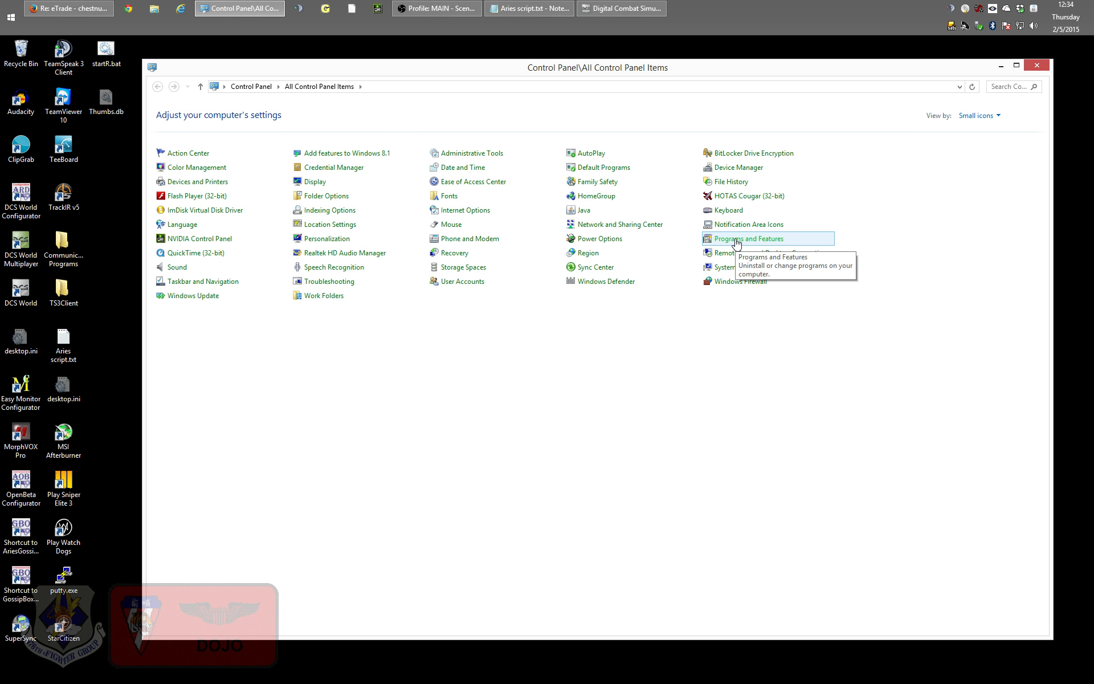
{"action": "left_click", "coordinate": [737, 241]}
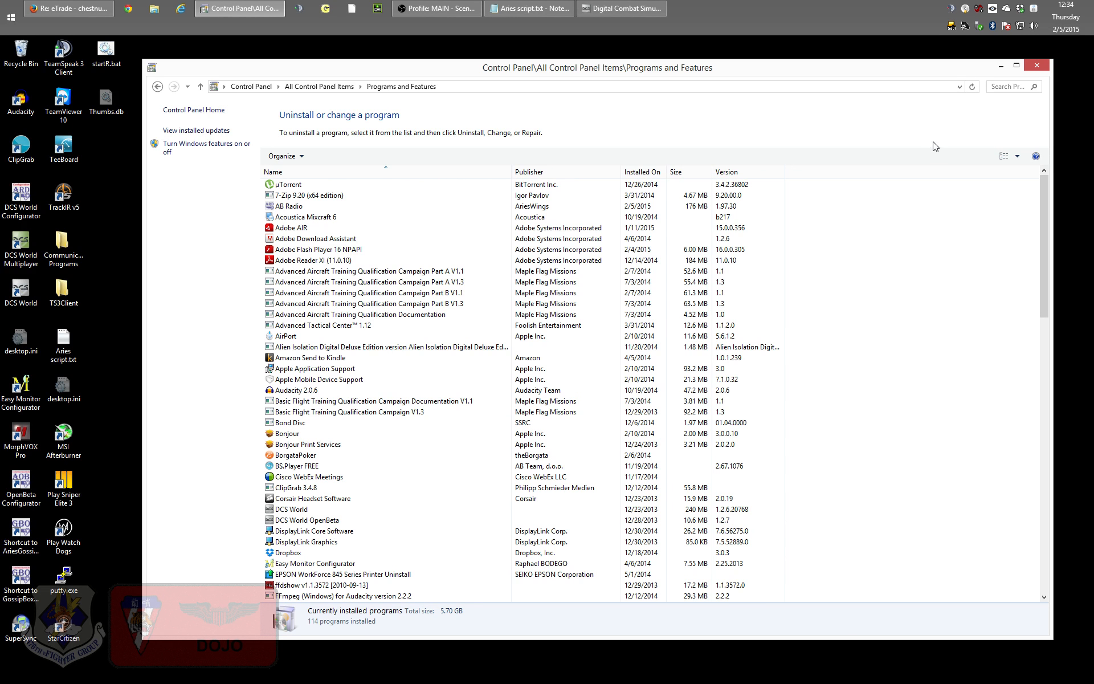
{"action": "left_click", "coordinate": [1017, 156]}
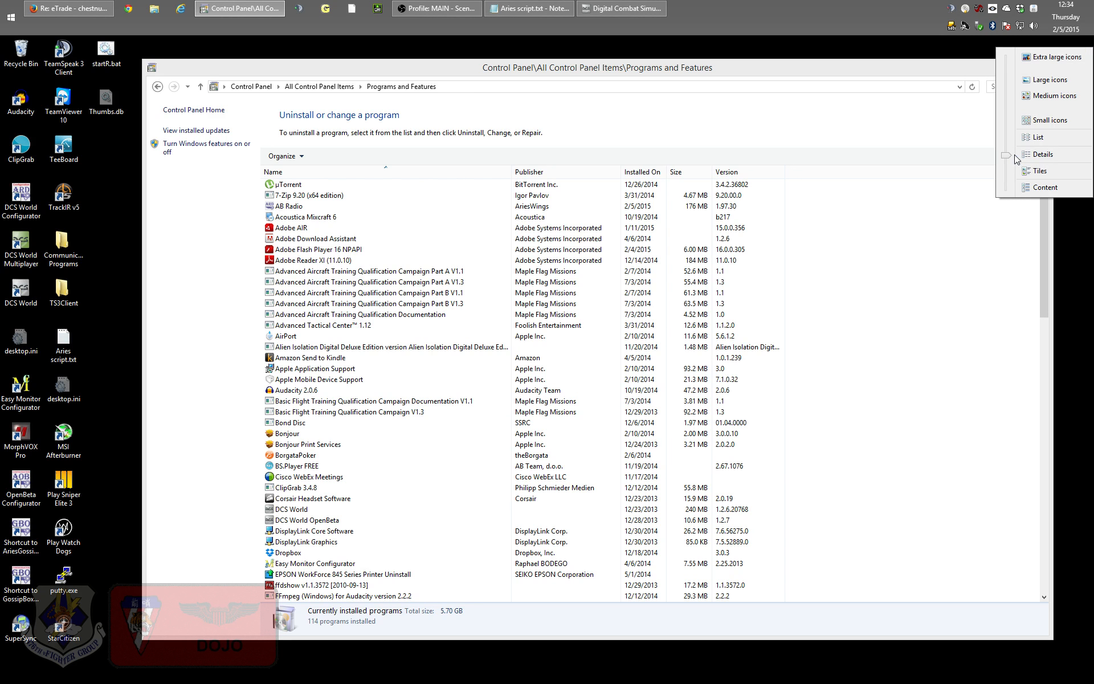
{"action": "left_click", "coordinate": [1017, 159]}
{"action": "left_click", "coordinate": [193, 110]}
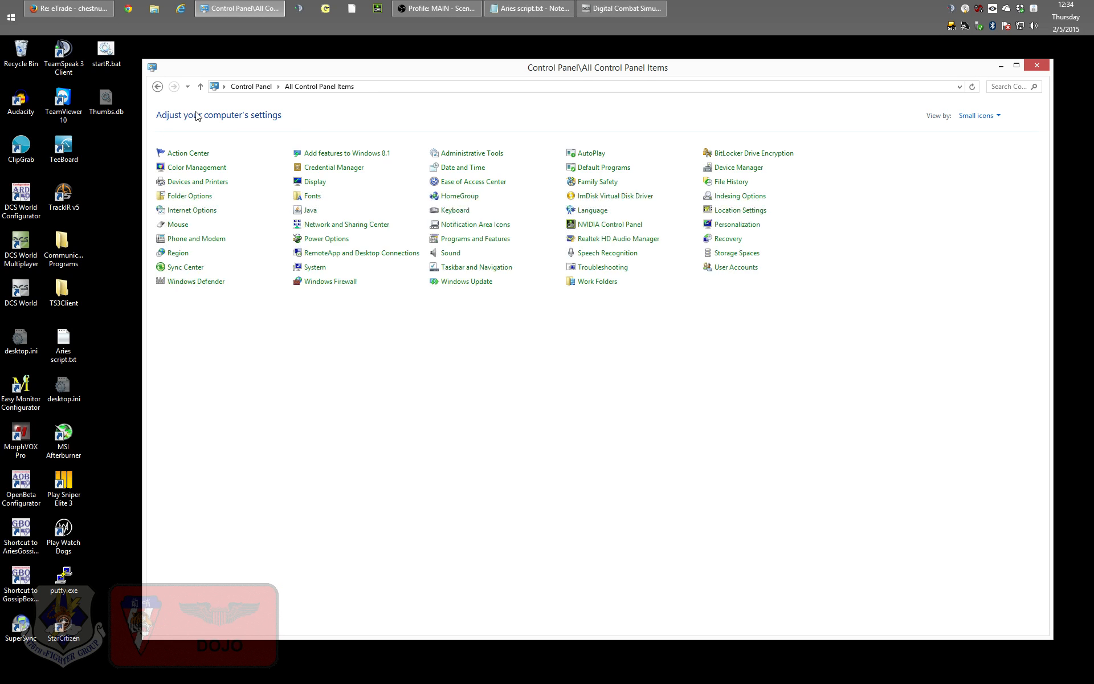
Switch Control Panel to Category view and open the list for uninstalling programs
{"action": "left_click", "coordinate": [989, 116]}
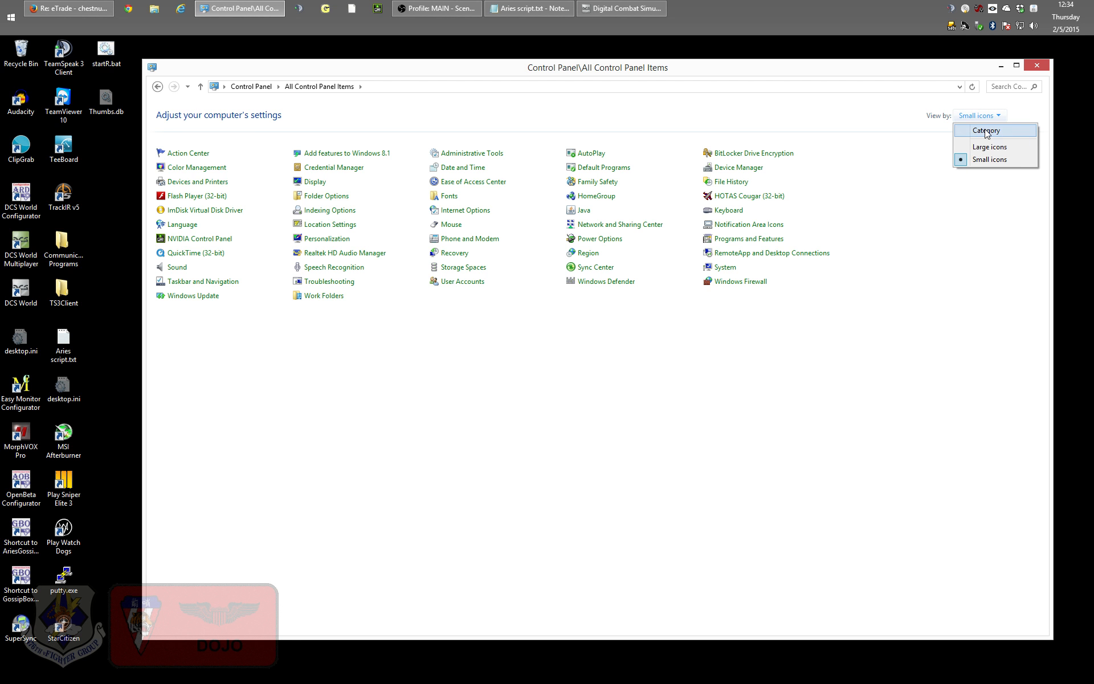
{"action": "left_click", "coordinate": [986, 131]}
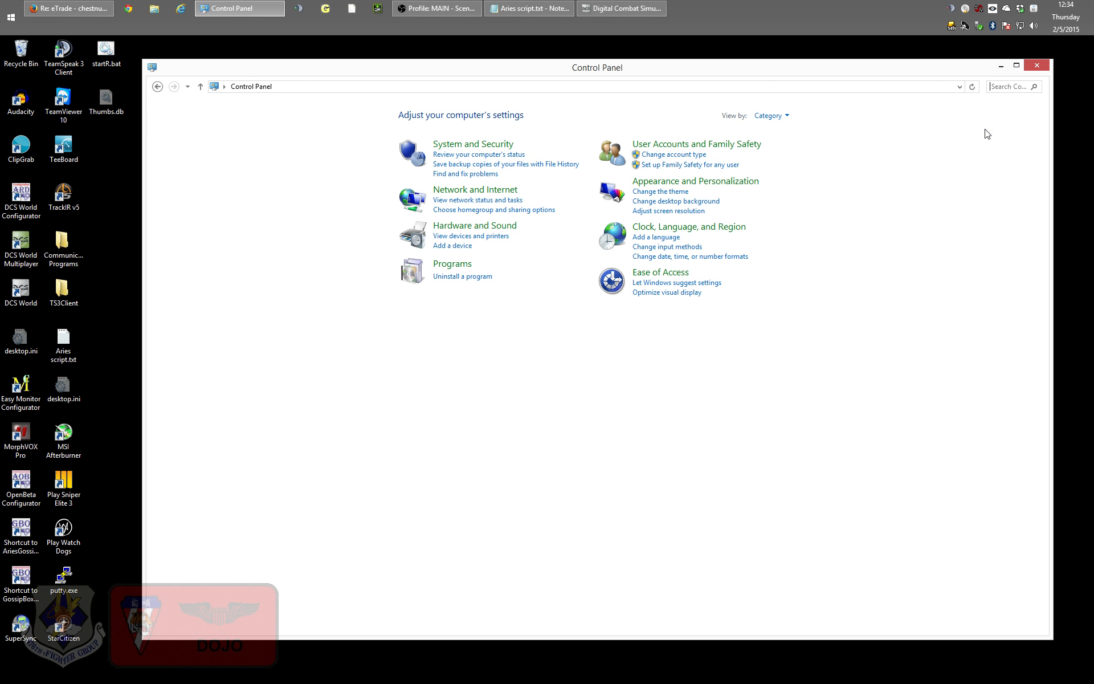
{"action": "left_click", "coordinate": [468, 266]}
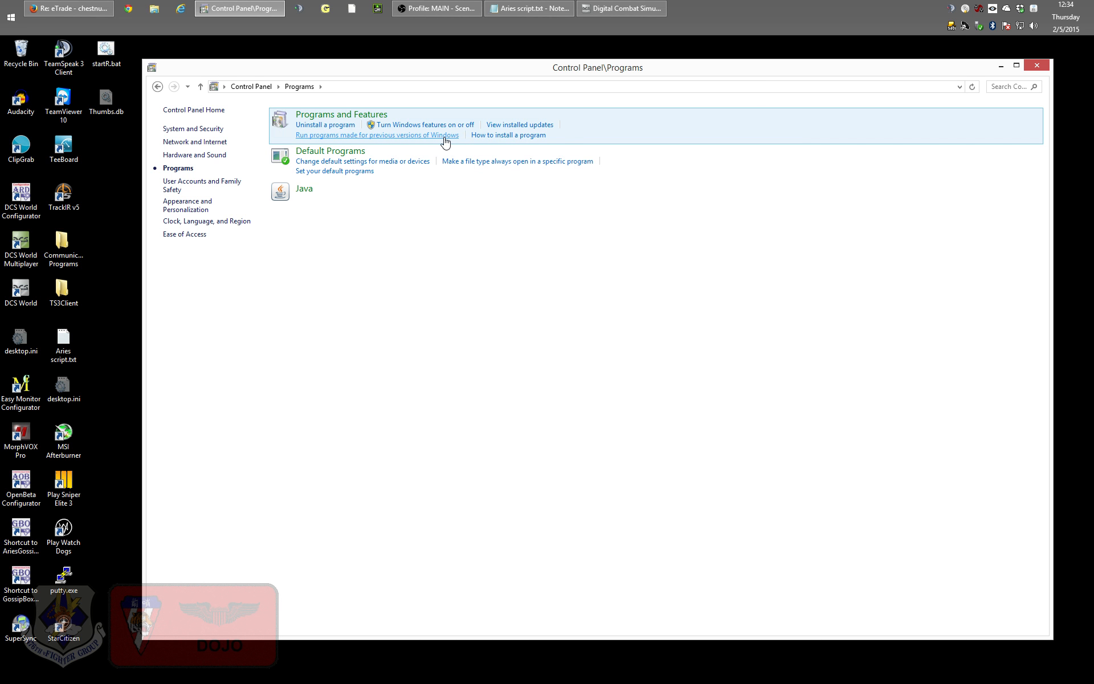
{"action": "left_click", "coordinate": [325, 124]}
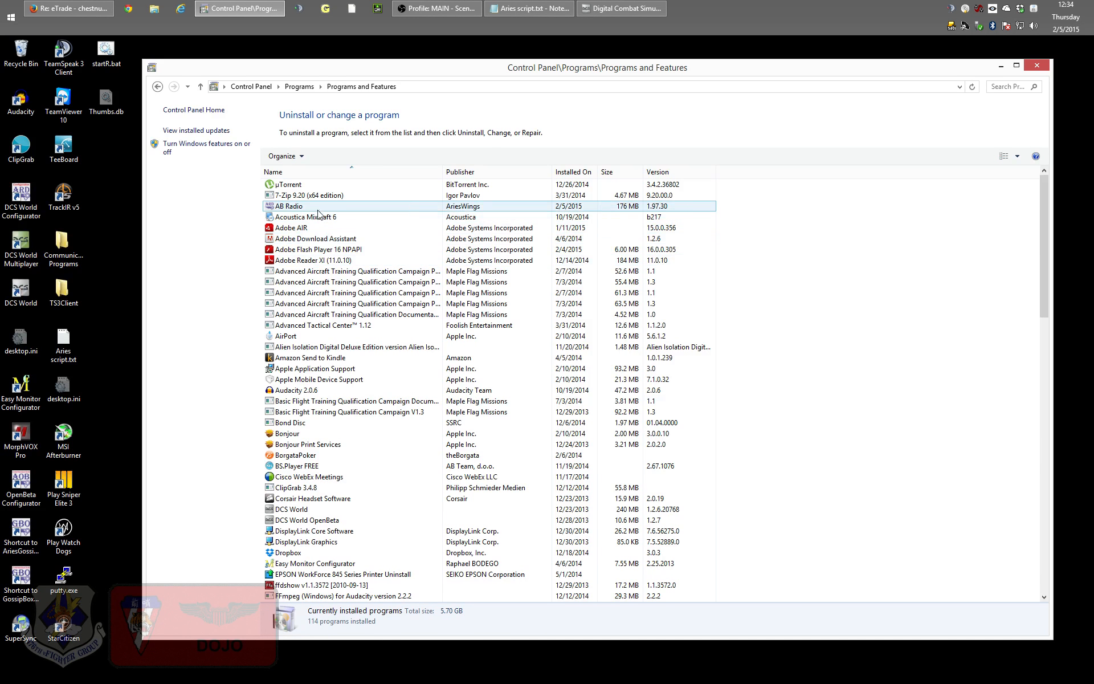
Uninstall AB Radio by AriesWings and close the installed programs list
{"action": "left_click", "coordinate": [294, 207]}
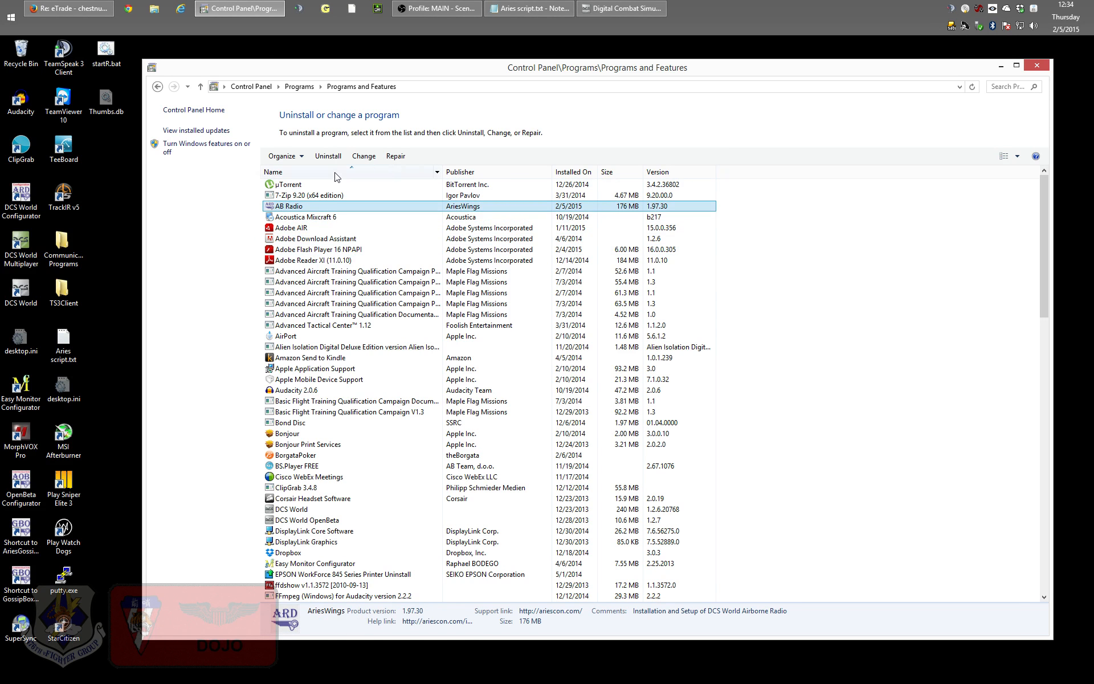
{"action": "left_click", "coordinate": [328, 157]}
{"action": "left_click", "coordinate": [605, 366]}
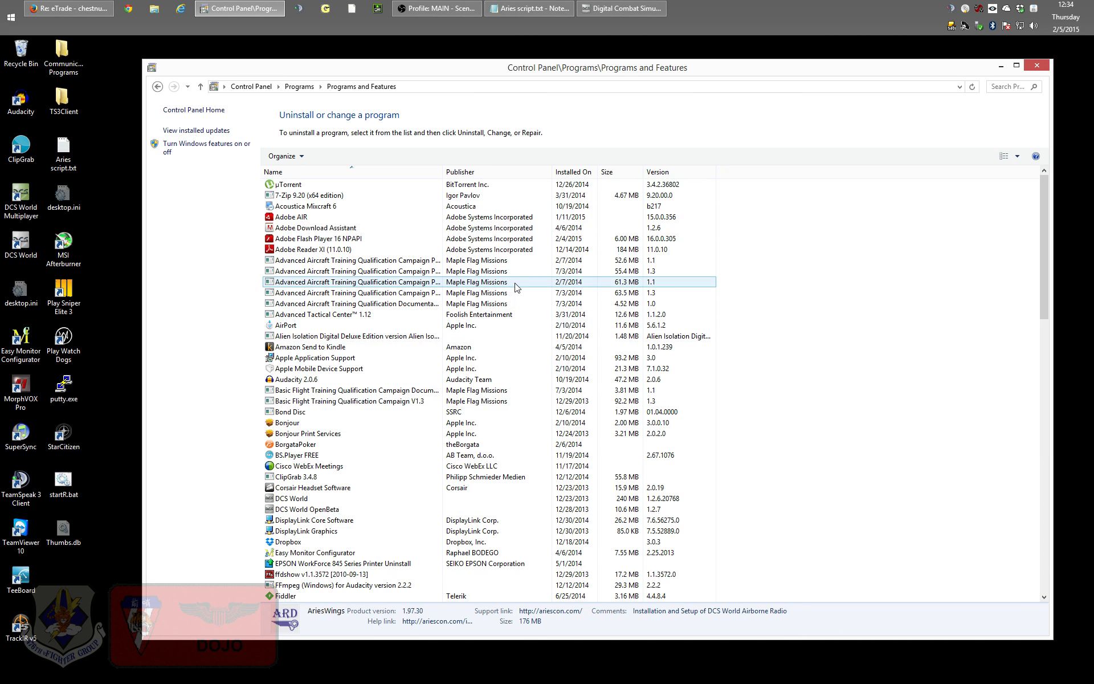
{"action": "left_click", "coordinate": [1042, 65]}
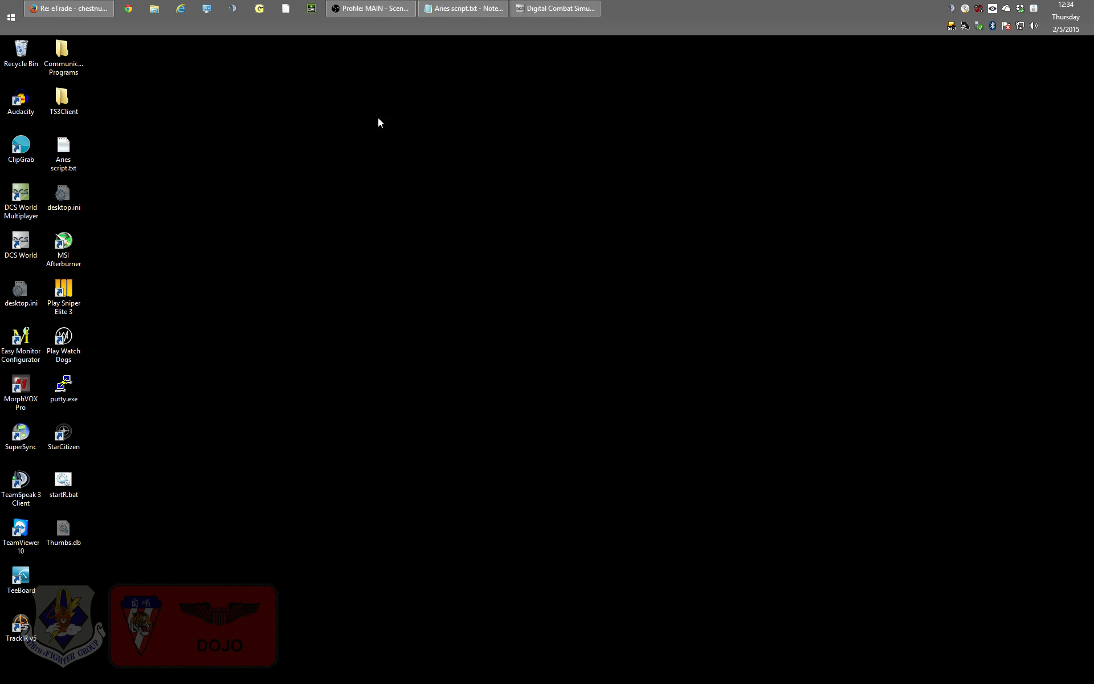
Open File Explorer and go to the folder C:\Program Files\Eagle Dynamics\DCS World
{"action": "left_click", "coordinate": [161, 12]}
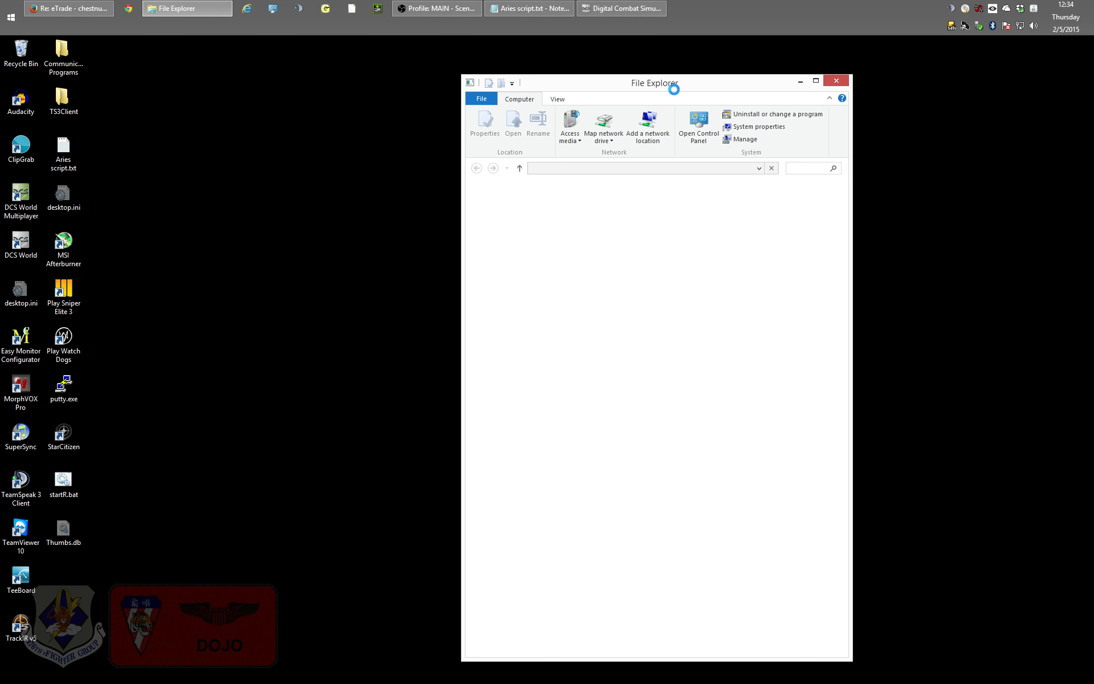
{"action": "left_click_drag", "start_coordinate": [681, 84], "coordinate": [579, 70]}
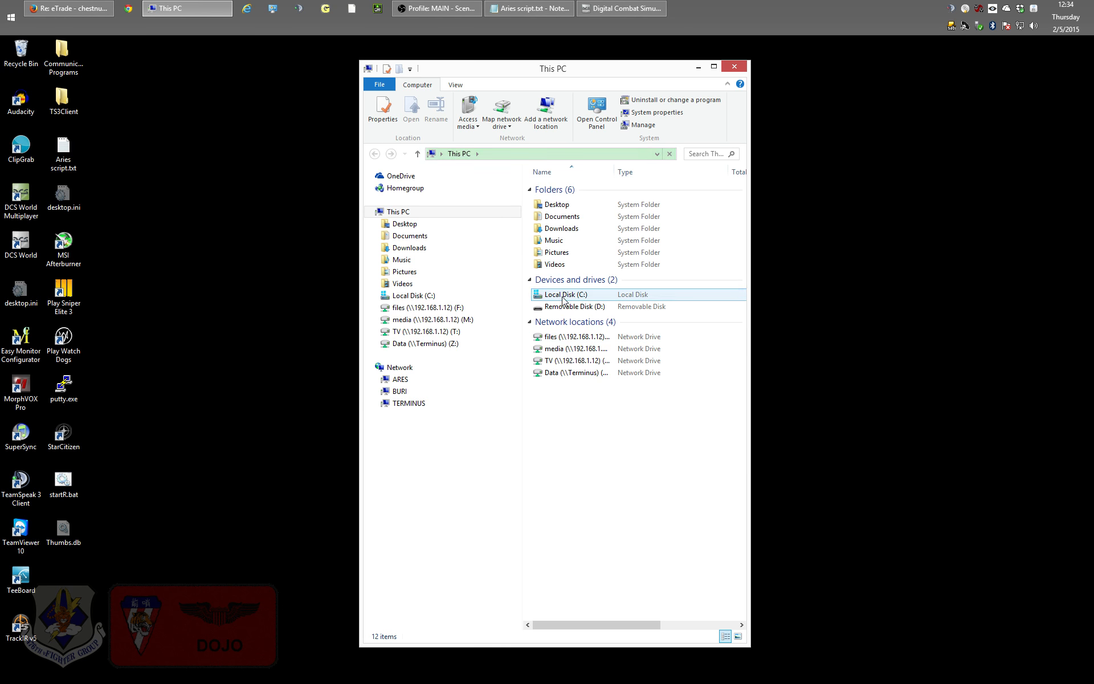
{"action": "double_click", "coordinate": [563, 297]}
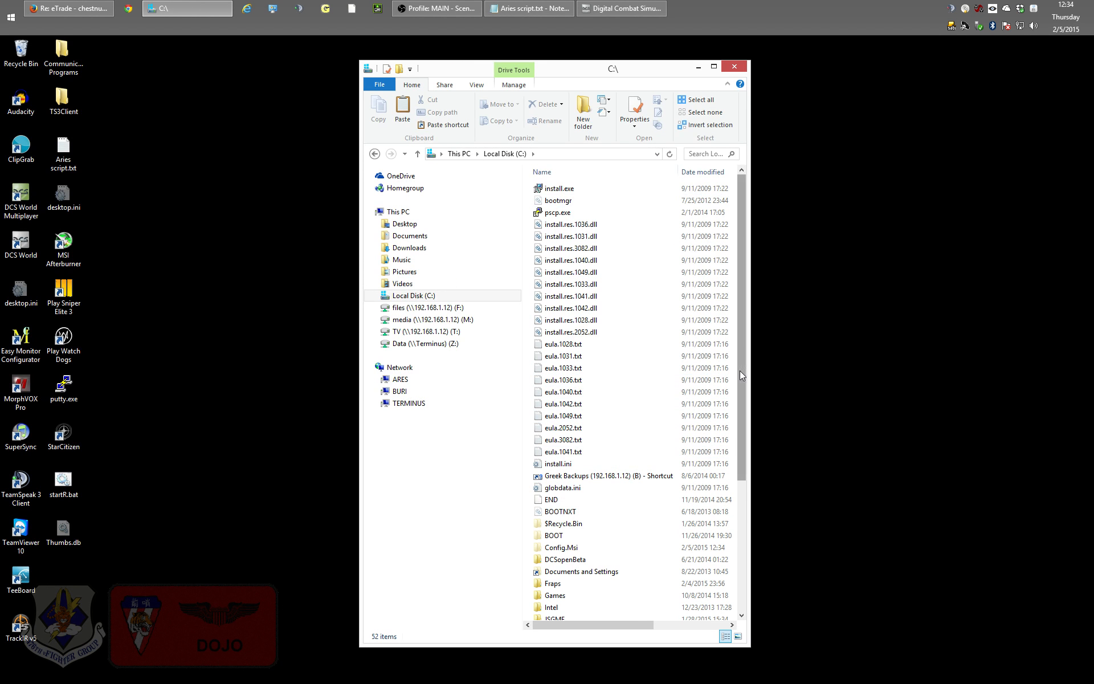
{"action": "left_click_drag", "start_coordinate": [739, 370], "coordinate": [744, 470]}
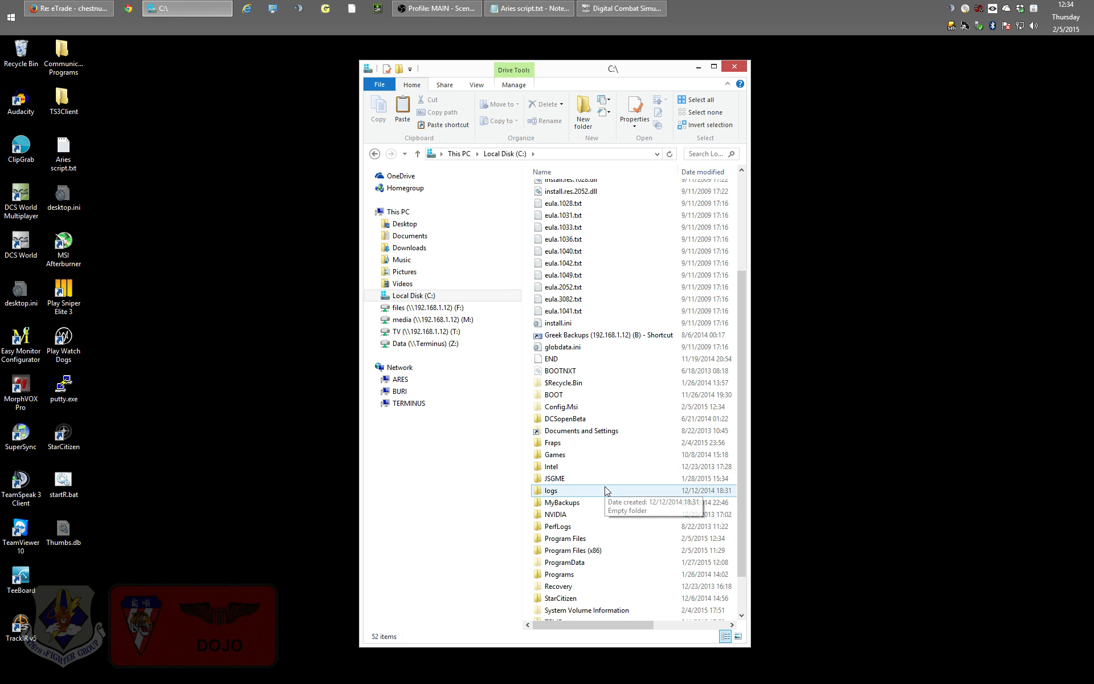
{"action": "double_click", "coordinate": [584, 537]}
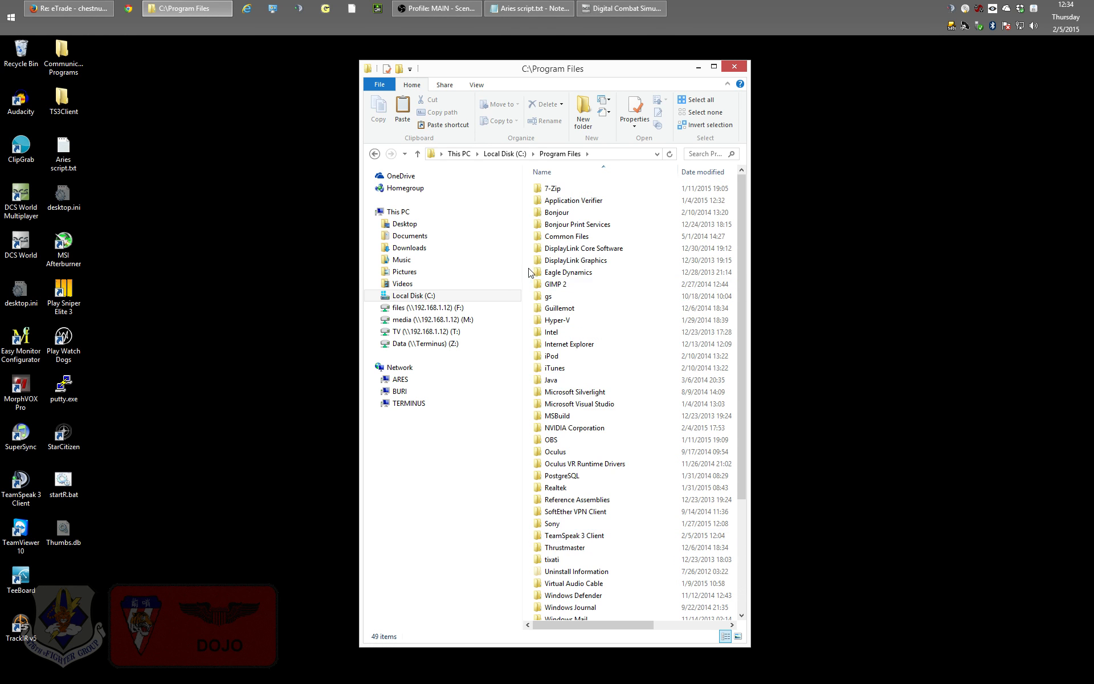
{"action": "double_click", "coordinate": [557, 275]}
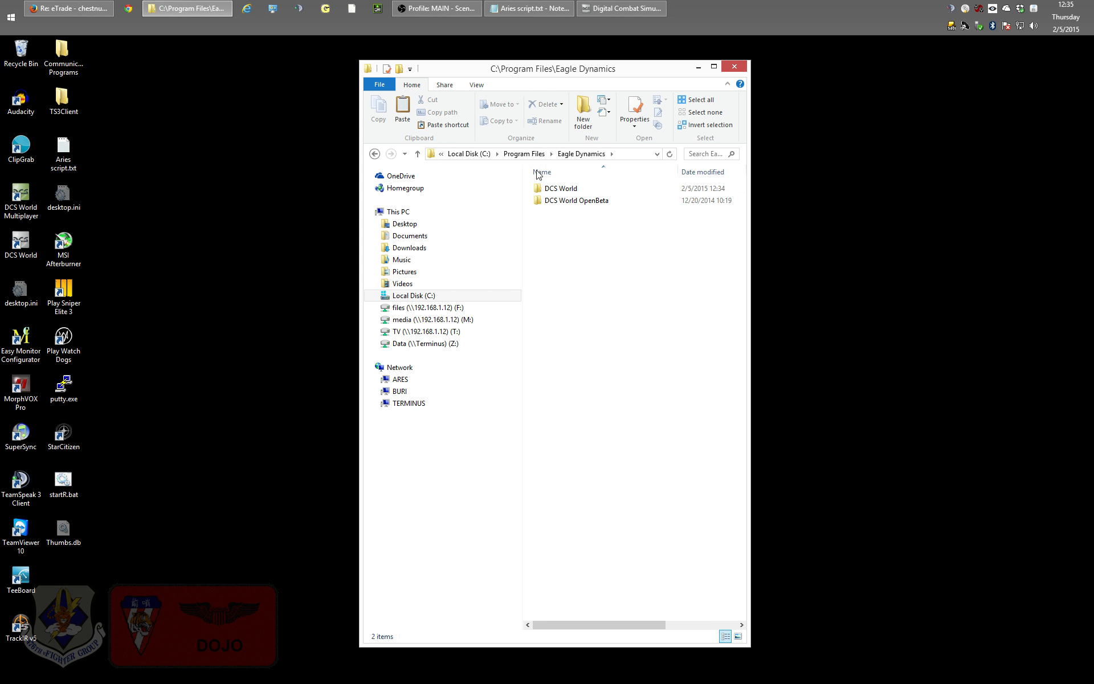
{"action": "double_click", "coordinate": [562, 190]}
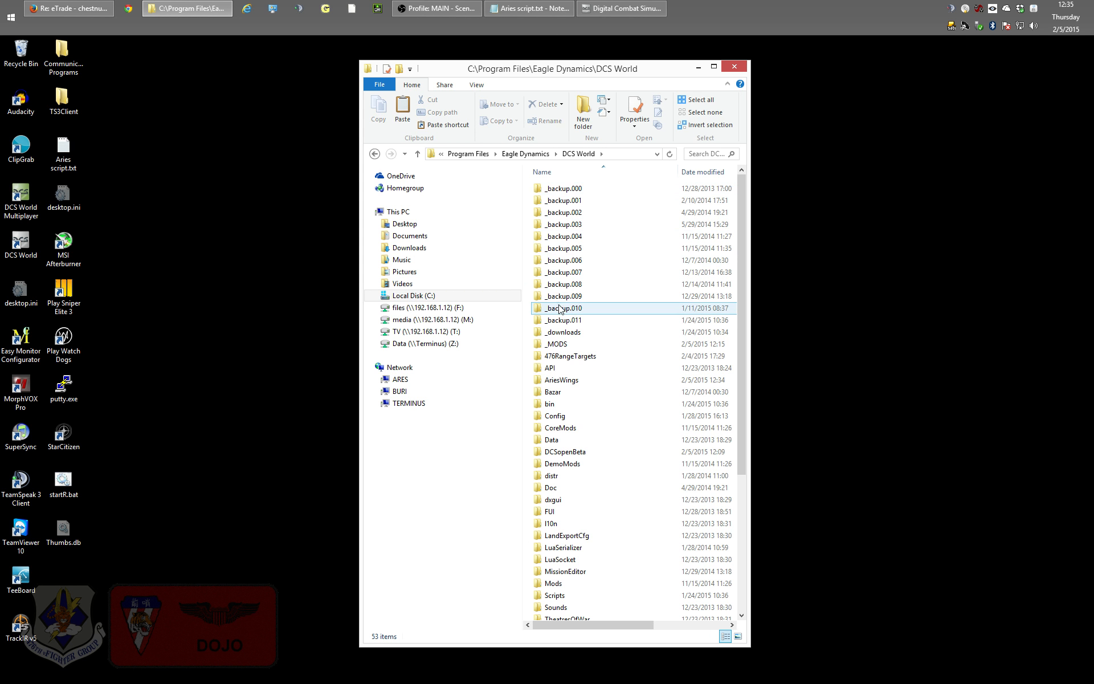
Delete the AriesWings folder from the DCS World folder
{"action": "left_click", "coordinate": [563, 382]}
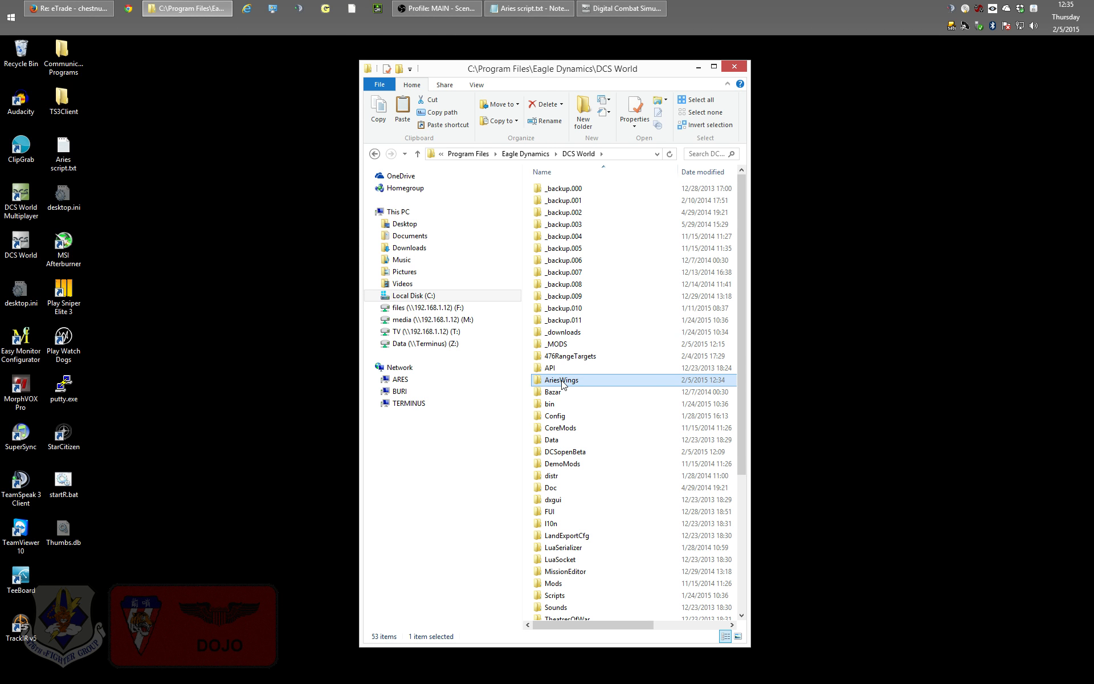
{"action": "right_click", "coordinate": [562, 383]}
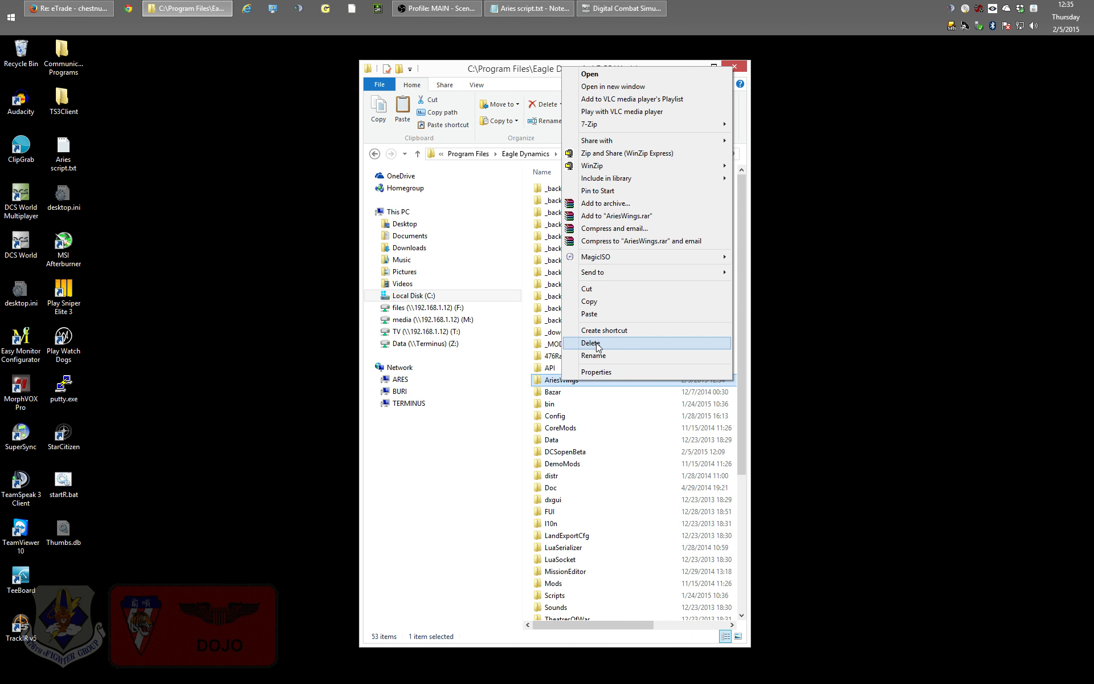
{"action": "left_click", "coordinate": [597, 345]}
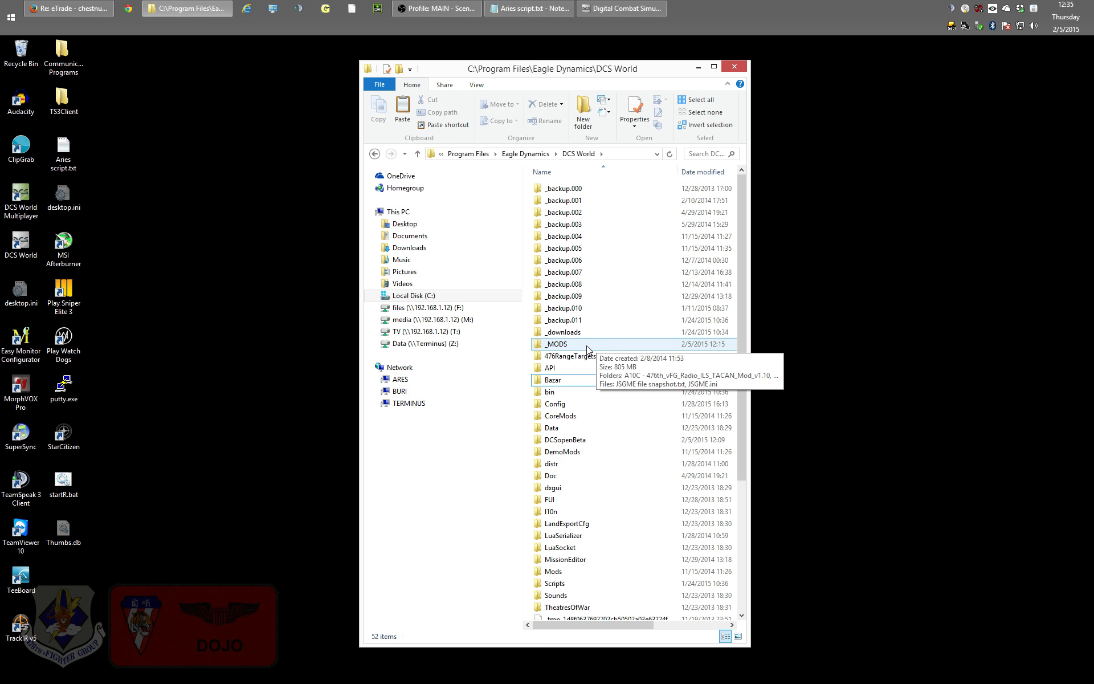
Delete the custom Aries Settings folder from DCS World's _MODS folder and close File Explorer
{"action": "double_click", "coordinate": [587, 344]}
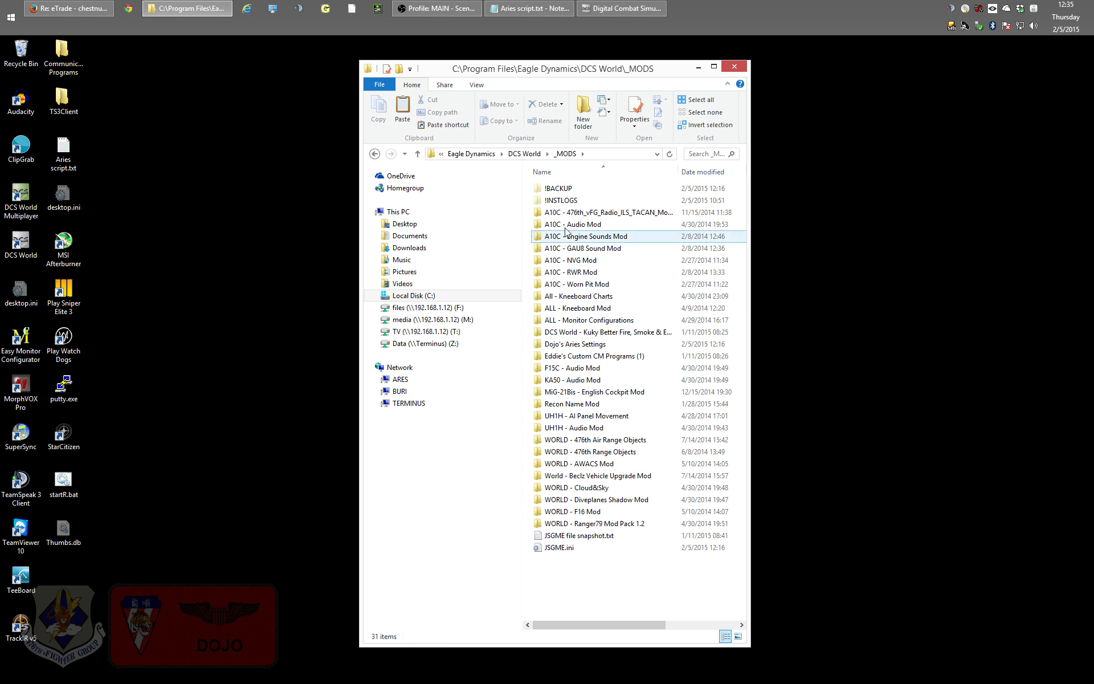
{"action": "right_click", "coordinate": [572, 343]}
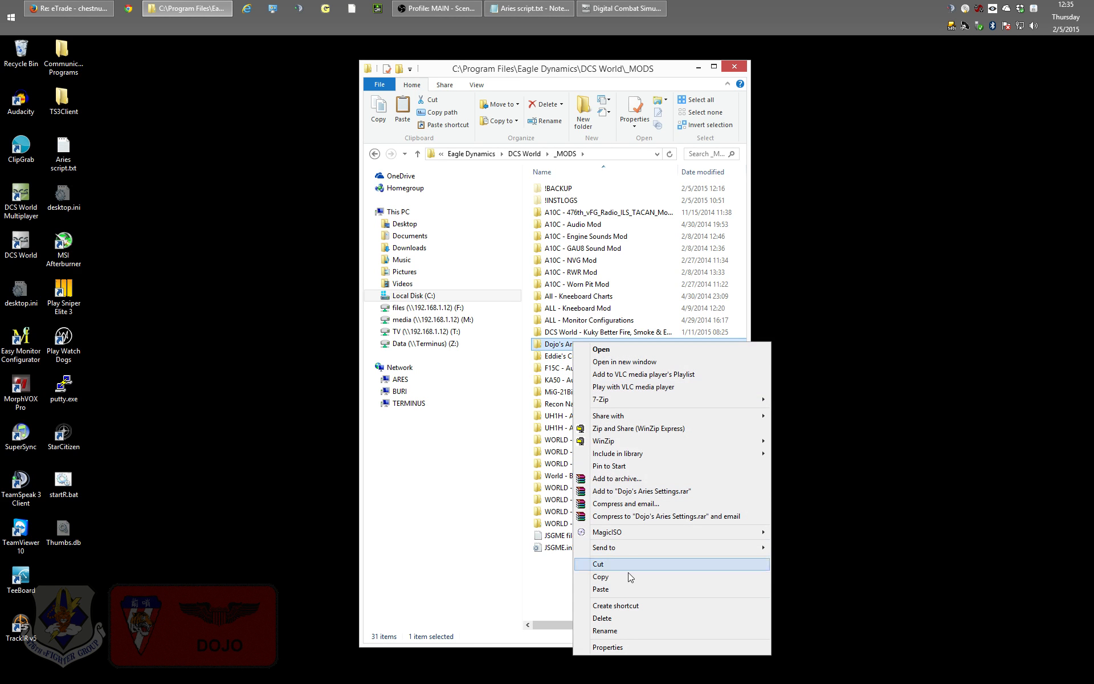
{"action": "left_click", "coordinate": [627, 618]}
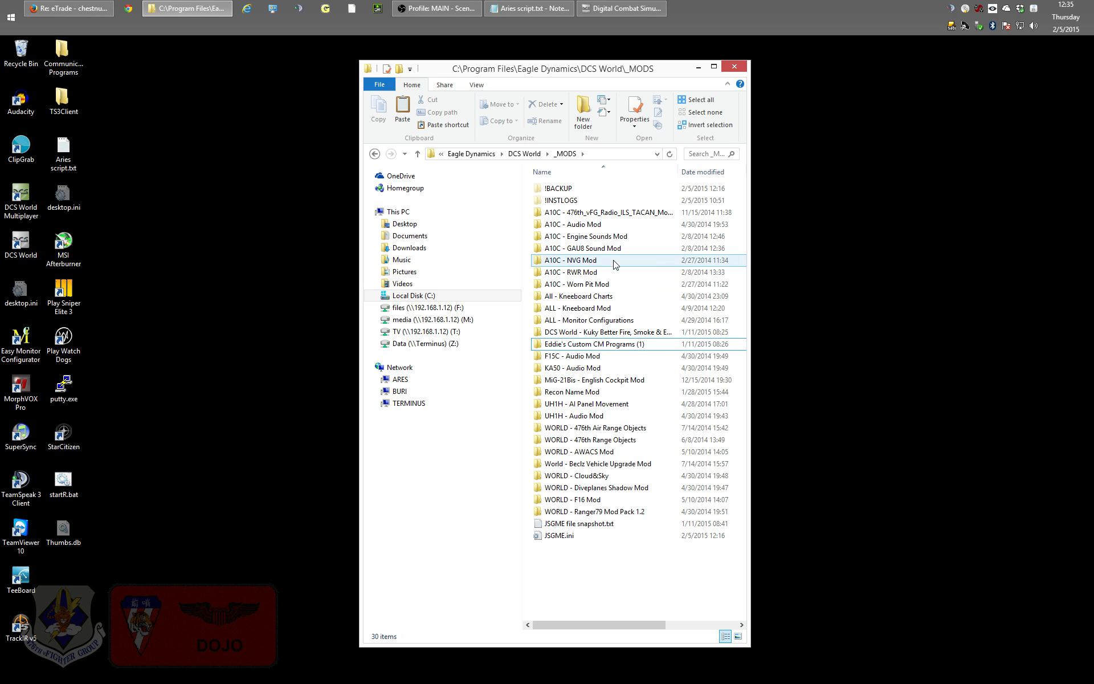
{"action": "left_click", "coordinate": [735, 67]}
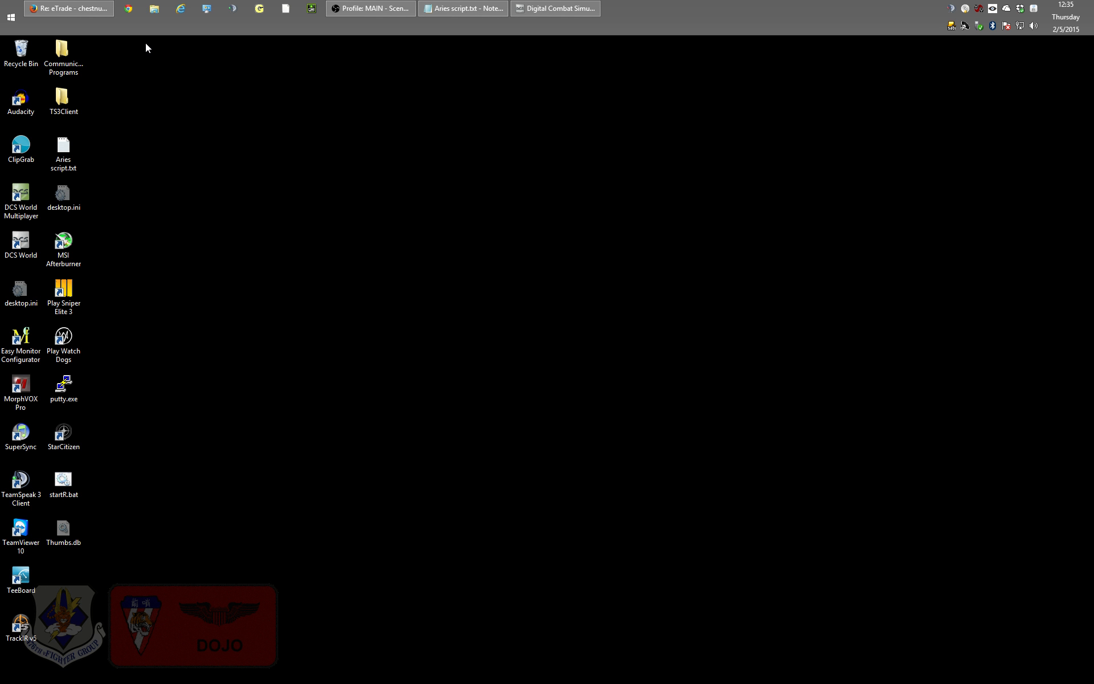
Open File Explorer again and go to C:\Program Files\TeamSpeak 3 Client\plugins
{"action": "left_click", "coordinate": [154, 9]}
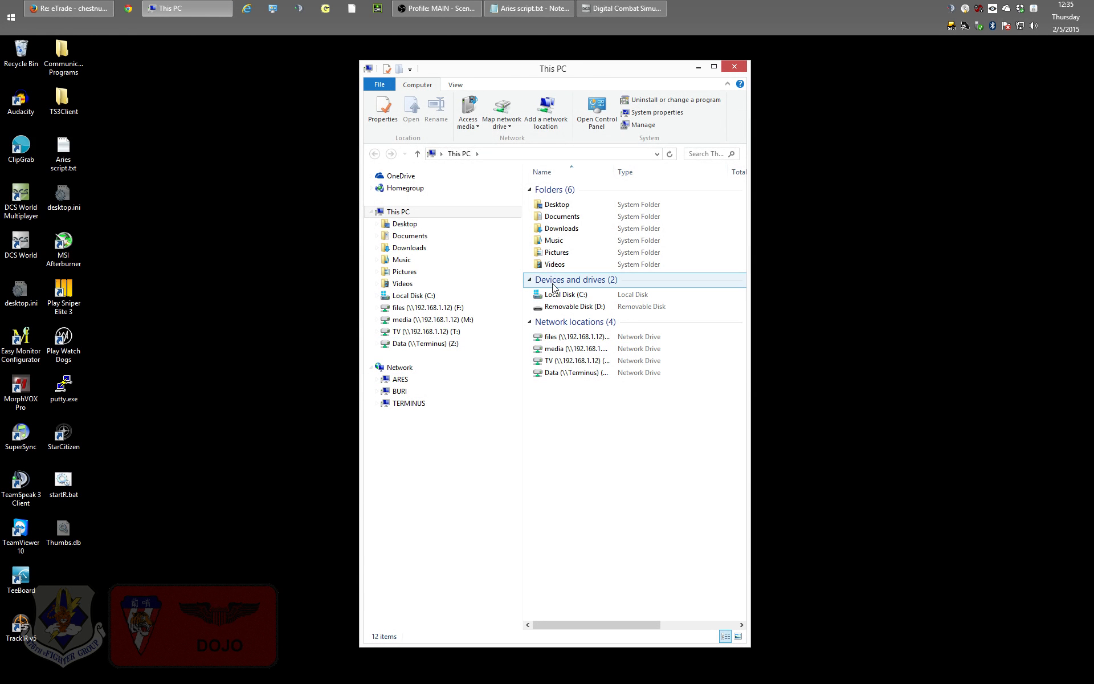
{"action": "double_click", "coordinate": [561, 294]}
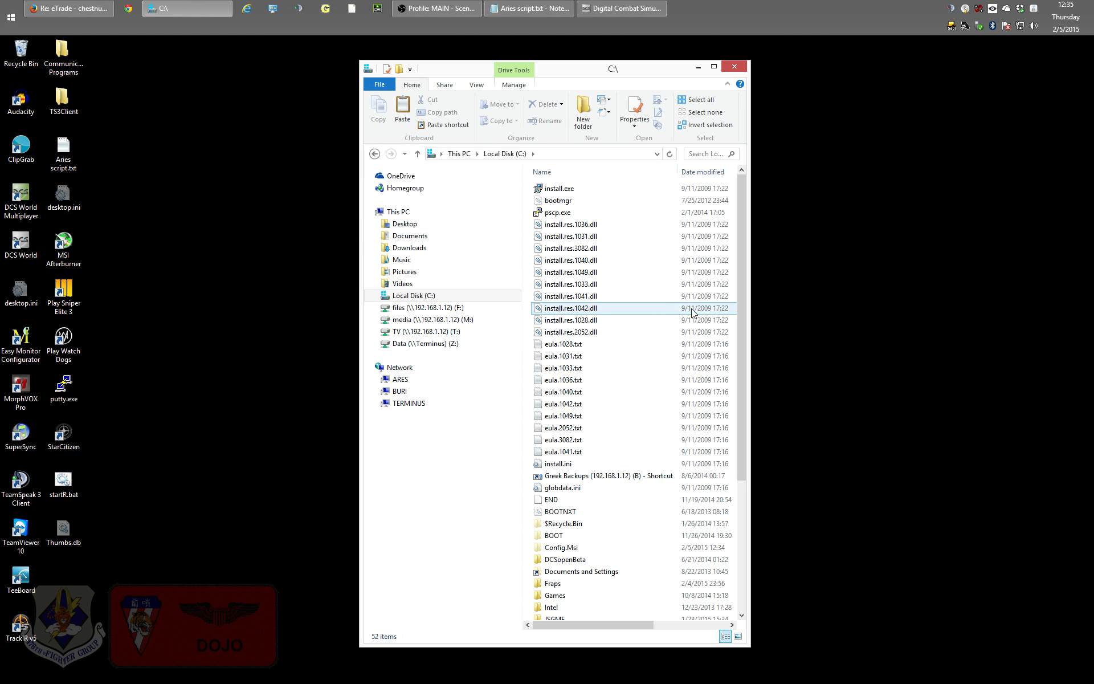
{"action": "left_click_drag", "start_coordinate": [741, 274], "coordinate": [740, 413]}
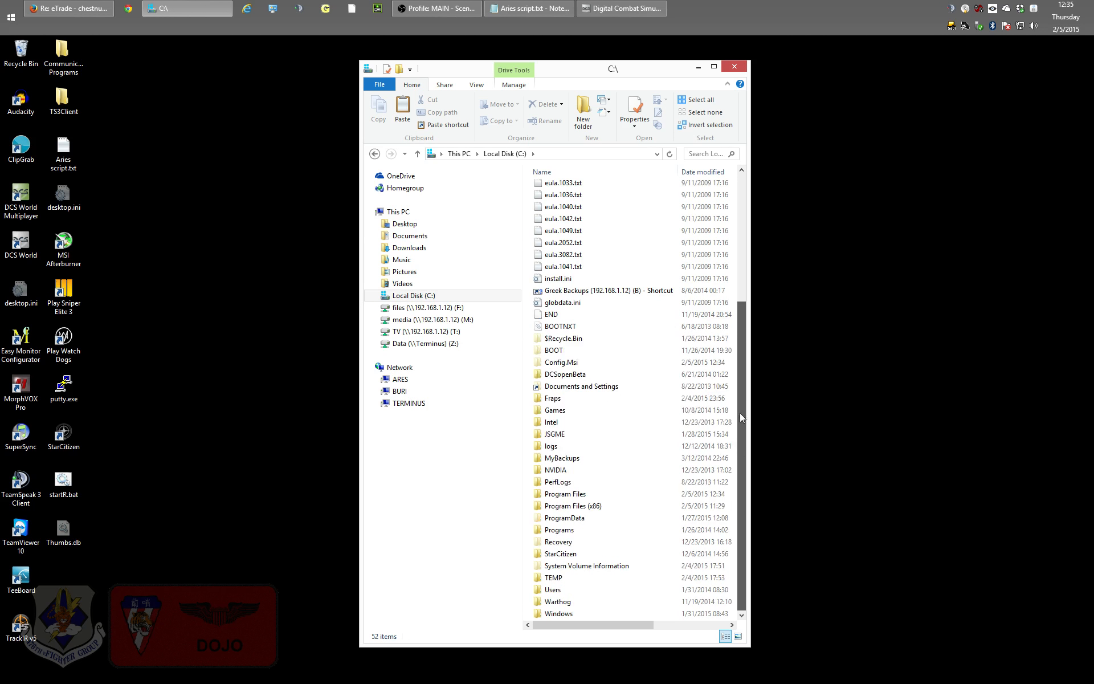
{"action": "double_click", "coordinate": [563, 499]}
{"action": "left_click", "coordinate": [596, 537]}
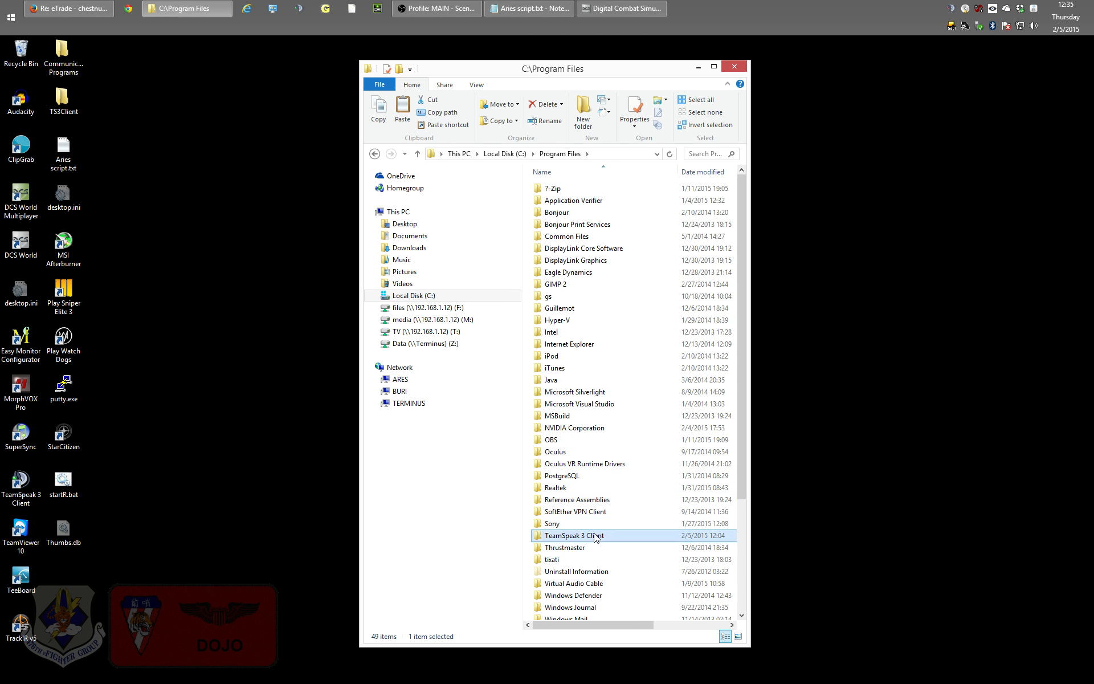
{"action": "double_click", "coordinate": [595, 537]}
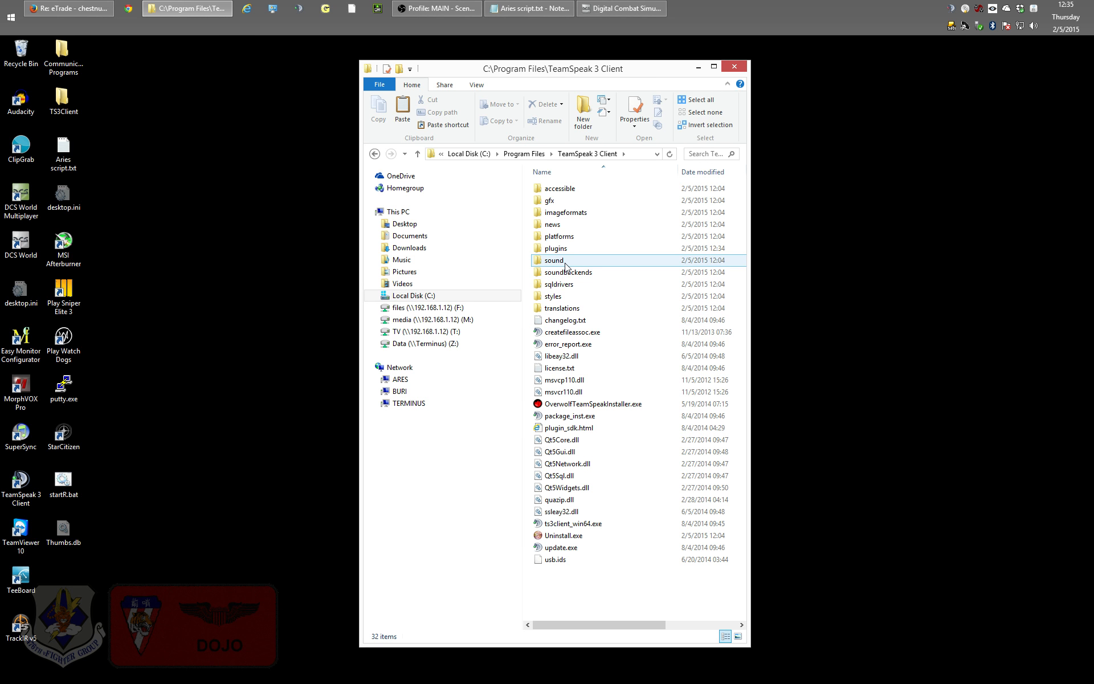
{"action": "double_click", "coordinate": [555, 249]}
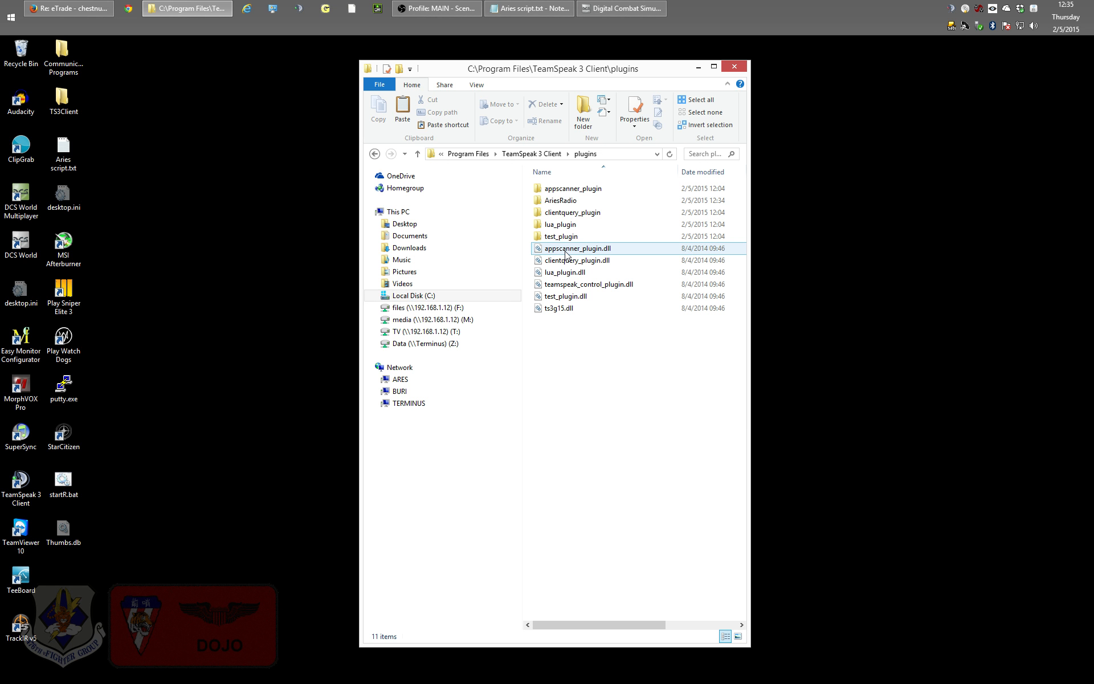
Delete the AriesRadio folder from the TeamSpeak plugins folder
{"action": "left_click", "coordinate": [560, 203]}
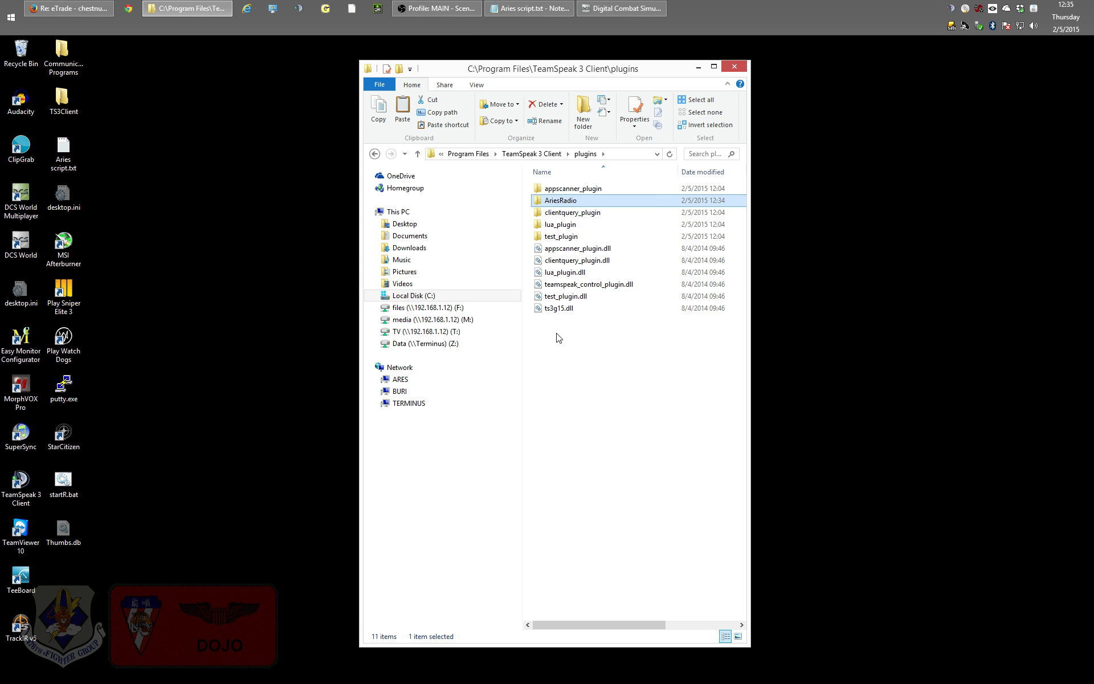
{"action": "right_click", "coordinate": [559, 201]}
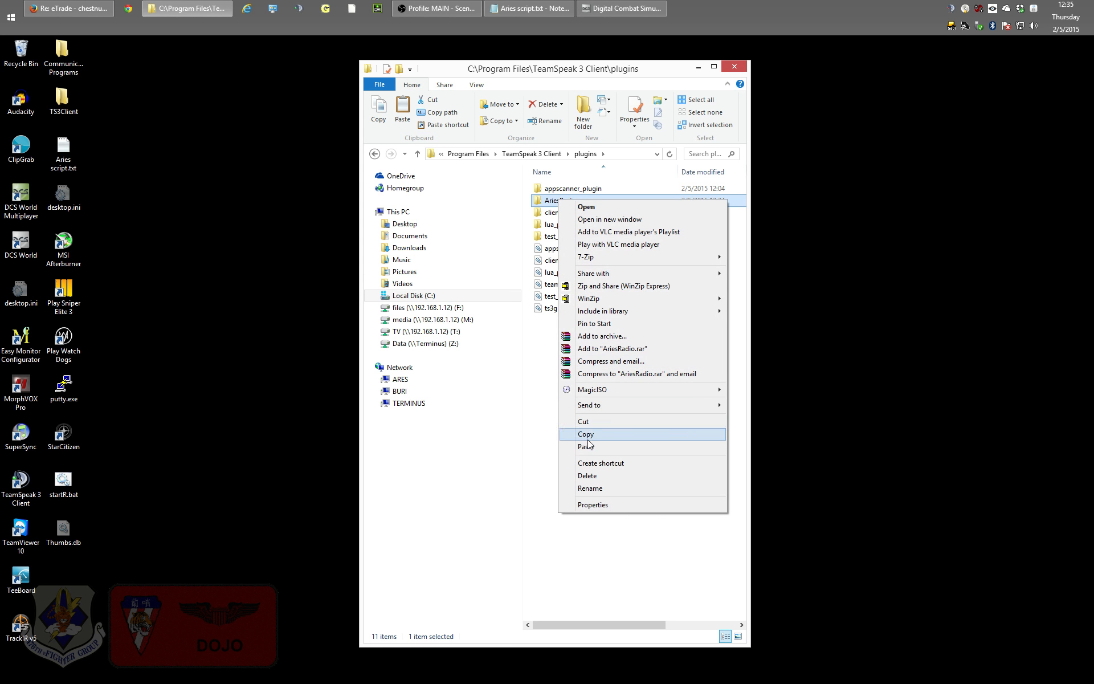
{"action": "left_click", "coordinate": [591, 475]}
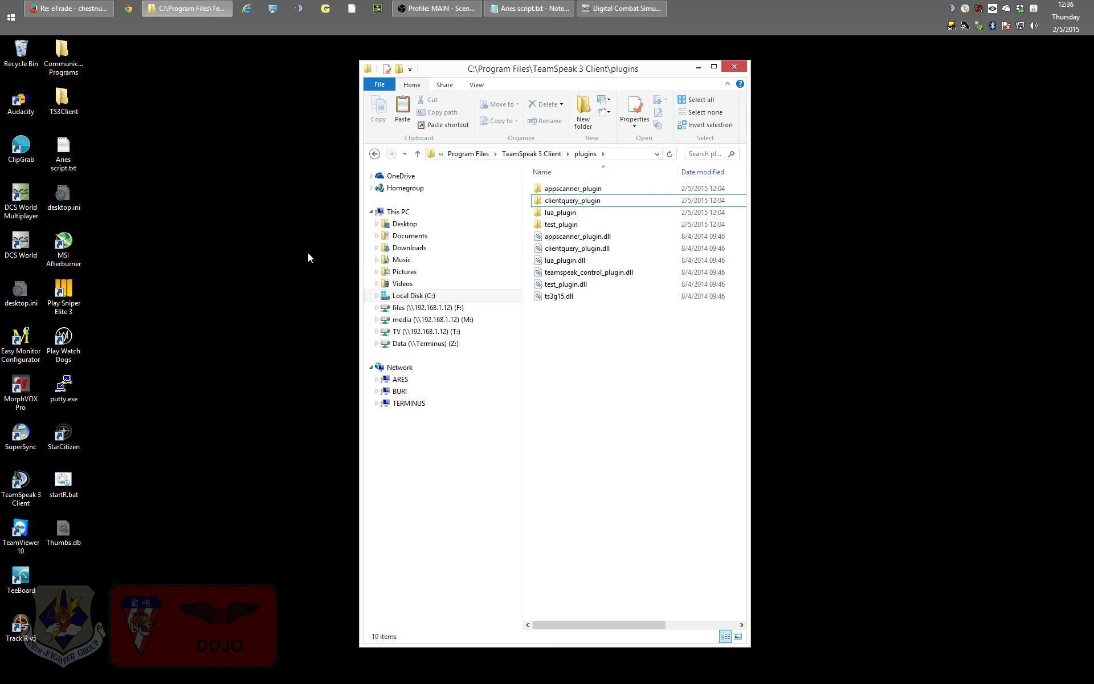
Go to the Saved Games\DCS\Scripts folder inside the user's profile folder on drive C
{"action": "left_click", "coordinate": [421, 296]}
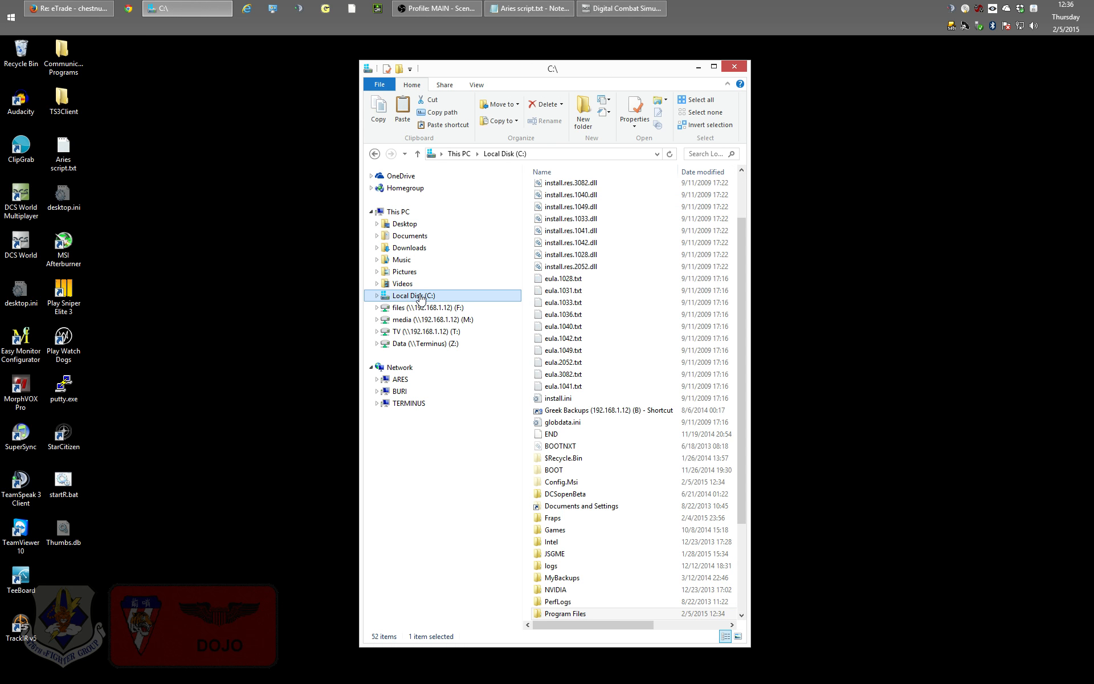
{"action": "left_click_drag", "start_coordinate": [740, 276], "coordinate": [737, 398]}
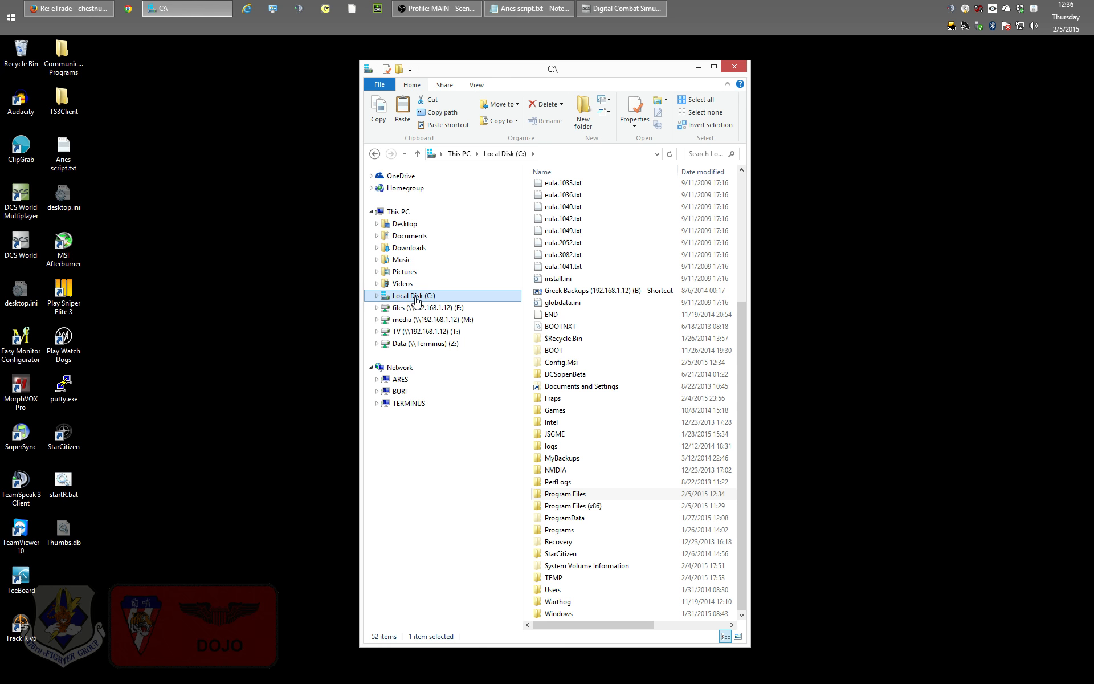
{"action": "double_click", "coordinate": [552, 590]}
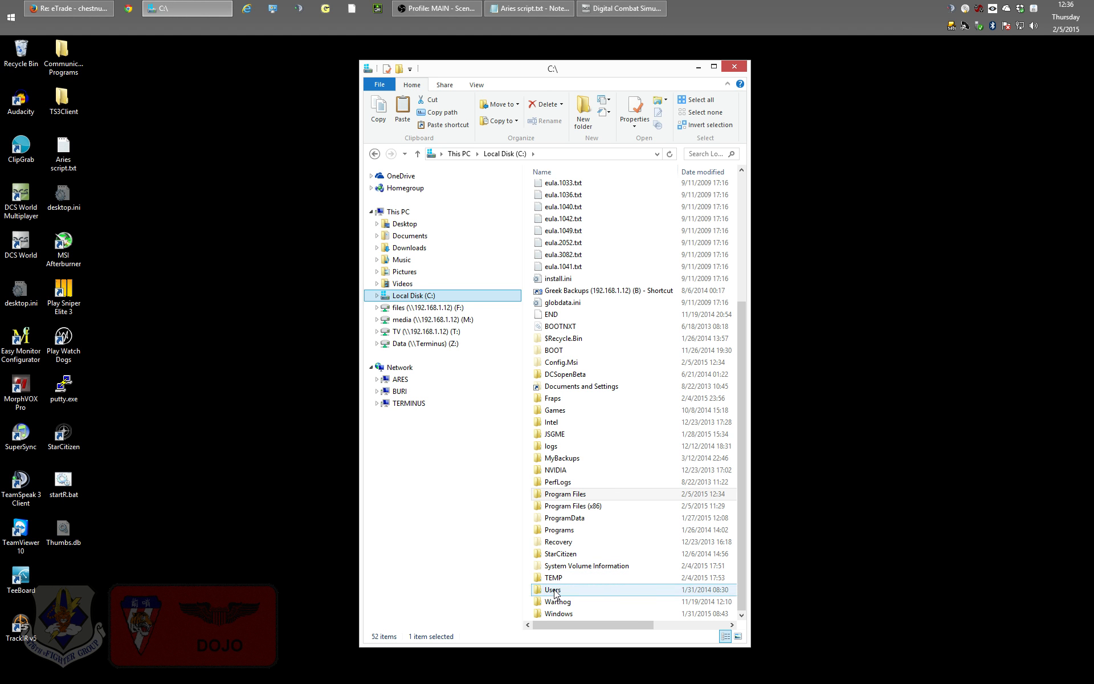
{"action": "double_click", "coordinate": [555, 212]}
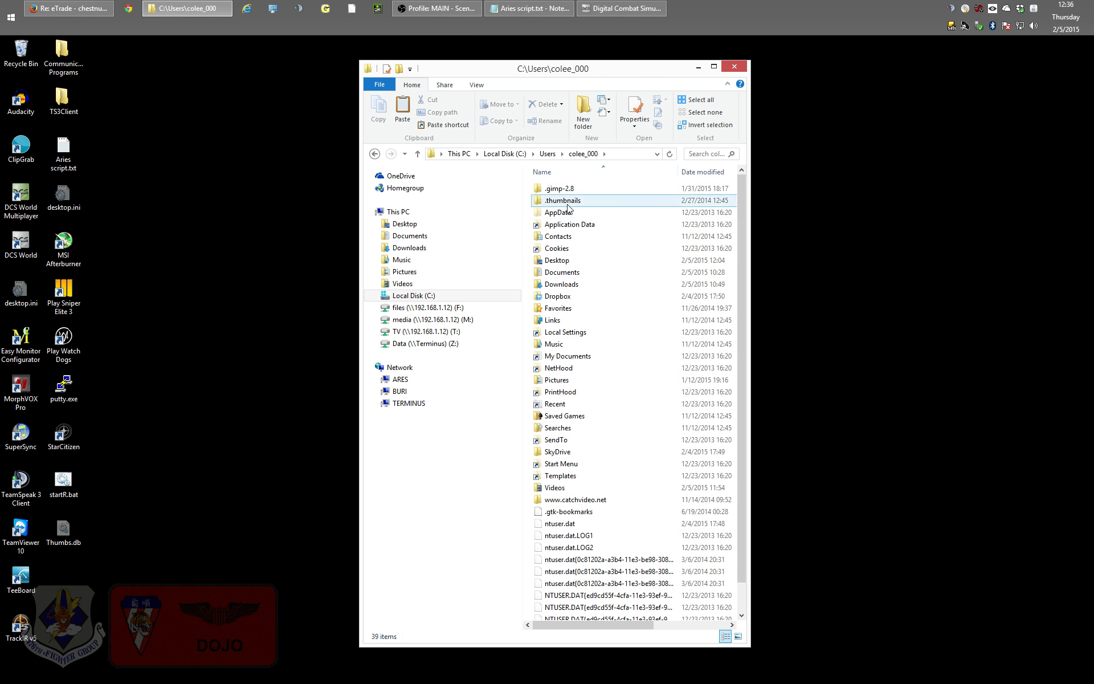
{"action": "double_click", "coordinate": [564, 416]}
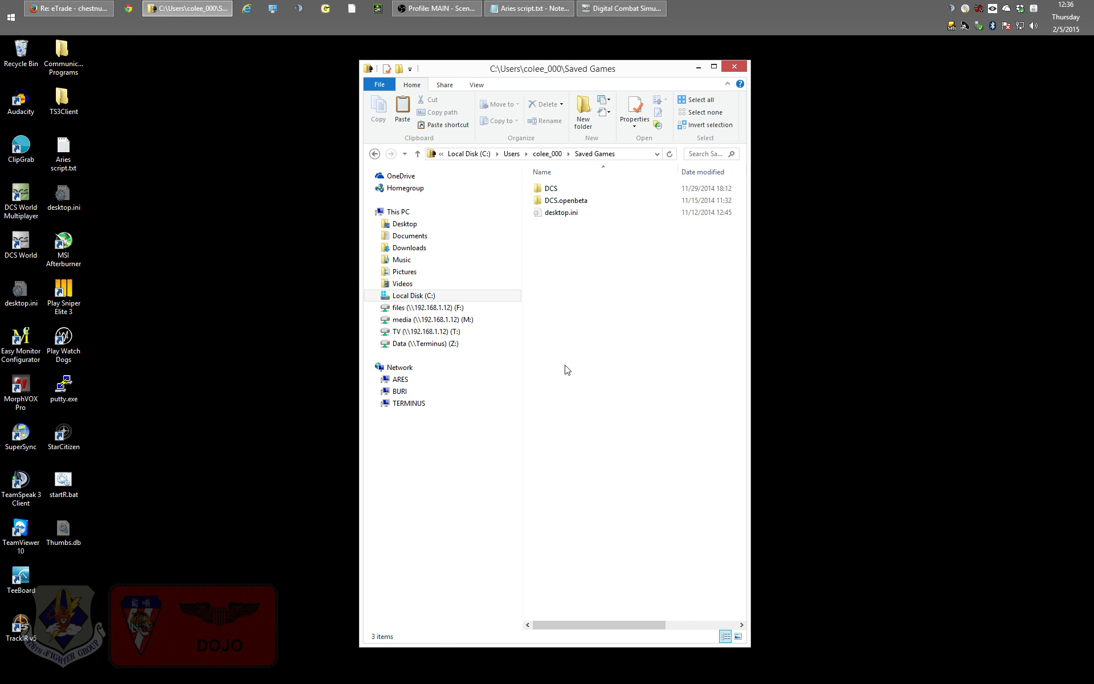
{"action": "double_click", "coordinate": [553, 189]}
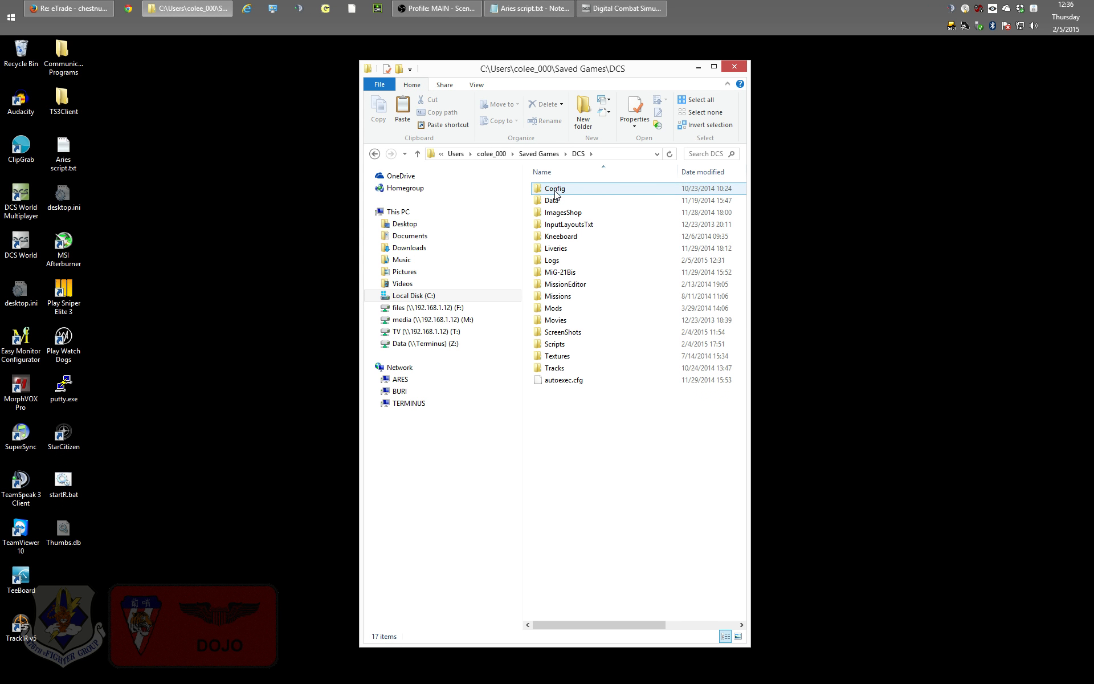
{"action": "double_click", "coordinate": [556, 345]}
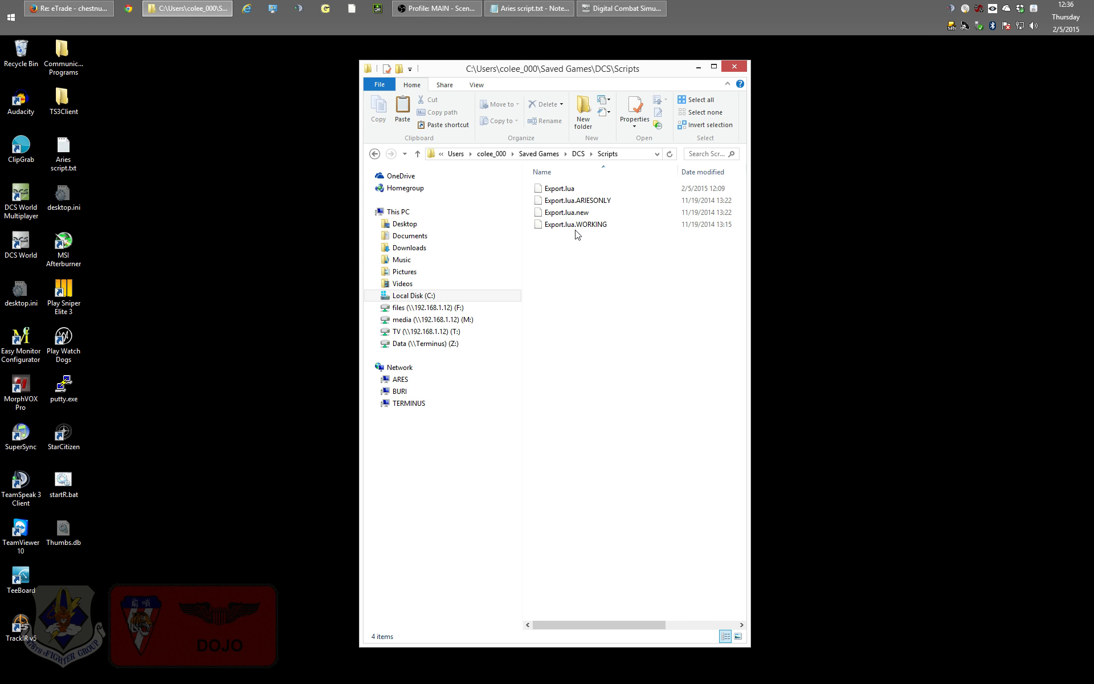
Open Export.lua from the Scripts folder for editing in Notepad++
{"action": "left_click", "coordinate": [568, 191]}
{"action": "right_click", "coordinate": [568, 191]}
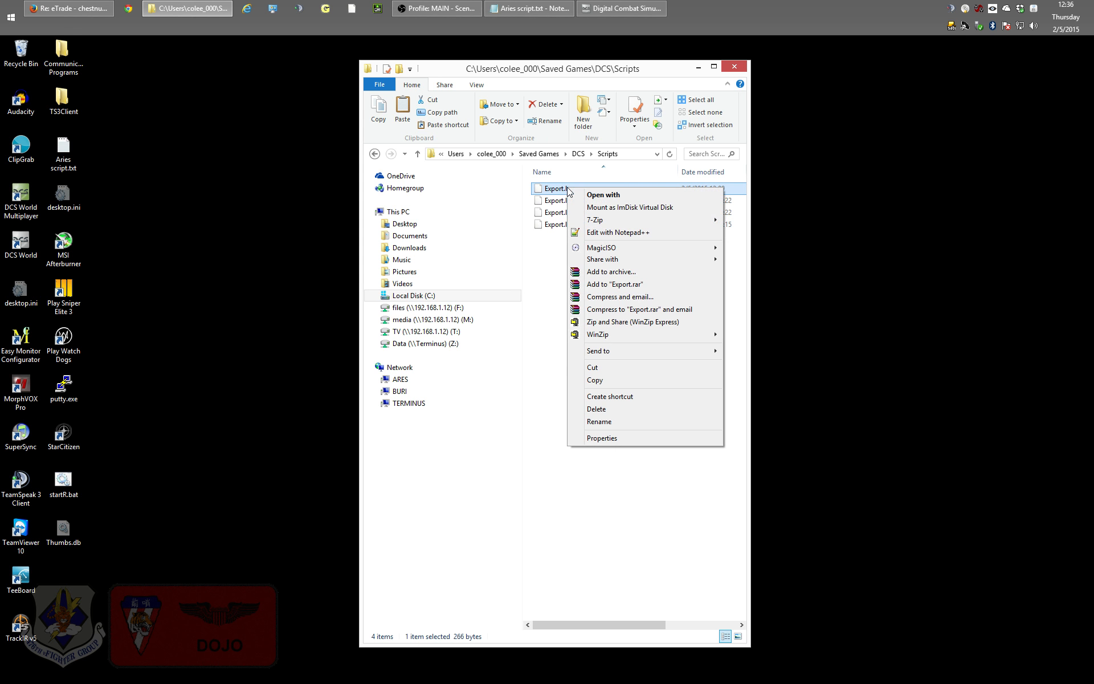
{"action": "left_click", "coordinate": [592, 231]}
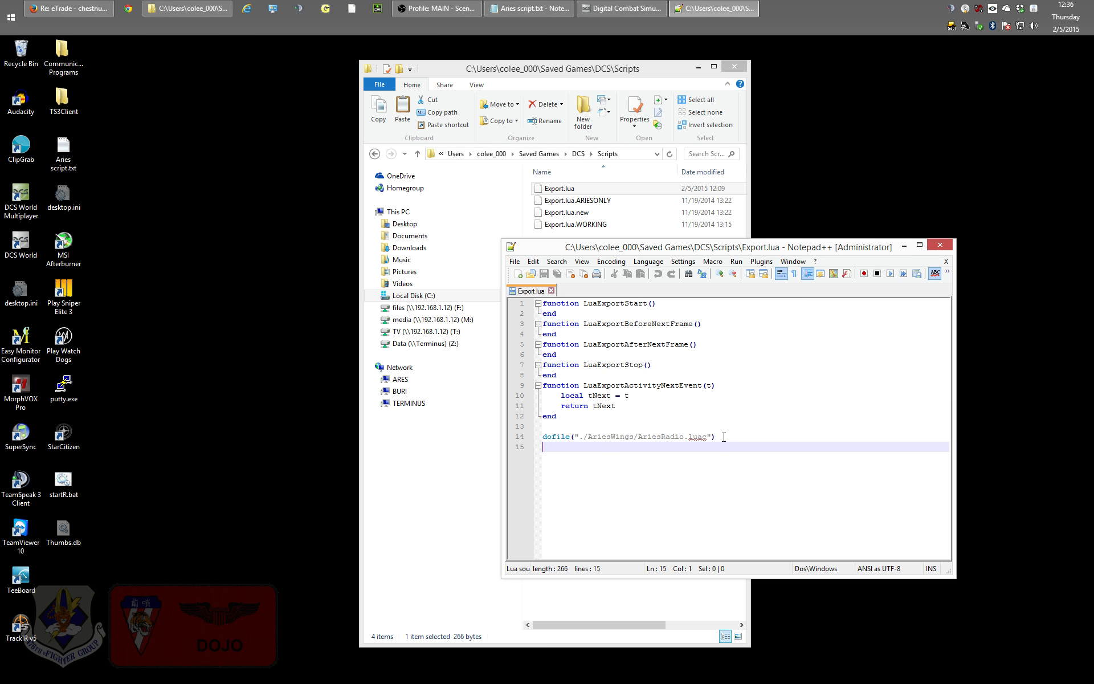
Delete the line dofile("./AriesWings/AriesRadio.luac") and its leftover blank line from the end of Export.lua
{"action": "left_click_drag", "start_coordinate": [724, 437], "coordinate": [540, 436]}
{"action": "left_click", "coordinate": [604, 477]}
{"action": "left_click_drag", "start_coordinate": [719, 436], "coordinate": [537, 437]}
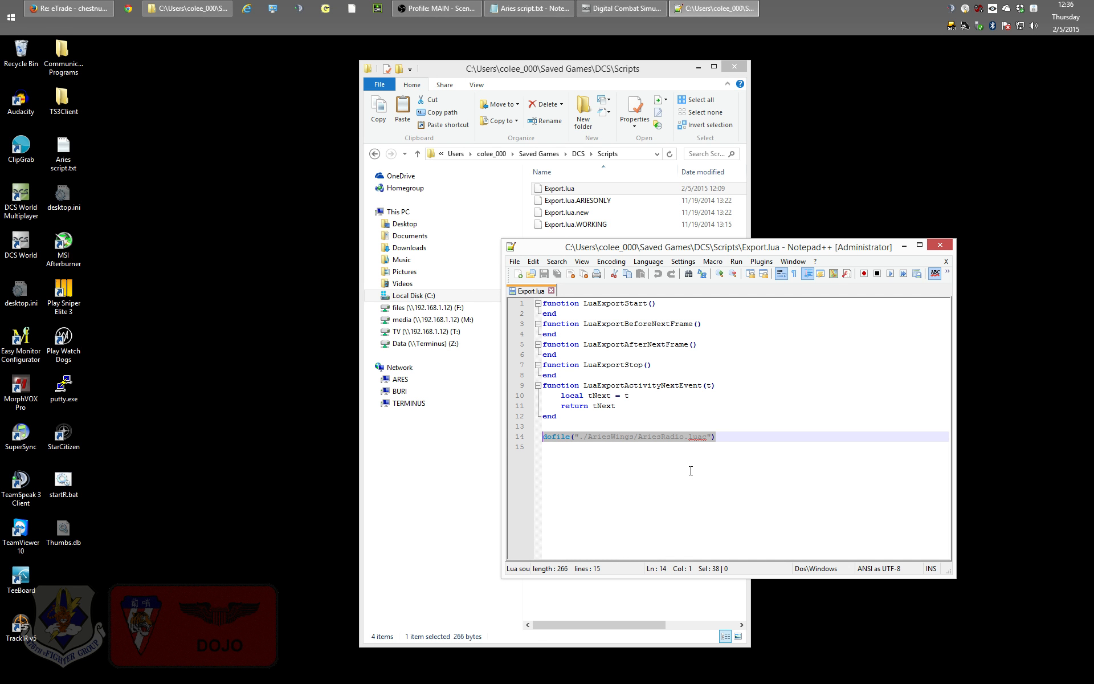
{"action": "left_click", "coordinate": [586, 450]}
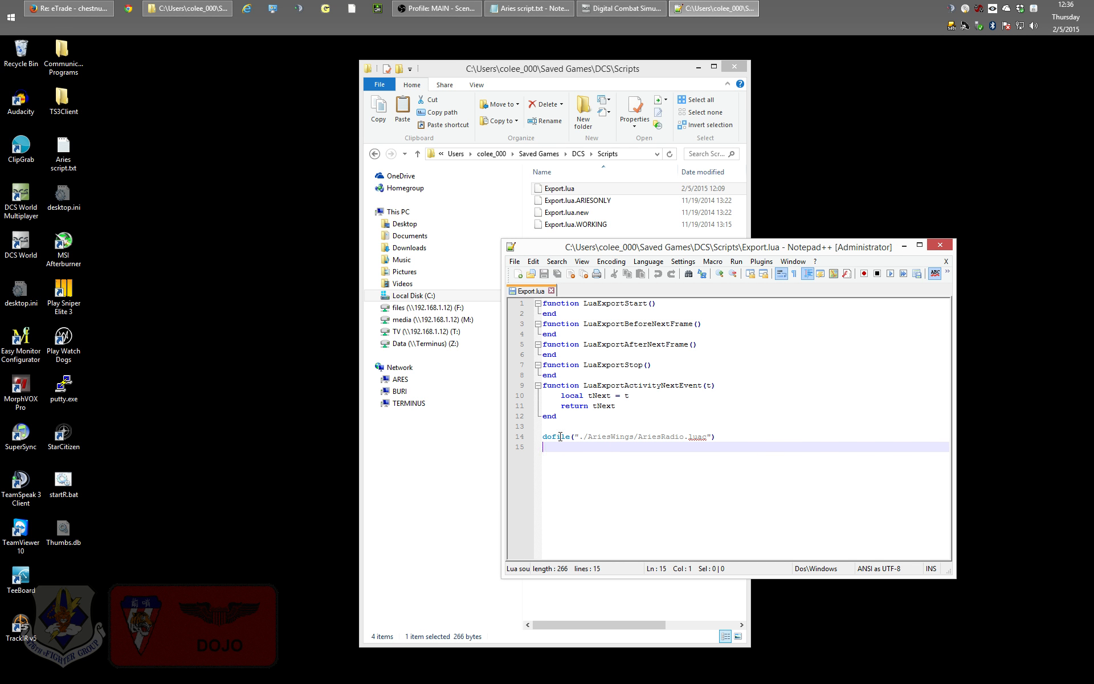
{"action": "left_click", "coordinate": [723, 434]}
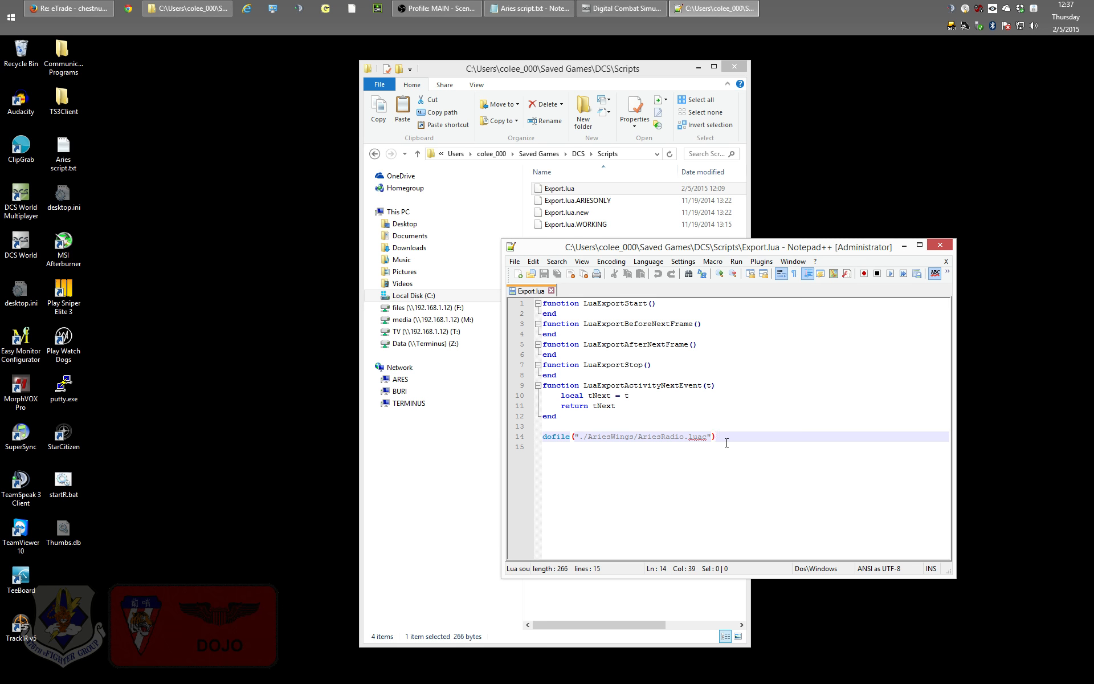
{"action": "left_click_drag", "start_coordinate": [734, 436], "coordinate": [544, 436]}
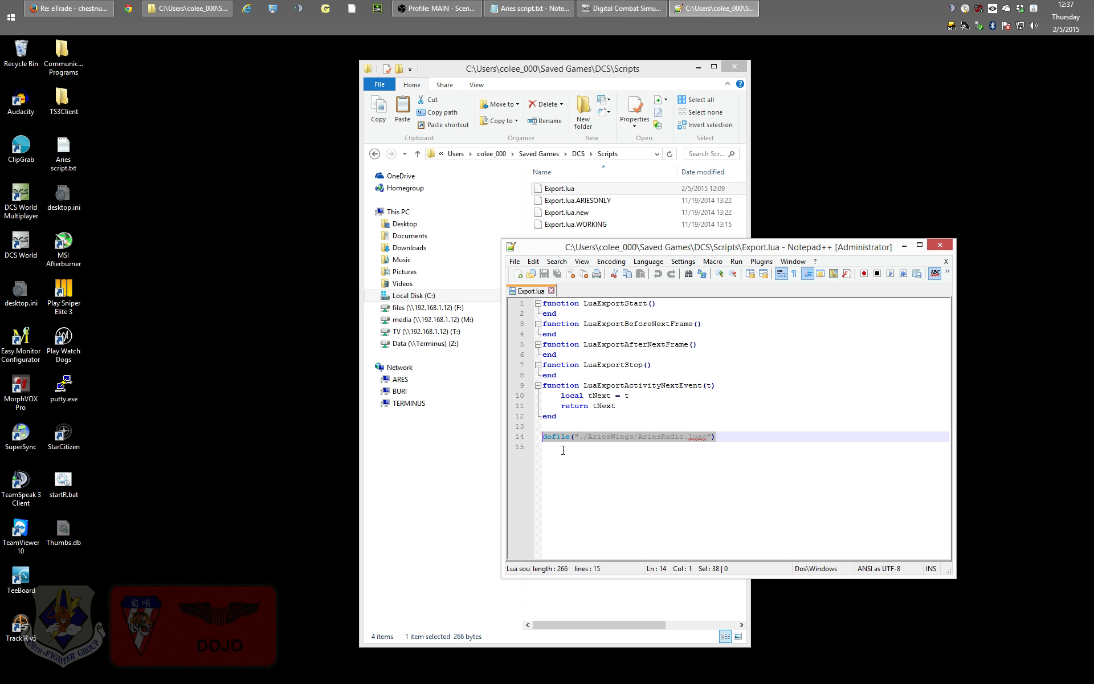
{"action": "key", "text": "Delete"}
{"action": "key", "text": "BackSpace"}
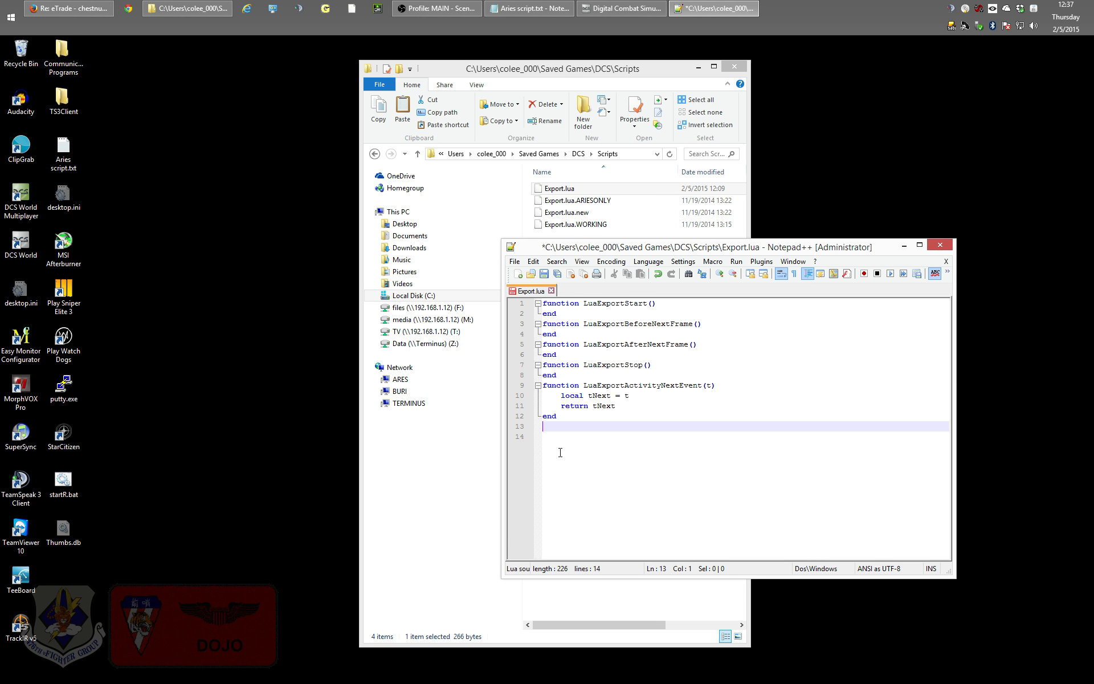
Save the edited Export.lua and close Notepad++
{"action": "left_click_drag", "start_coordinate": [594, 252], "coordinate": [652, 255]}
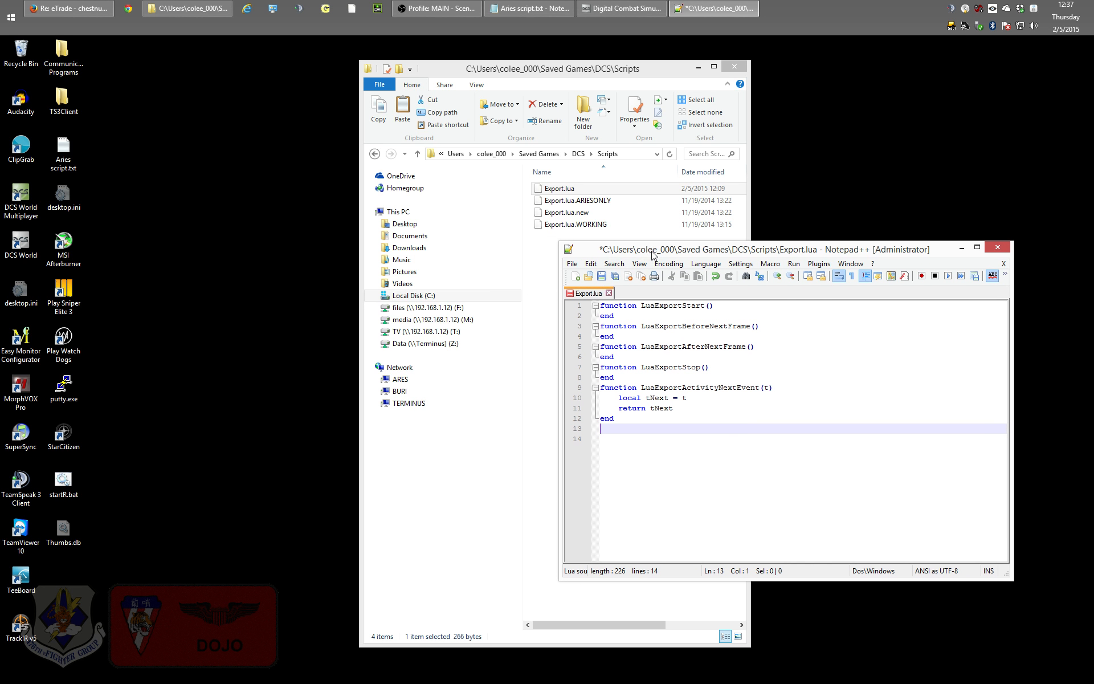
{"action": "left_click", "coordinate": [601, 277]}
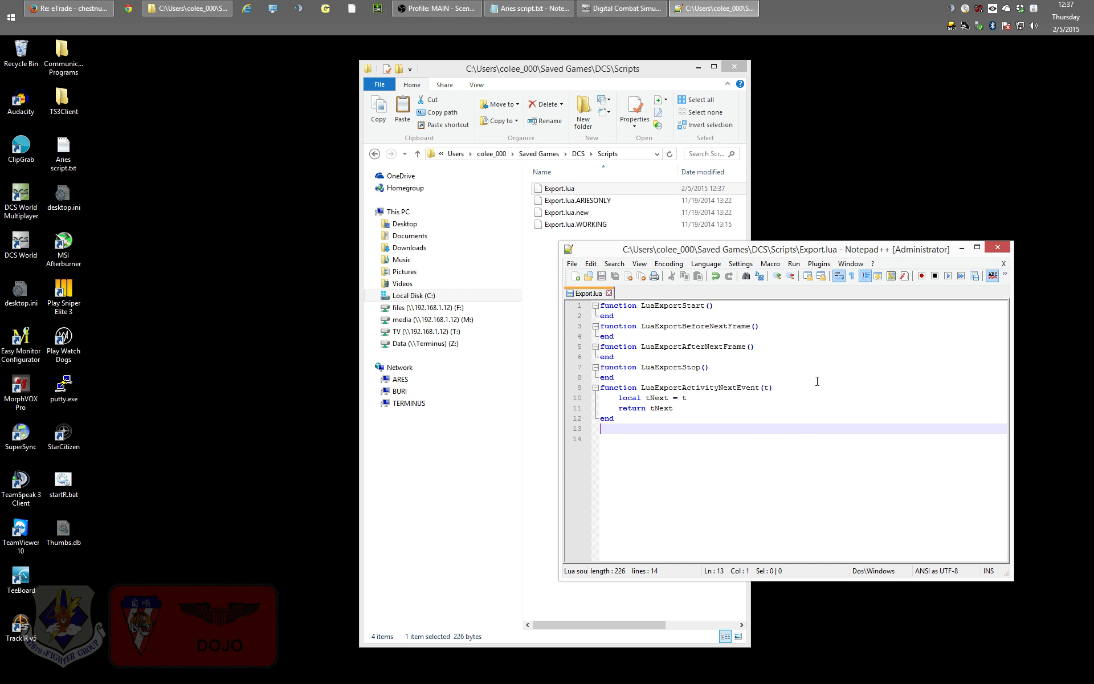
{"action": "left_click", "coordinate": [997, 246]}
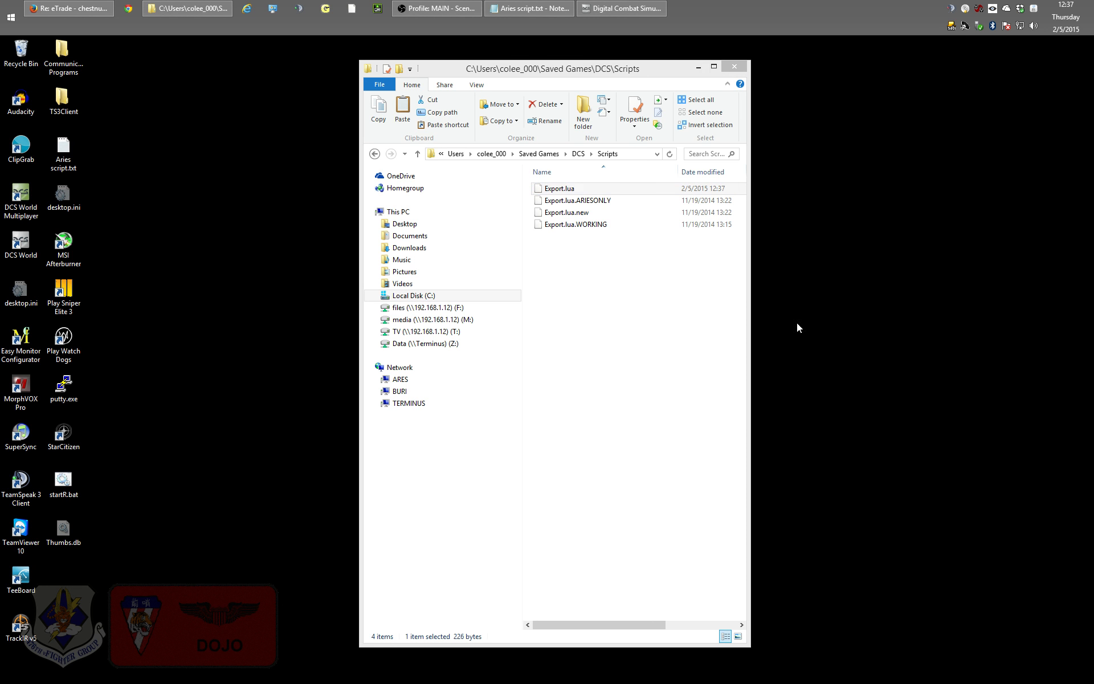
{"action": "left_click", "coordinate": [674, 313]}
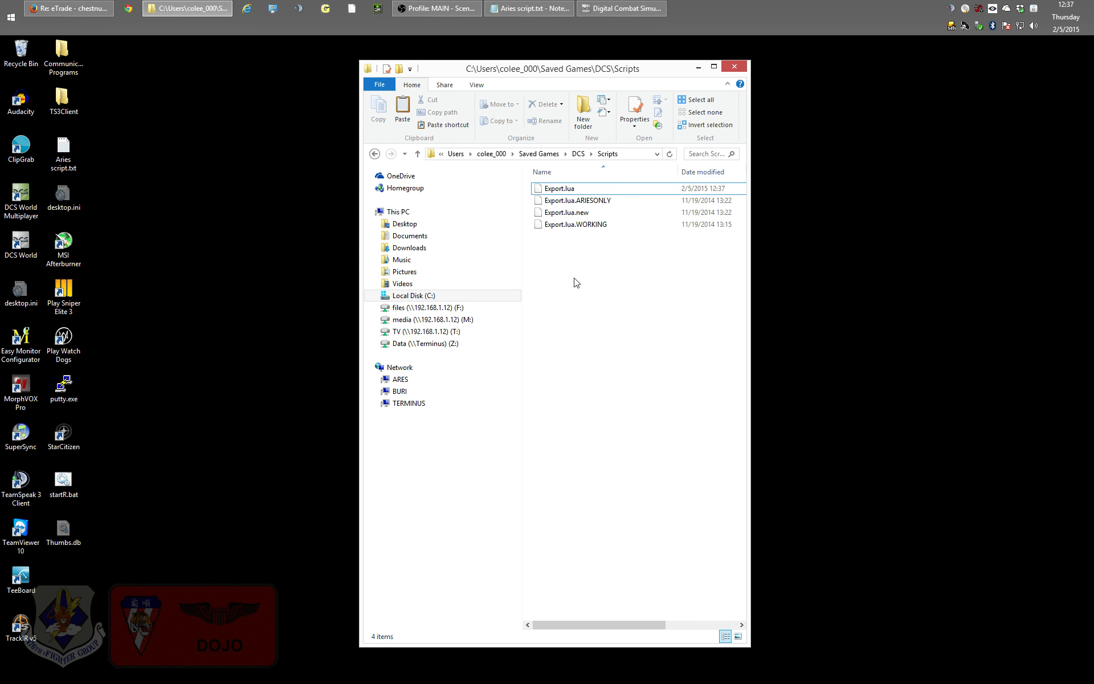
{"action": "left_click", "coordinate": [182, 260]}
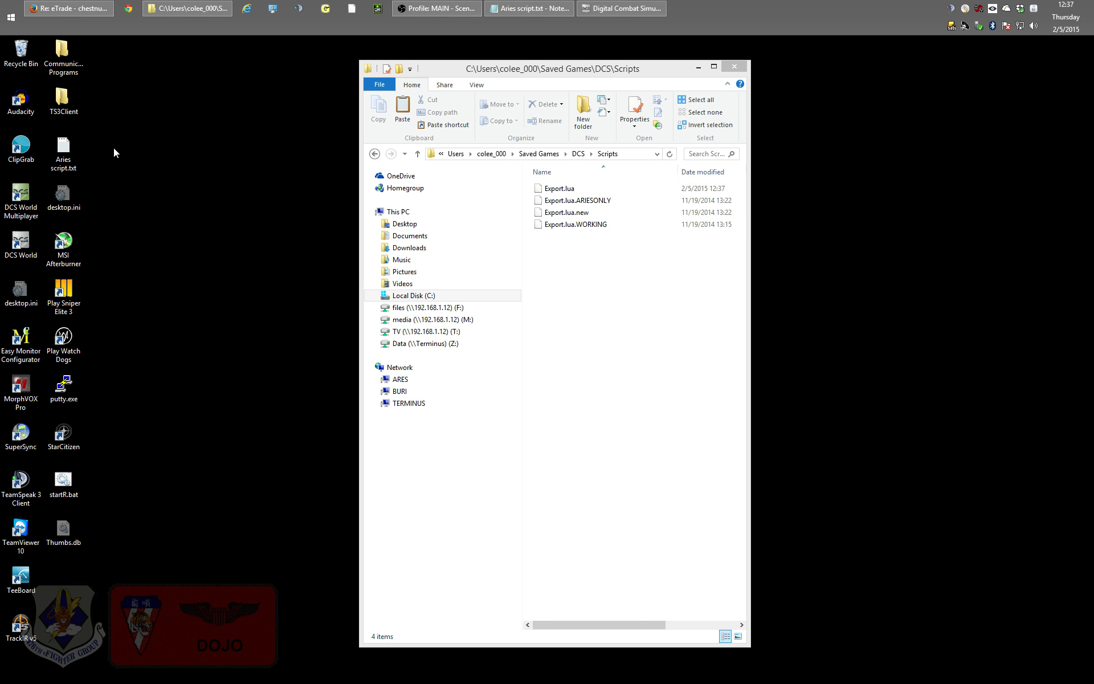
Launch the Registry Editor by running regedit
{"action": "right_click", "coordinate": [13, 18]}
{"action": "left_click", "coordinate": [66, 191]}
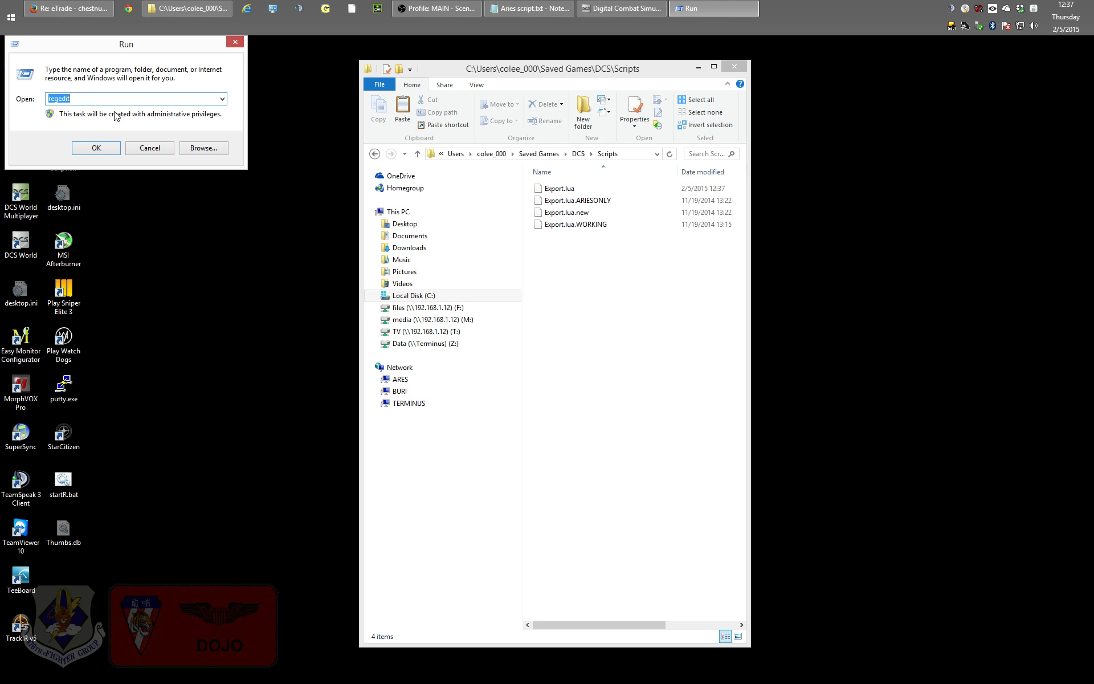
{"action": "key", "text": "Return"}
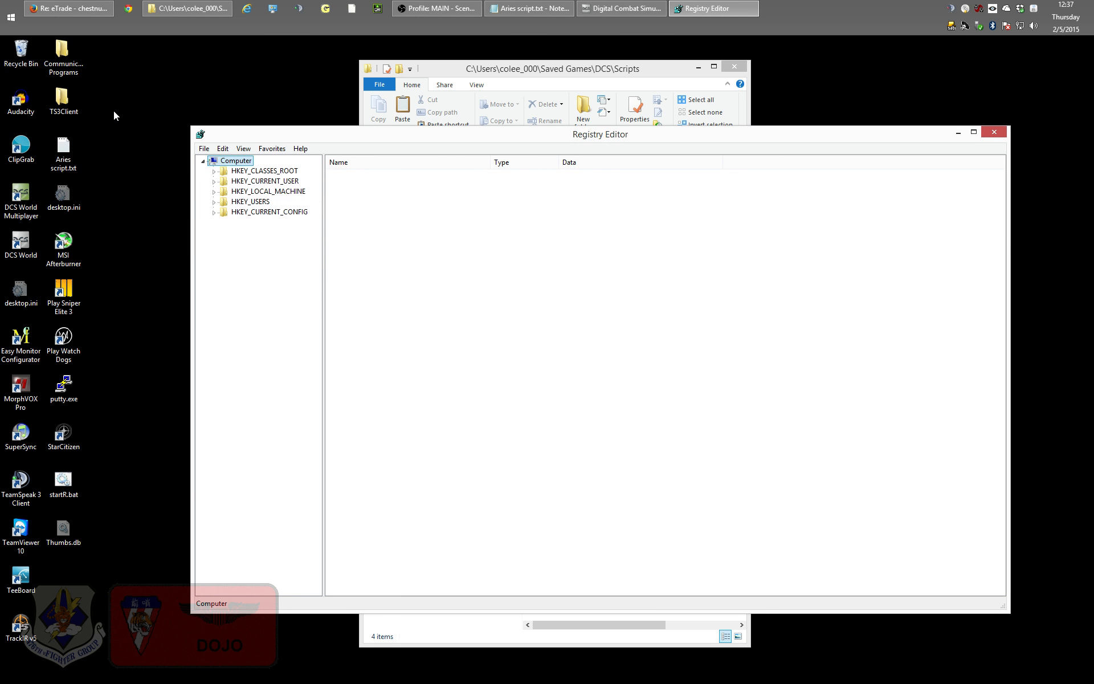
Delete the AriesWings key directly under HKEY_LOCAL_MACHINE\SOFTWARE, including all its subkeys
{"action": "left_click", "coordinate": [214, 192]}
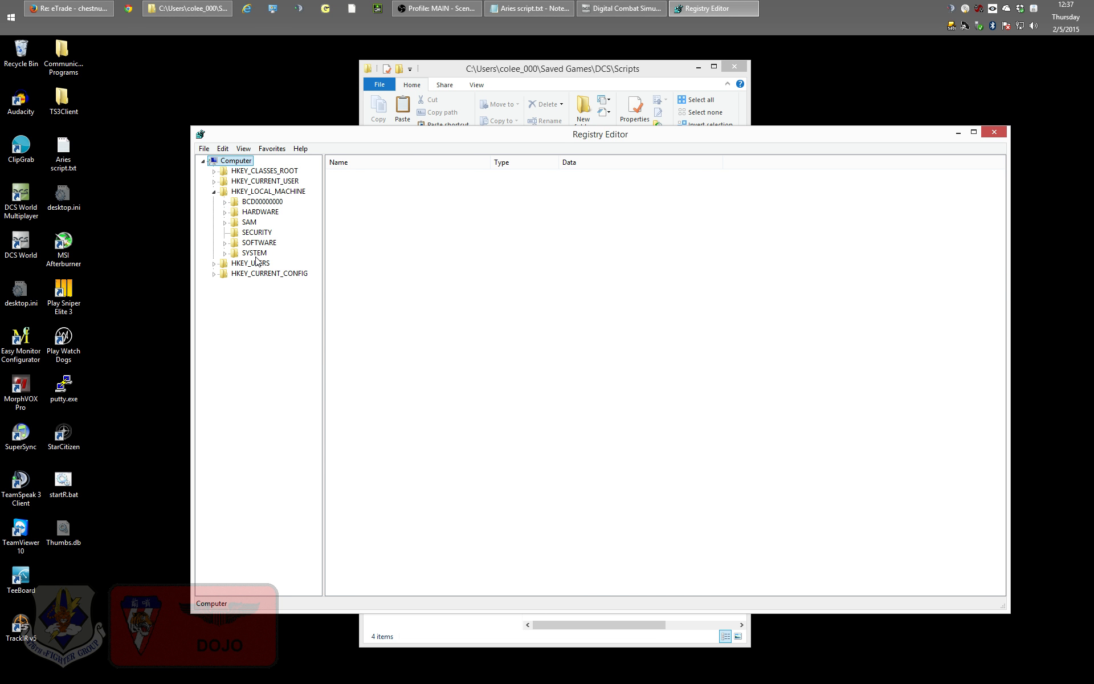
{"action": "left_click", "coordinate": [225, 243]}
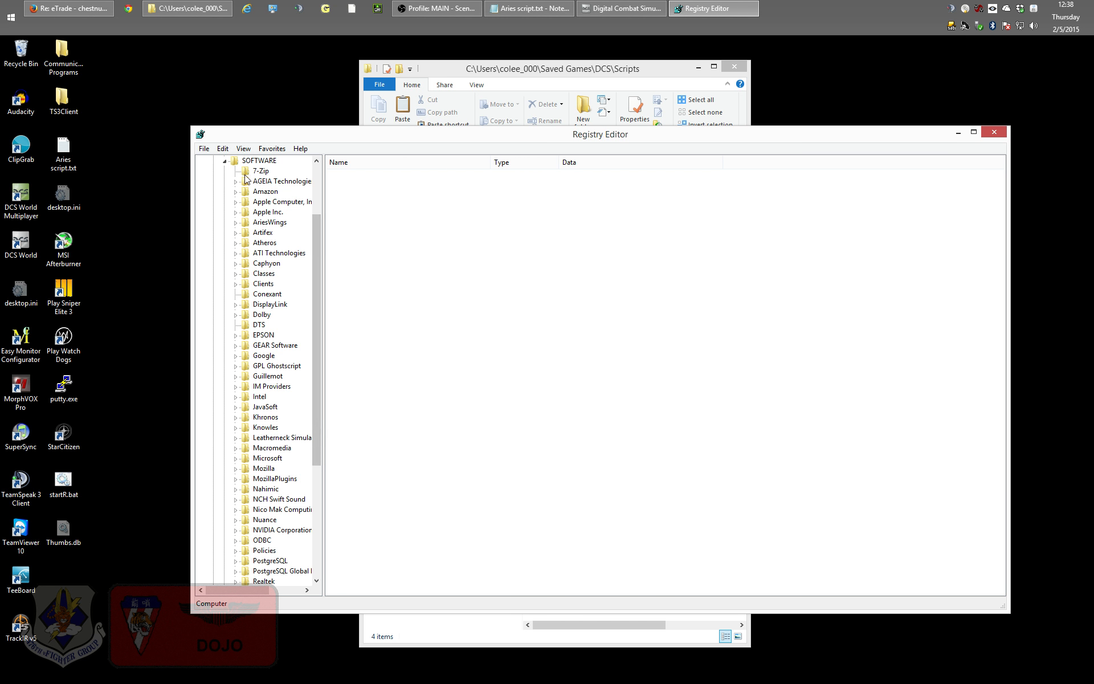
{"action": "left_click", "coordinate": [261, 225]}
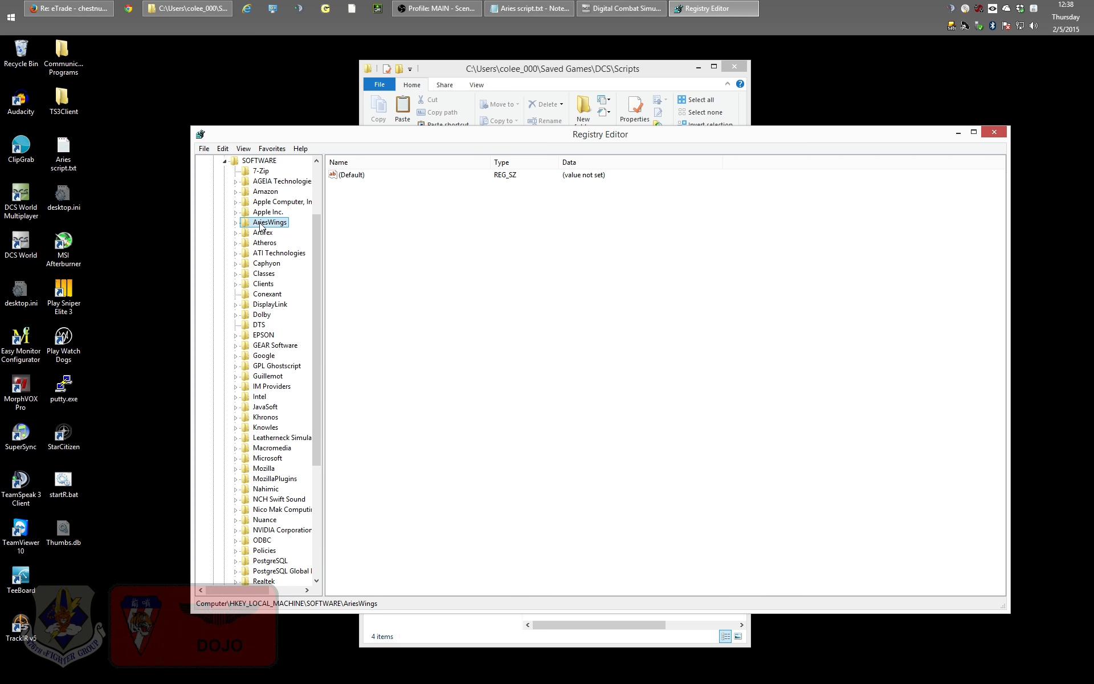
{"action": "right_click", "coordinate": [261, 226]}
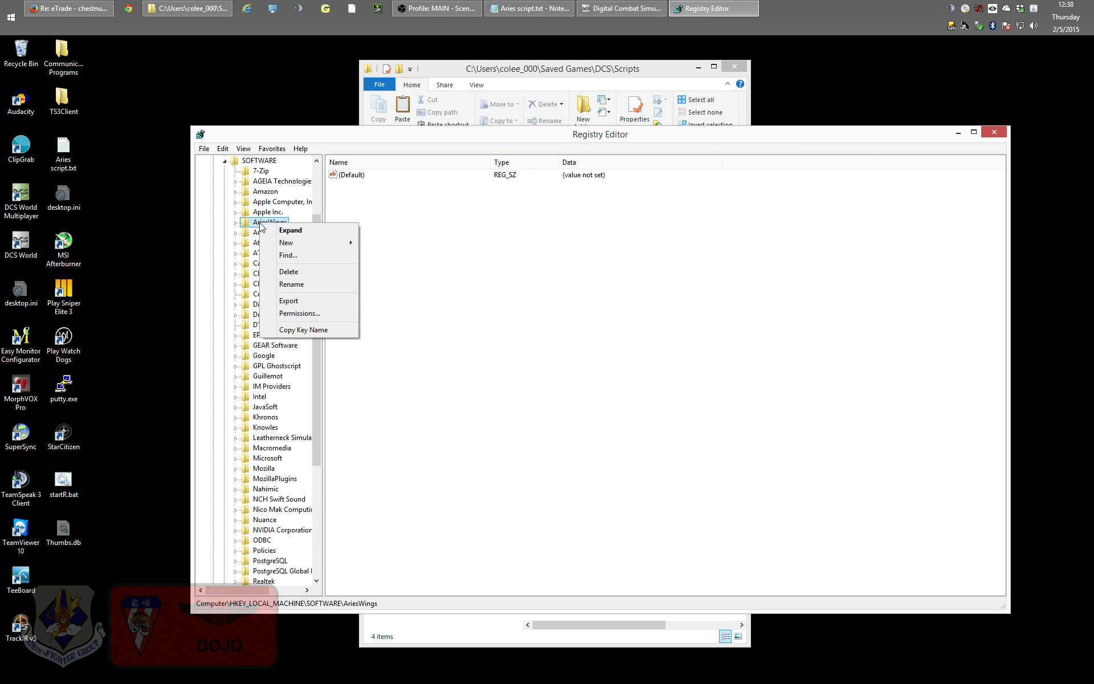
{"action": "left_click", "coordinate": [292, 272]}
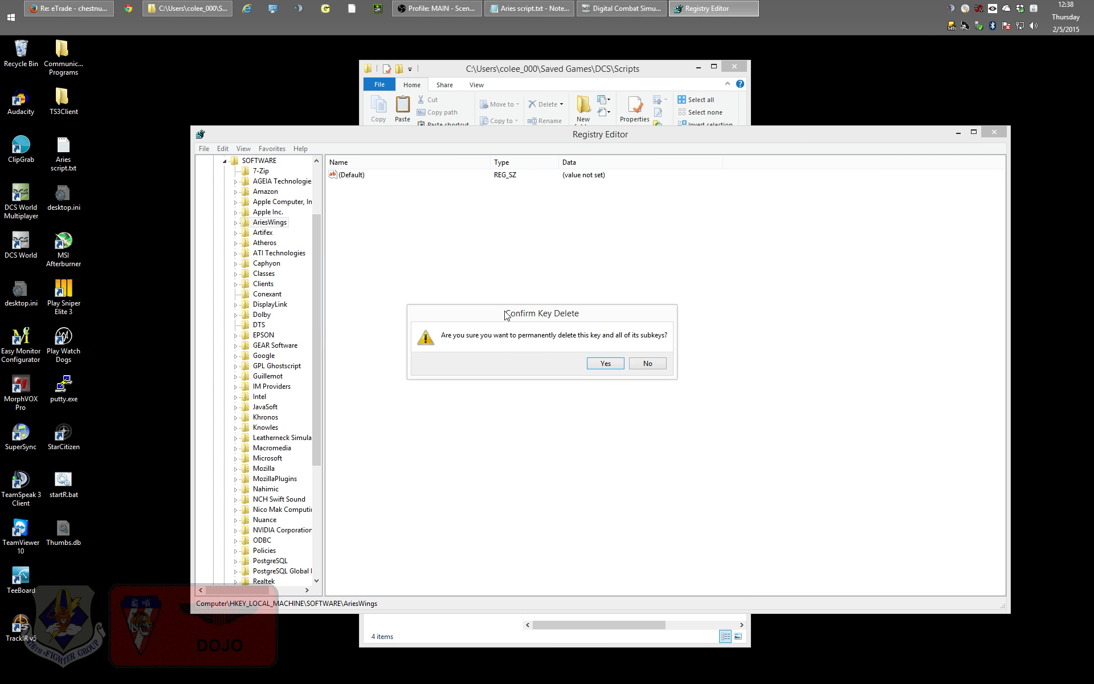
{"action": "left_click", "coordinate": [606, 363]}
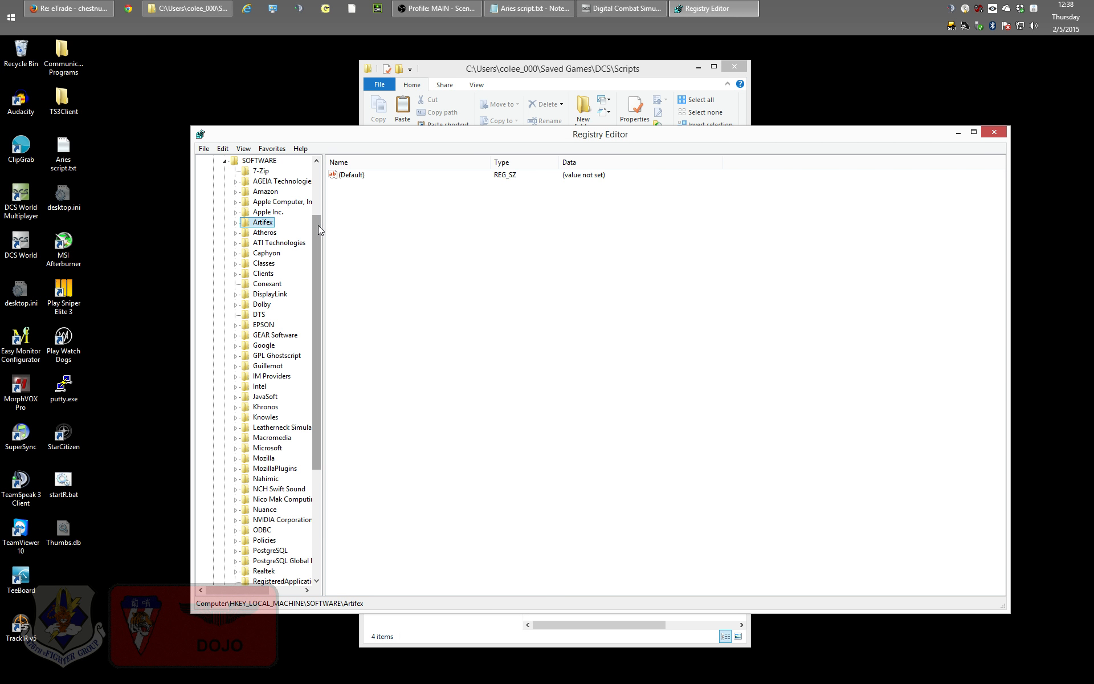
Delete the AriesWings key under HKEY_LOCAL_MACHINE\SOFTWARE\Wow6432Node and close the Registry Editor
{"action": "left_click_drag", "start_coordinate": [318, 225], "coordinate": [320, 347]}
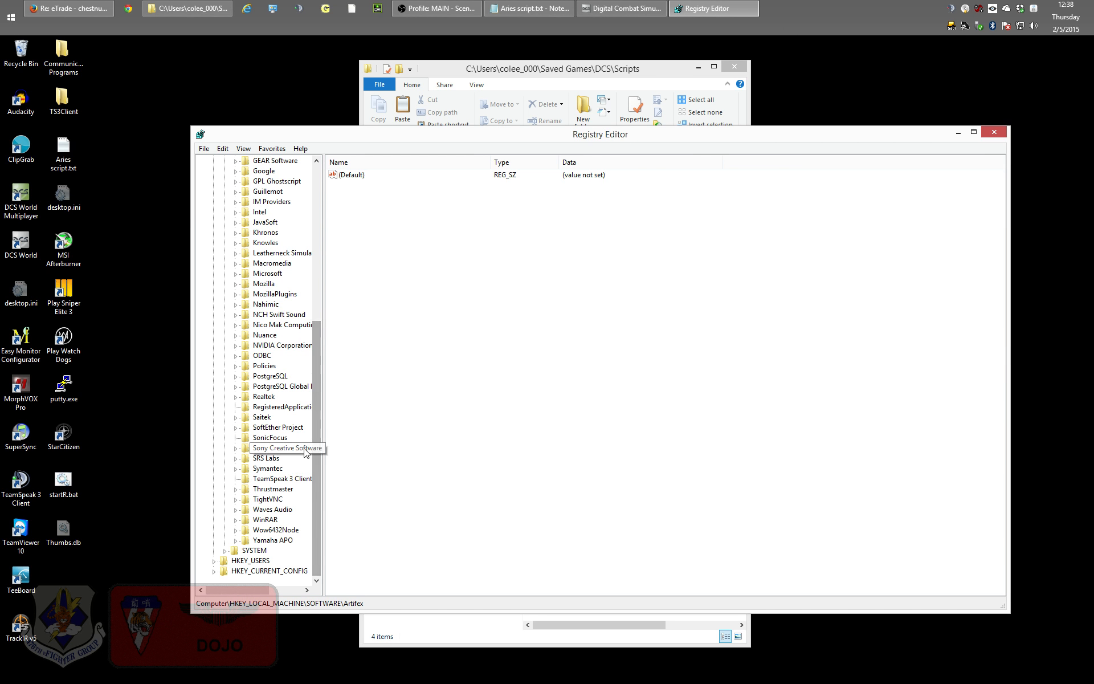
{"action": "left_click", "coordinate": [237, 533]}
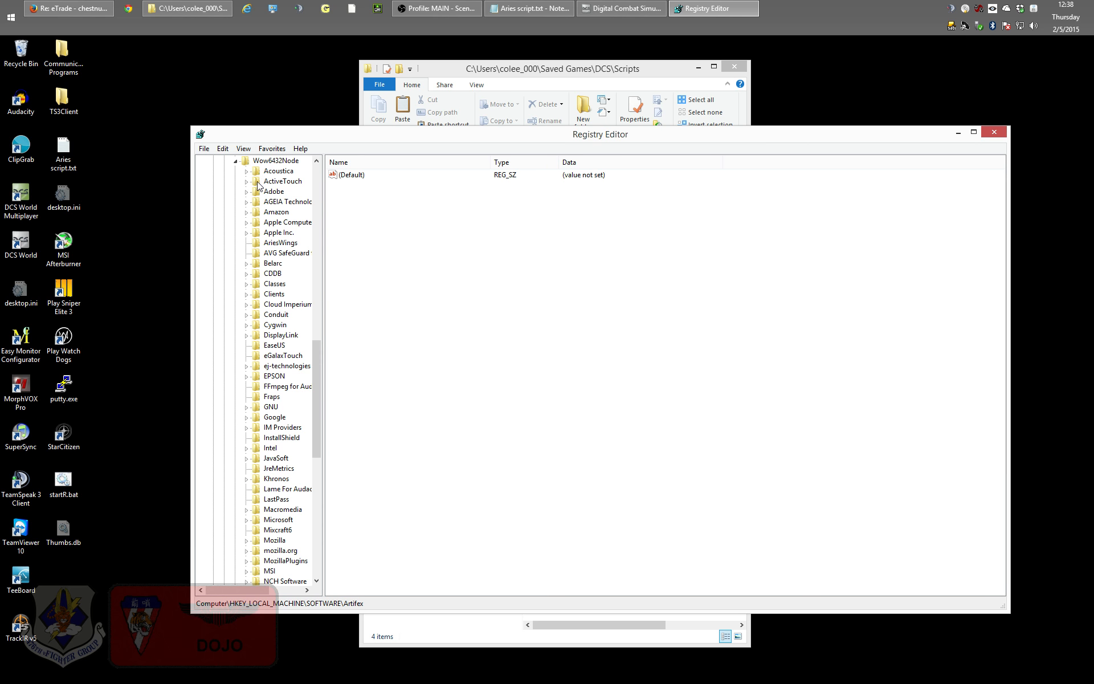
{"action": "left_click", "coordinate": [271, 245]}
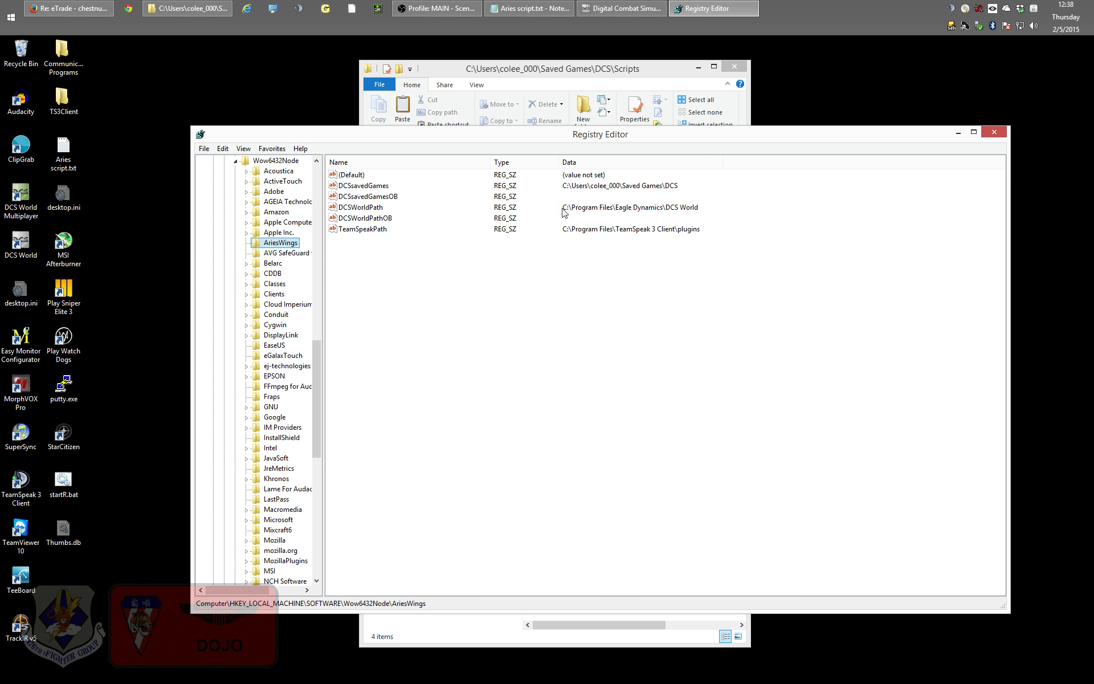
{"action": "right_click", "coordinate": [279, 245]}
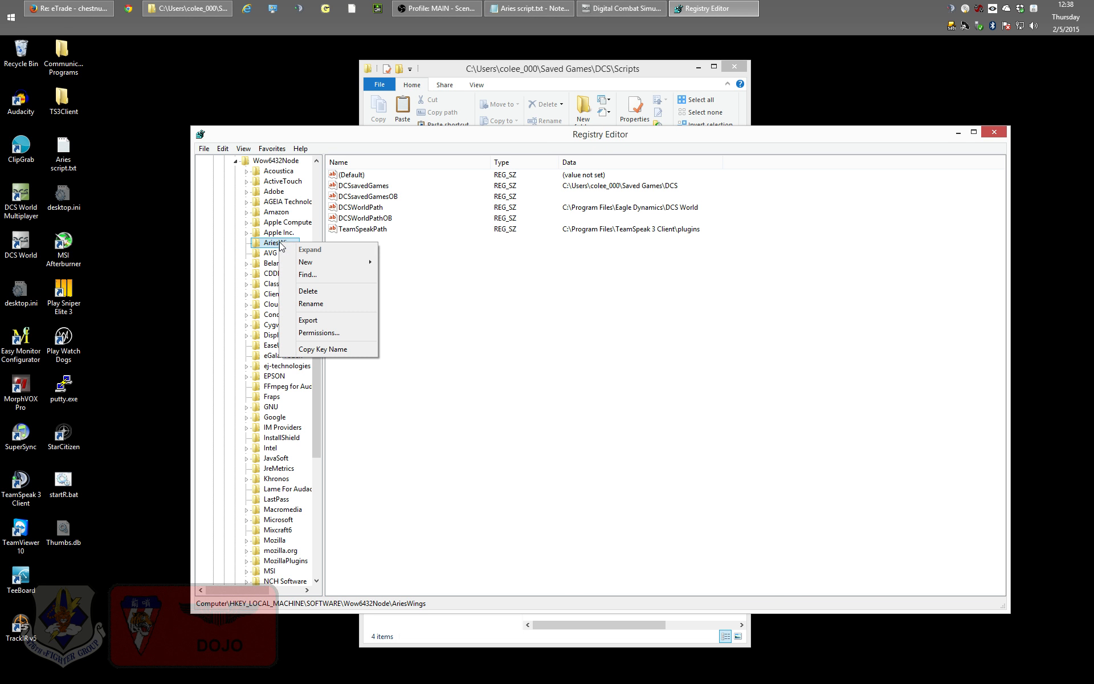
{"action": "left_click", "coordinate": [319, 291]}
{"action": "left_click", "coordinate": [604, 364]}
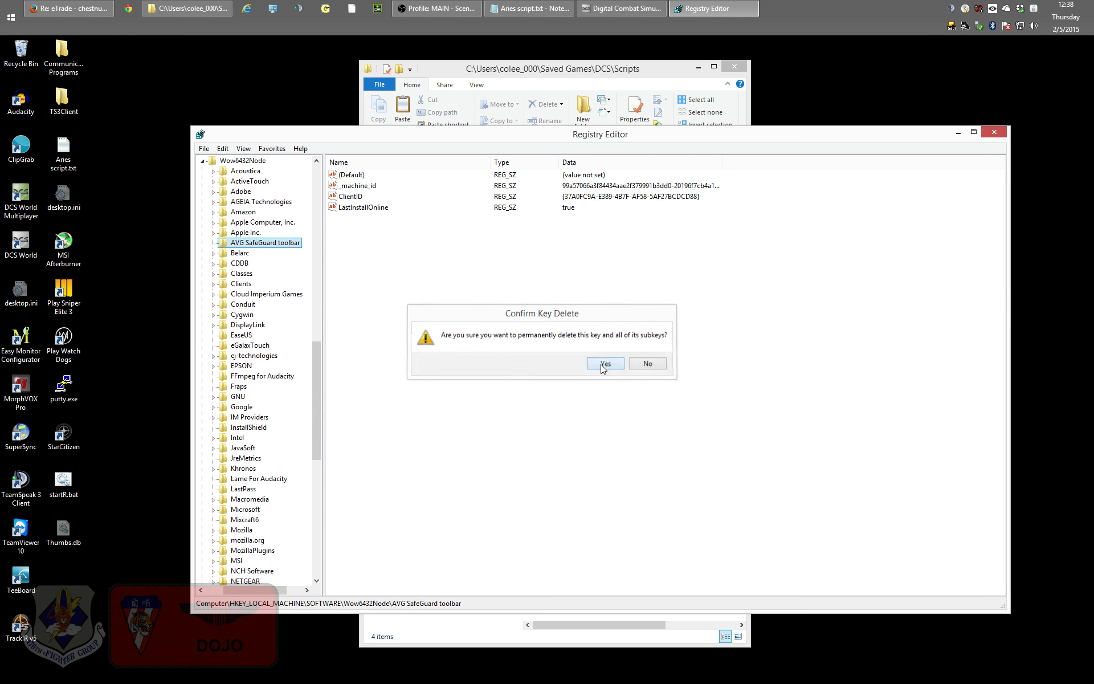
{"action": "left_click", "coordinate": [992, 133]}
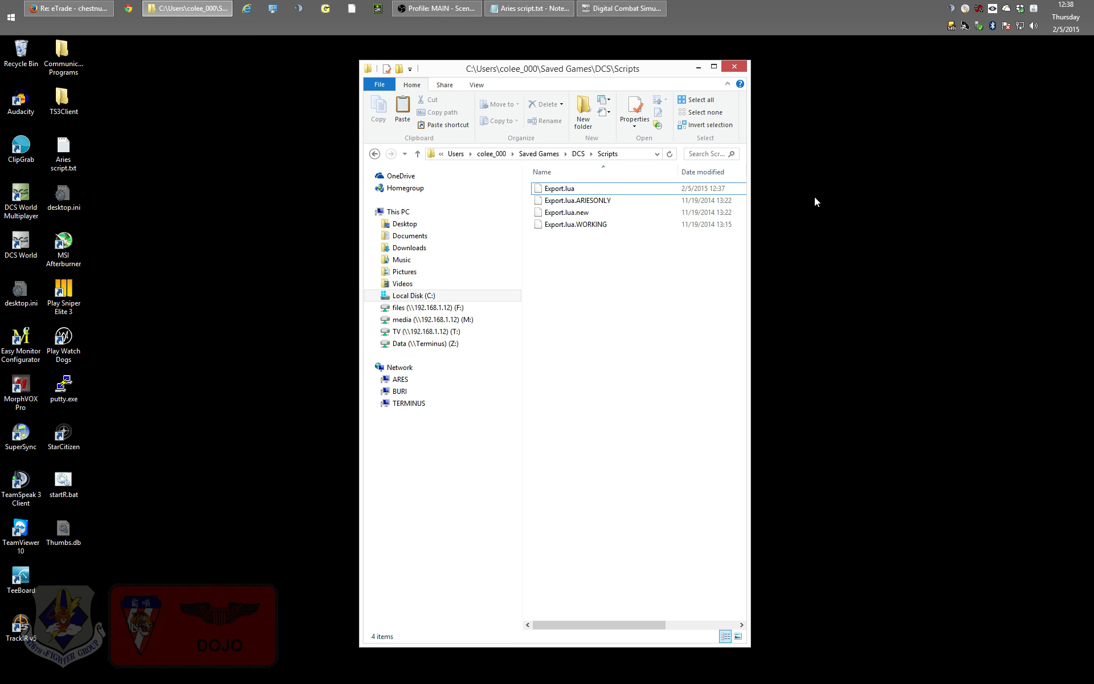
Close the Scripts folder and check the run-as-administrator setting in the TeamSpeak 3 Client shortcut's compatibility properties, leaving it unaltered
{"action": "left_click", "coordinate": [735, 69]}
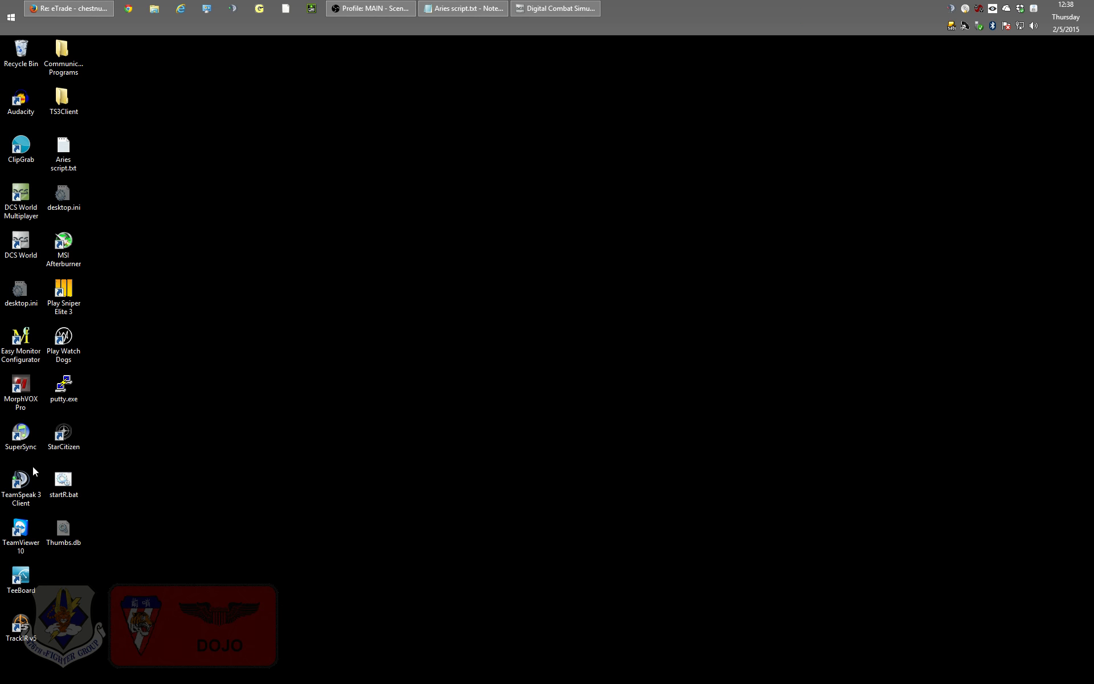
{"action": "right_click", "coordinate": [12, 490]}
{"action": "left_click", "coordinate": [53, 470]}
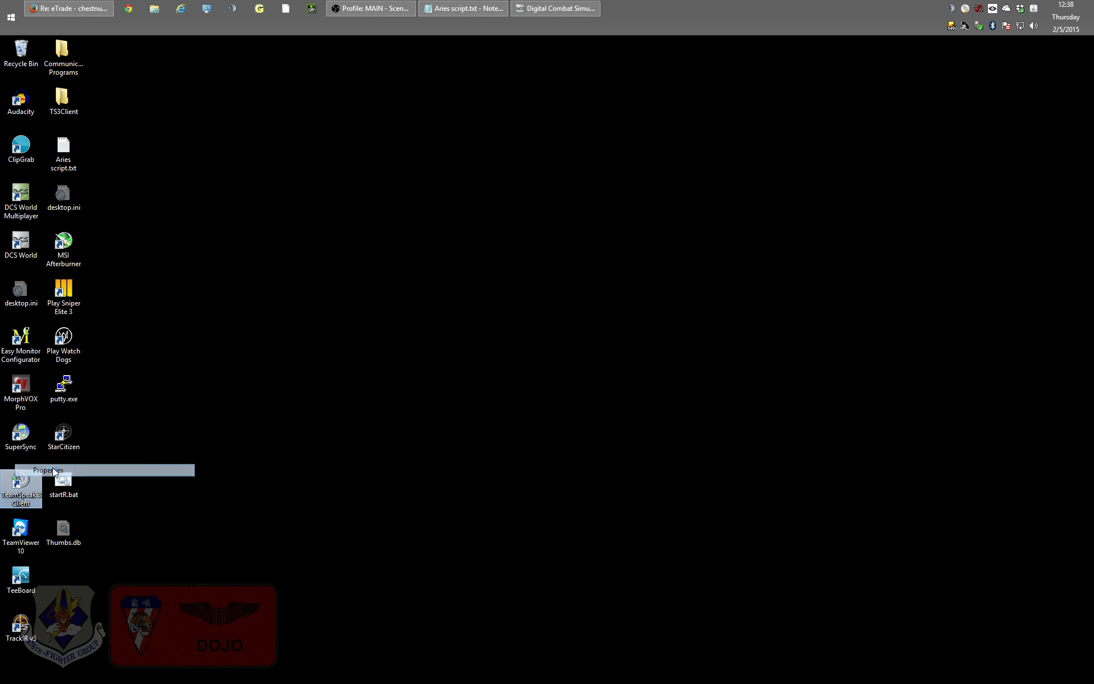
{"action": "left_click", "coordinate": [105, 414]}
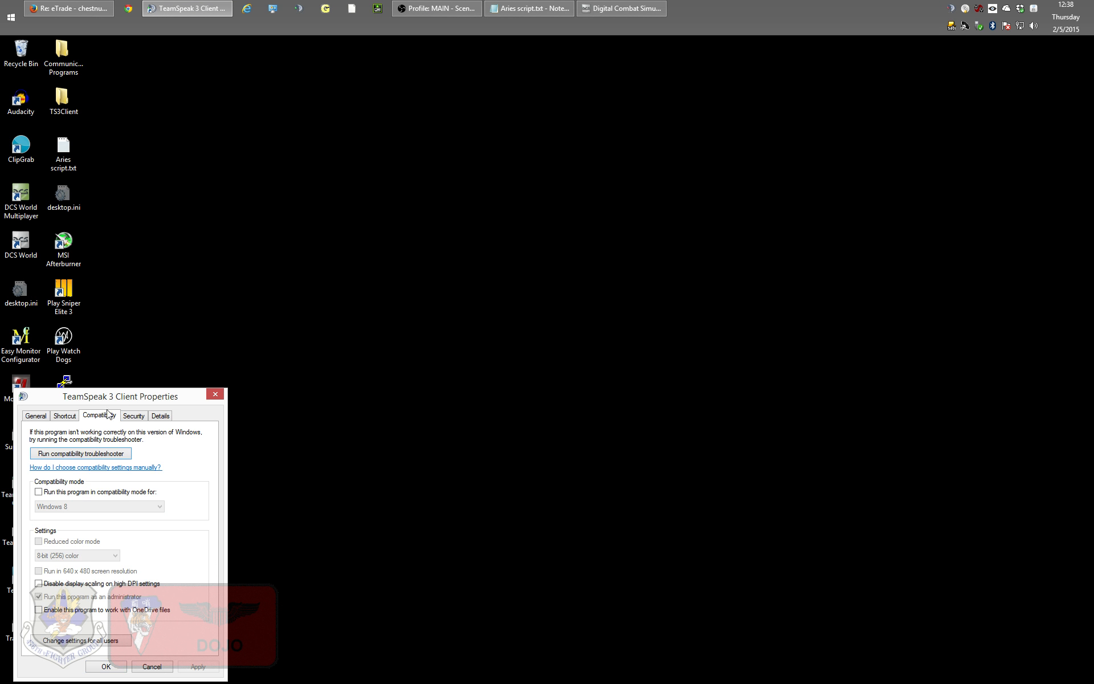
{"action": "left_click_drag", "start_coordinate": [126, 393], "coordinate": [271, 318]}
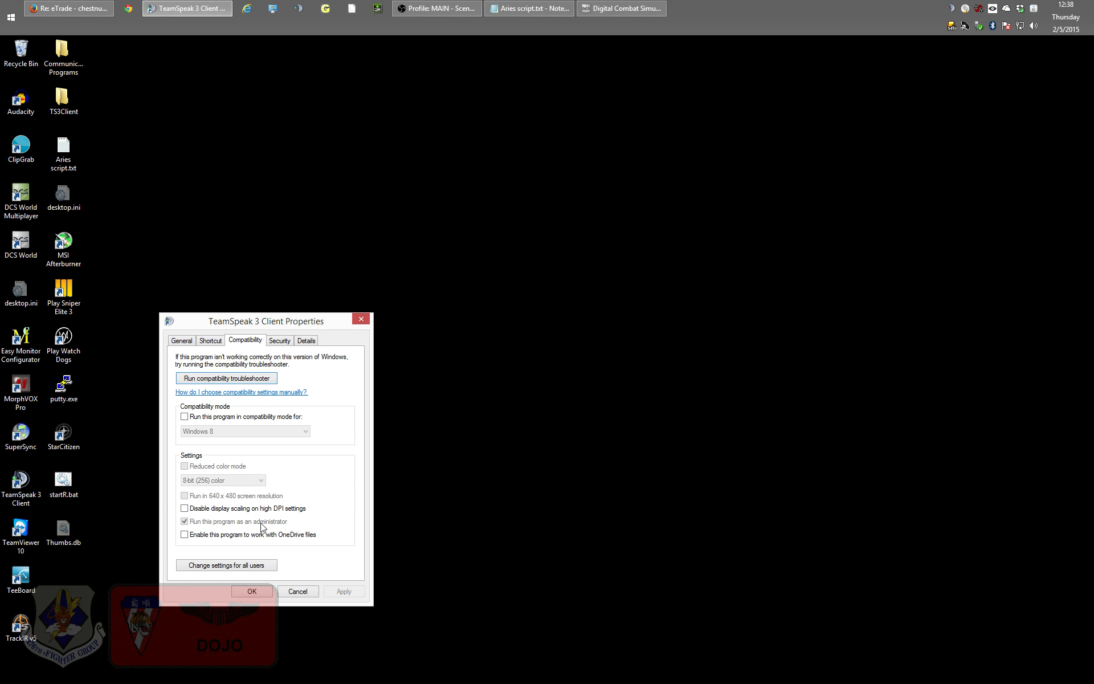
{"action": "left_click", "coordinate": [298, 591]}
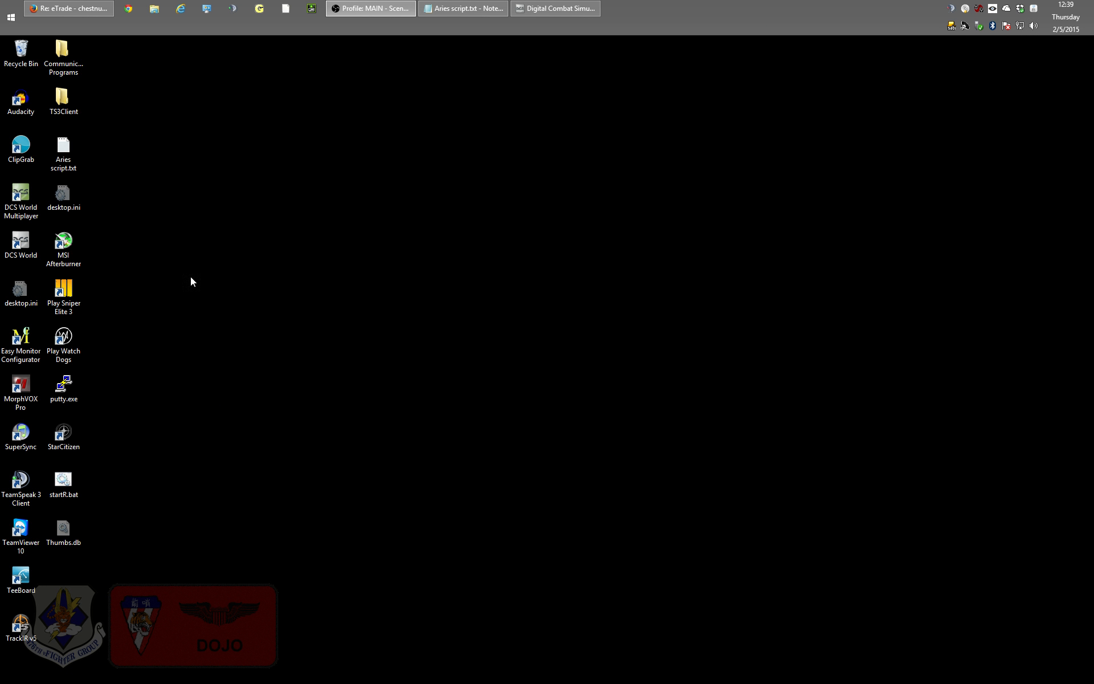
Start uninstalling TeamSpeak 3 Client from Programs and Features, advance to the Delete configuration page and move the uninstaller aside
{"action": "left_click", "coordinate": [208, 11]}
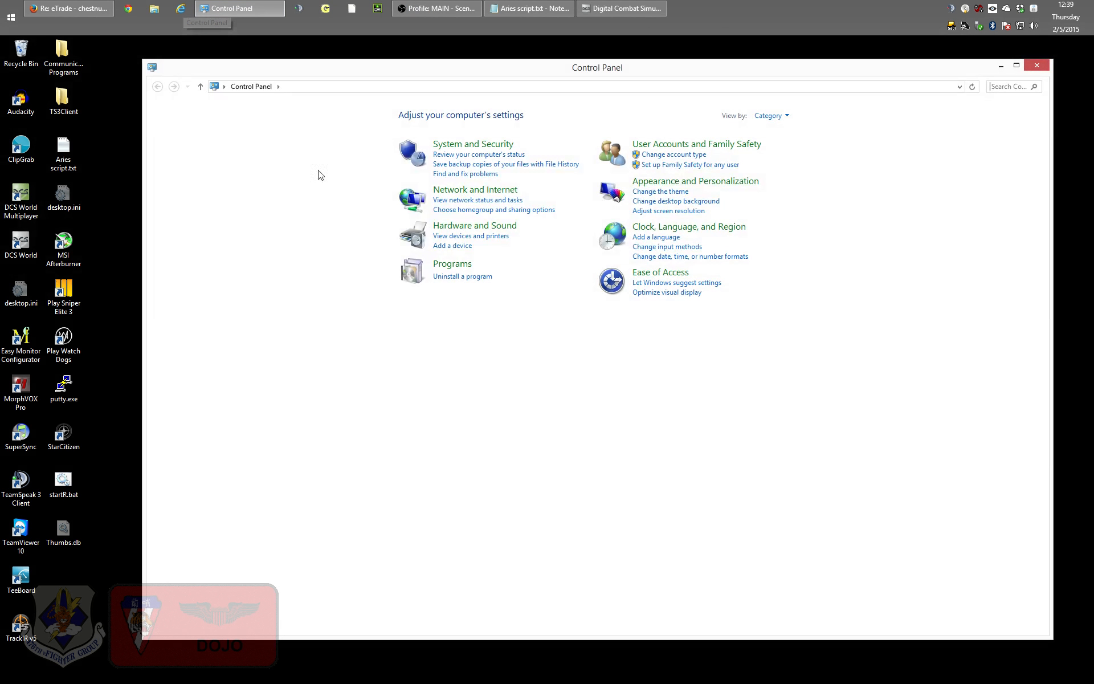
{"action": "left_click", "coordinate": [452, 267]}
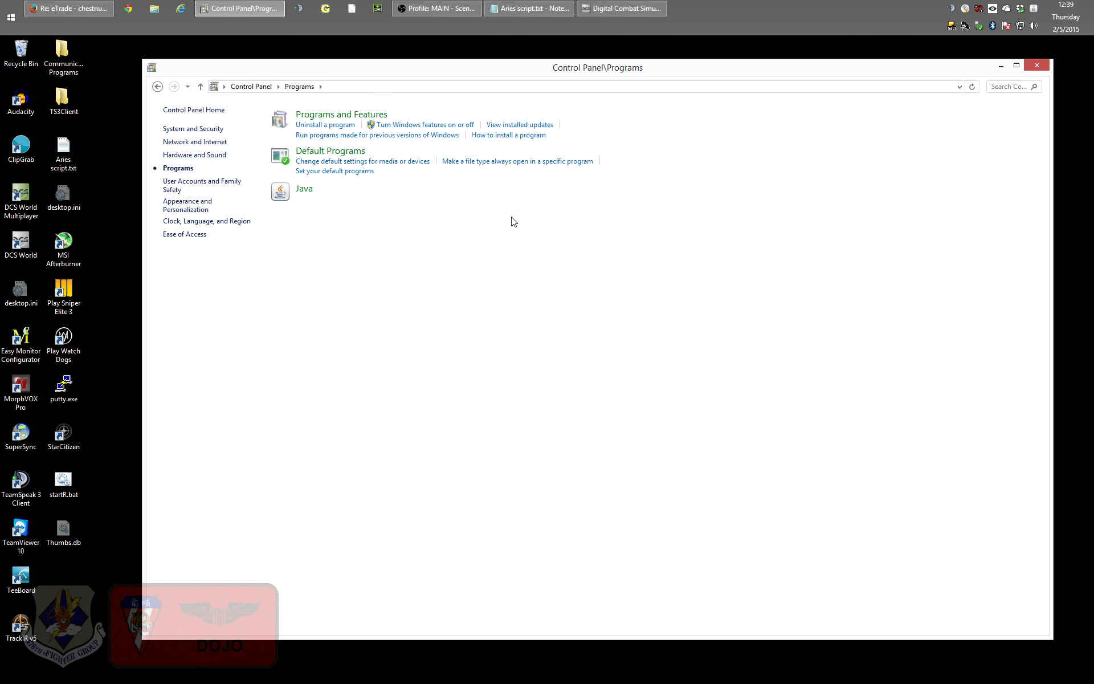
{"action": "left_click", "coordinate": [296, 370]}
{"action": "scroll", "coordinate": [298, 369], "scroll_direction": "down", "scroll_amount": 10}
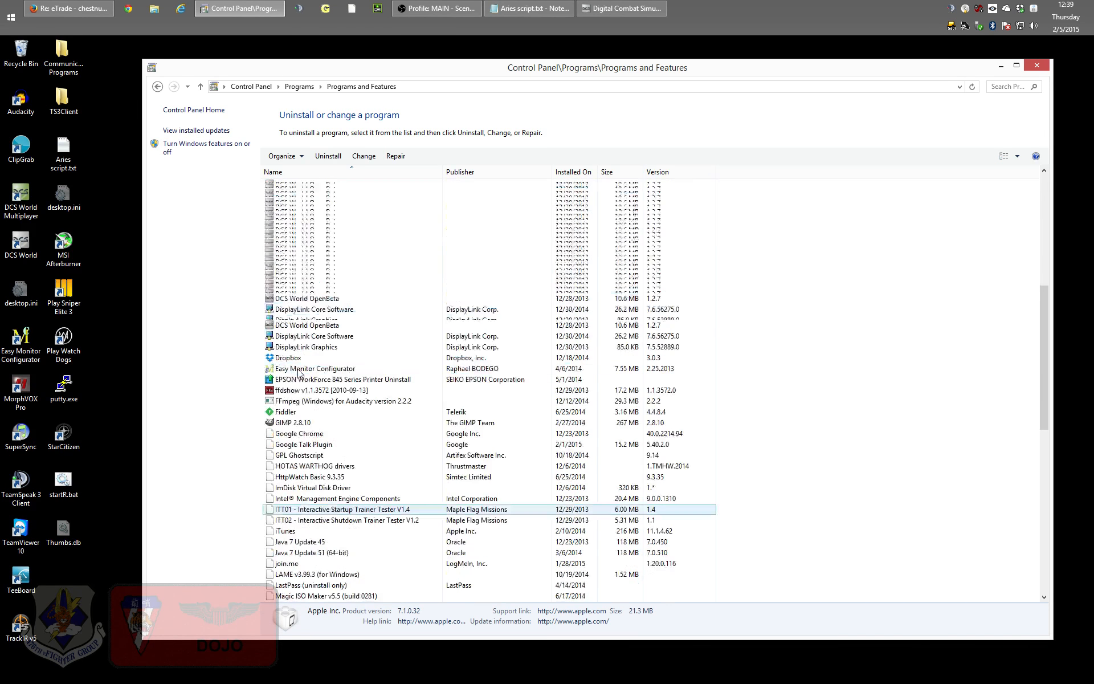
{"action": "scroll", "coordinate": [298, 371], "scroll_direction": "down", "scroll_amount": 15}
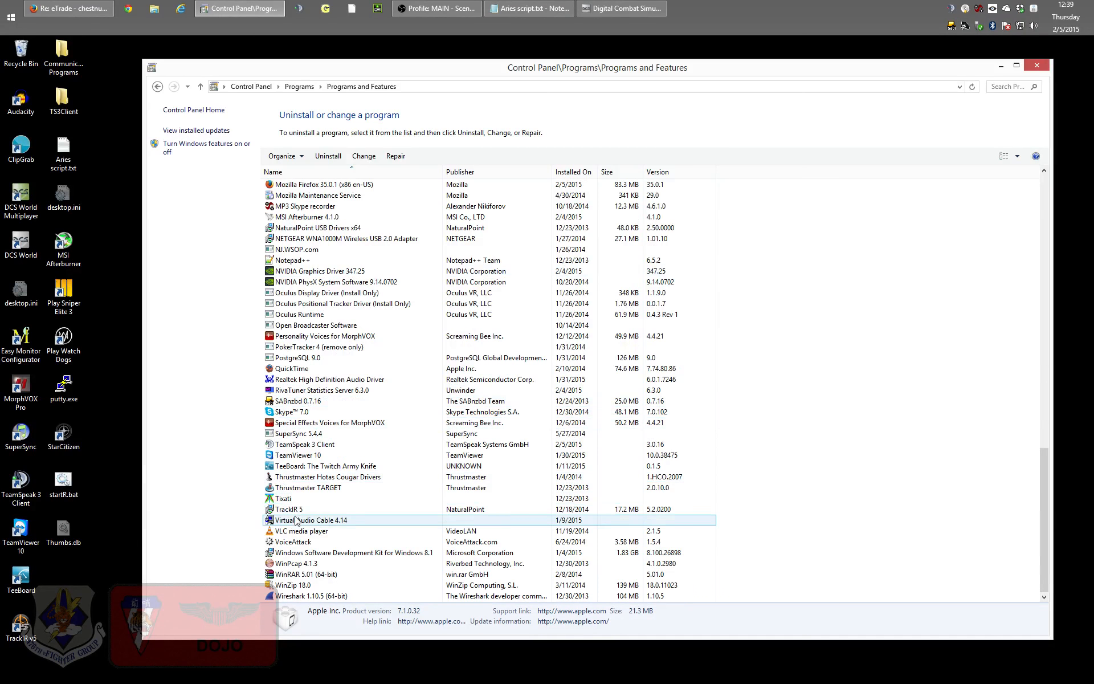
{"action": "left_click", "coordinate": [302, 446]}
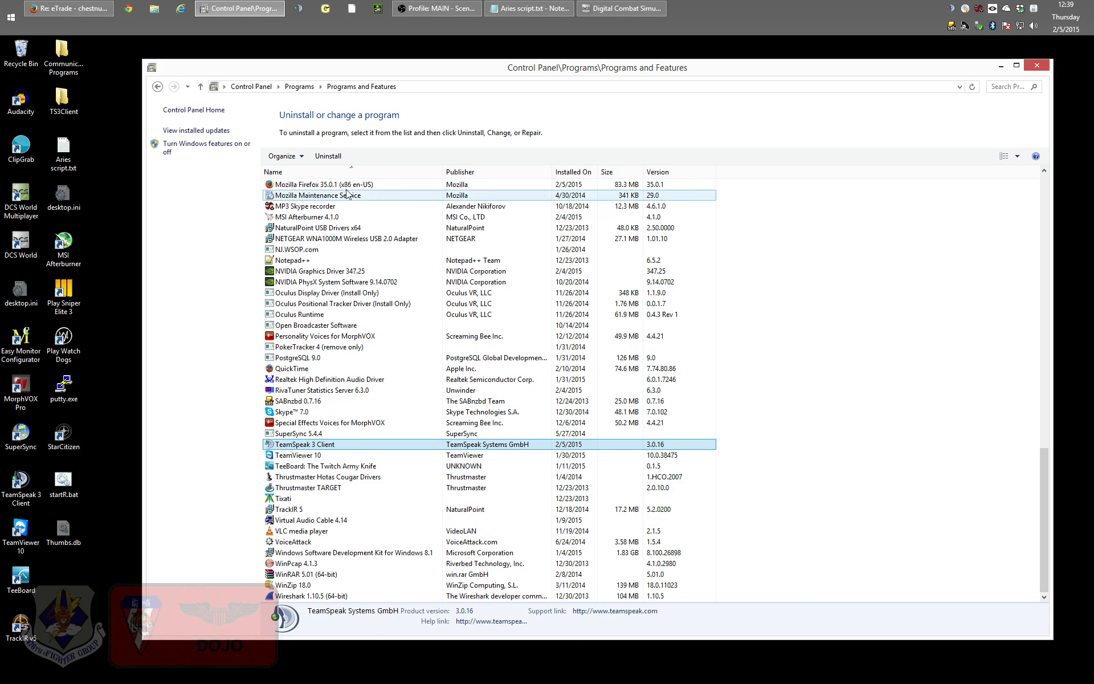
{"action": "left_click", "coordinate": [338, 158]}
{"action": "left_click", "coordinate": [617, 459]}
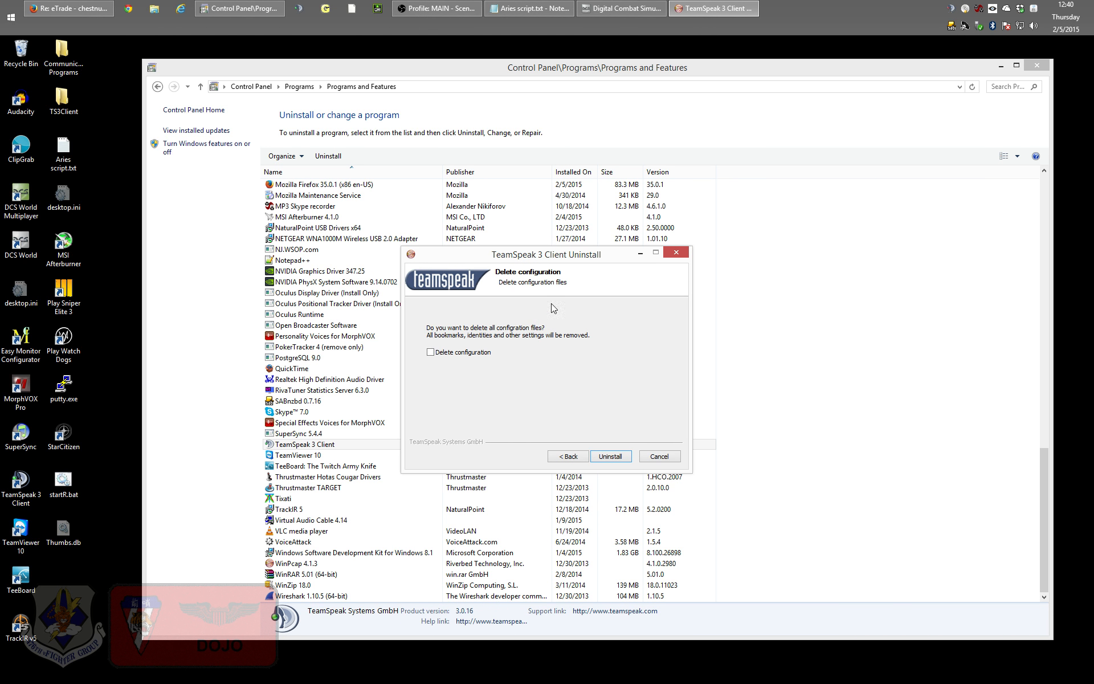
{"action": "left_click_drag", "start_coordinate": [561, 255], "coordinate": [790, 244]}
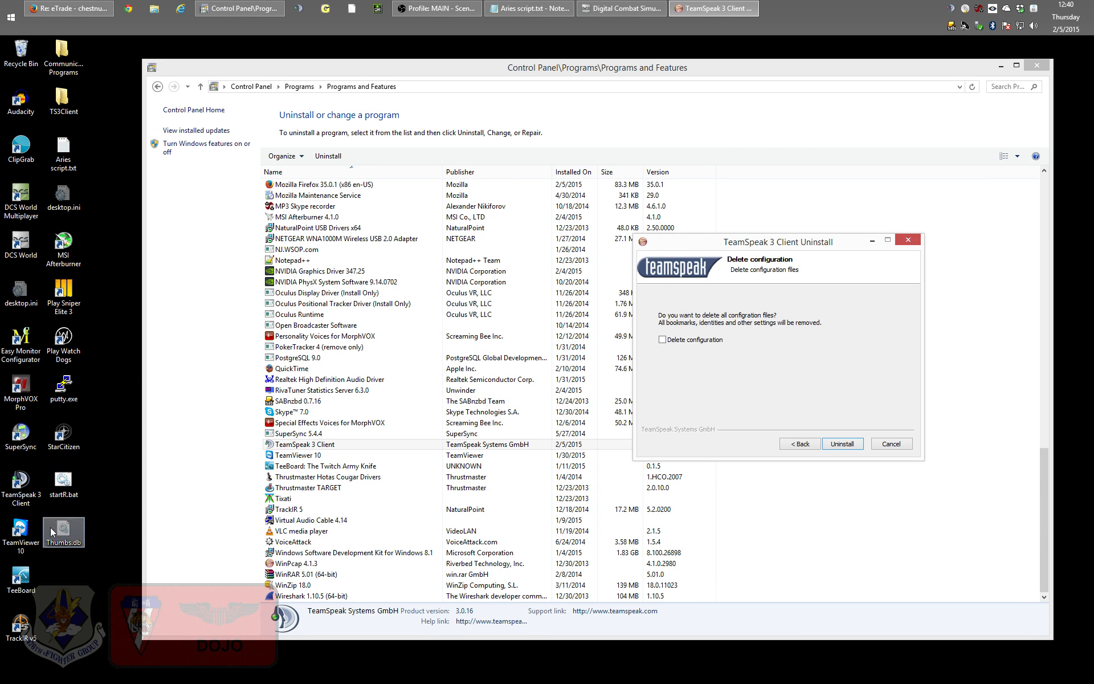
Launch TeamSpeak 3, connect to the bookmarked 476th server, check the assigned server group, and close the client
{"action": "double_click", "coordinate": [20, 481]}
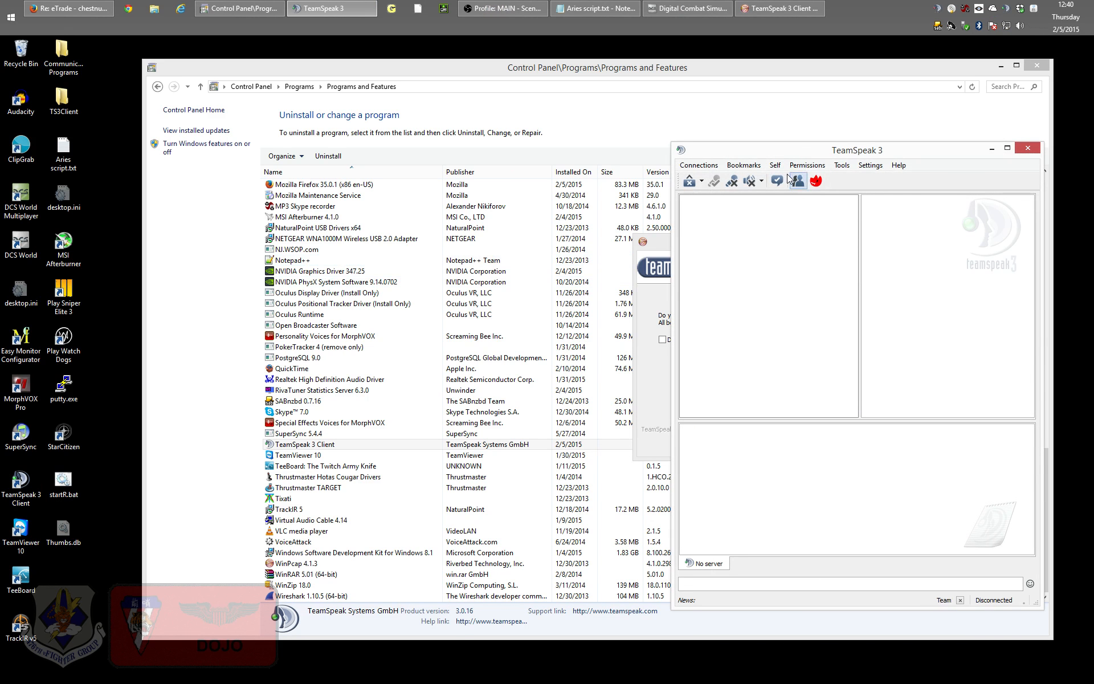
{"action": "left_click", "coordinate": [743, 165]}
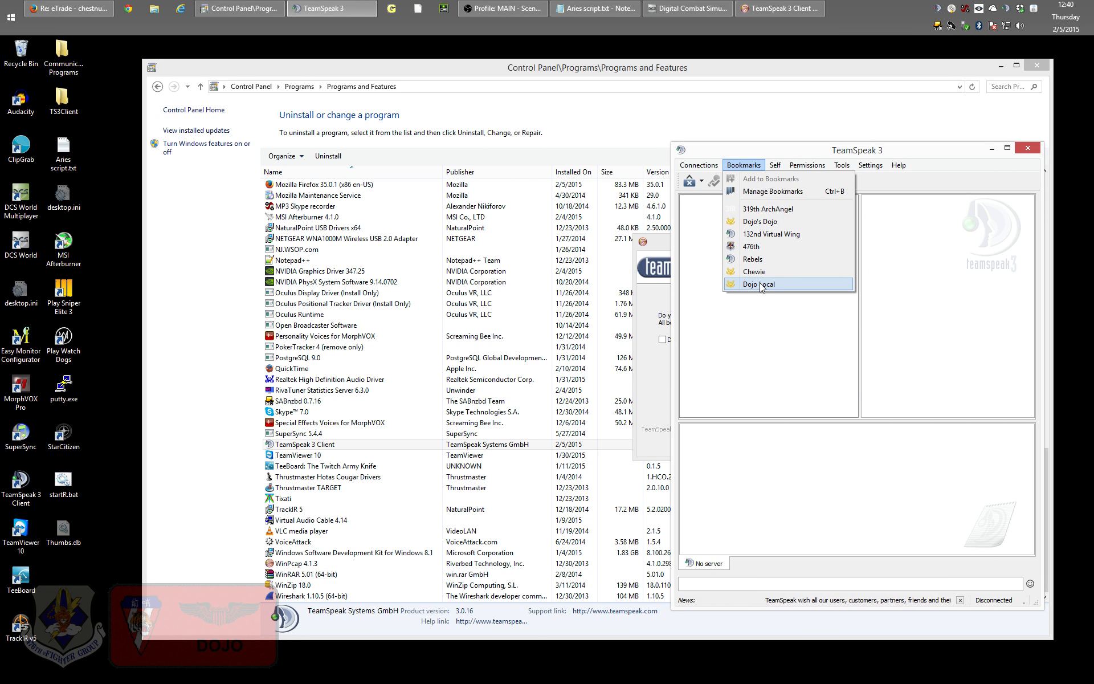
{"action": "left_click", "coordinate": [757, 249]}
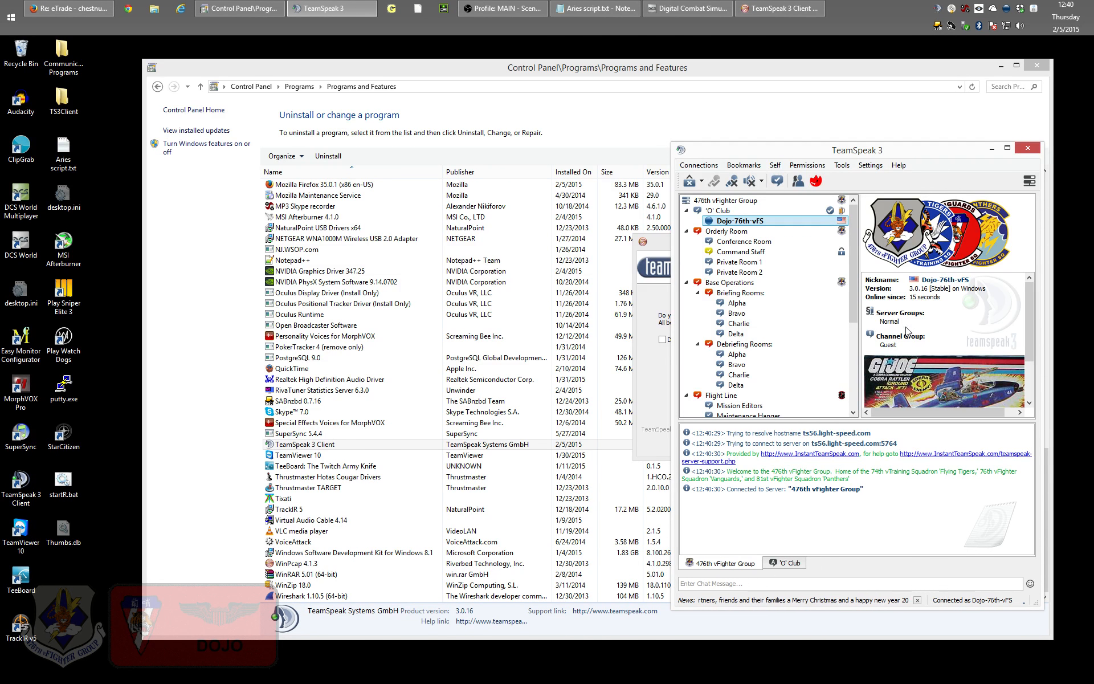
{"action": "left_click", "coordinate": [886, 326]}
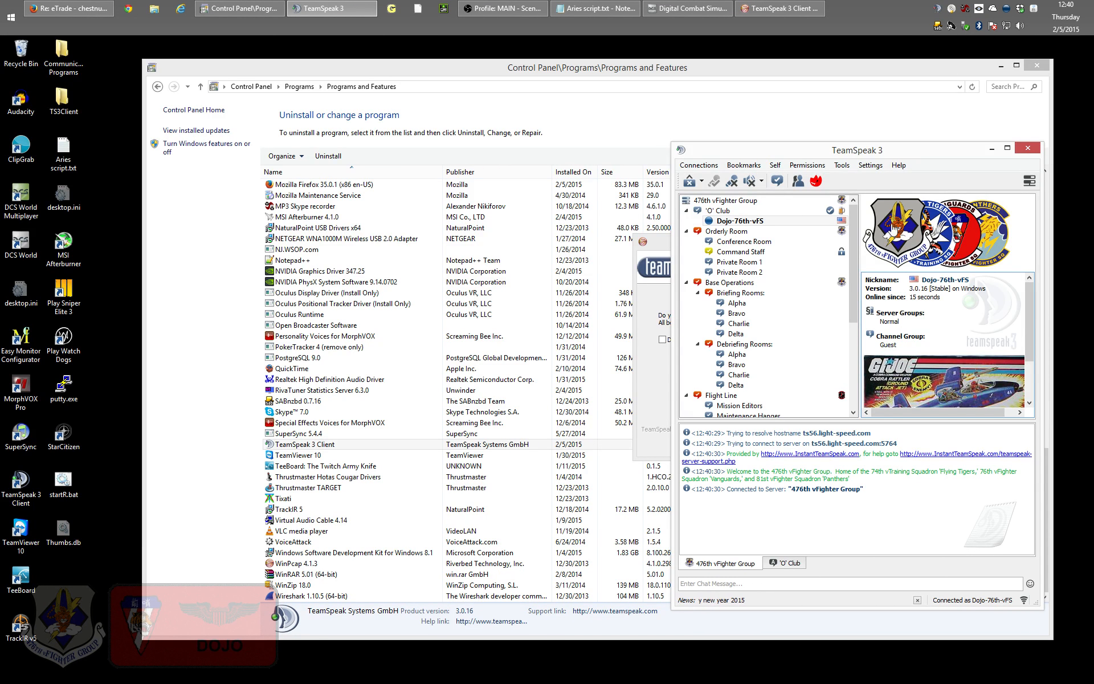
{"action": "left_click_drag", "start_coordinate": [859, 151], "coordinate": [801, 152]}
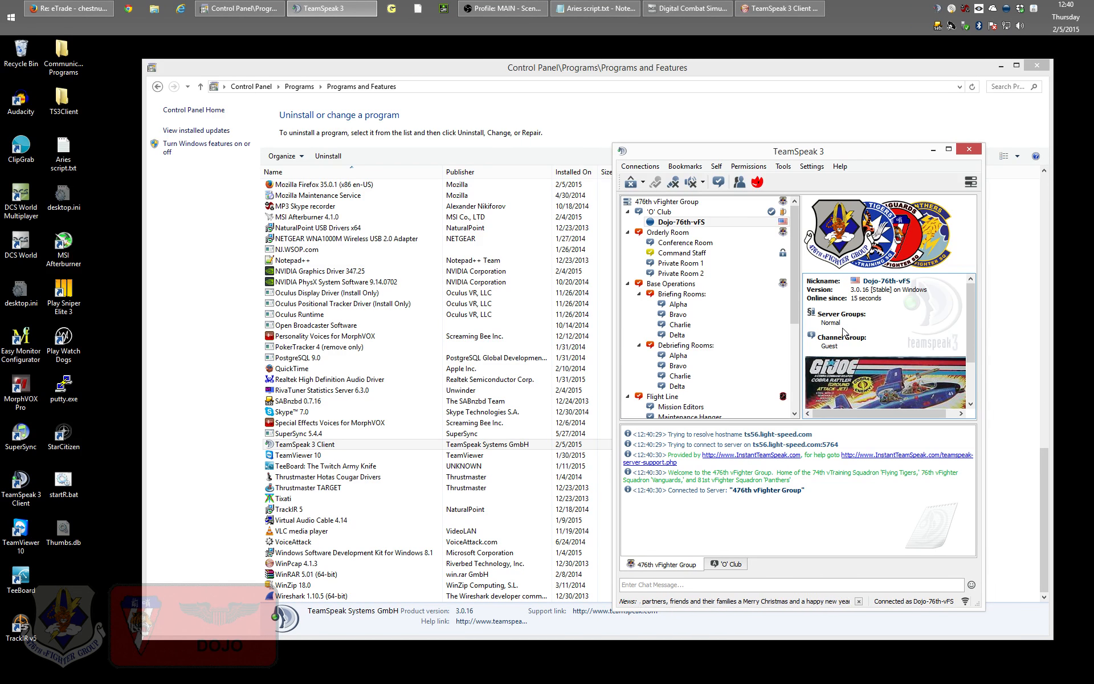
{"action": "left_click_drag", "start_coordinate": [850, 155], "coordinate": [821, 169]}
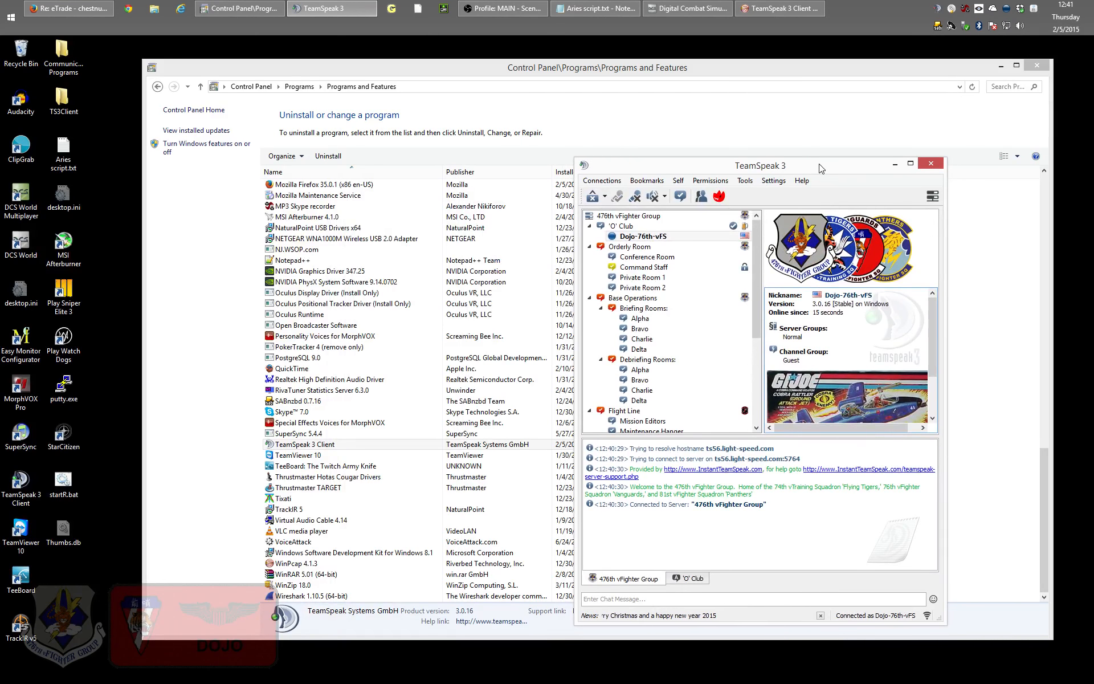
{"action": "left_click", "coordinate": [931, 170]}
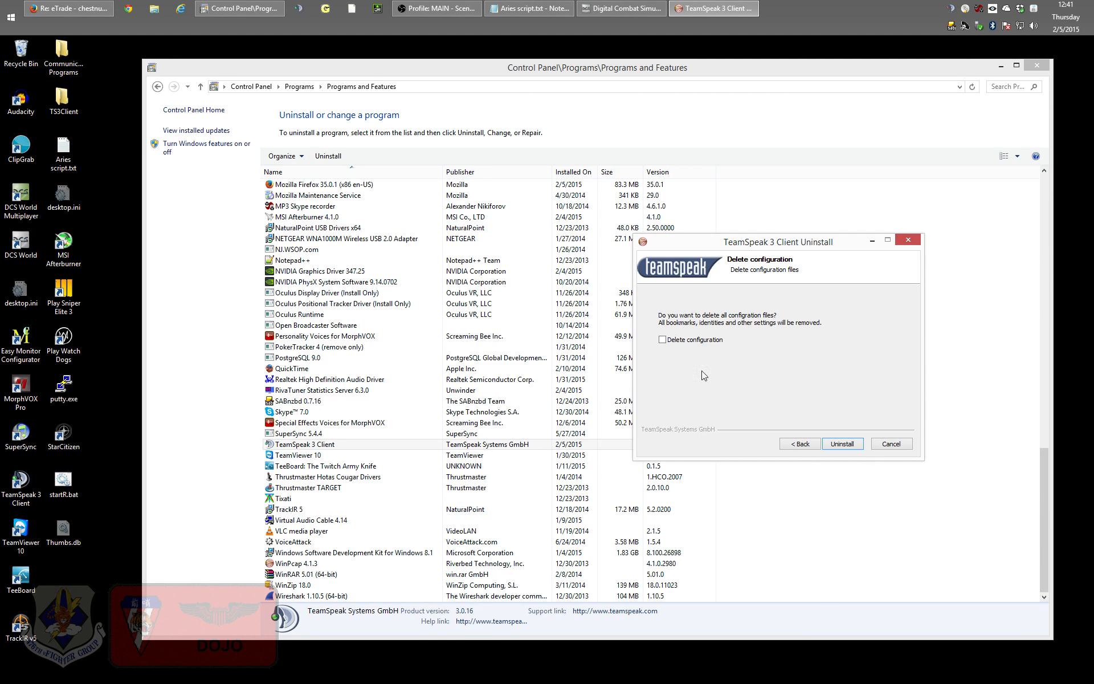
Complete the TeamSpeak 3 Client uninstall without deleting its configuration, and close the uninstaller and Programs and Features
{"action": "left_click", "coordinate": [847, 445]}
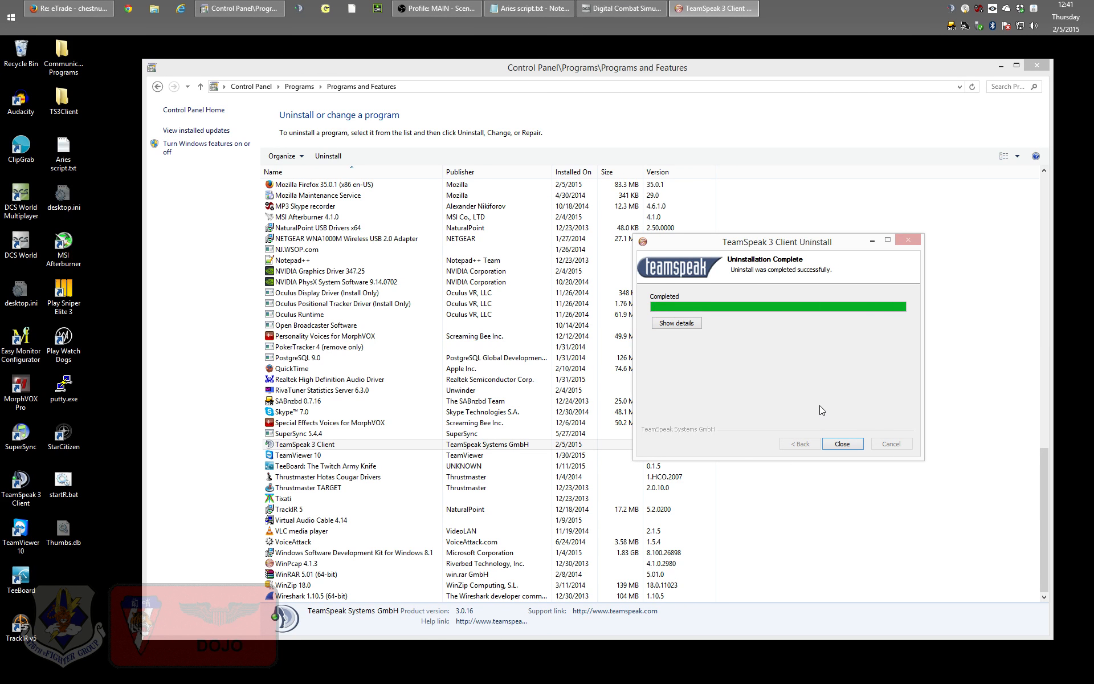
{"action": "left_click", "coordinate": [850, 443]}
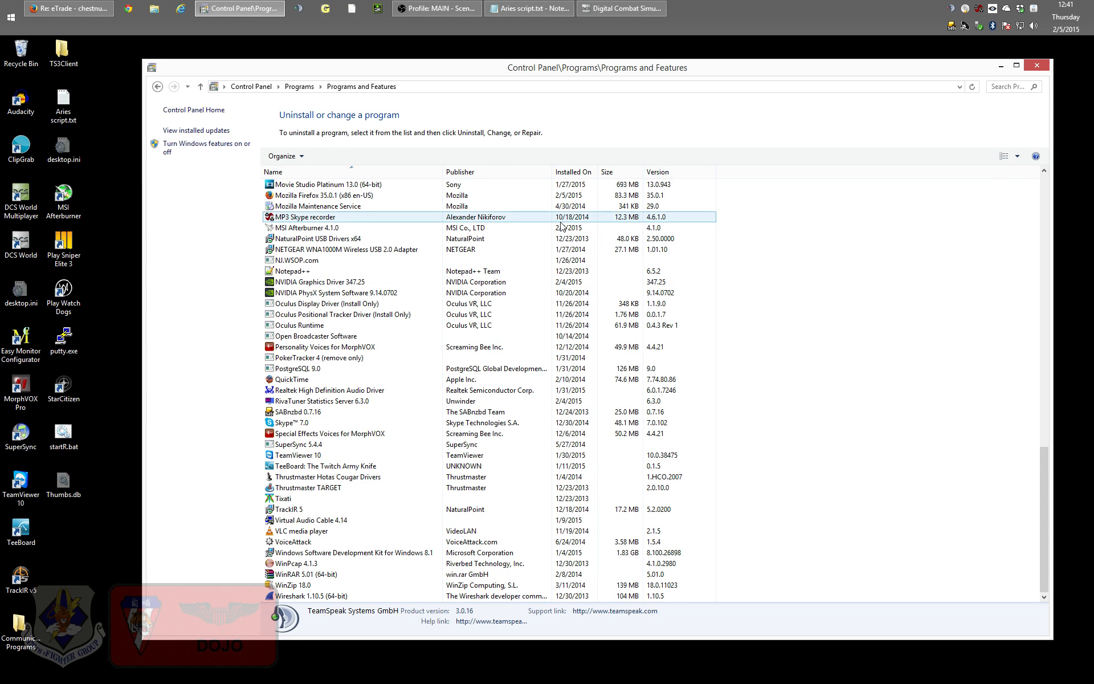
{"action": "left_click", "coordinate": [1036, 66]}
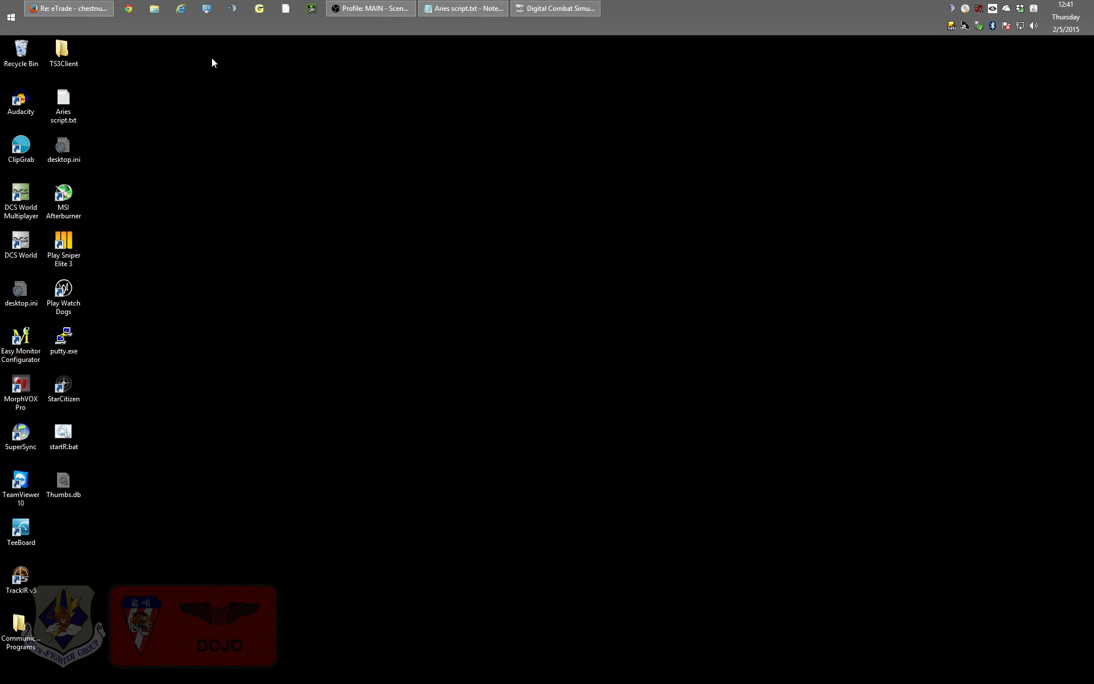
Check C:\Program Files for a leftover TeamSpeak folder
{"action": "left_click", "coordinate": [155, 9]}
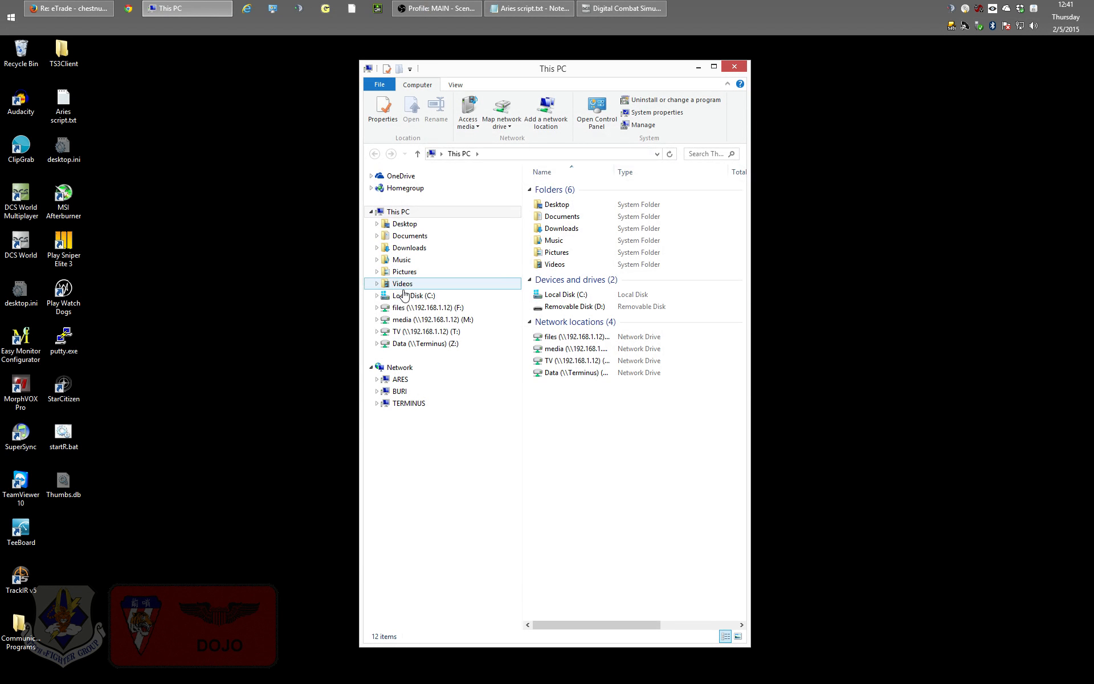
{"action": "left_click", "coordinate": [413, 295]}
{"action": "left_click_drag", "start_coordinate": [742, 285], "coordinate": [741, 419]}
{"action": "double_click", "coordinate": [598, 494]}
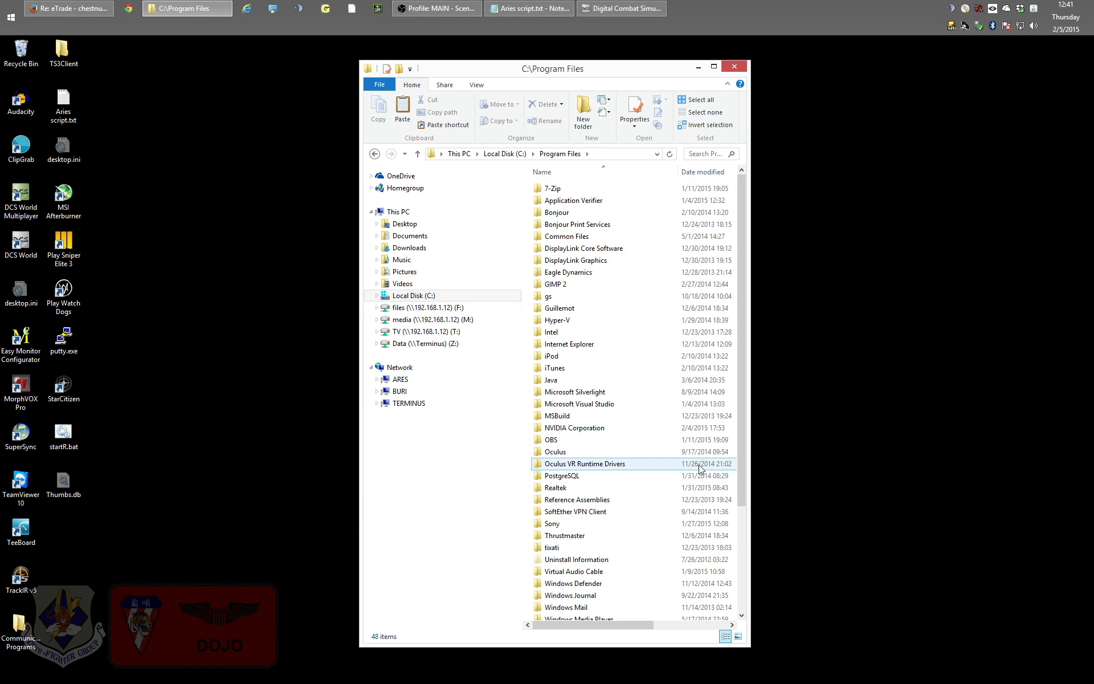
{"action": "left_click_drag", "start_coordinate": [743, 457], "coordinate": [743, 590]}
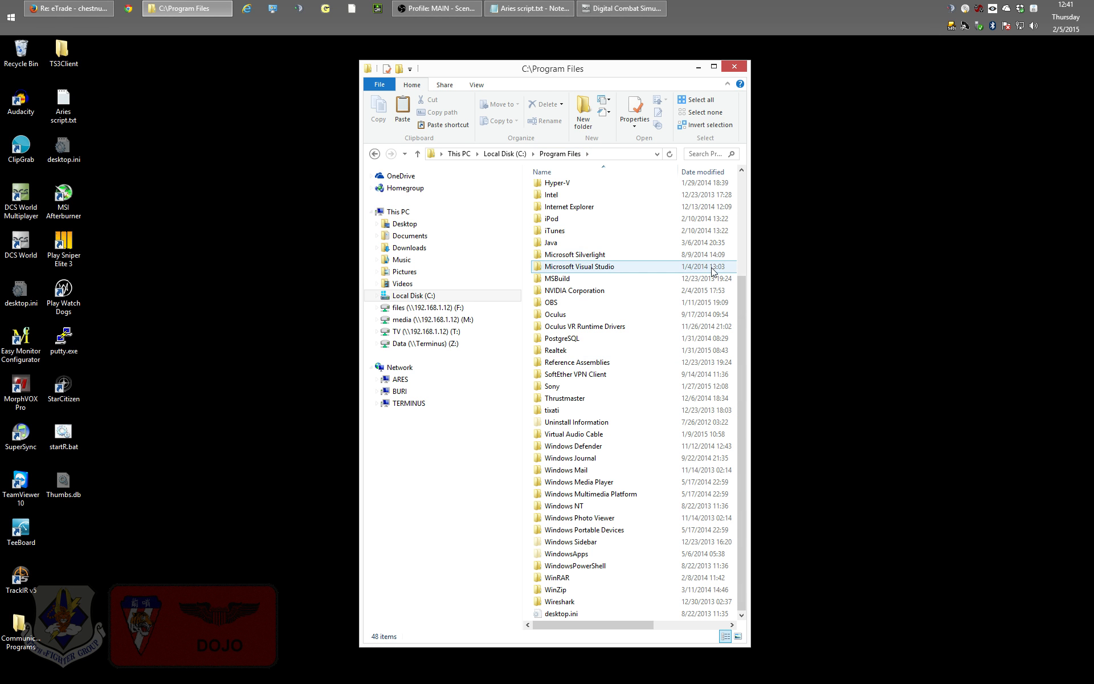
{"action": "left_click_drag", "start_coordinate": [740, 341], "coordinate": [746, 246]}
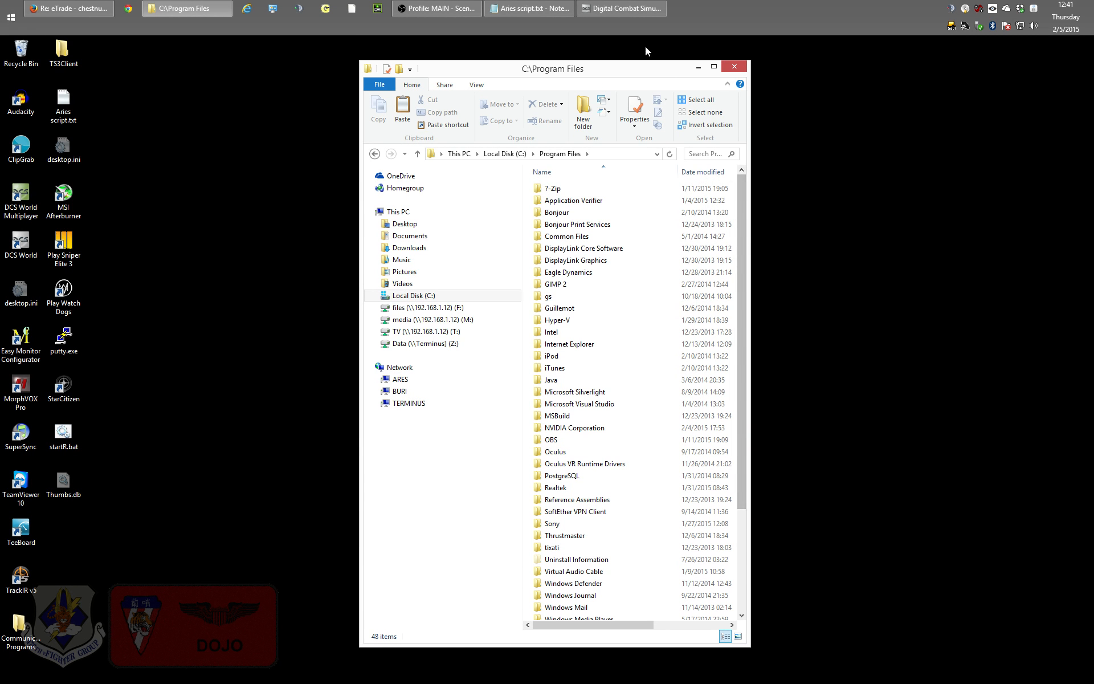
{"action": "left_click_drag", "start_coordinate": [643, 75], "coordinate": [650, 65]}
{"action": "left_click", "coordinate": [311, 193]}
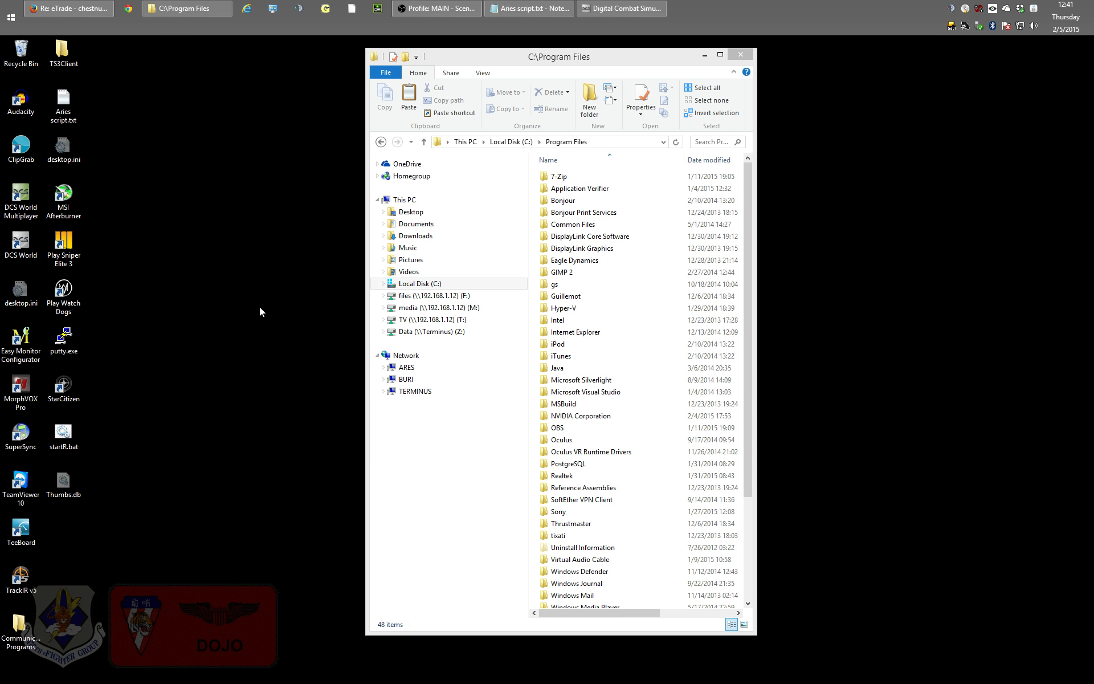
Browse to the Windows account's profile folder under C:\Users
{"action": "left_click", "coordinate": [420, 283]}
{"action": "scroll", "coordinate": [747, 302], "scroll_direction": "down", "scroll_amount": 3}
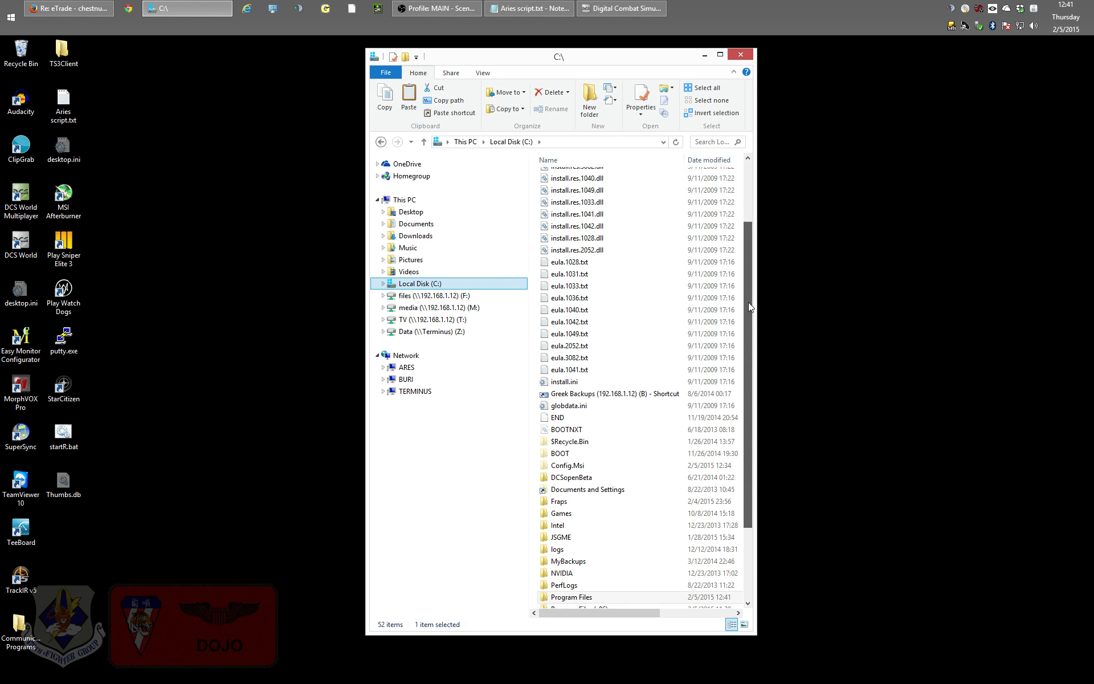
{"action": "double_click", "coordinate": [553, 578]}
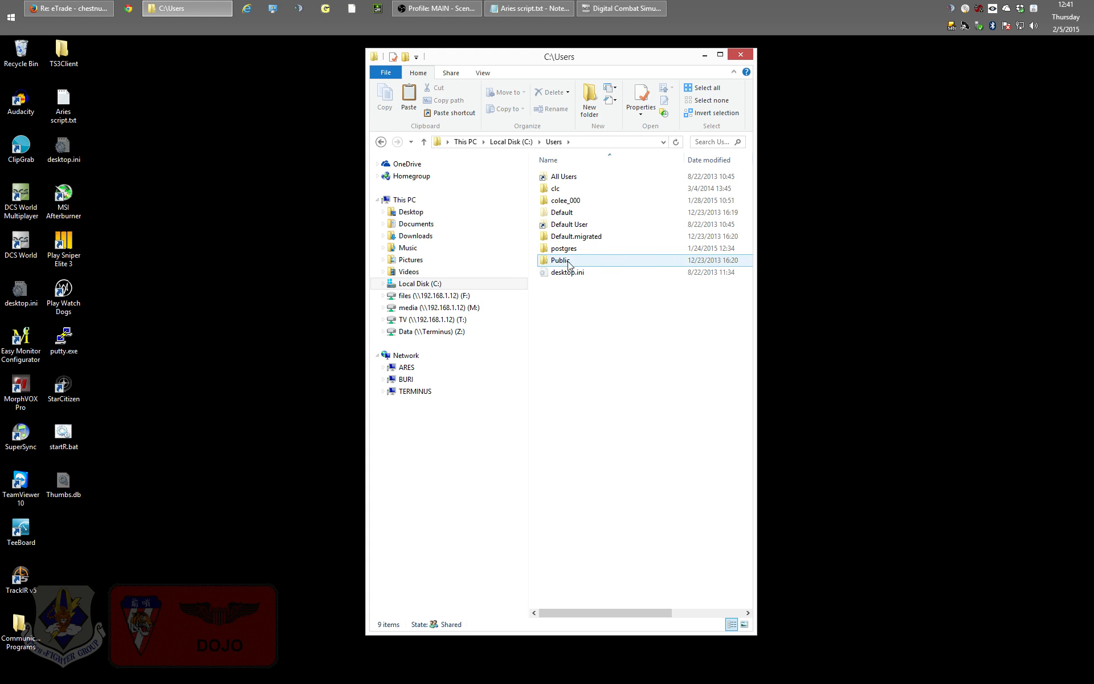
{"action": "left_click", "coordinate": [565, 203]}
{"action": "double_click", "coordinate": [566, 201]}
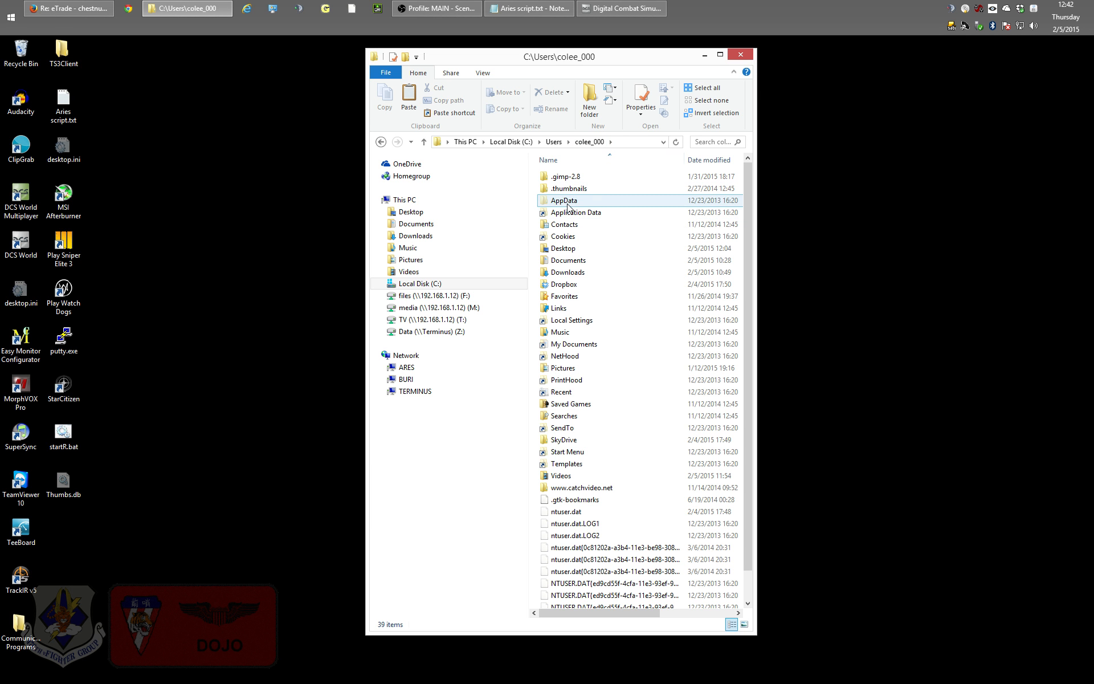
Turn off the display of hidden items in the profile folder and turn it back on
{"action": "mouse_move", "coordinate": [566, 206]}
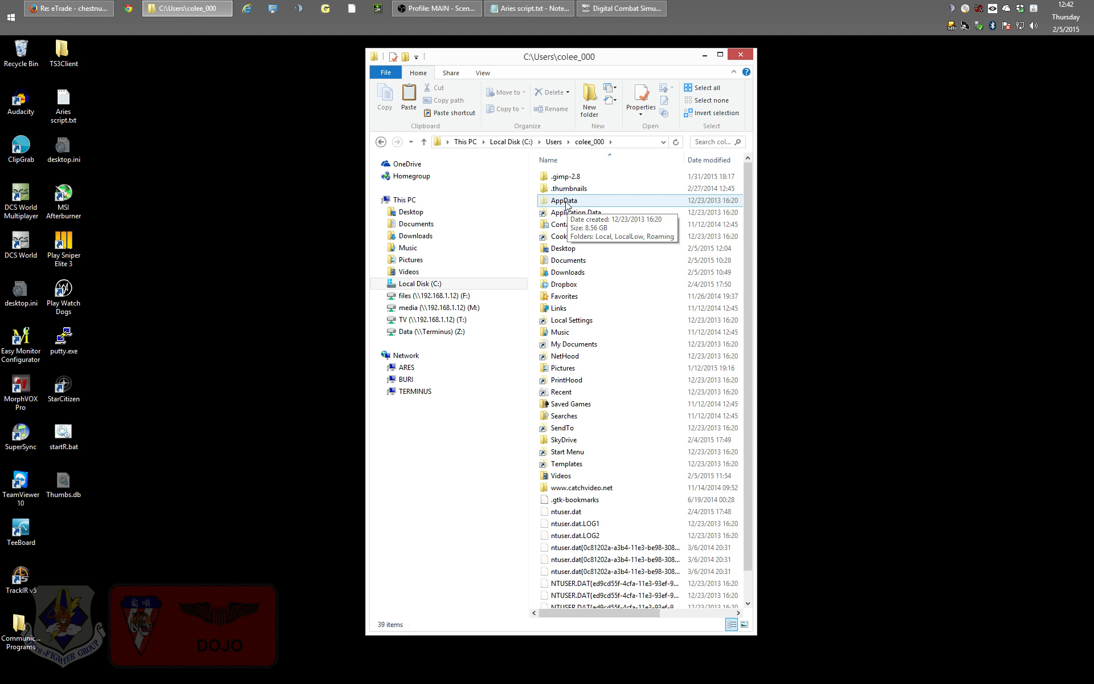
{"action": "left_click", "coordinate": [483, 73]}
{"action": "left_click", "coordinate": [606, 103]}
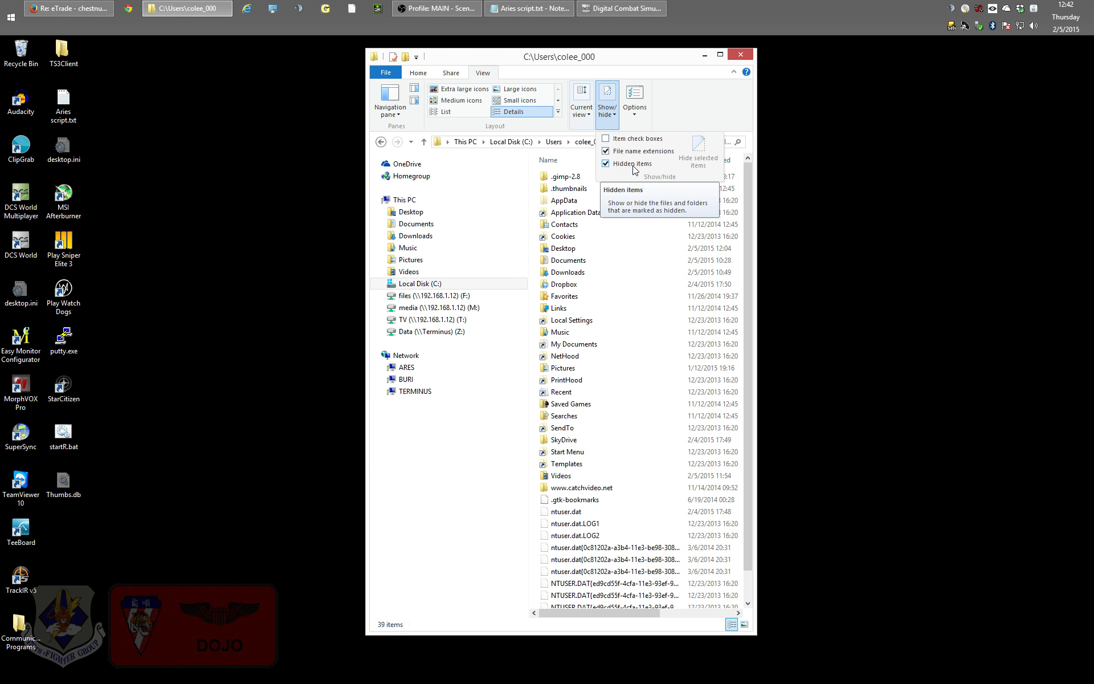
{"action": "left_click", "coordinate": [610, 164]}
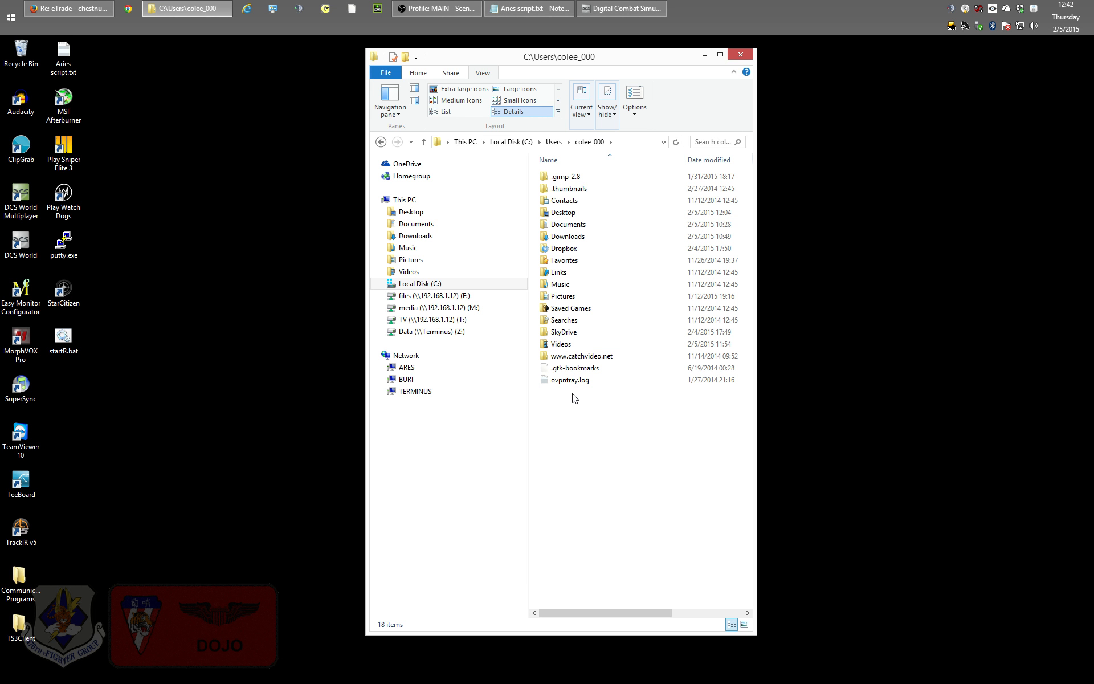
{"action": "left_click", "coordinate": [604, 116]}
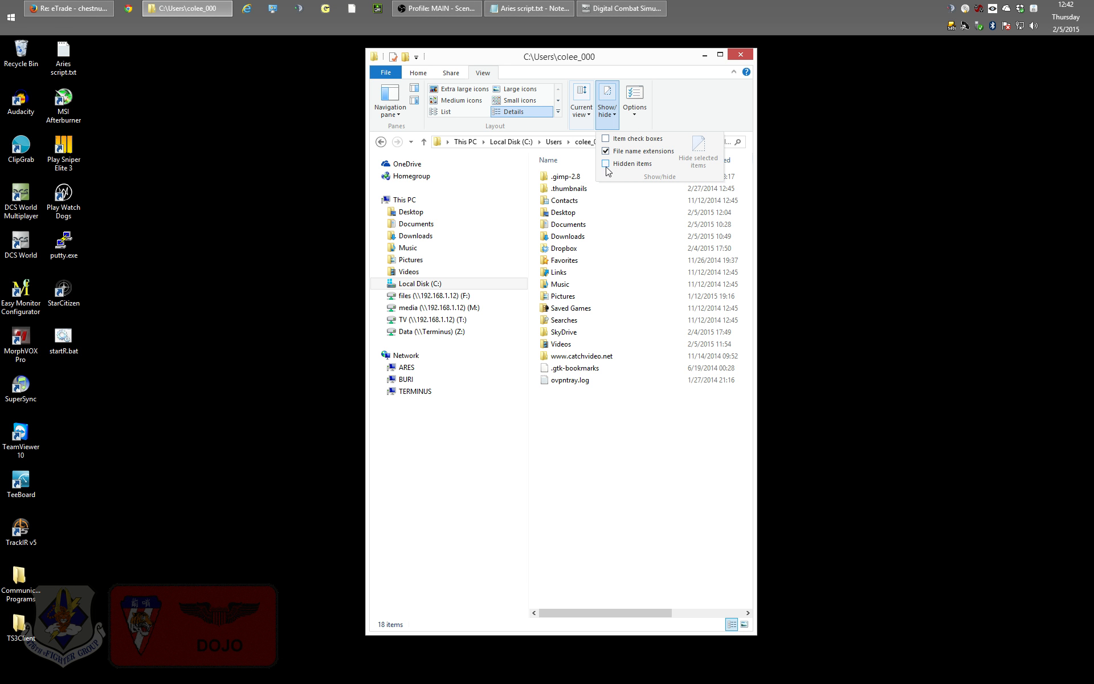
{"action": "left_click", "coordinate": [606, 166]}
Locate the leftover TS3Client folder under the profile's AppData\Roaming folder, and close the folder window
{"action": "left_click", "coordinate": [562, 202]}
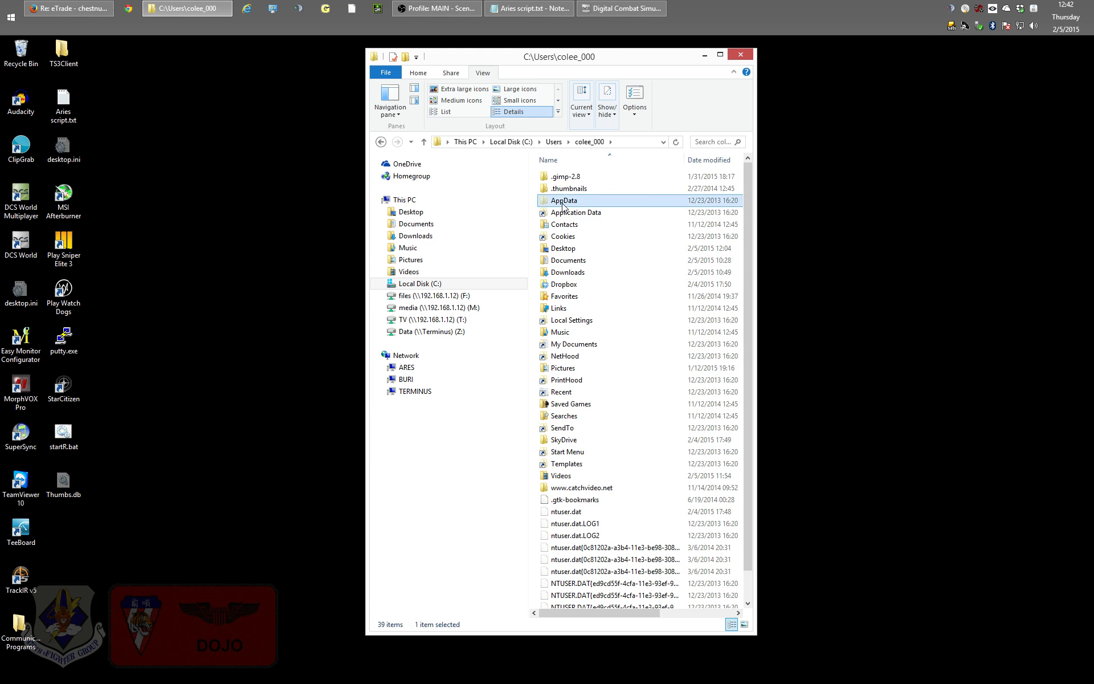
{"action": "double_click", "coordinate": [562, 203]}
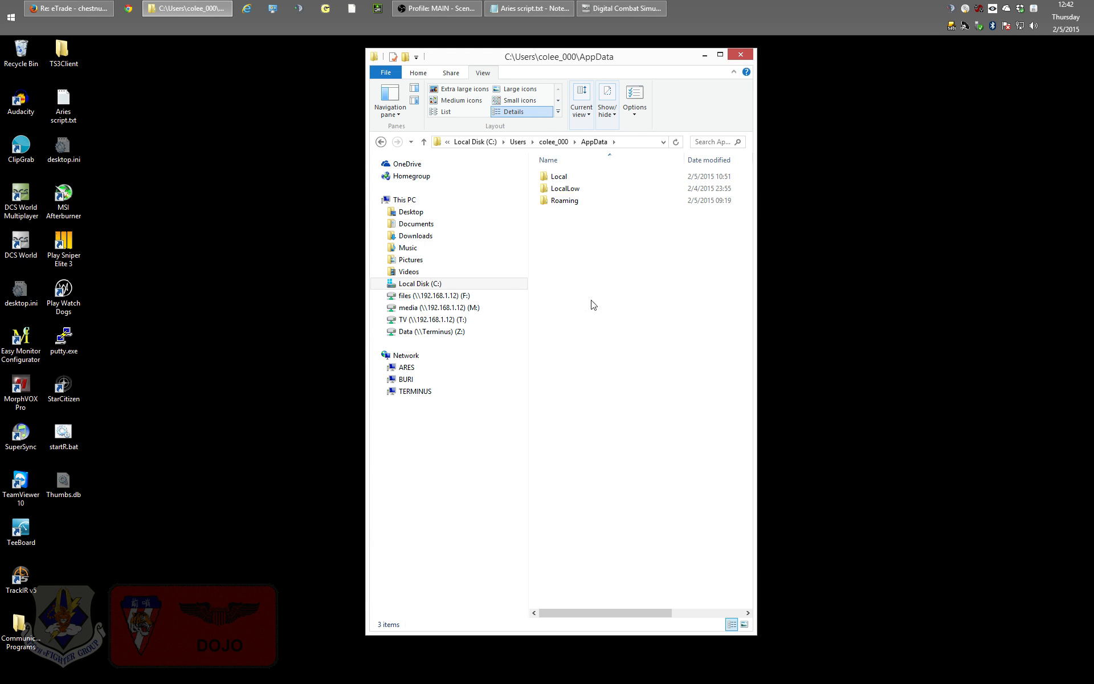
{"action": "double_click", "coordinate": [570, 201]}
{"action": "left_click_drag", "start_coordinate": [747, 222], "coordinate": [745, 346]}
{"action": "left_click", "coordinate": [618, 446]}
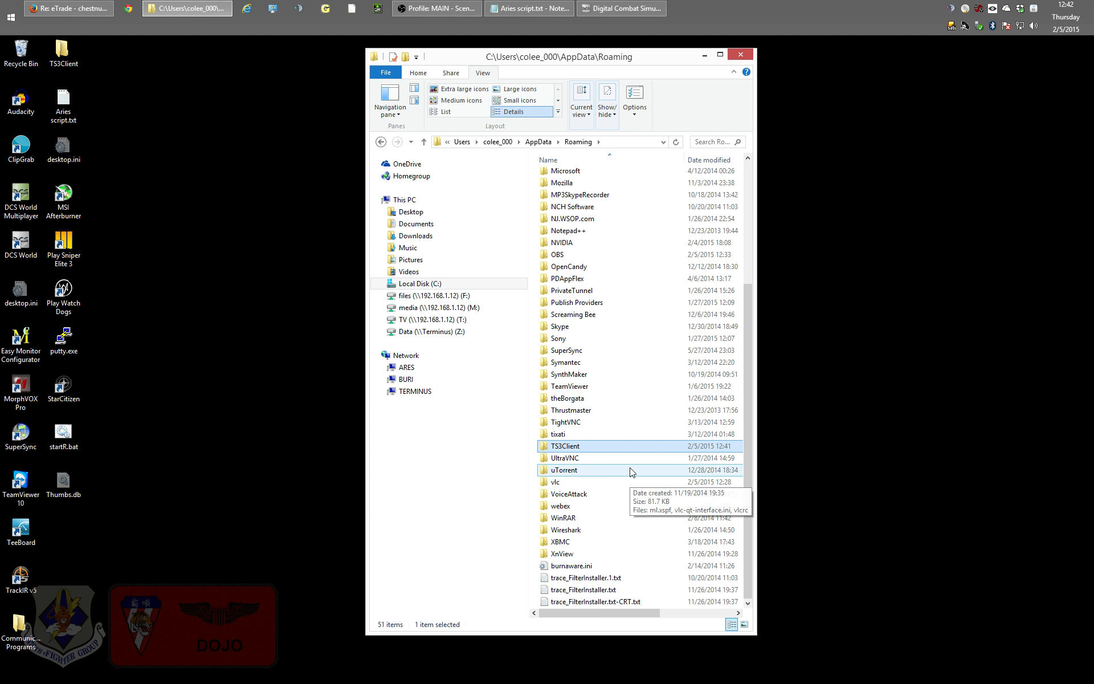
{"action": "right_click", "coordinate": [566, 449]}
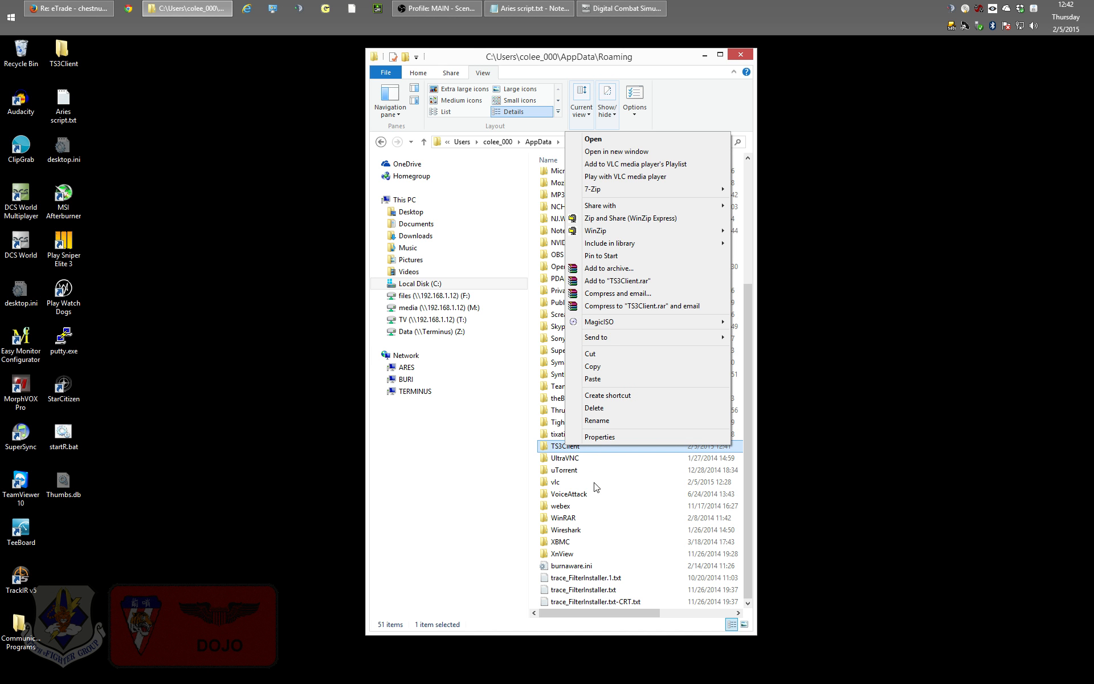
{"action": "left_click", "coordinate": [564, 460]}
{"action": "left_click", "coordinate": [567, 447]}
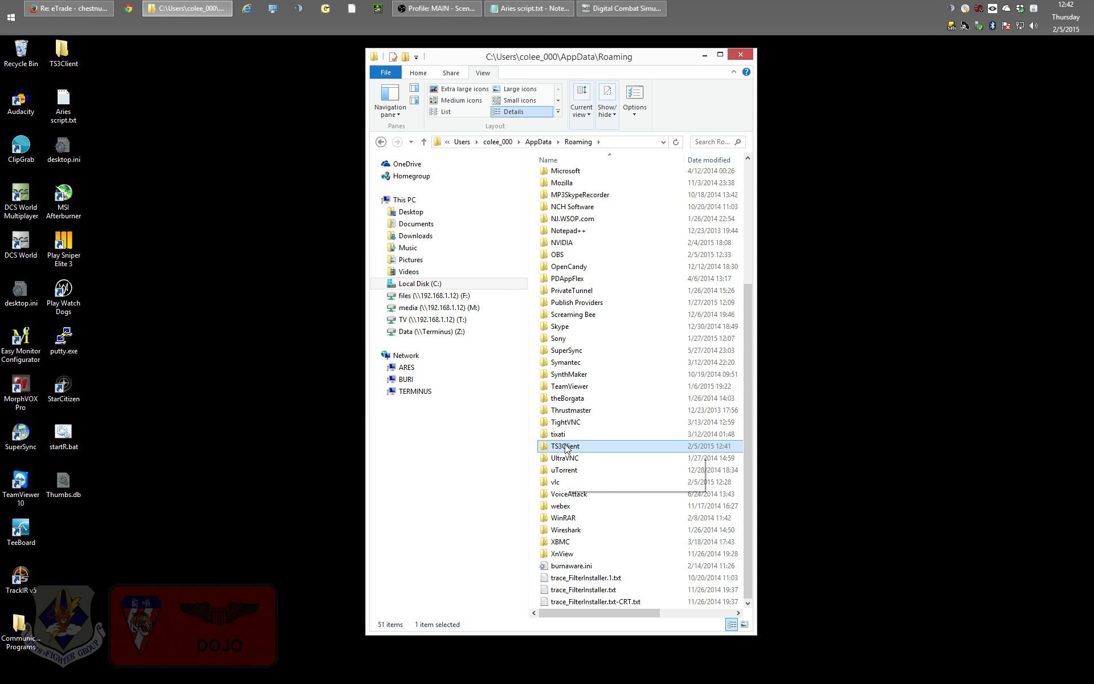
{"action": "left_click", "coordinate": [743, 55]}
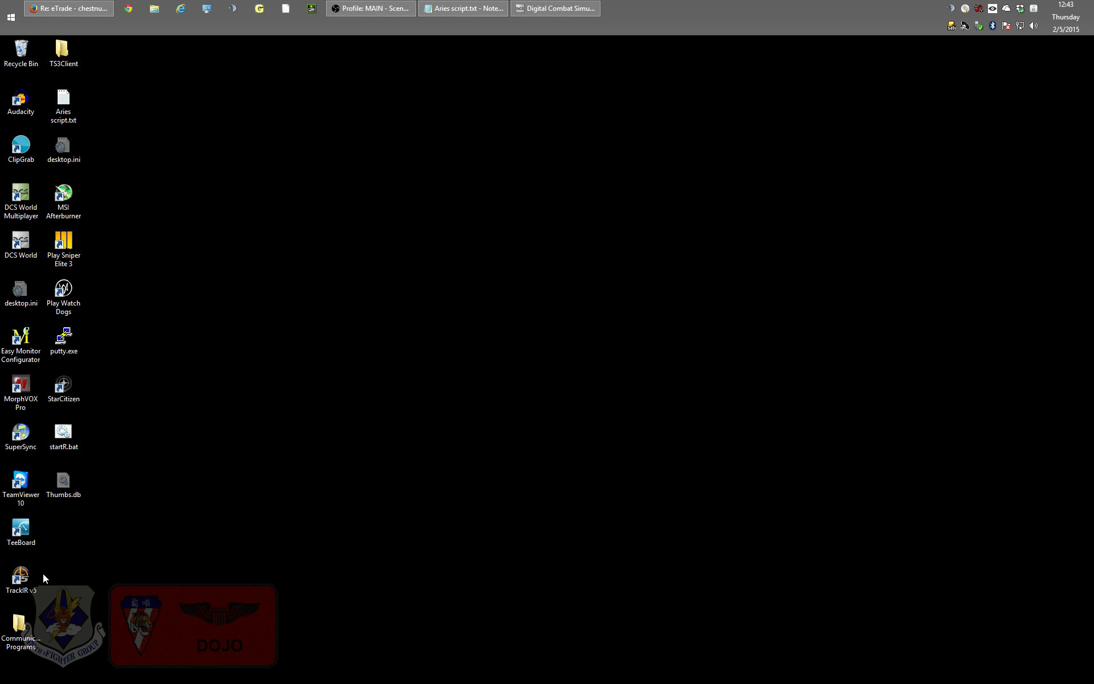
Run TeamSpeak3-Client-win64-3.0.16.exe from the desktop's Communications Programs folder as administrator
{"action": "double_click", "coordinate": [20, 627]}
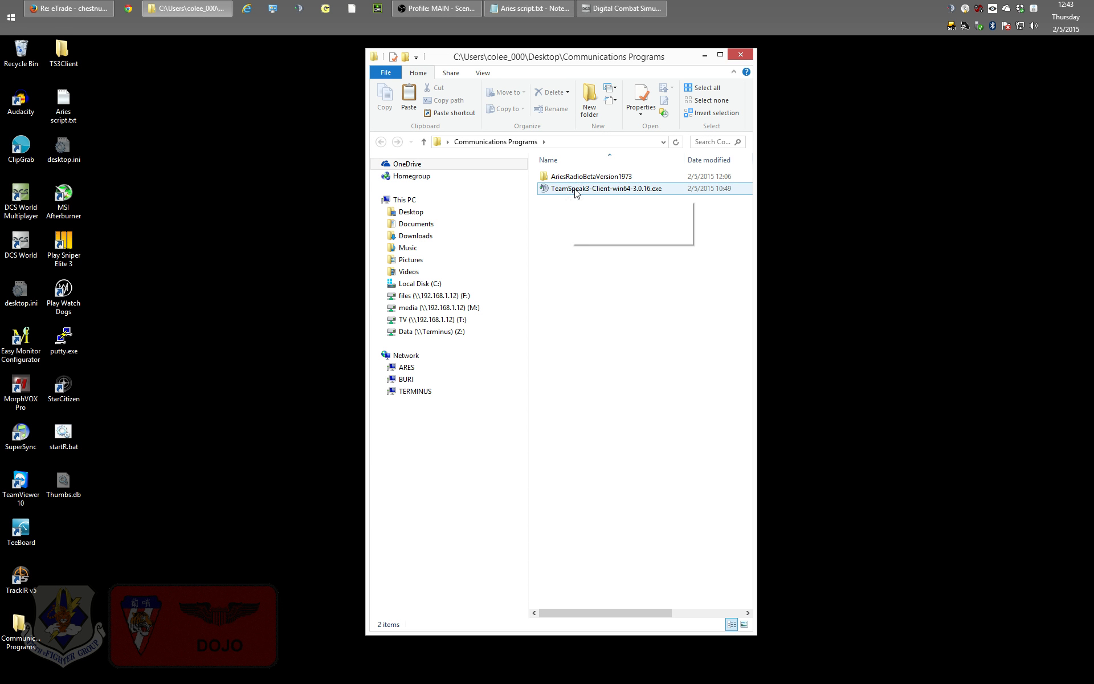
{"action": "right_click", "coordinate": [585, 189]}
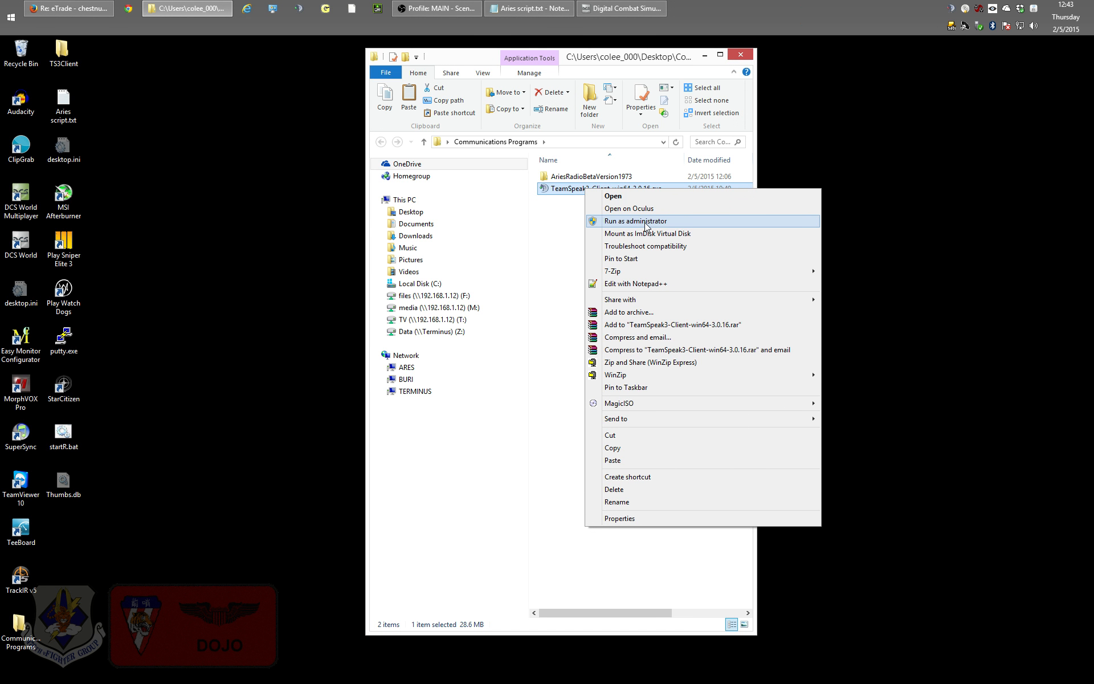
{"action": "left_click", "coordinate": [646, 226]}
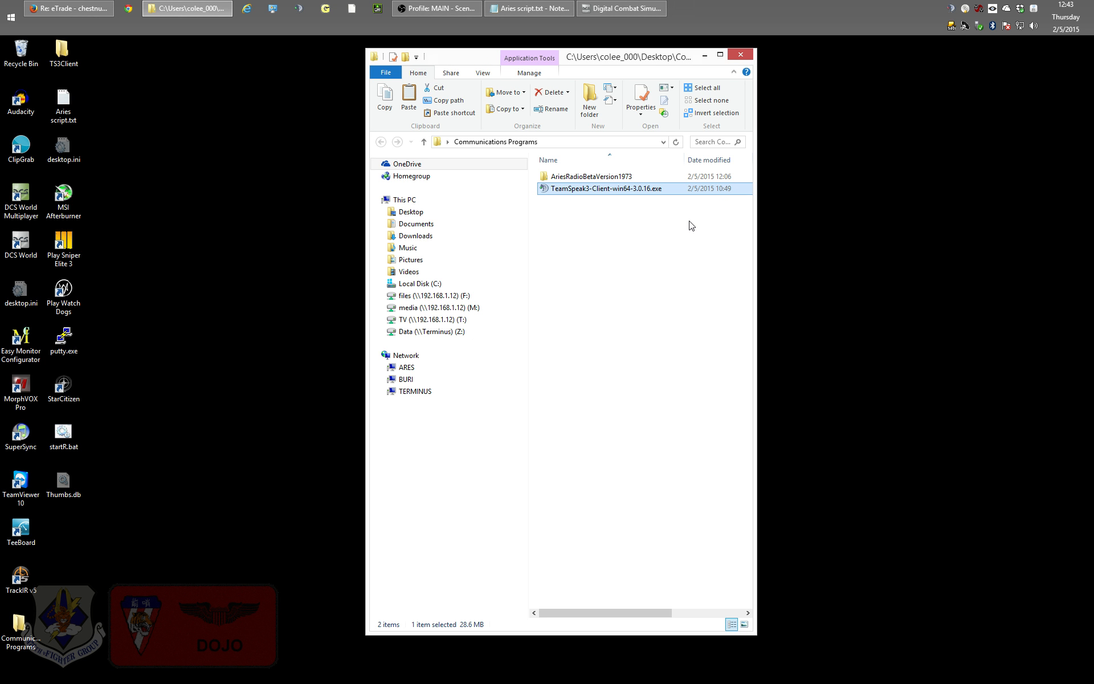
{"action": "left_click_drag", "start_coordinate": [613, 259], "coordinate": [658, 264]}
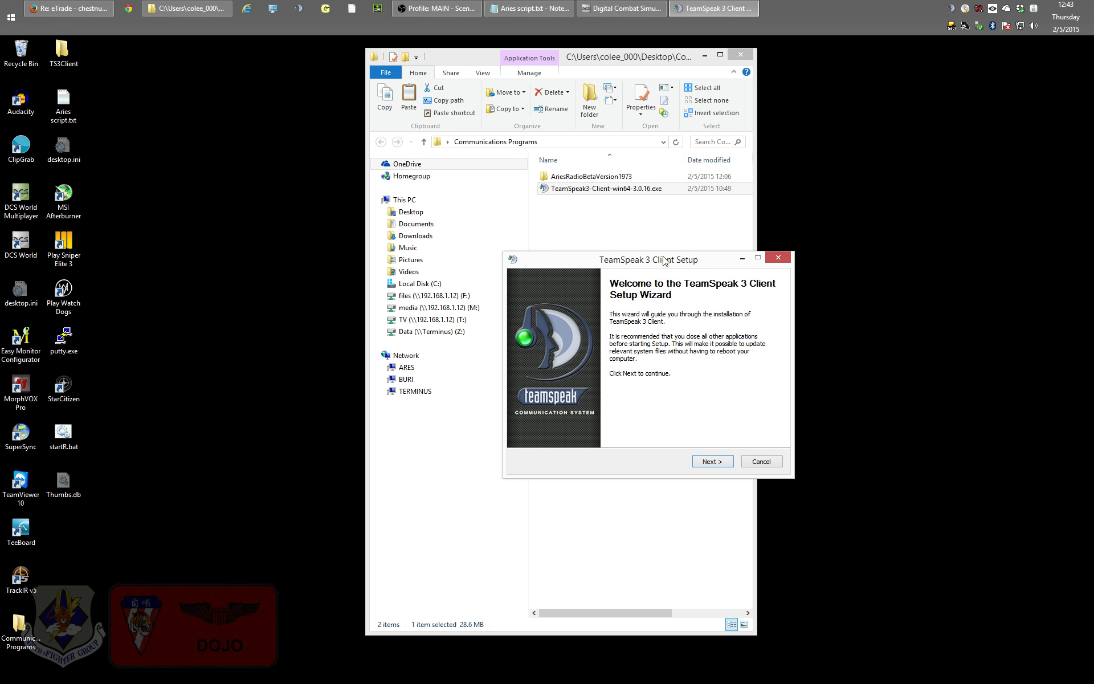
Accept the TeamSpeak 3 Client license, install for anyone using this computer, and keep the default installation folder
{"action": "left_click", "coordinate": [716, 463]}
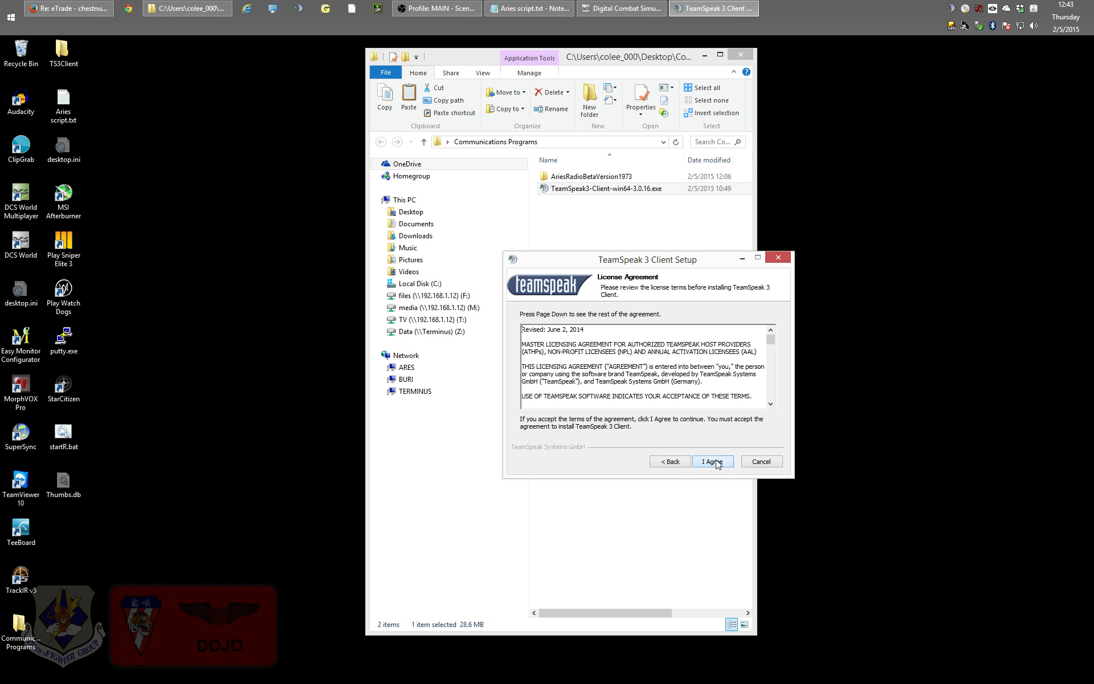
{"action": "left_click", "coordinate": [715, 462]}
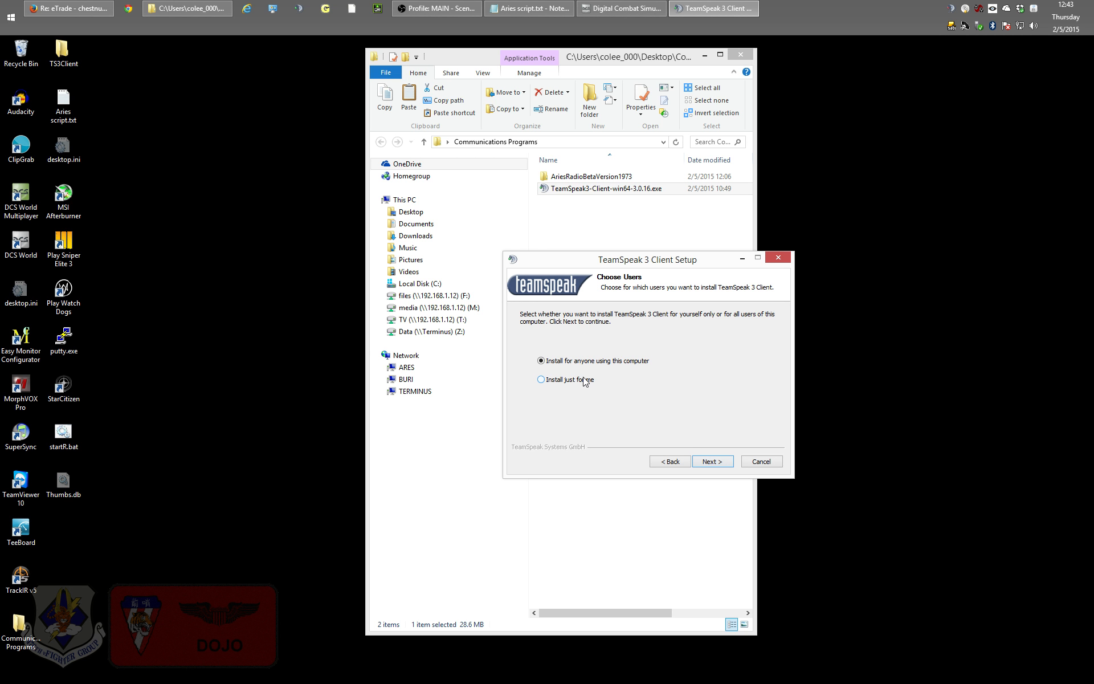
{"action": "left_click", "coordinate": [716, 462]}
{"action": "left_click", "coordinate": [715, 462]}
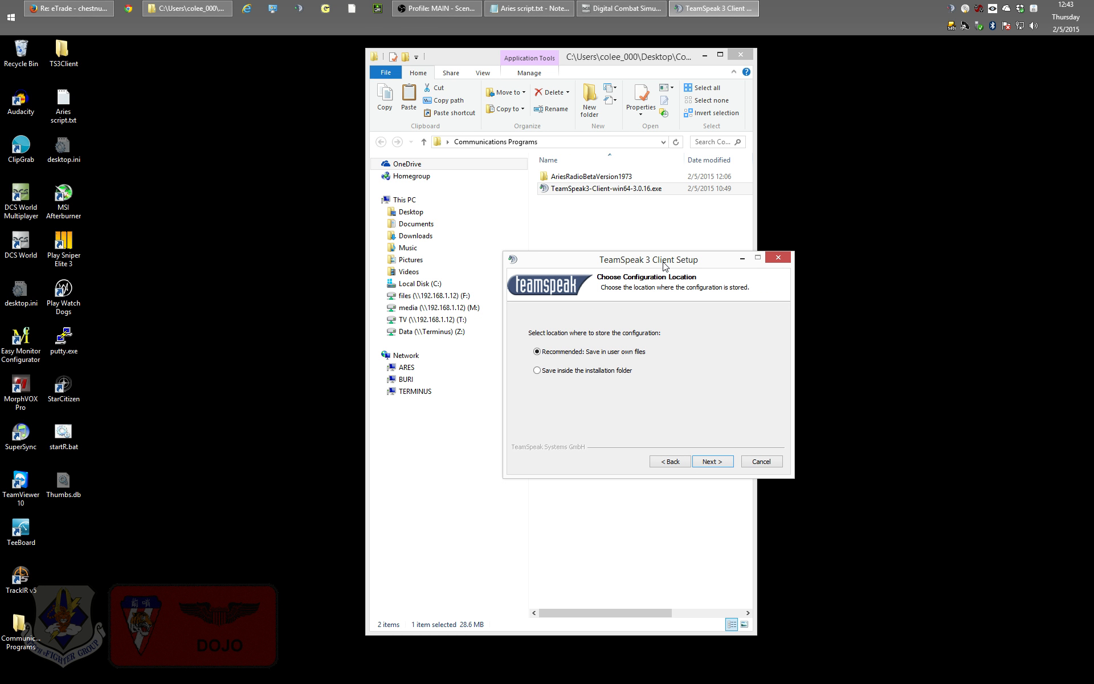
Store the configuration in the user's own files, leave Overwolf out, and install and launch TeamSpeak 3 Client
{"action": "left_click_drag", "start_coordinate": [663, 264], "coordinate": [657, 278]}
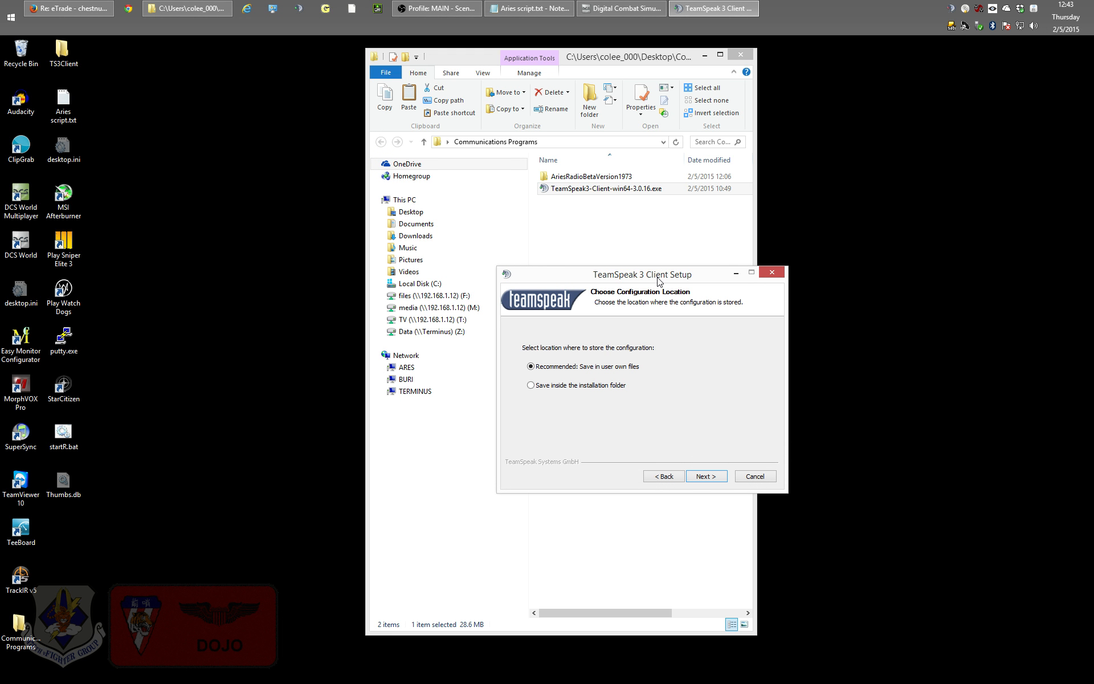
{"action": "left_click_drag", "start_coordinate": [658, 279], "coordinate": [678, 326]}
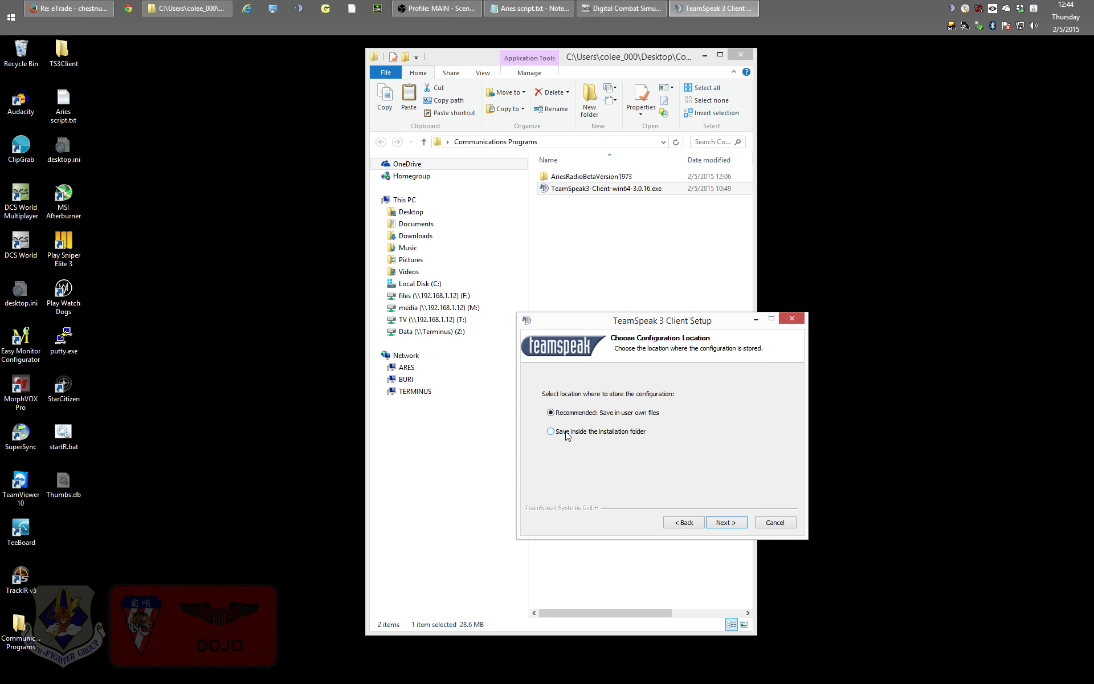
{"action": "left_click_drag", "start_coordinate": [666, 317], "coordinate": [676, 307]}
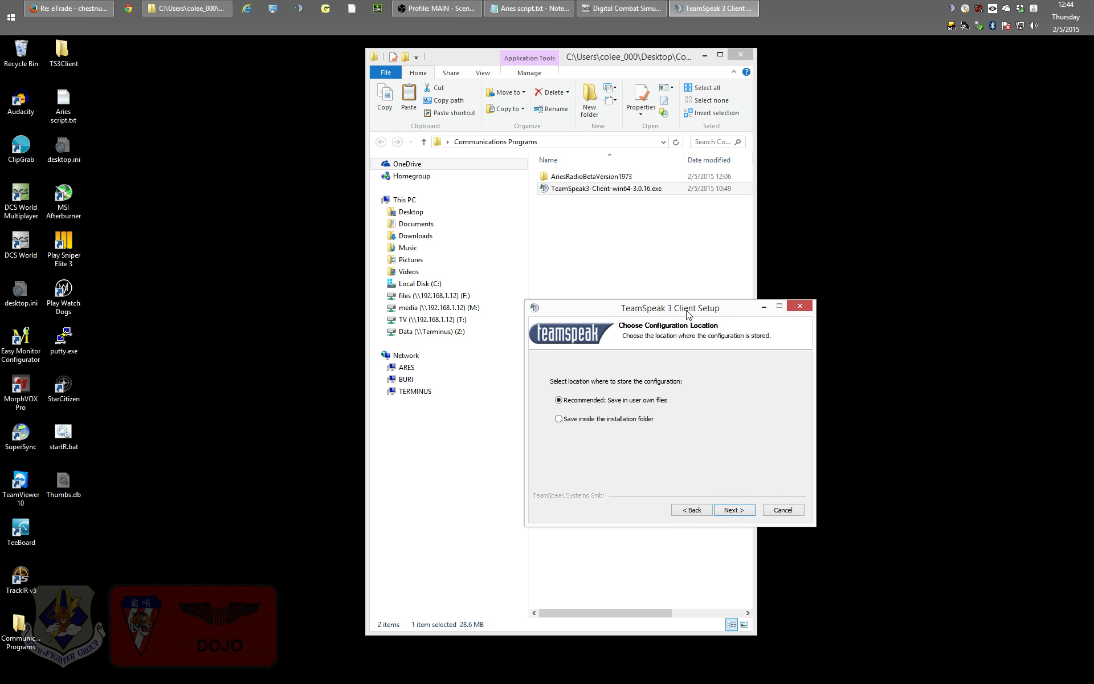
{"action": "left_click_drag", "start_coordinate": [688, 313], "coordinate": [695, 310]}
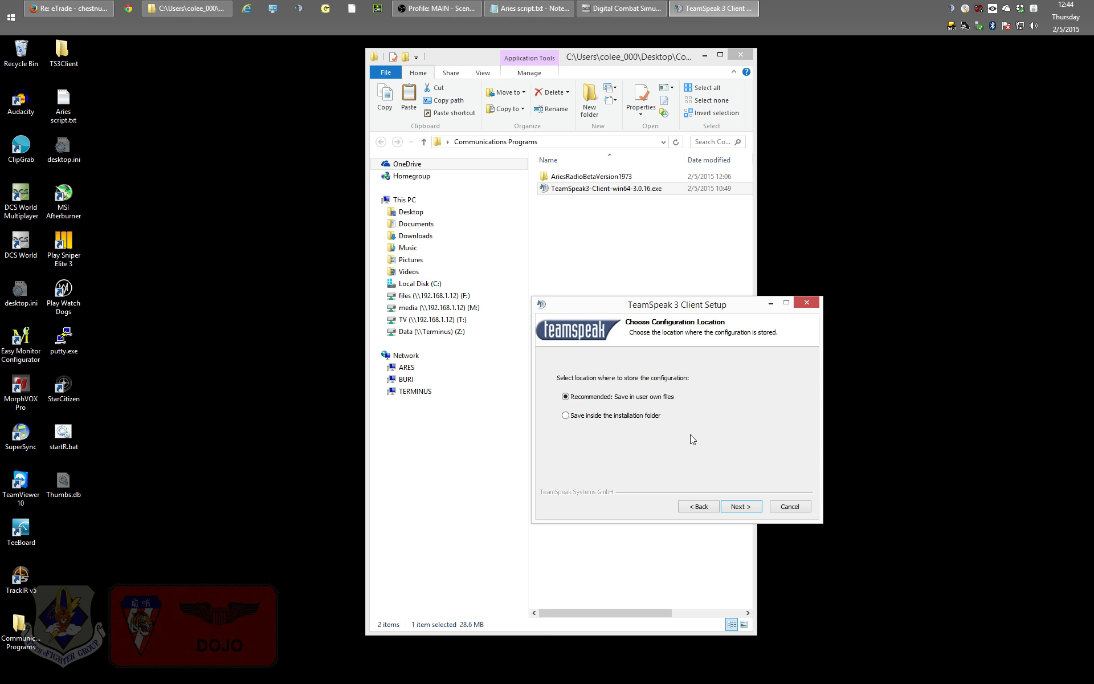
{"action": "left_click", "coordinate": [740, 507]}
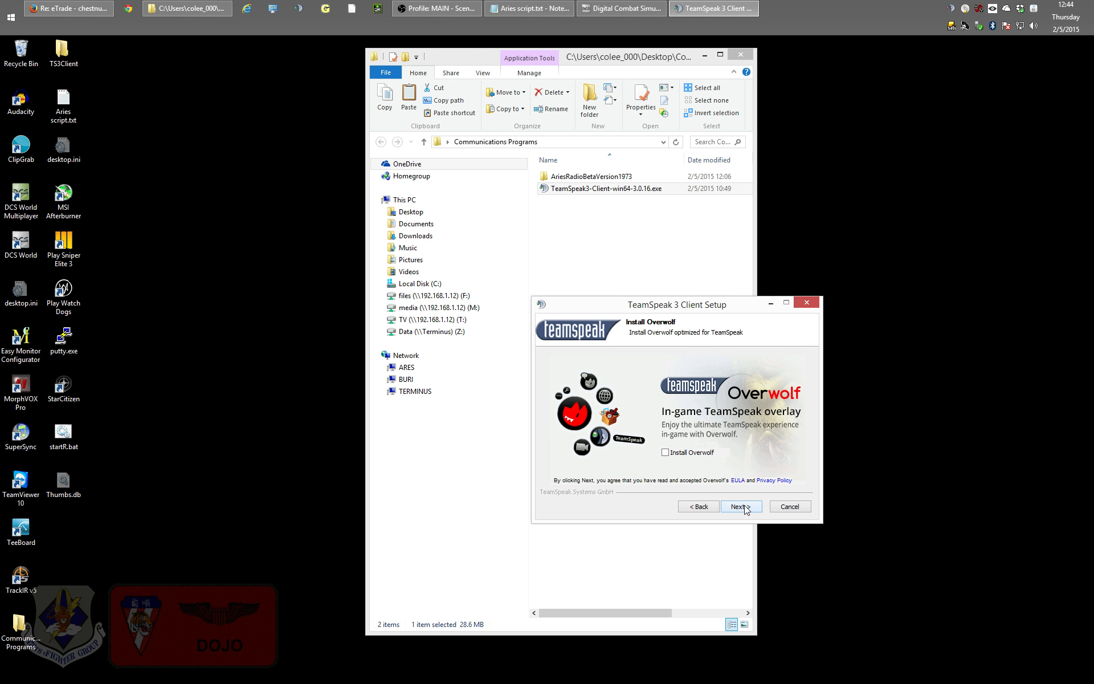
{"action": "left_click", "coordinate": [742, 508]}
{"action": "left_click", "coordinate": [747, 508]}
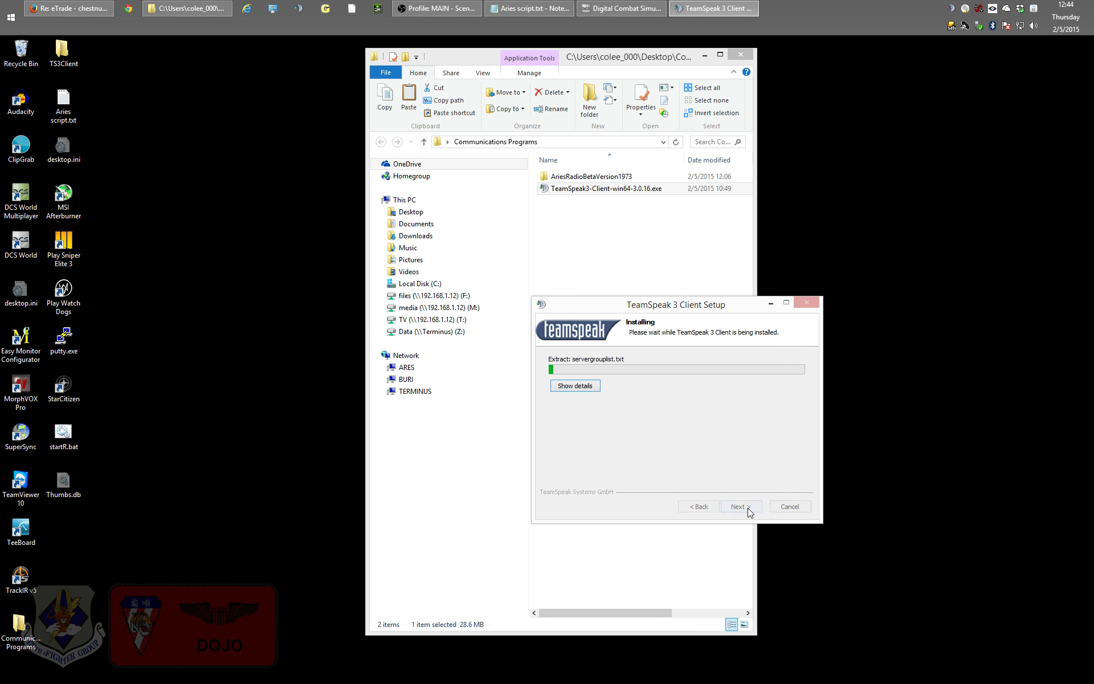
{"action": "left_click", "coordinate": [740, 507]}
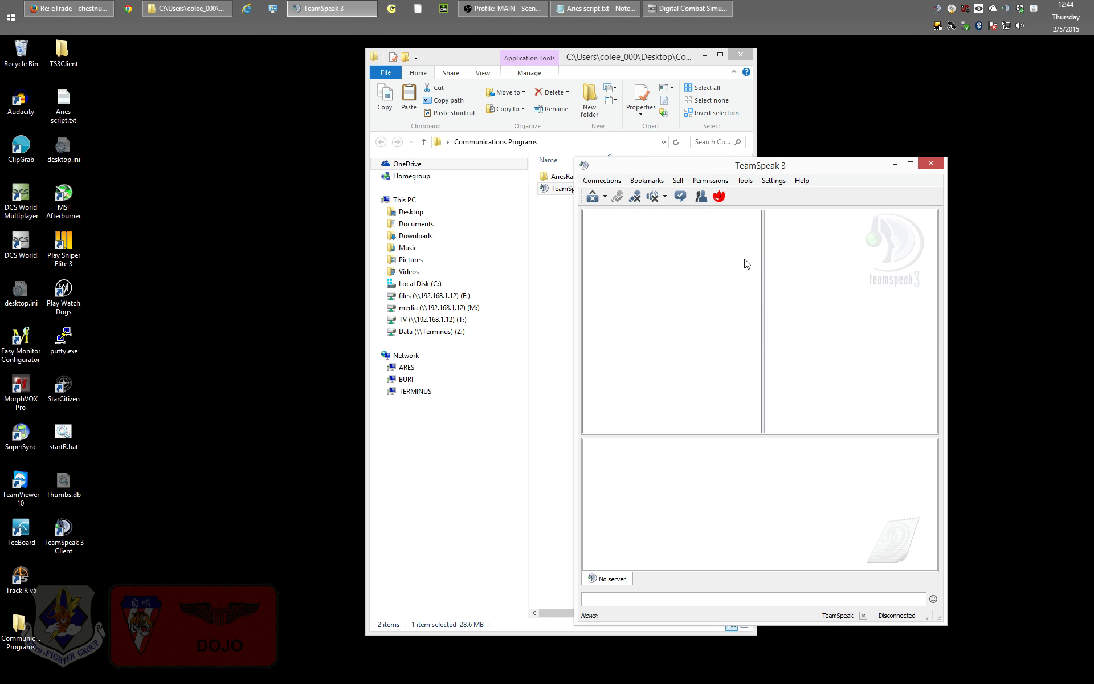
Connect to the bookmarked 476th server to check that the TeamSpeak settings were kept, and close TeamSpeak
{"action": "left_click", "coordinate": [699, 168]}
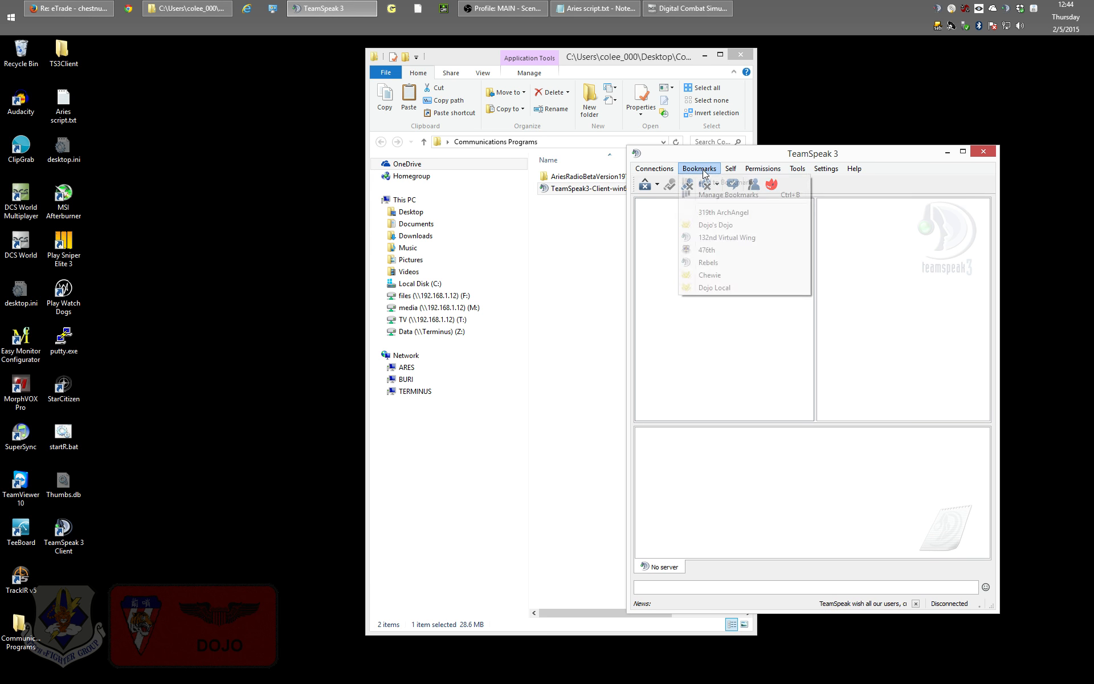
{"action": "left_click", "coordinate": [715, 250]}
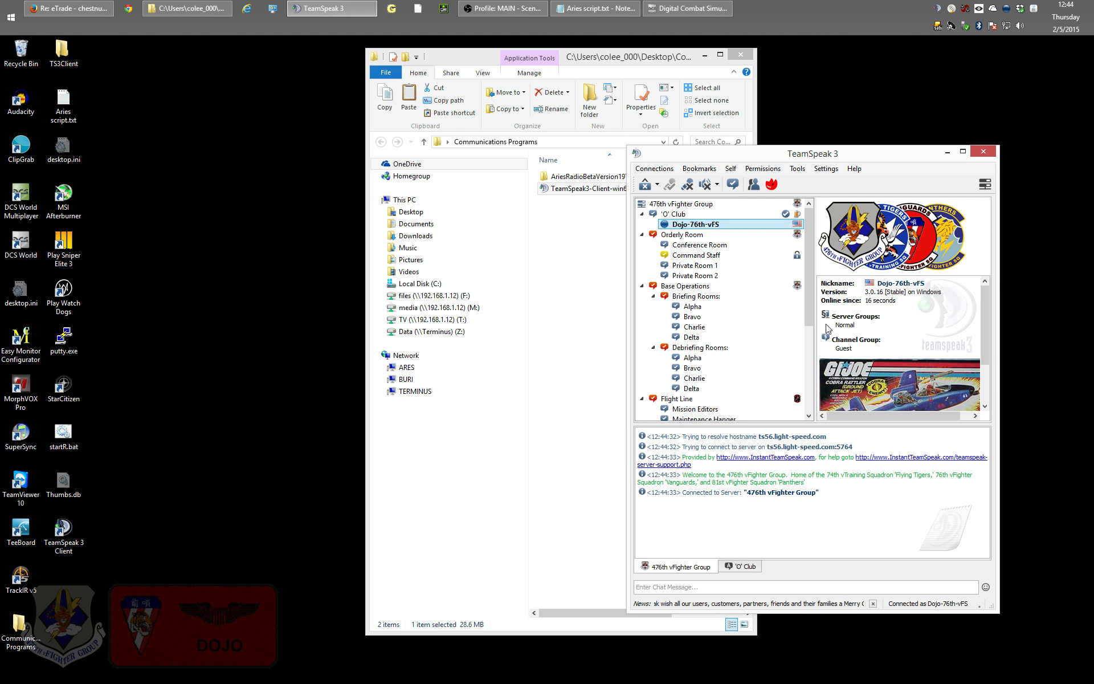
{"action": "left_click", "coordinate": [683, 265]}
{"action": "left_click", "coordinate": [695, 224]}
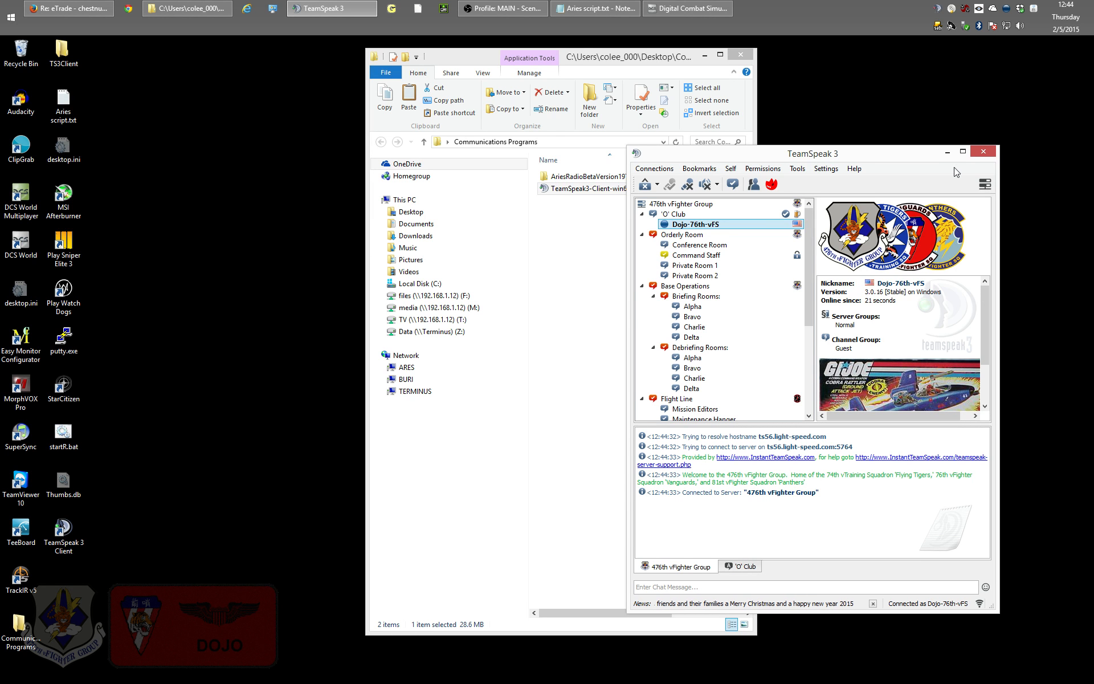
{"action": "left_click", "coordinate": [984, 152]}
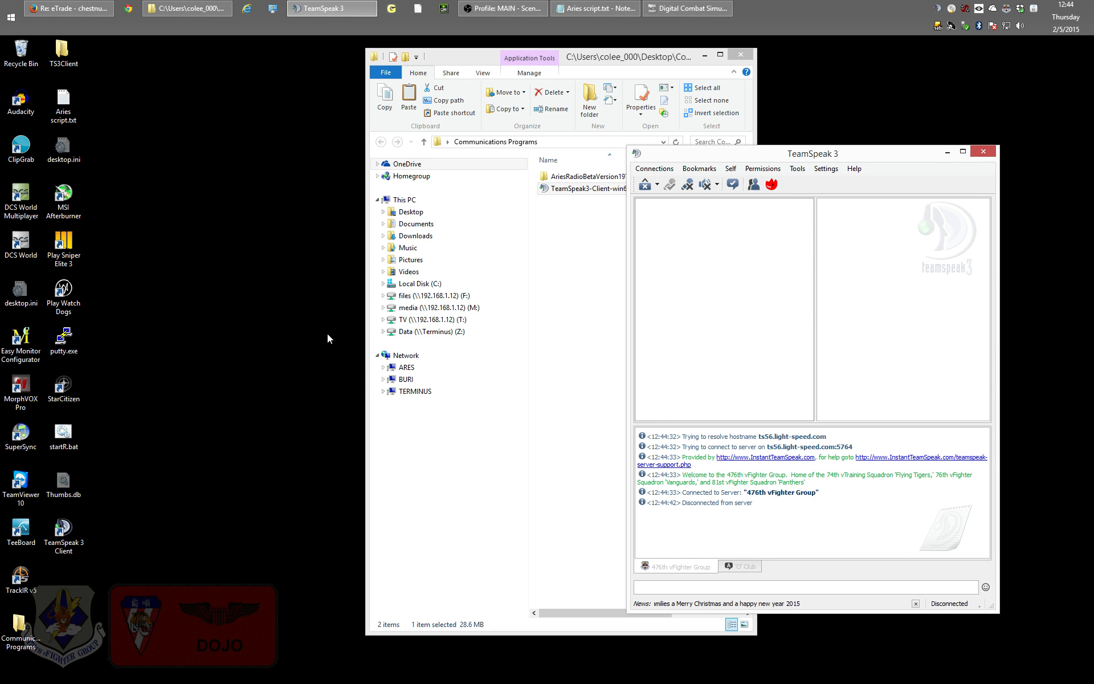
Check the all-users run-as-administrator setting in the TeamSpeak 3 Client desktop shortcut's compatibility properties, and accept both dialogs
{"action": "right_click", "coordinate": [62, 531]}
{"action": "left_click", "coordinate": [98, 518]}
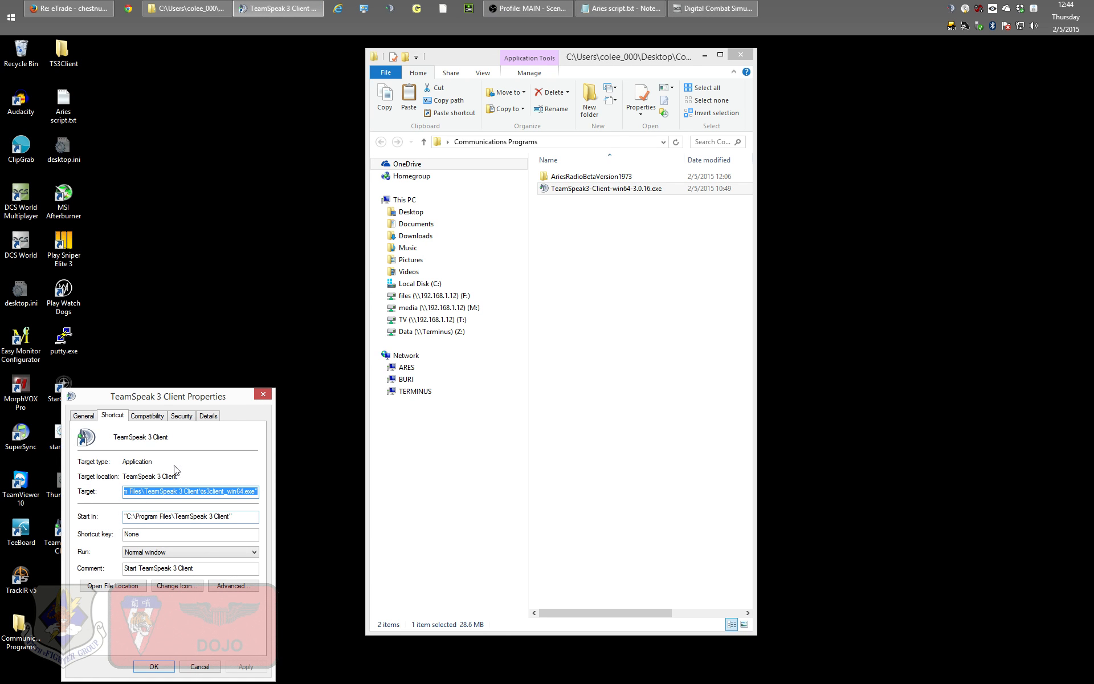
{"action": "left_click_drag", "start_coordinate": [162, 392], "coordinate": [210, 298]}
{"action": "left_click", "coordinate": [193, 324]}
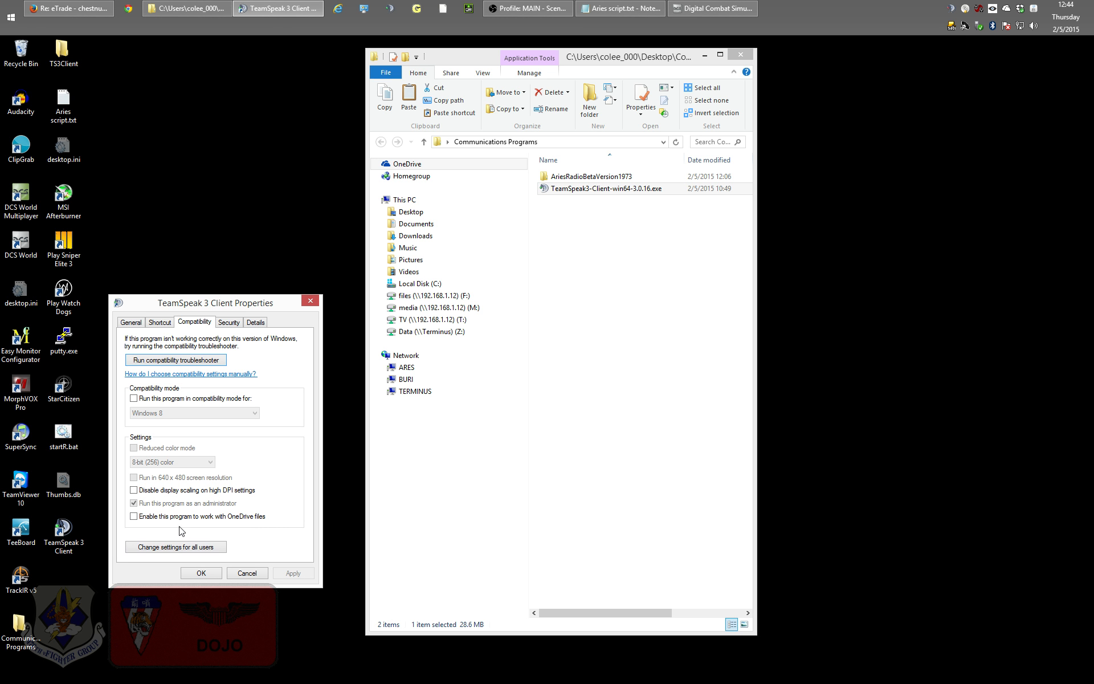
{"action": "left_click", "coordinate": [172, 547]}
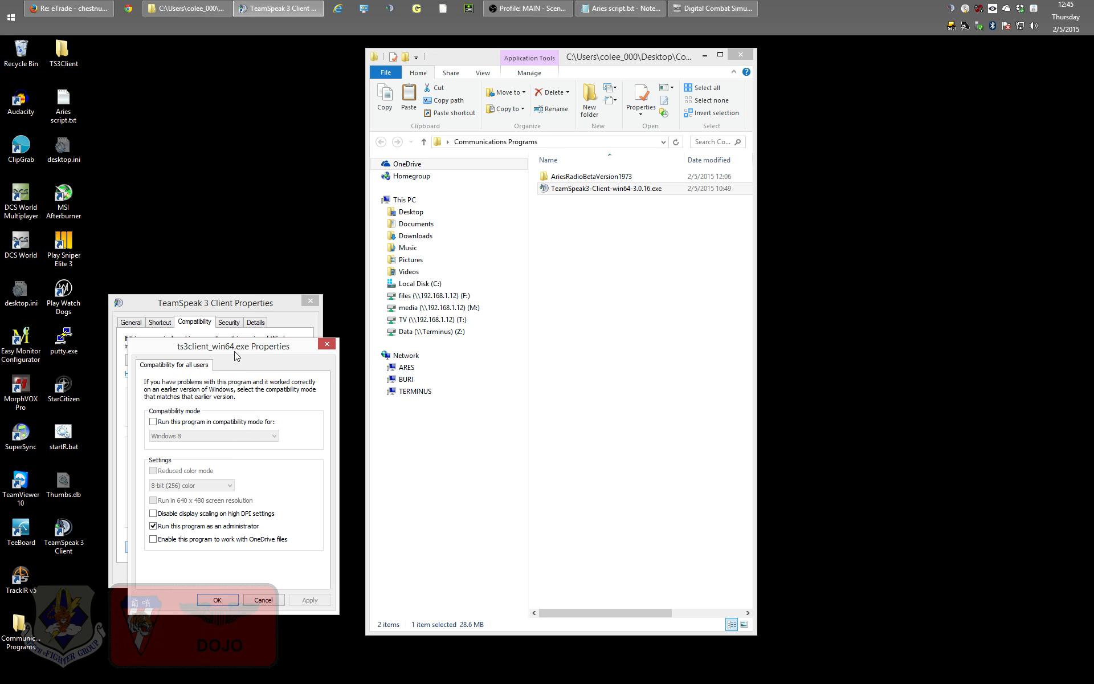
{"action": "left_click_drag", "start_coordinate": [238, 349], "coordinate": [447, 343]}
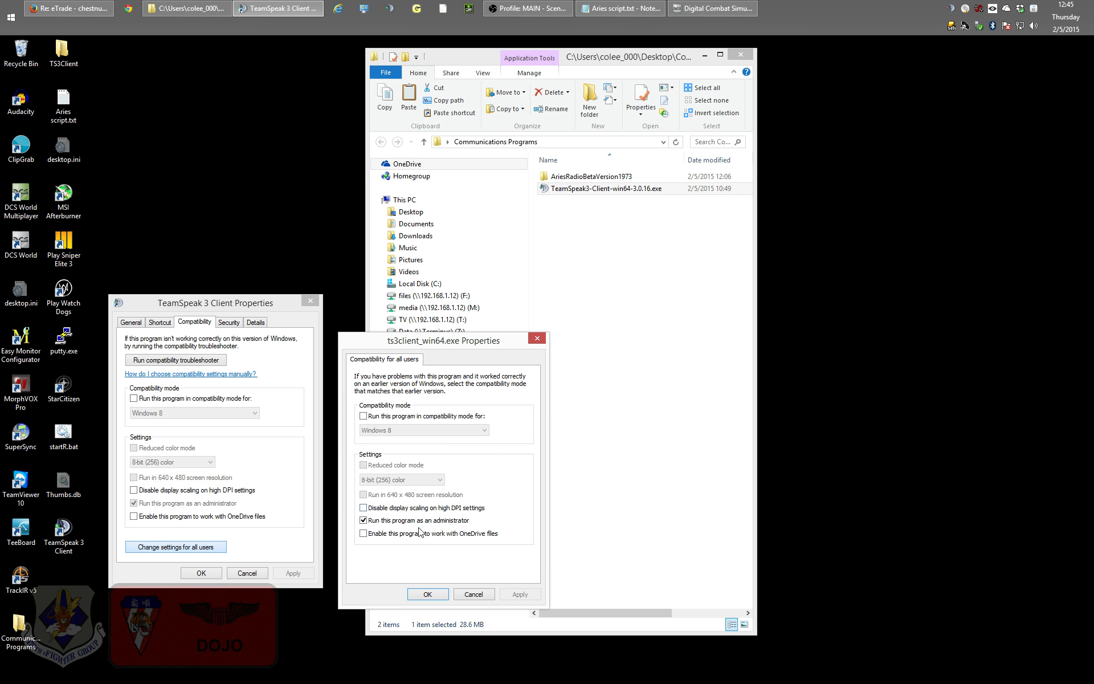
{"action": "left_click", "coordinate": [430, 593]}
{"action": "left_click", "coordinate": [202, 573]}
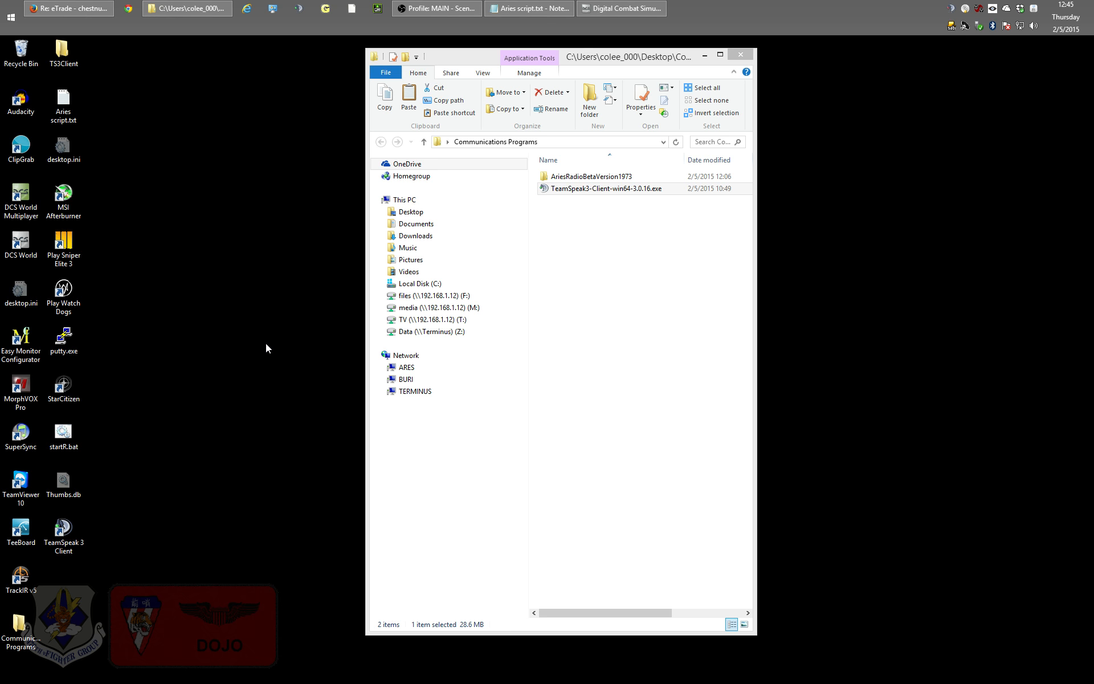
Run Setup.exe from the AriesRadioBetaVersion1973 folder as administrator and advance past the welcome page to folder selection
{"action": "left_click", "coordinate": [592, 178]}
{"action": "double_click", "coordinate": [592, 178]}
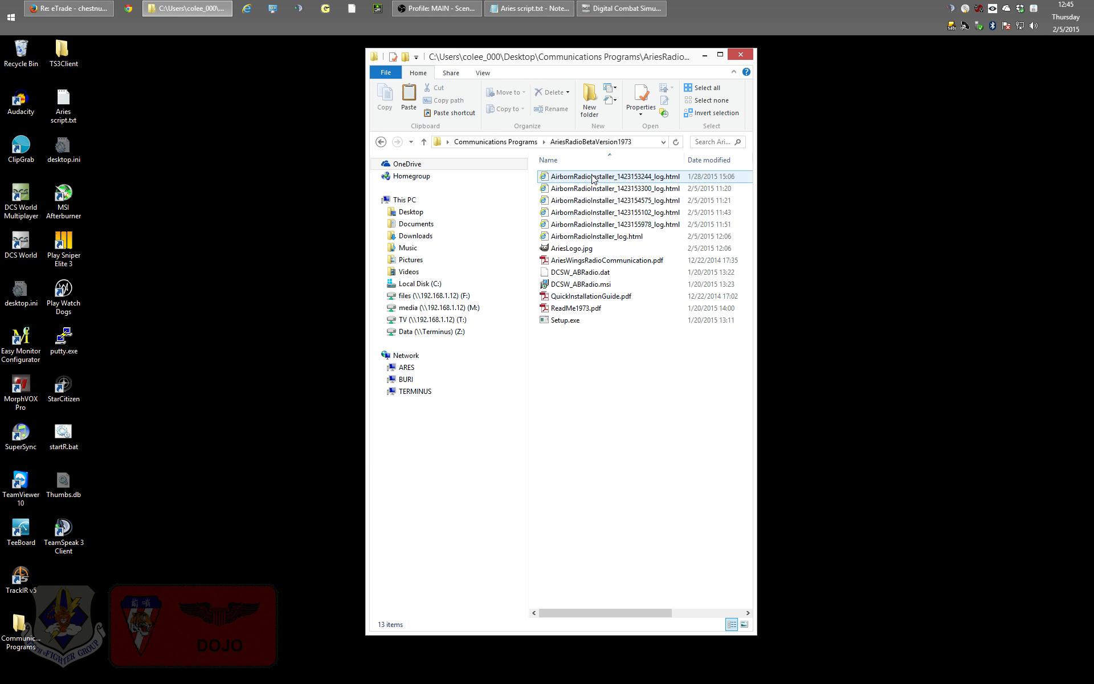
{"action": "right_click", "coordinate": [560, 322]}
{"action": "left_click", "coordinate": [598, 353]}
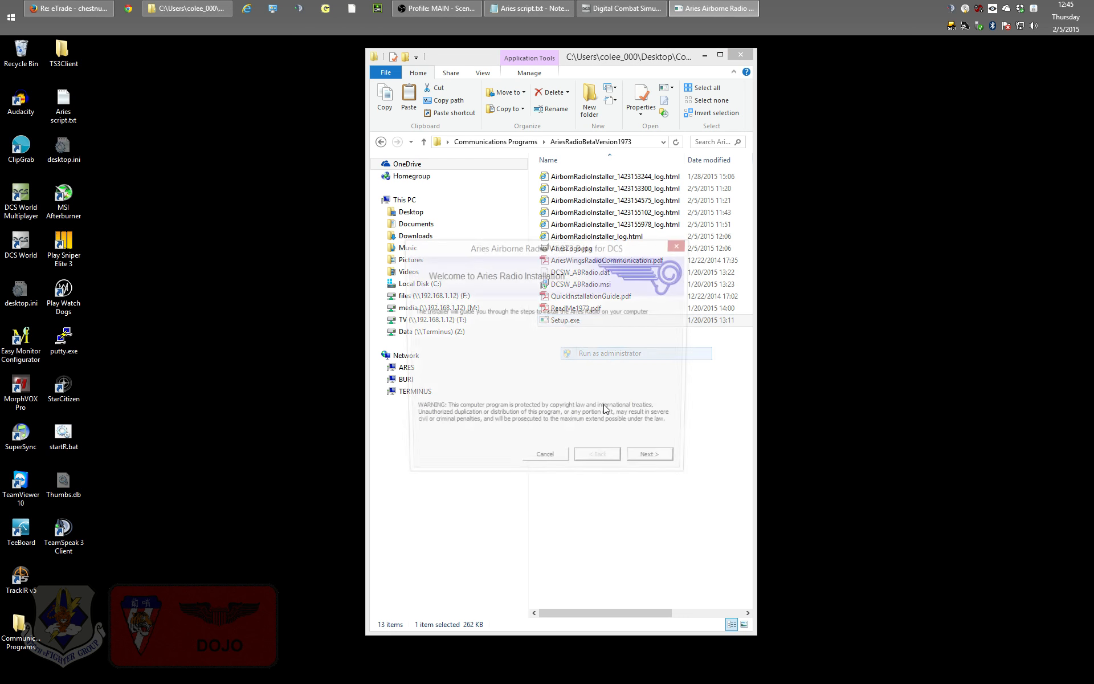
{"action": "left_click", "coordinate": [658, 462]}
Move the installer and folder windows apart, and include the DCS World Open Beta and Gossip Box installations
{"action": "left_click_drag", "start_coordinate": [654, 276], "coordinate": [766, 211]}
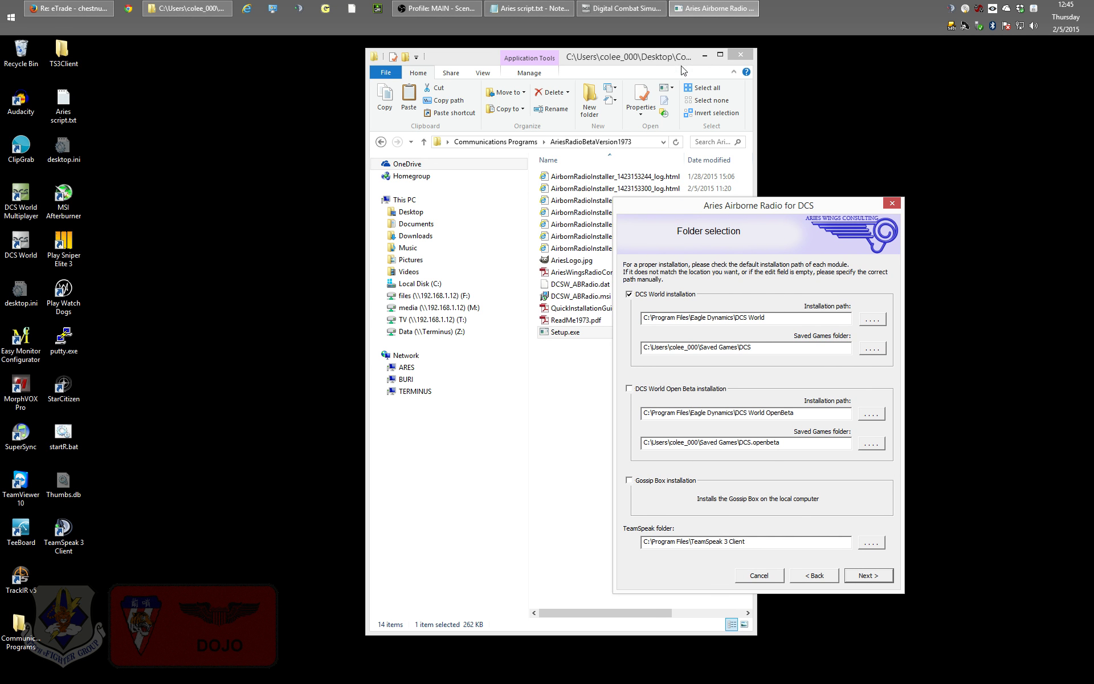
{"action": "left_click_drag", "start_coordinate": [663, 60], "coordinate": [441, 69]}
{"action": "left_click_drag", "start_coordinate": [776, 217], "coordinate": [773, 180]}
{"action": "left_click", "coordinate": [581, 330]}
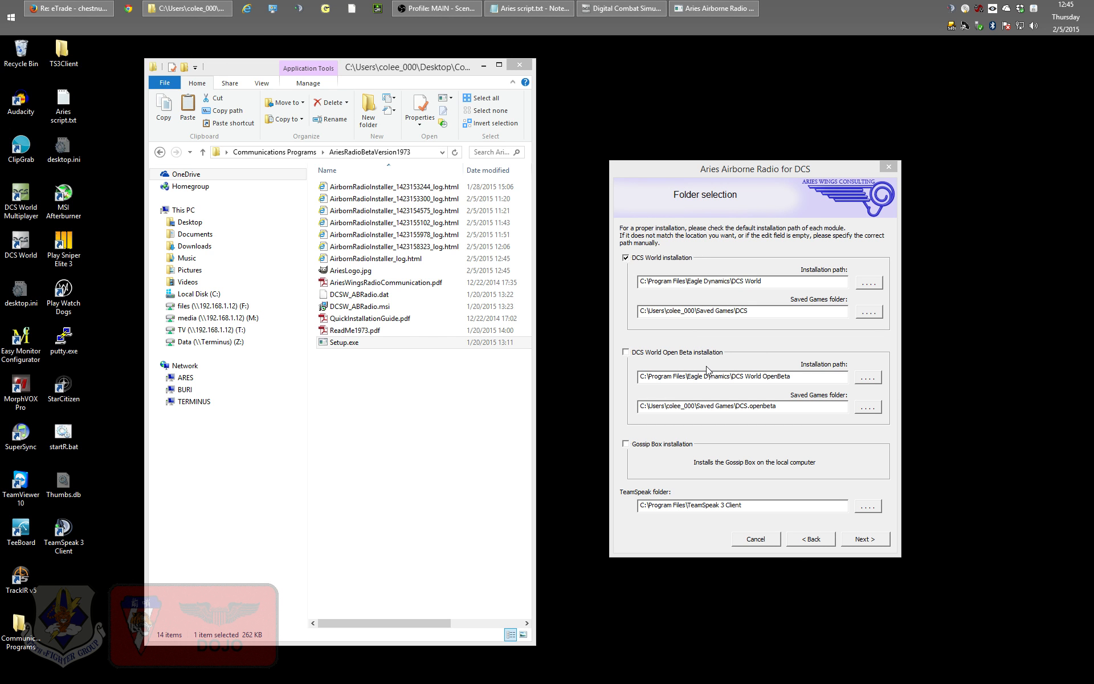
{"action": "left_click", "coordinate": [626, 353]}
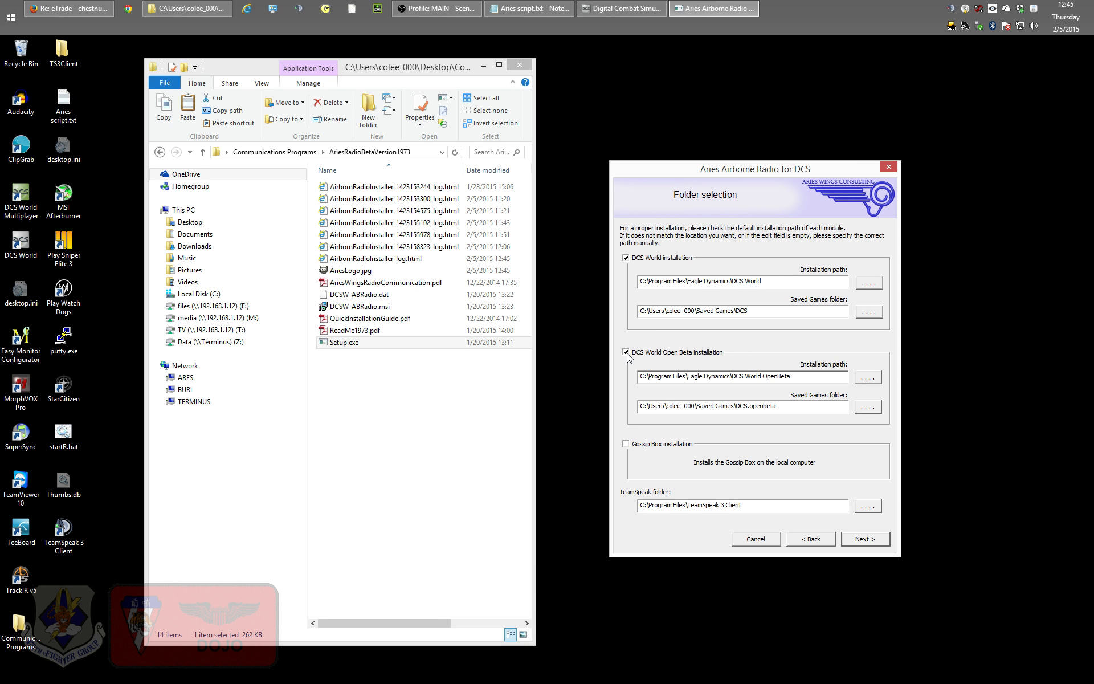
{"action": "left_click", "coordinate": [626, 445]}
{"action": "left_click_drag", "start_coordinate": [749, 172], "coordinate": [749, 177]}
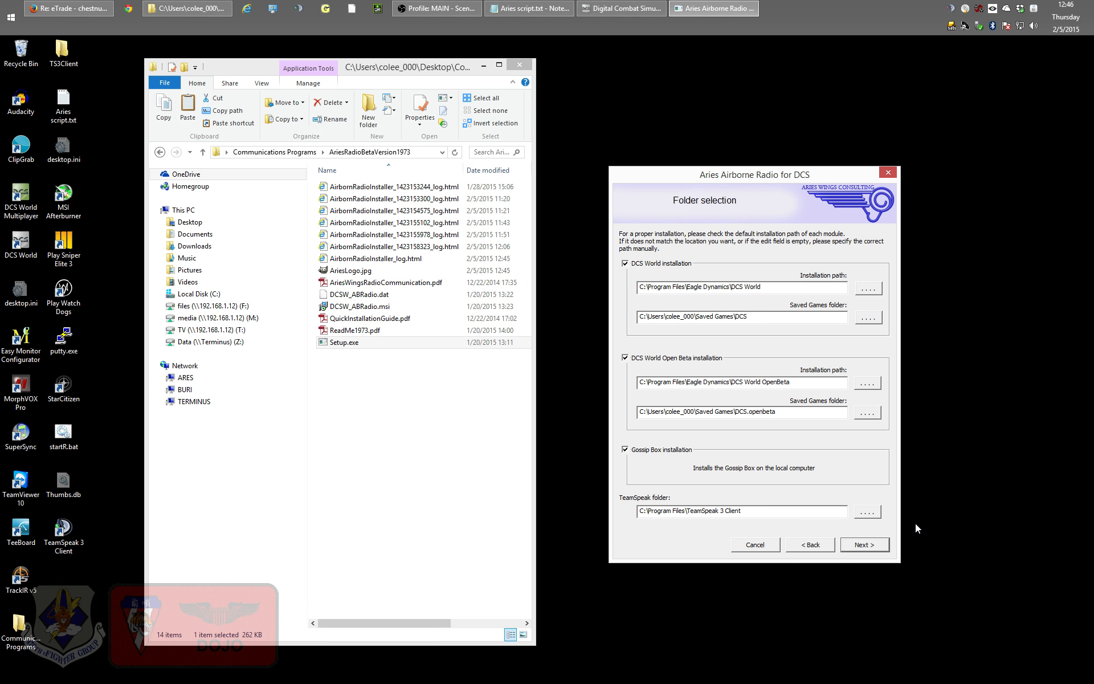
Accept the selected folders and the license agreement, install AB Radio, and close the installer and the AriesRadioBetaVersion1973 folder
{"action": "left_click", "coordinate": [877, 548]}
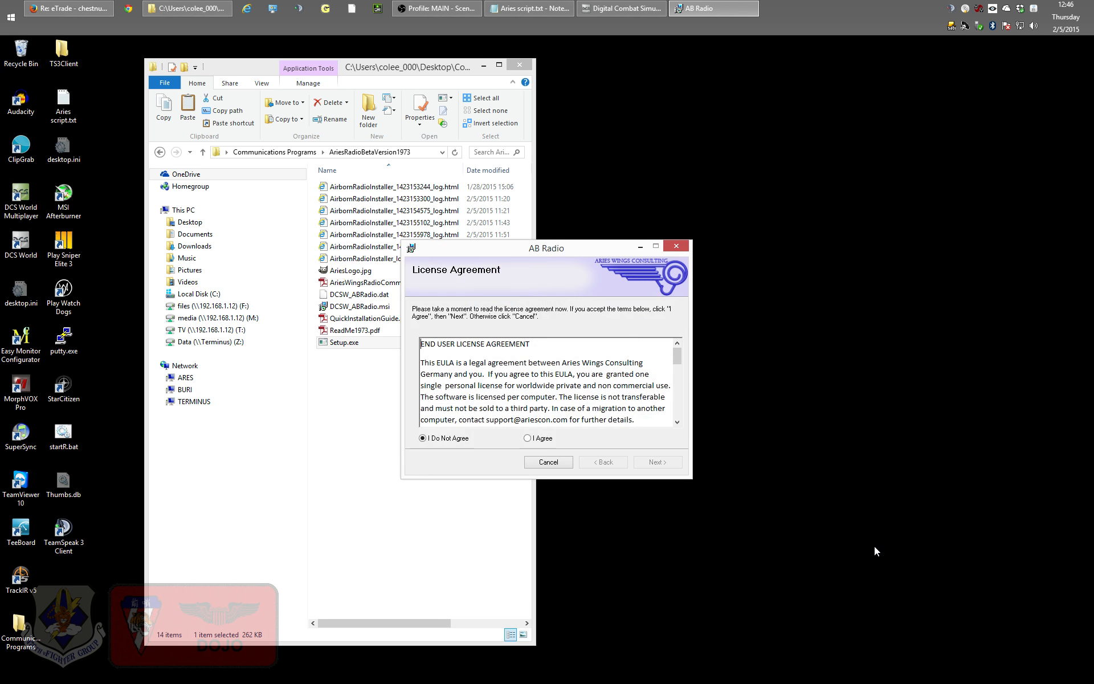
{"action": "left_click_drag", "start_coordinate": [555, 253], "coordinate": [735, 201]}
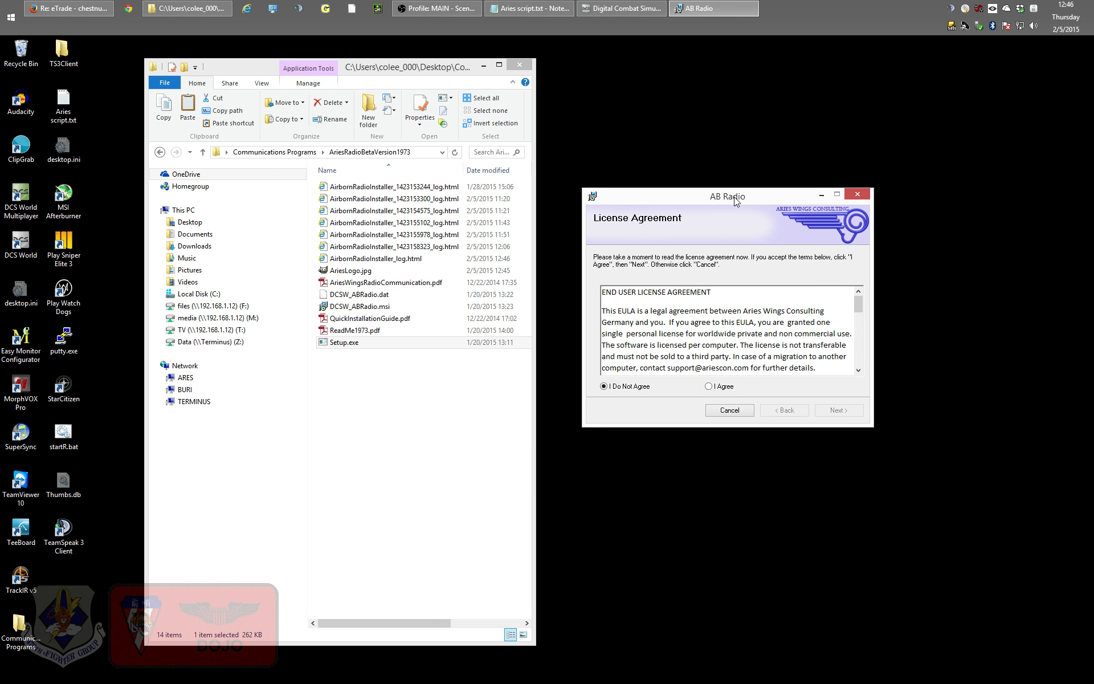
{"action": "left_click", "coordinate": [709, 386]}
{"action": "left_click", "coordinate": [836, 411]}
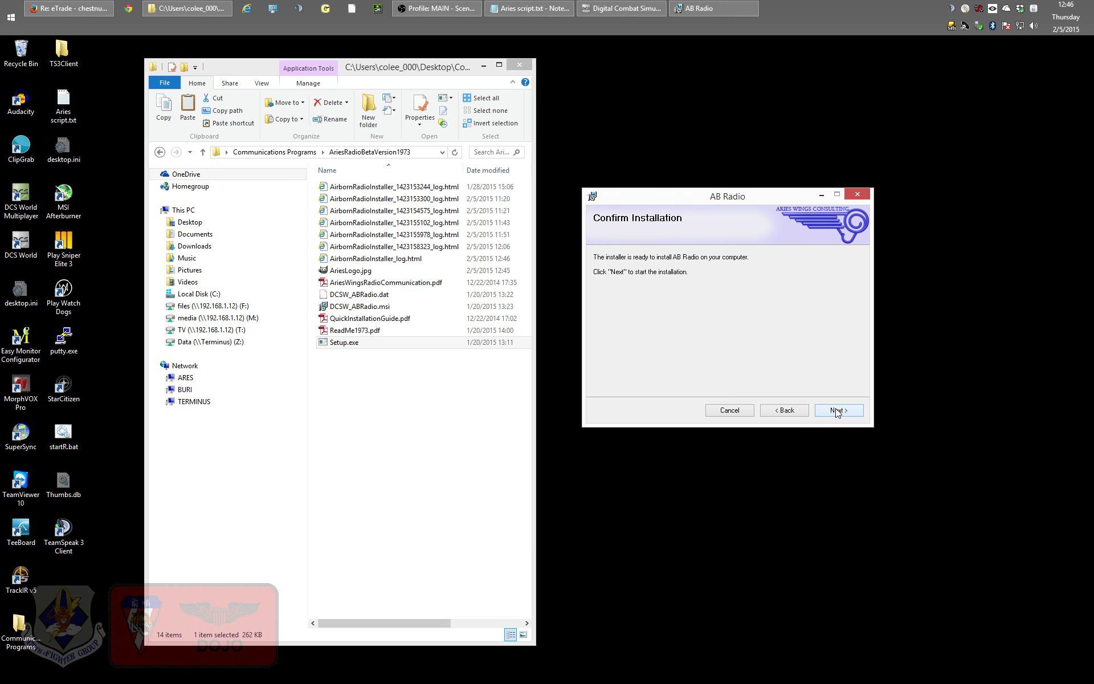
{"action": "left_click", "coordinate": [836, 410]}
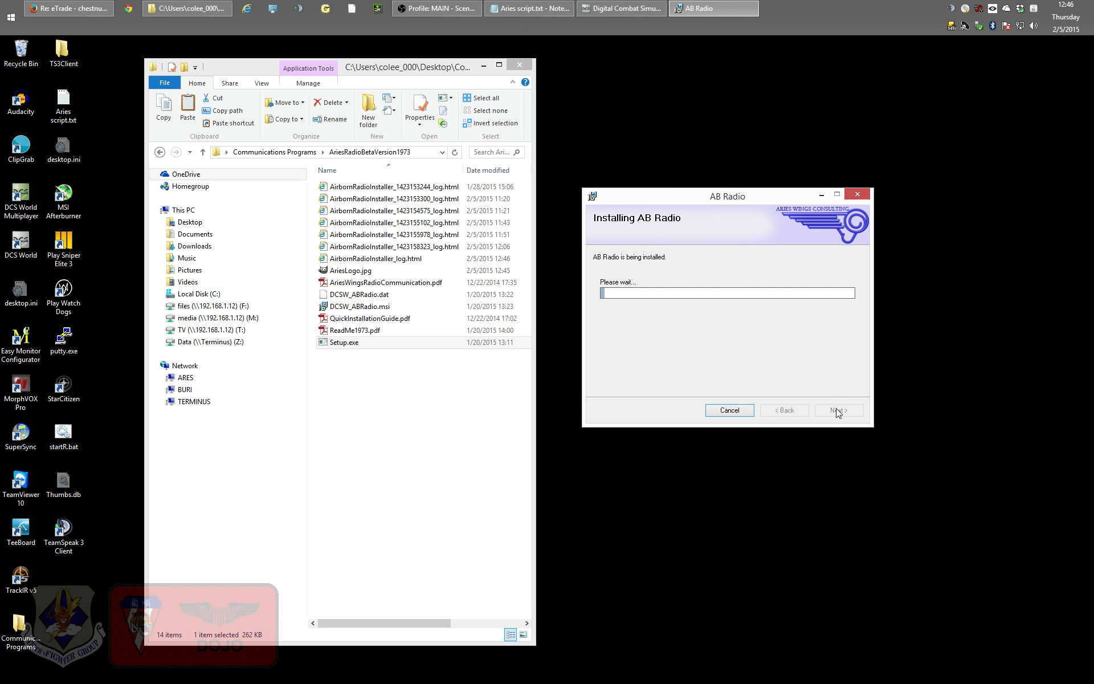
{"action": "left_click", "coordinate": [835, 408]}
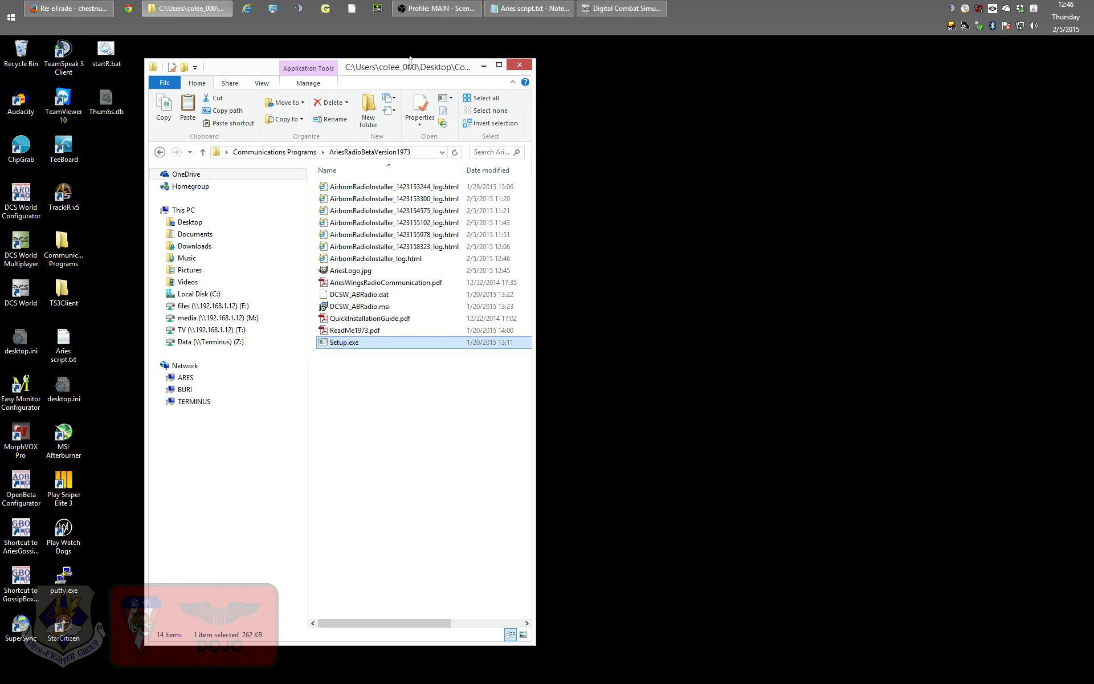
{"action": "left_click_drag", "start_coordinate": [411, 61], "coordinate": [541, 49]}
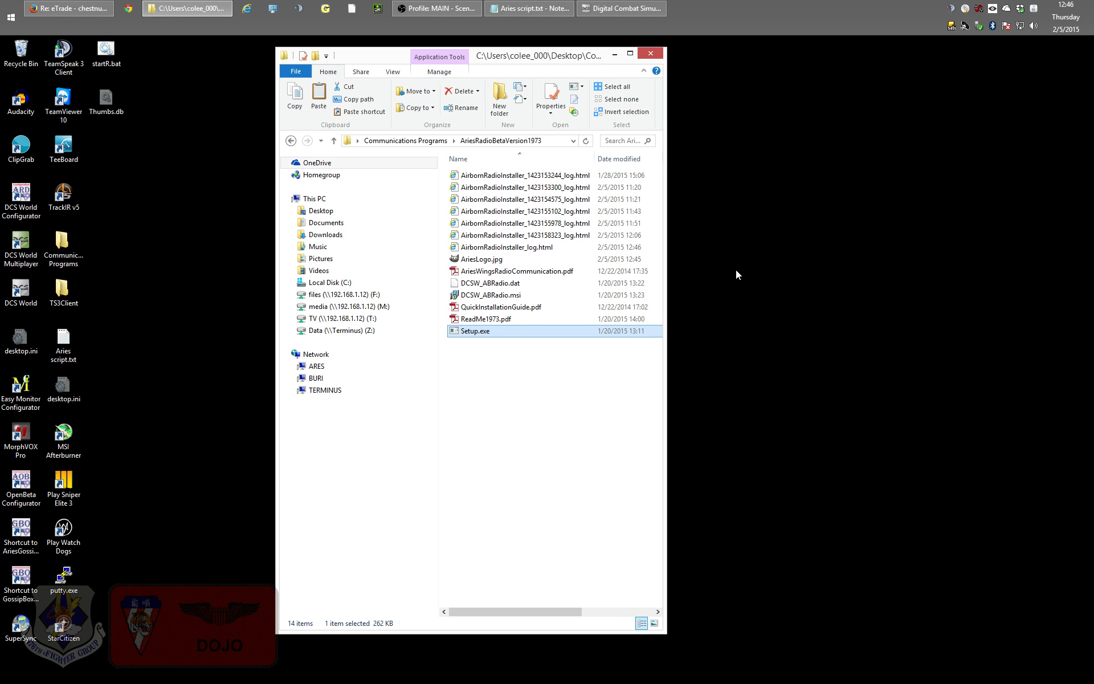
{"action": "left_click", "coordinate": [653, 53]}
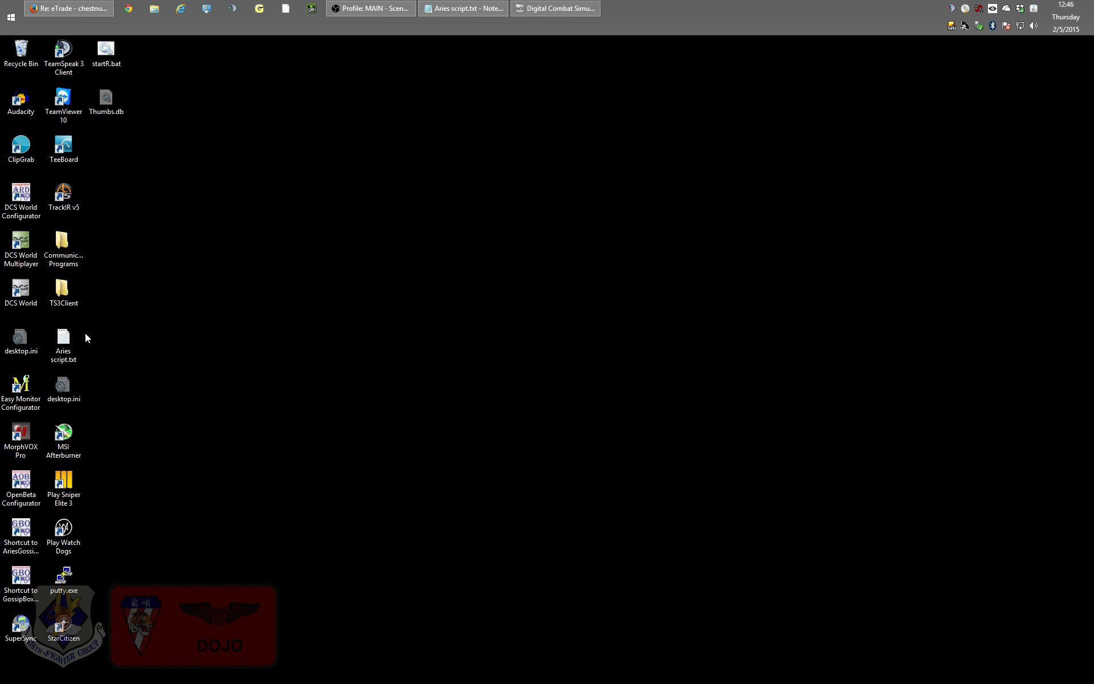
Launch TeamSpeak 3 Client from the desktop and check the Aries Radio entry in the plugin manager
{"action": "double_click", "coordinate": [64, 51]}
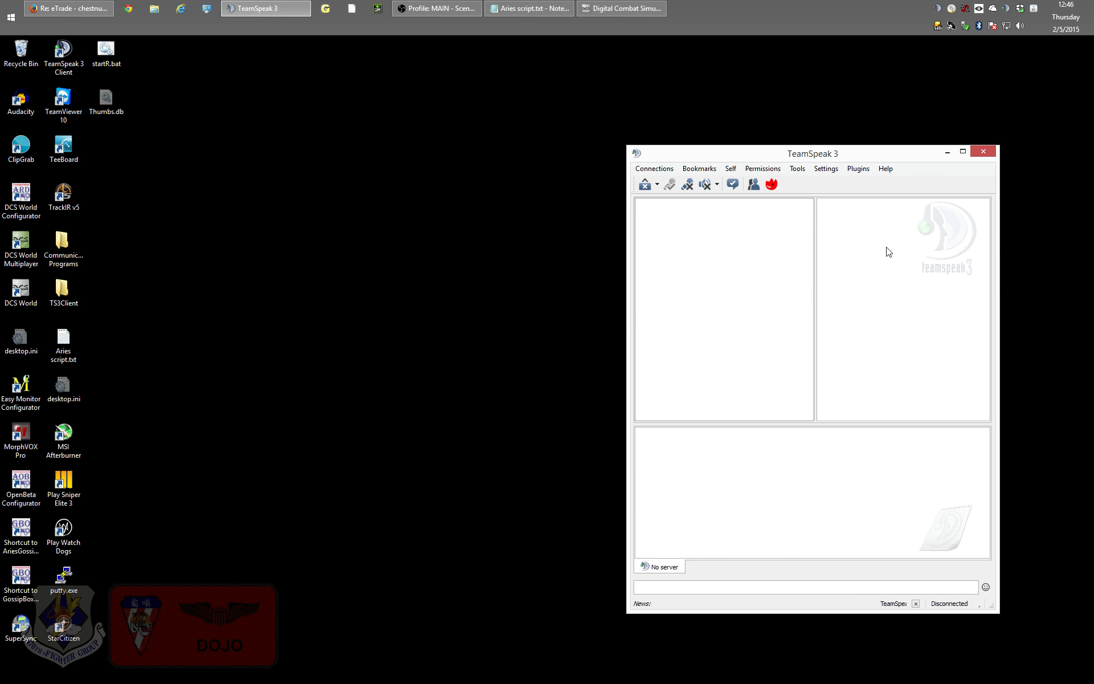
{"action": "left_click", "coordinate": [826, 169]}
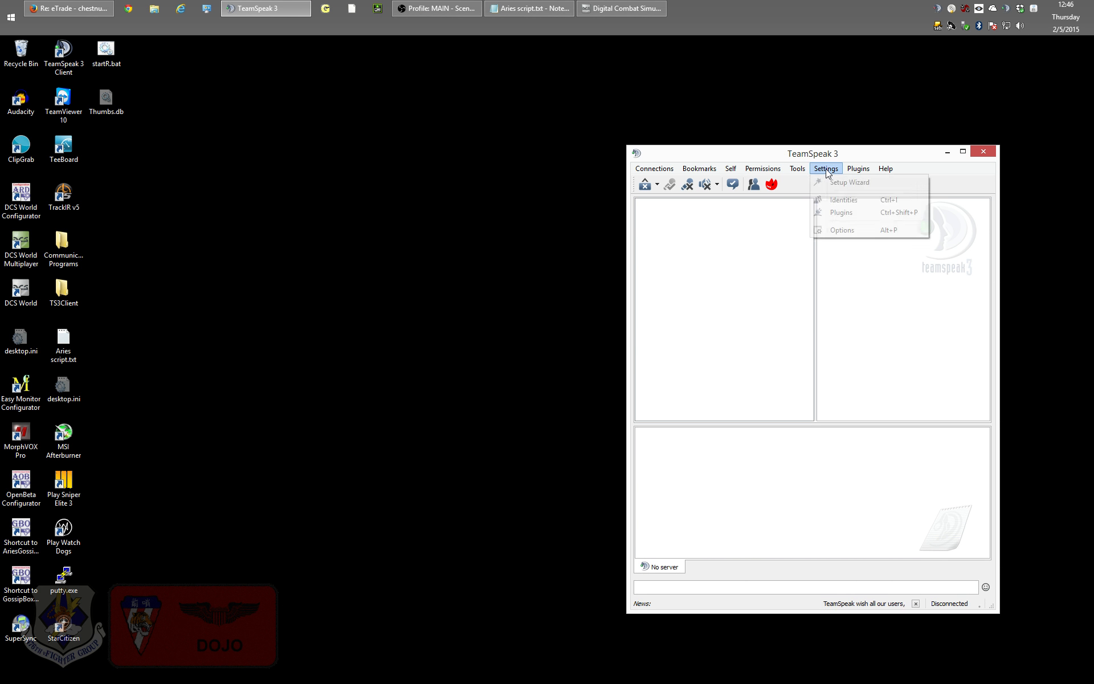
{"action": "left_click", "coordinate": [841, 211]}
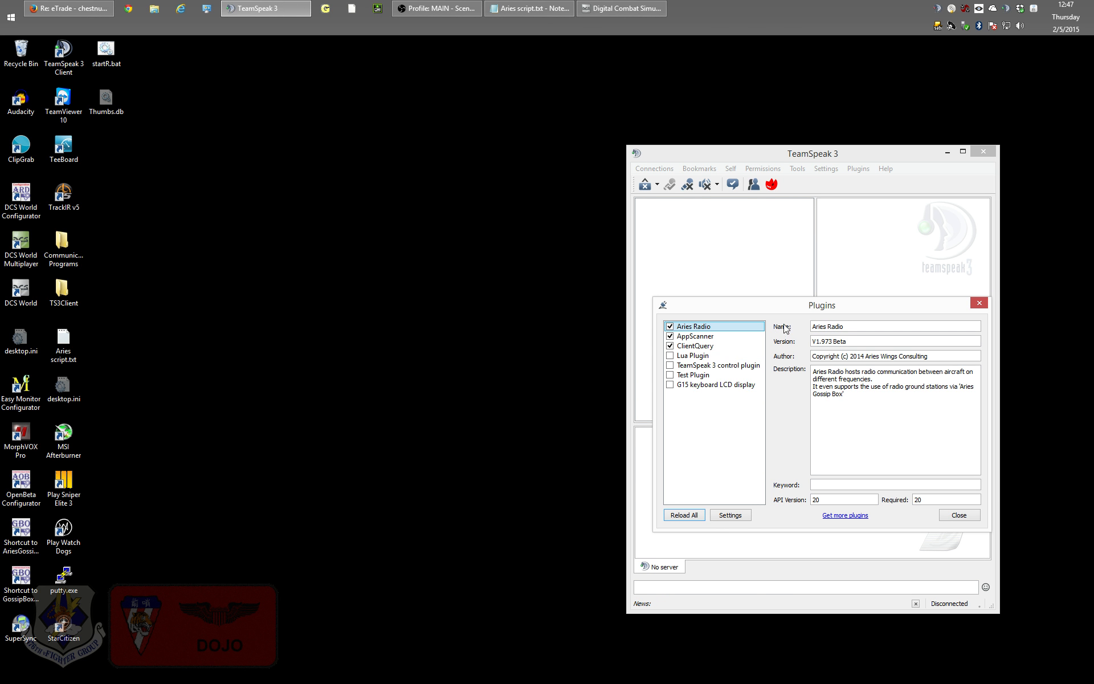
{"action": "left_click", "coordinate": [670, 336]}
{"action": "left_click", "coordinate": [958, 515]}
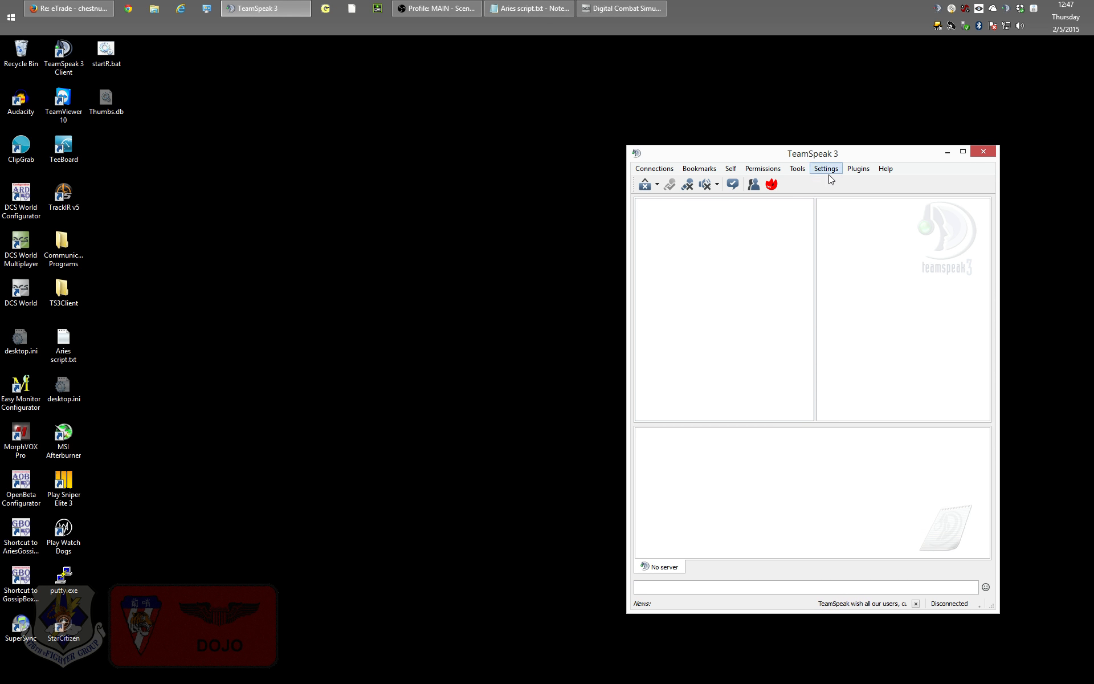
Review the Aries Radio plugin commands and open its Export.lua entry on/off dialog, moving it clear of the desktop icons
{"action": "left_click", "coordinate": [861, 170]}
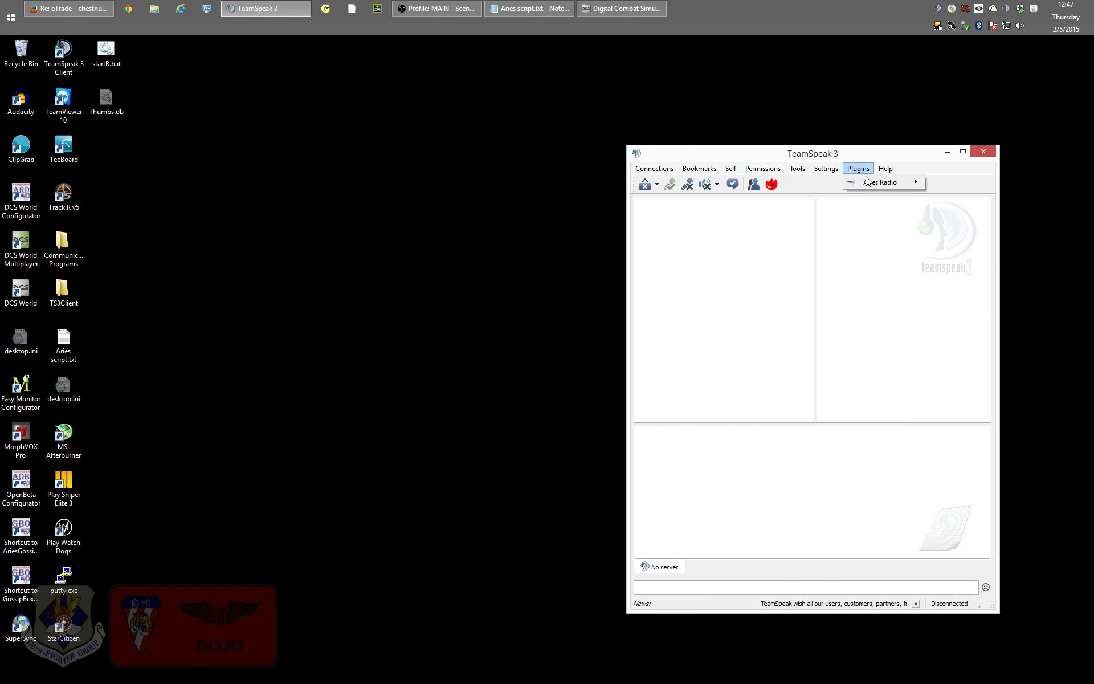
{"action": "mouse_move", "coordinate": [868, 182]}
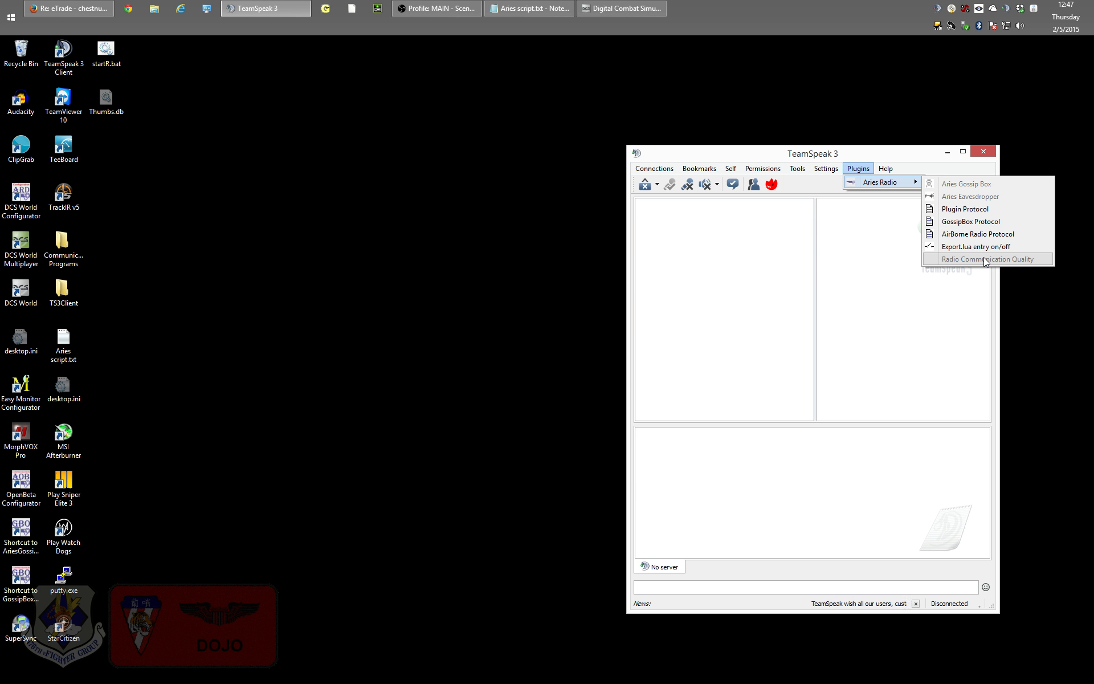
{"action": "left_click", "coordinate": [912, 160]}
{"action": "left_click", "coordinate": [858, 169]}
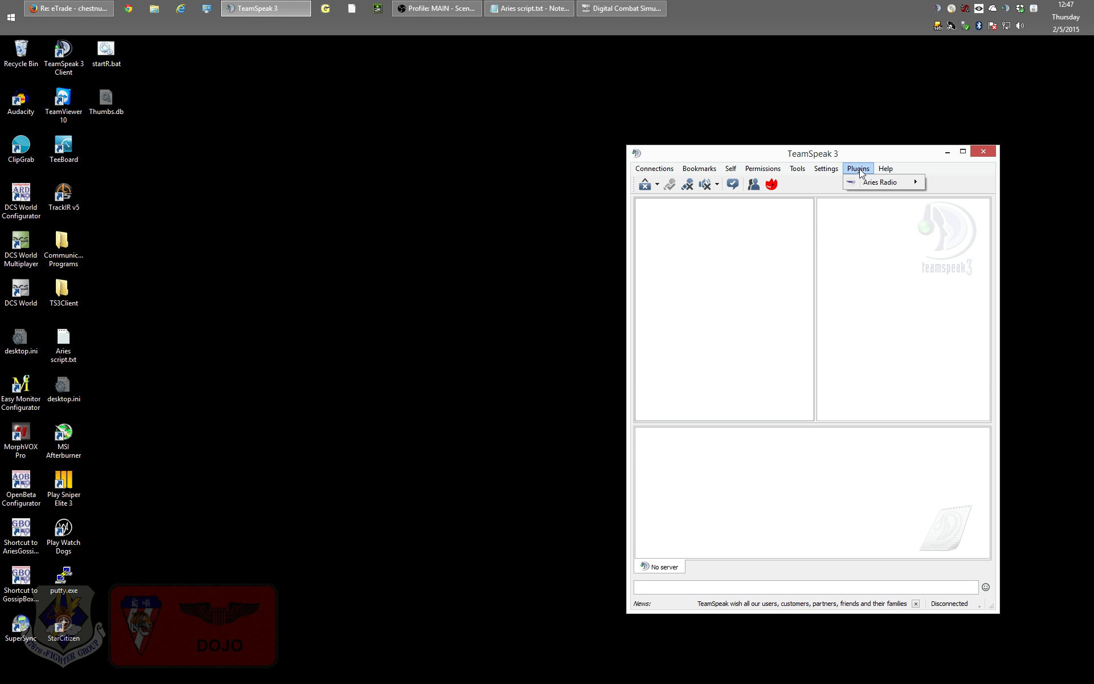
{"action": "mouse_move", "coordinate": [870, 181]}
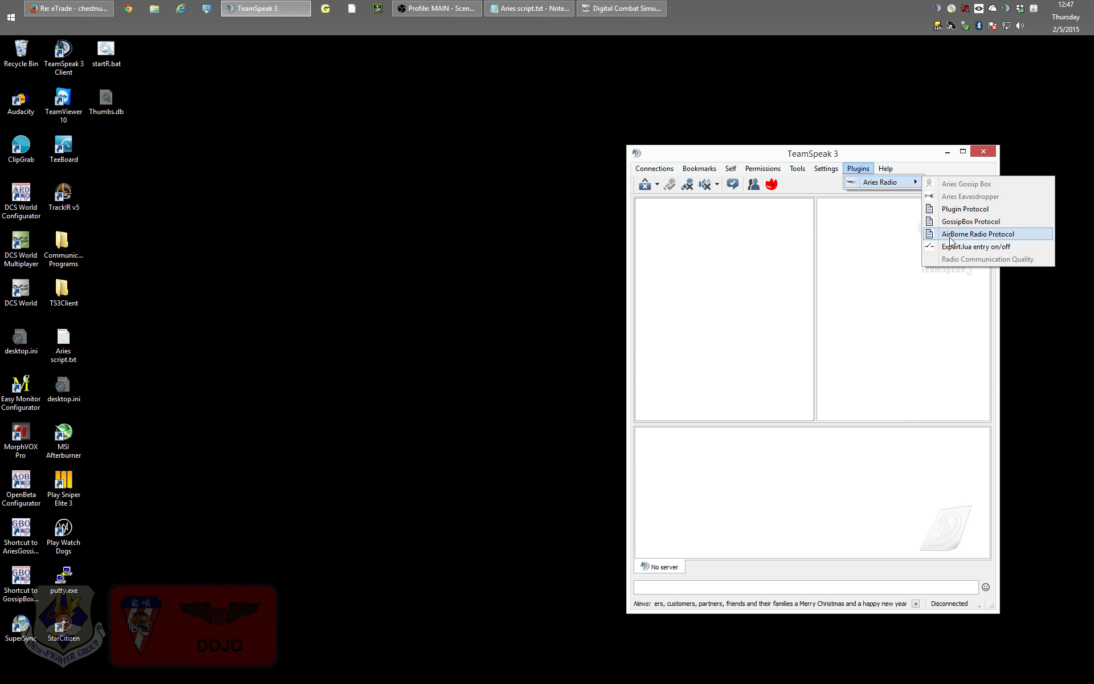
{"action": "left_click", "coordinate": [964, 249]}
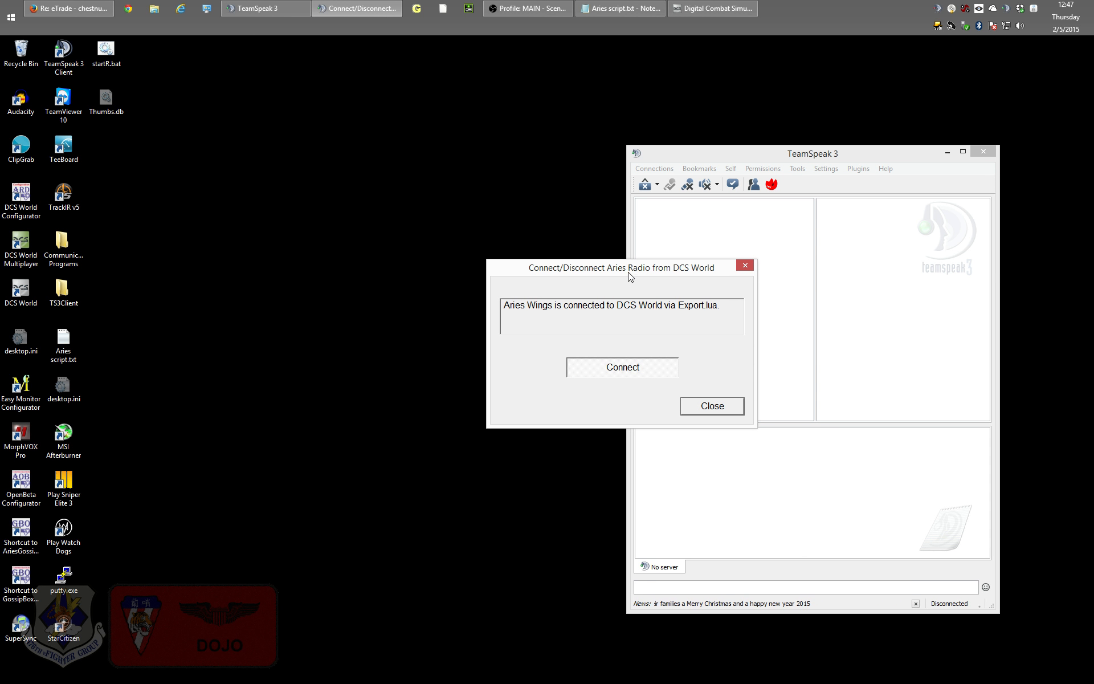
{"action": "left_click_drag", "start_coordinate": [632, 274], "coordinate": [673, 276]}
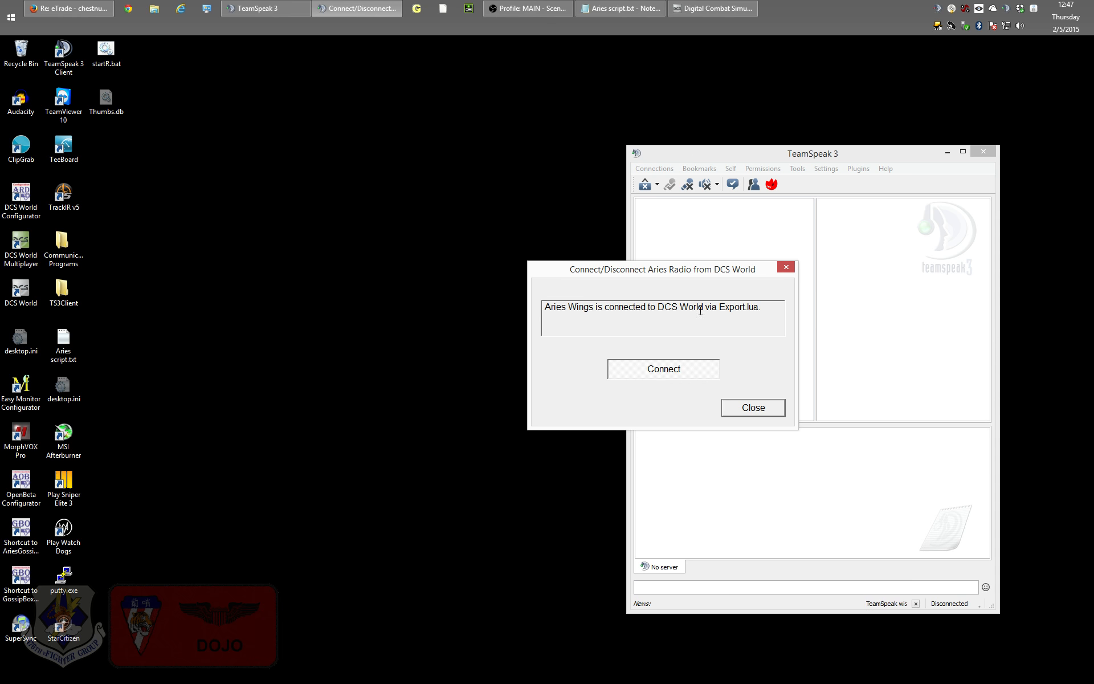
{"action": "mouse_move", "coordinate": [708, 274]}
{"action": "left_mouse_down"}
{"action": "mouse_move", "coordinate": [696, 277]}
{"action": "mouse_move", "coordinate": [702, 286]}
{"action": "left_mouse_up"}
{"action": "left_click", "coordinate": [467, 184]}
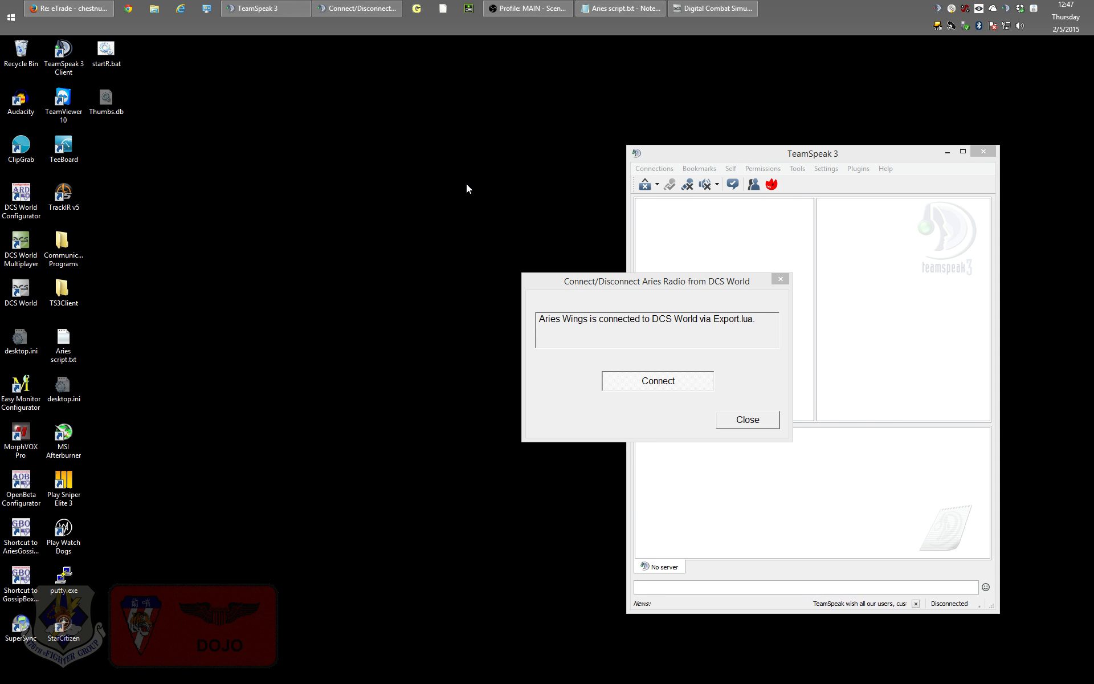
Browse in File Explorer to the Saved Games\DCS\Scripts folder within the user profile on drive C
{"action": "left_click", "coordinate": [154, 9]}
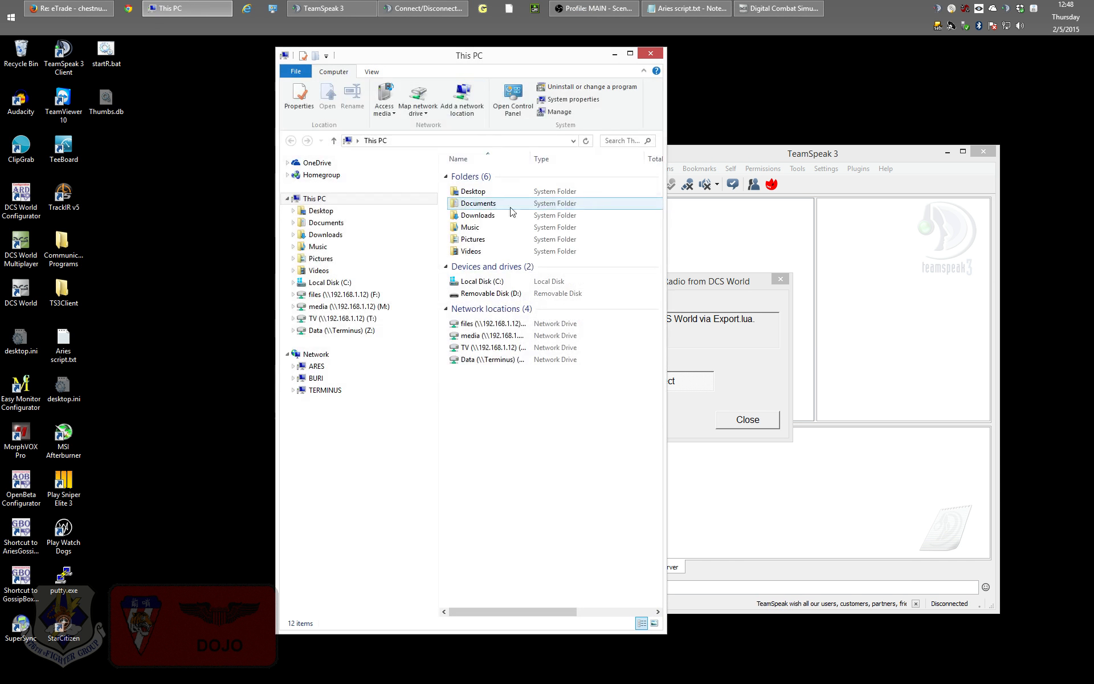
{"action": "left_click_drag", "start_coordinate": [475, 63], "coordinate": [309, 74]}
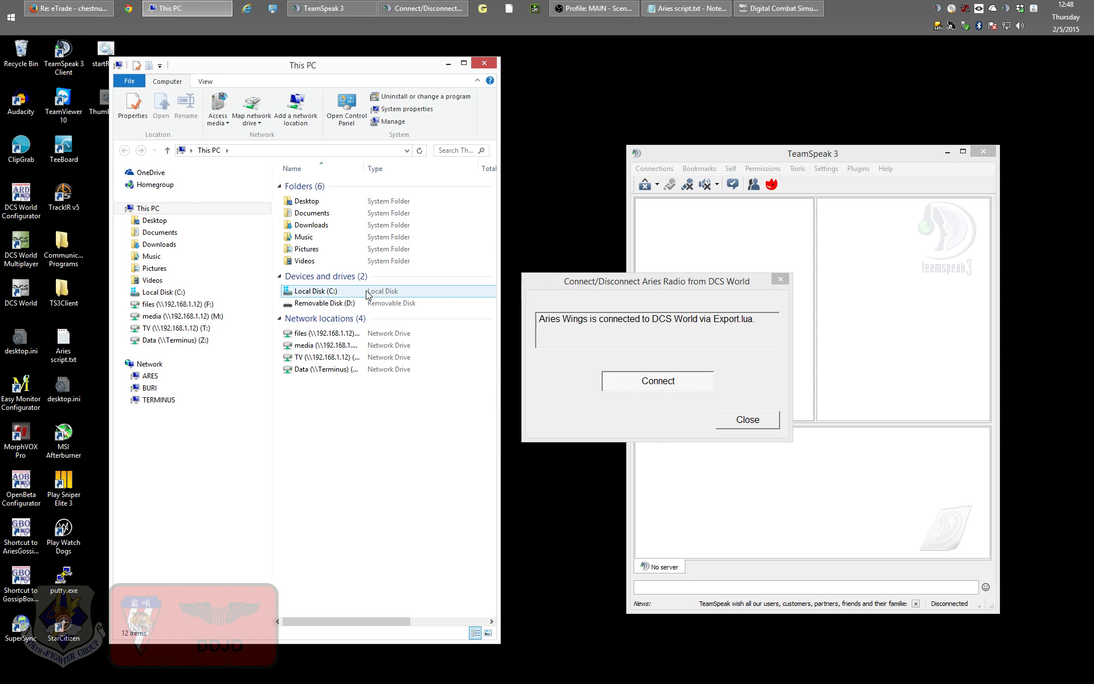
{"action": "double_click", "coordinate": [323, 292]}
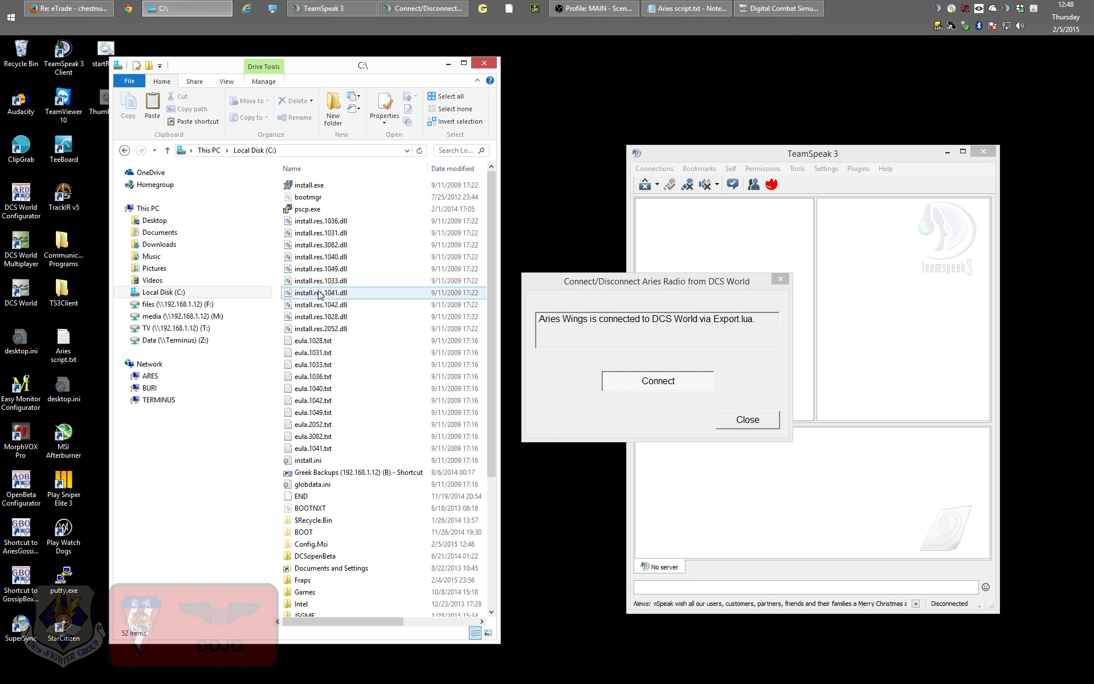
{"action": "scroll", "coordinate": [330, 566], "scroll_direction": "down", "scroll_amount": 5}
{"action": "double_click", "coordinate": [310, 587]}
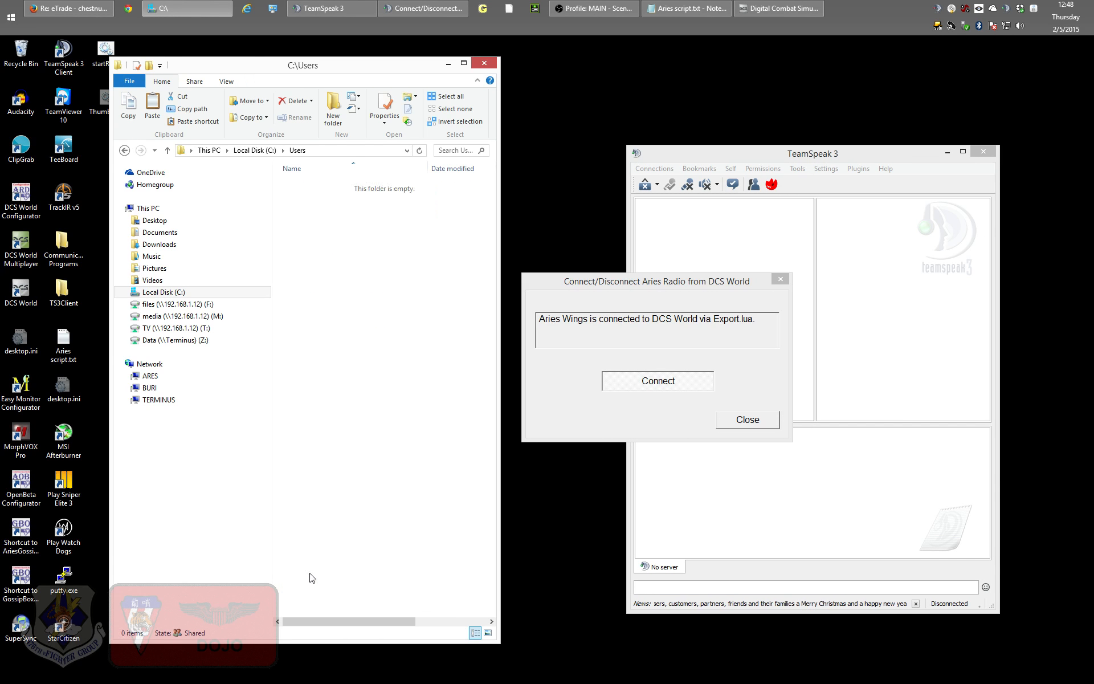
{"action": "double_click", "coordinate": [308, 208]}
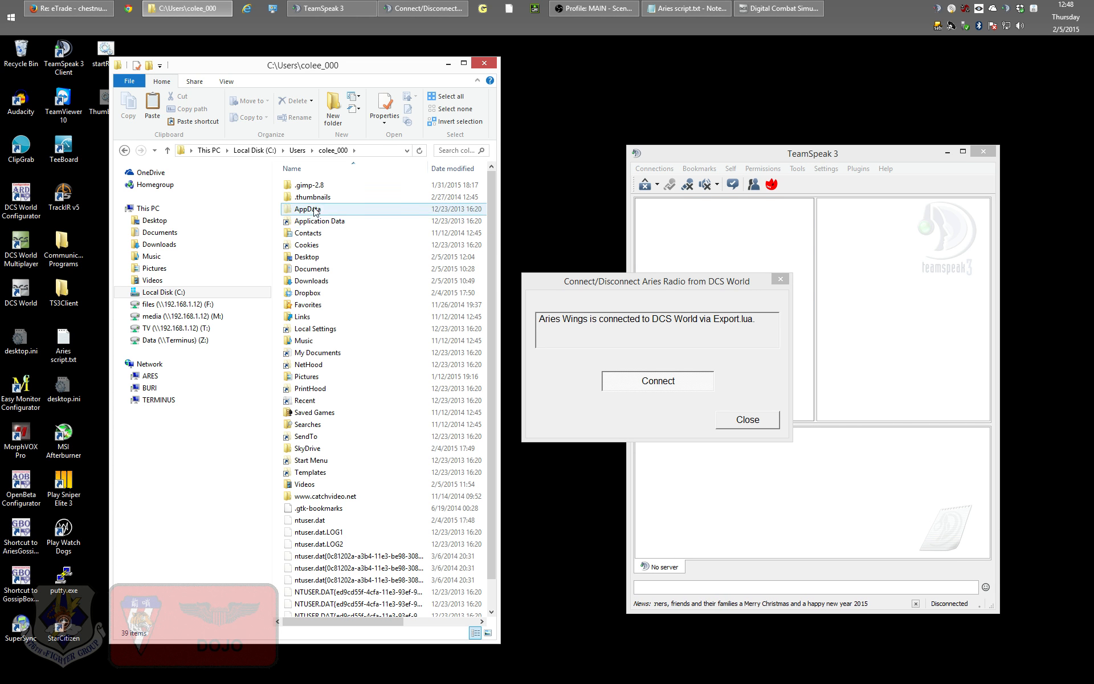
{"action": "double_click", "coordinate": [311, 412]}
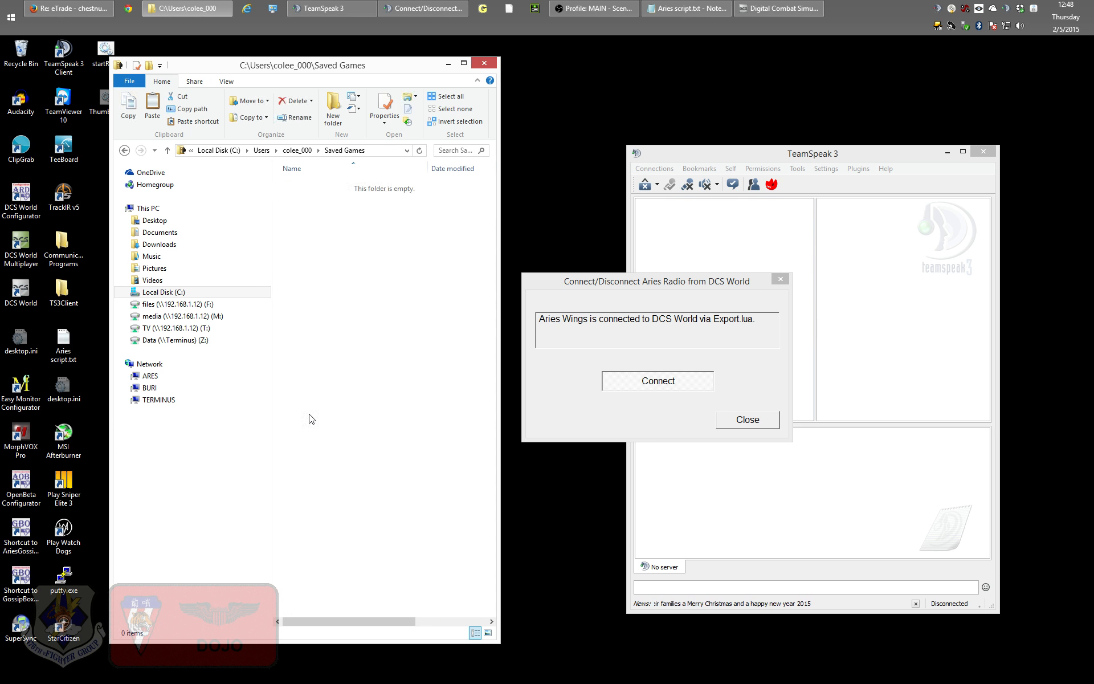
{"action": "double_click", "coordinate": [302, 185]}
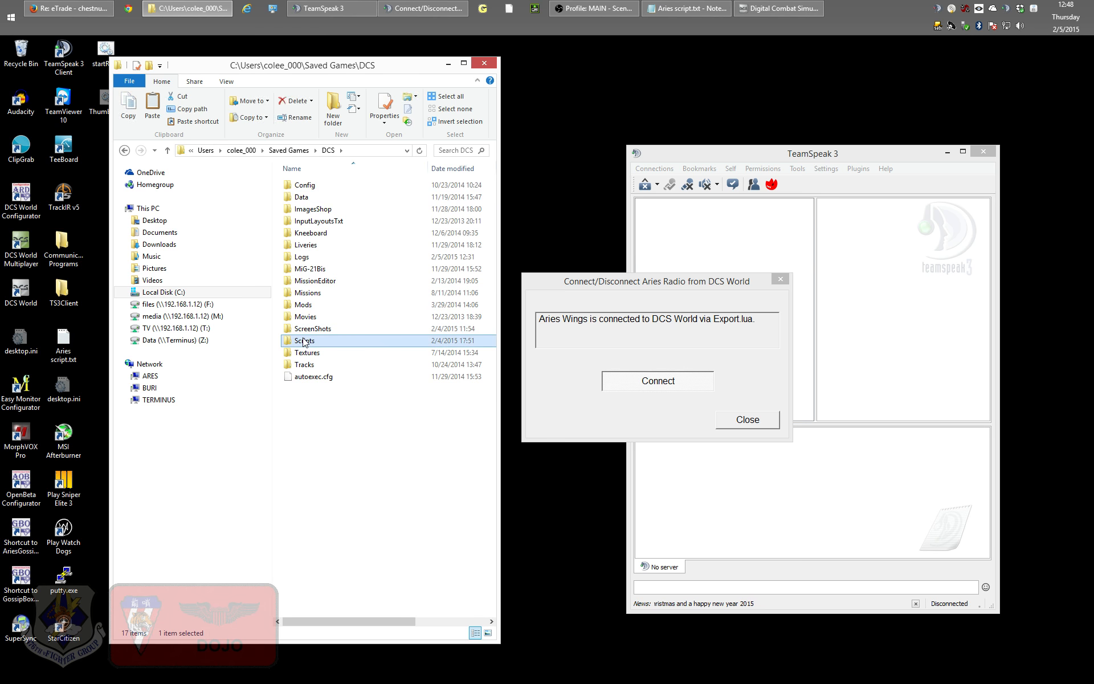
{"action": "double_click", "coordinate": [313, 341]}
Open Export.lua in Notepad++ and position its window over the folder to examine the Aries Radio dofile line
{"action": "right_click", "coordinate": [305, 186]}
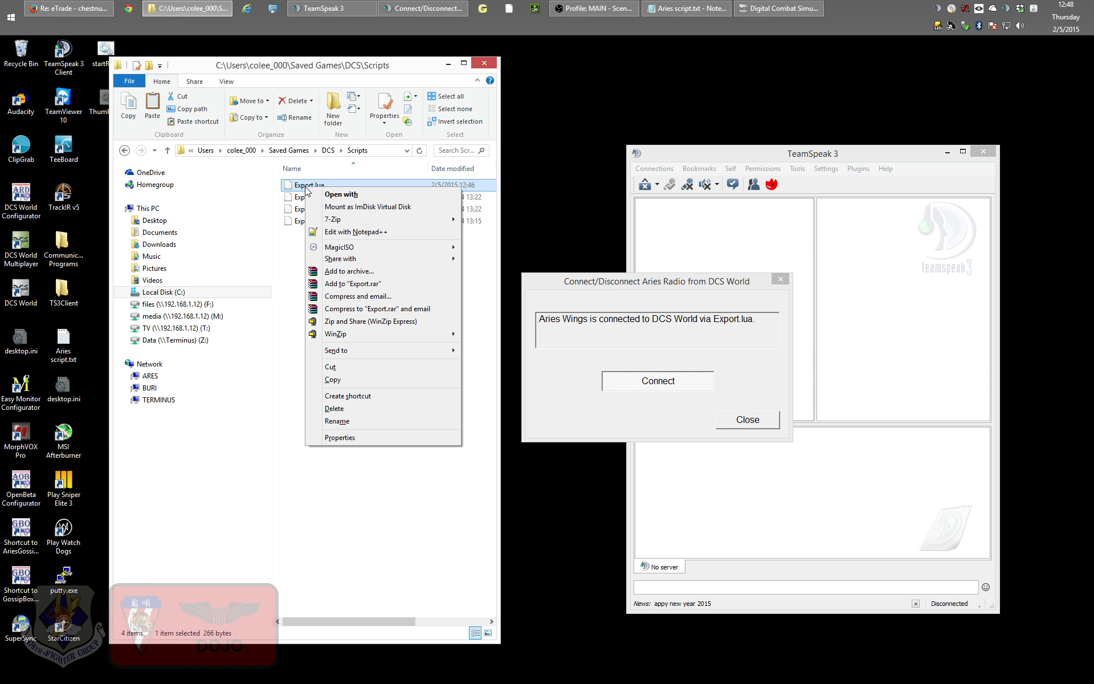
{"action": "left_click", "coordinate": [328, 232]}
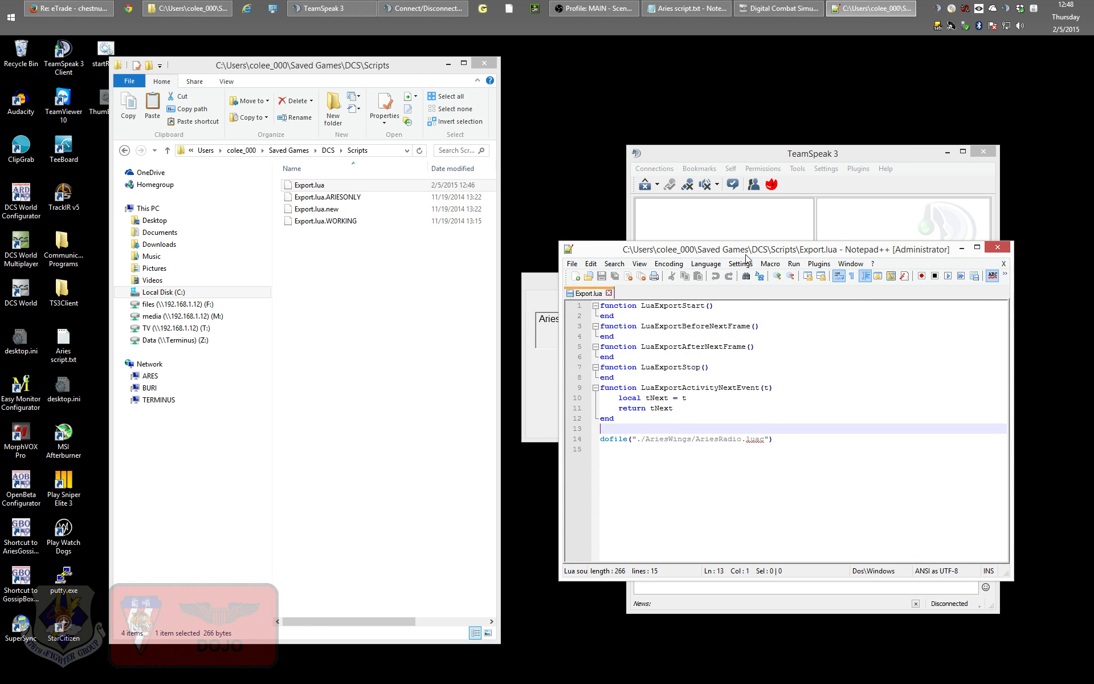
{"action": "left_click_drag", "start_coordinate": [746, 258], "coordinate": [401, 106]}
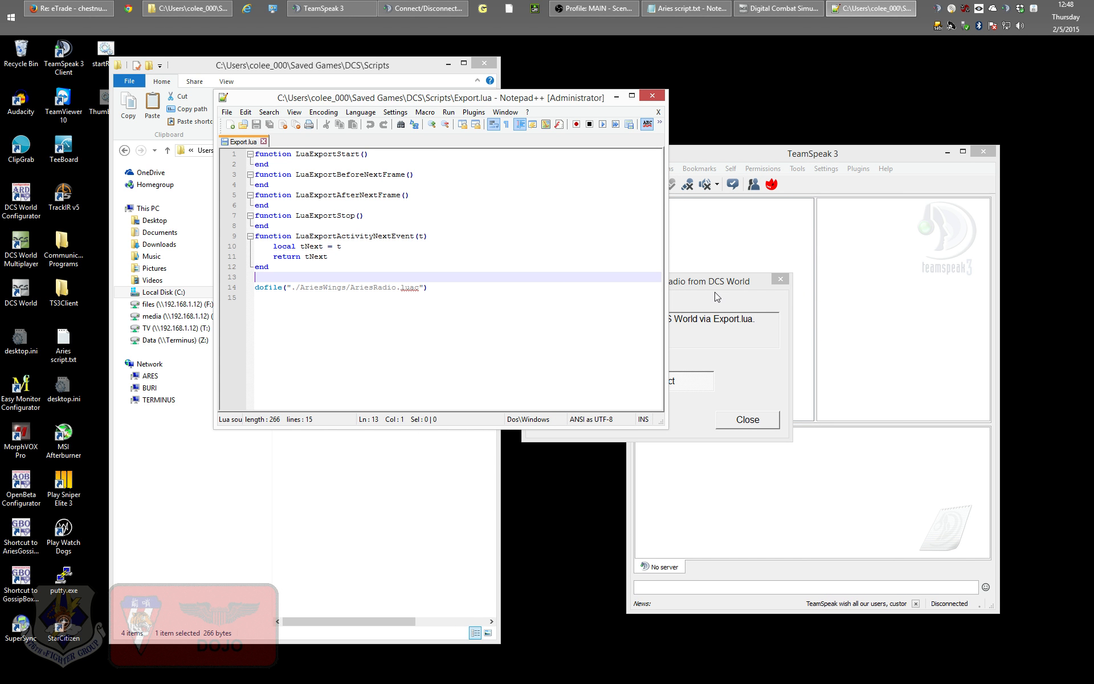
Disconnect Aries Radio from DCS World in the plugin's connection dialog, and reload Export.lua in Notepad++
{"action": "left_click_drag", "start_coordinate": [716, 282], "coordinate": [906, 269]}
{"action": "left_click", "coordinate": [846, 368]}
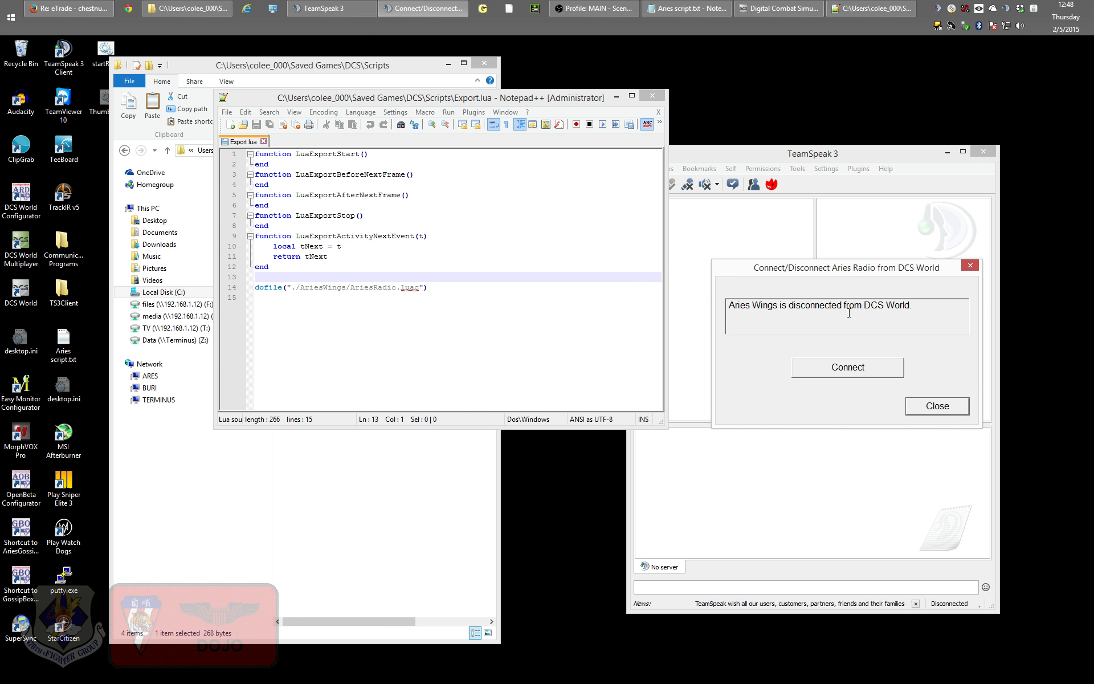
{"action": "left_click", "coordinate": [416, 255]}
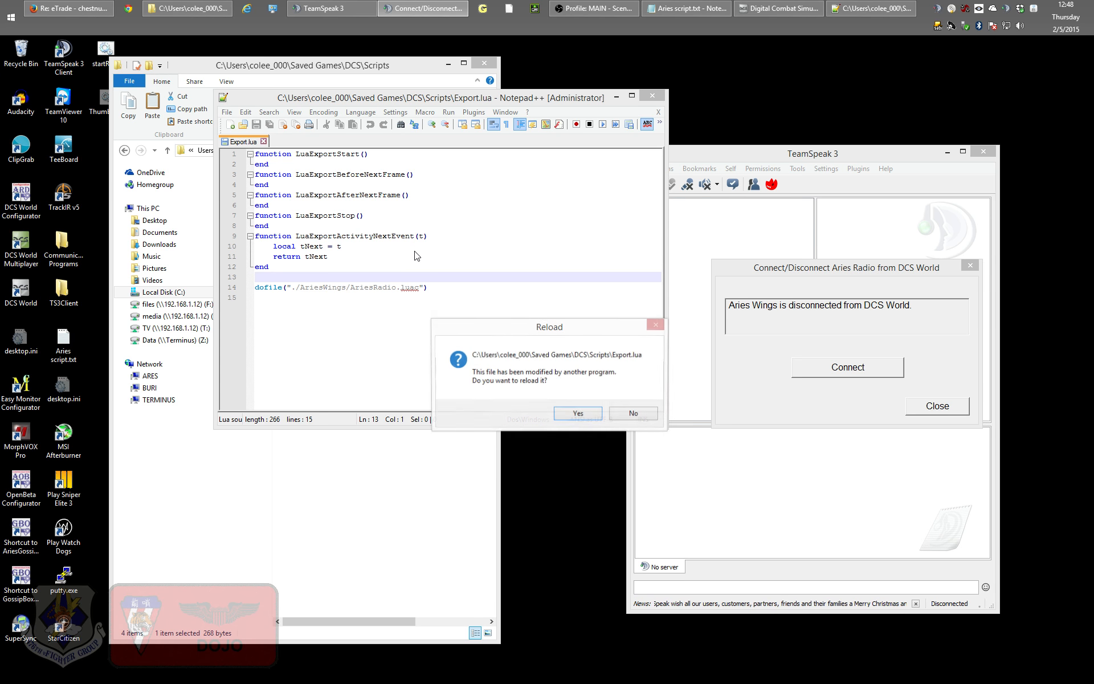
{"action": "left_click", "coordinate": [578, 413]}
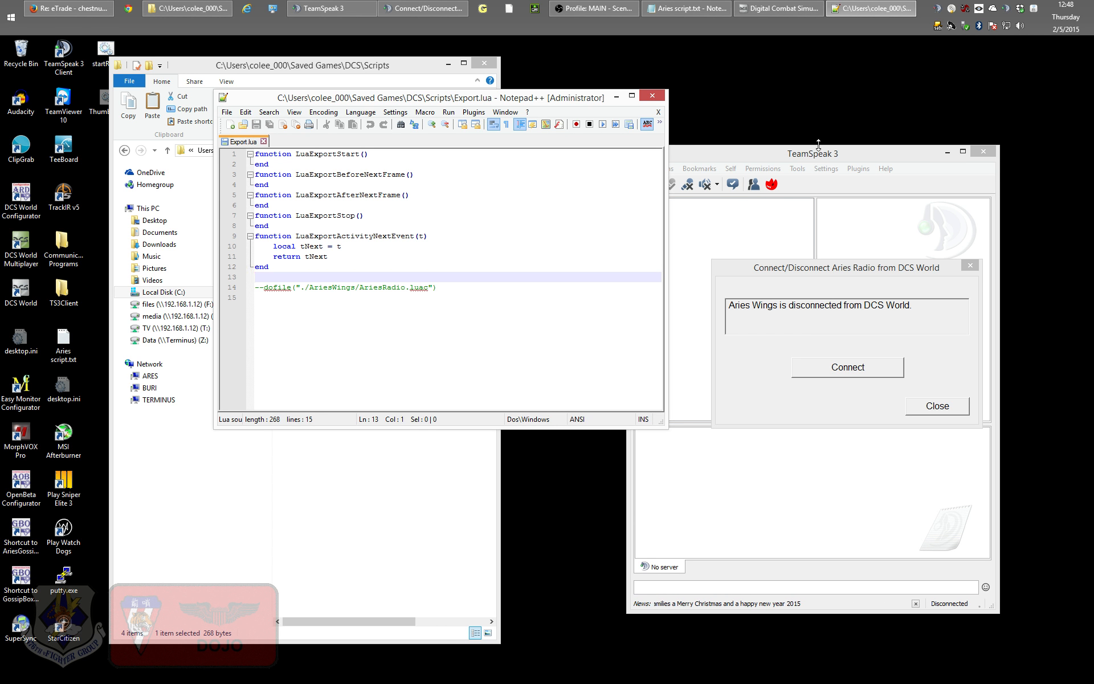
Arrange the TeamSpeak and connection dialog windows, and check the Aries Radio entry in TeamSpeak's plugin manager
{"action": "left_click_drag", "start_coordinate": [819, 155], "coordinate": [700, 202]}
{"action": "left_click_drag", "start_coordinate": [992, 267], "coordinate": [896, 298]}
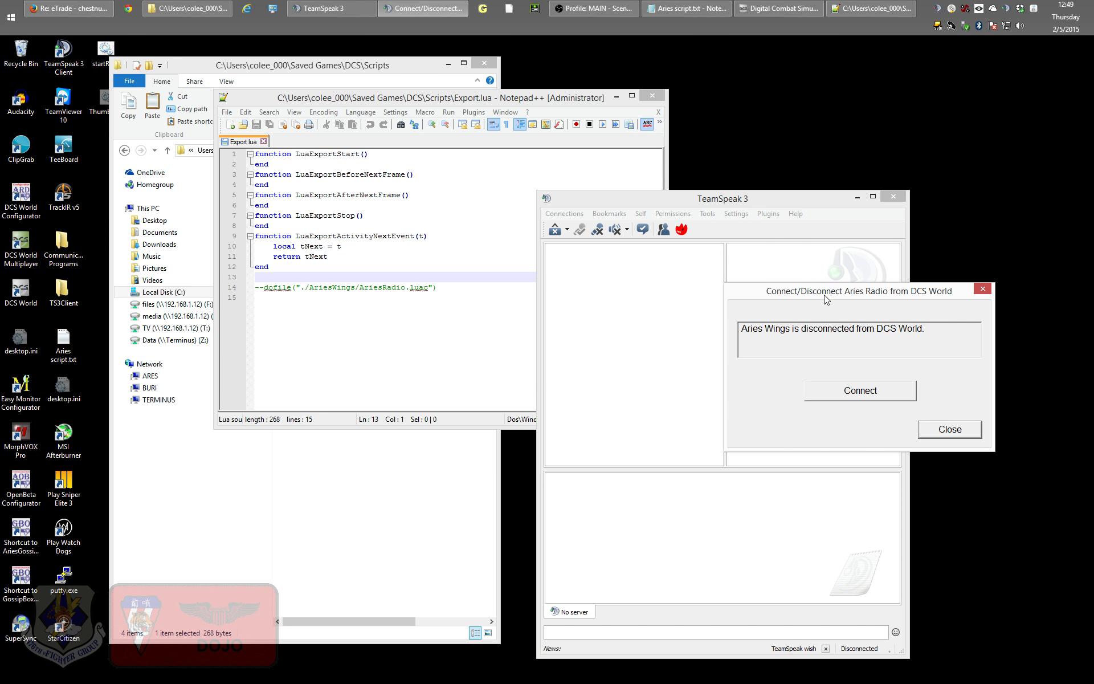
{"action": "left_click_drag", "start_coordinate": [755, 197], "coordinate": [773, 184]}
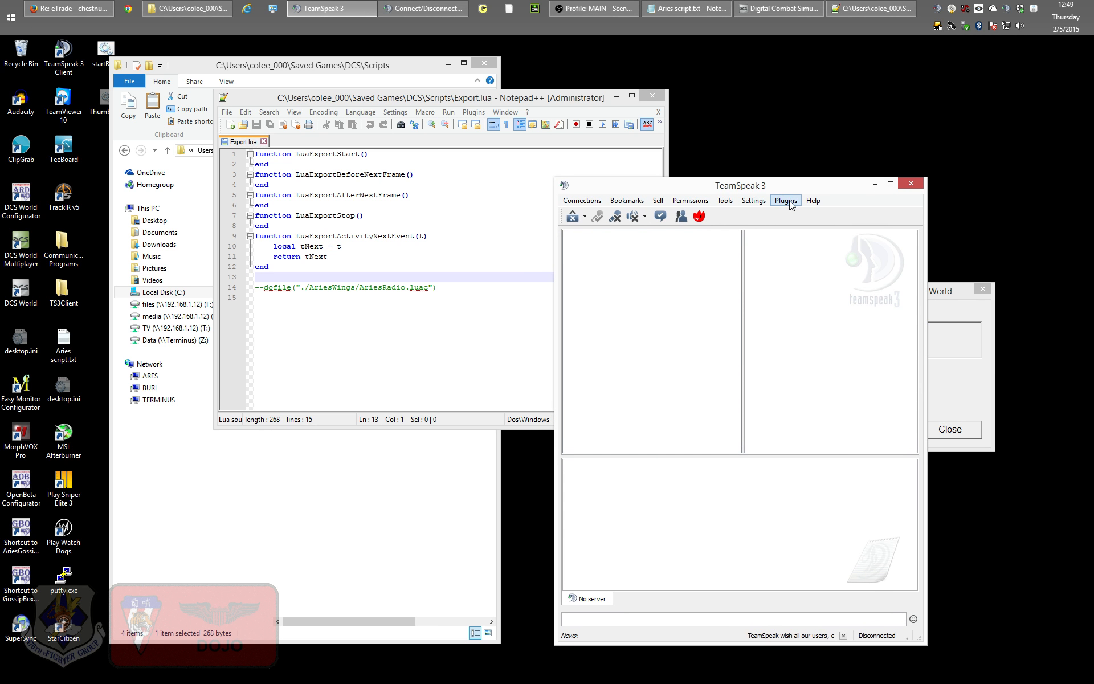
{"action": "left_click", "coordinate": [753, 200]}
{"action": "left_click", "coordinate": [762, 246]}
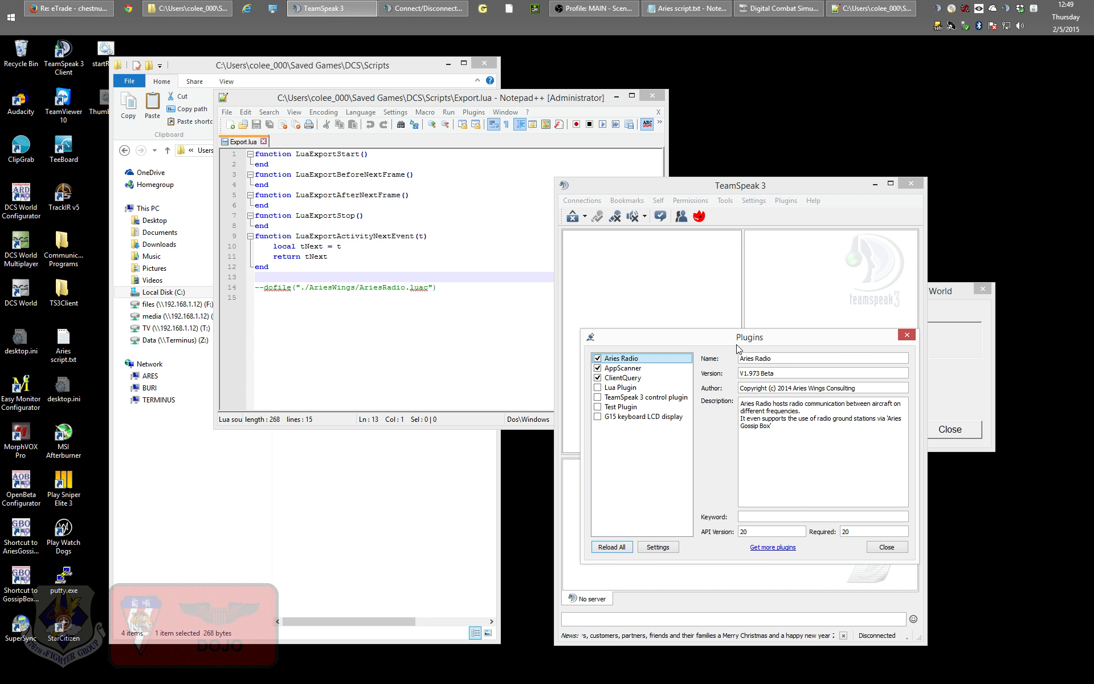
{"action": "left_click", "coordinate": [907, 334]}
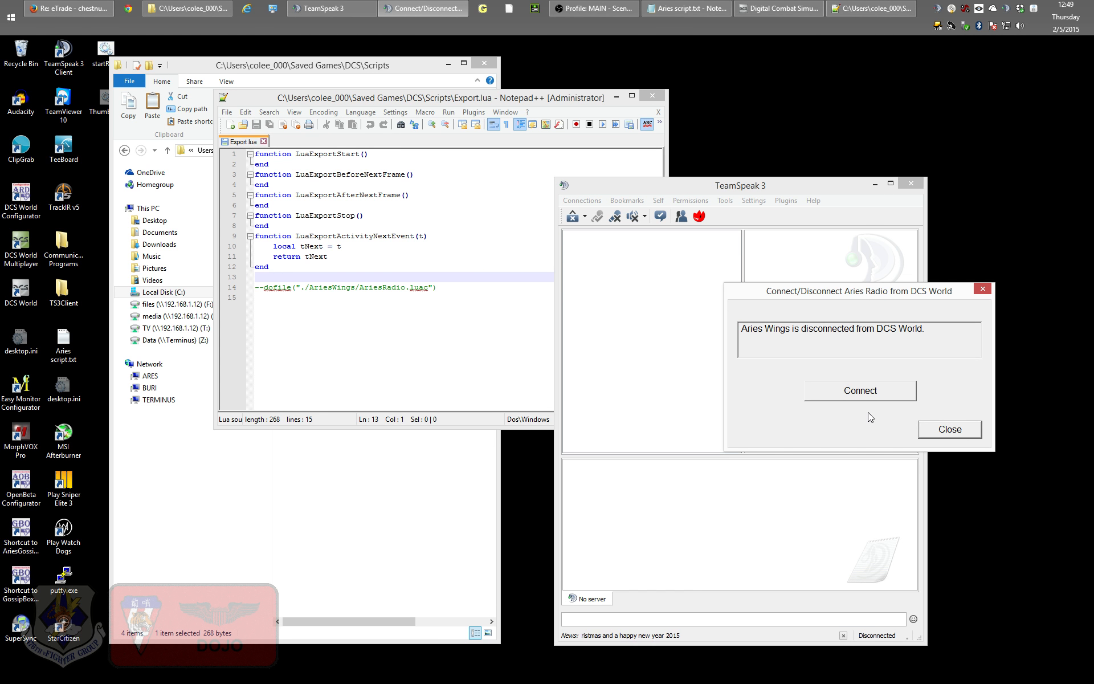
Connect Aries Radio to DCS World, reload Export.lua in Notepad++, and close the editor and connection dialog
{"action": "left_click", "coordinate": [863, 393]}
{"action": "left_click", "coordinate": [403, 329]}
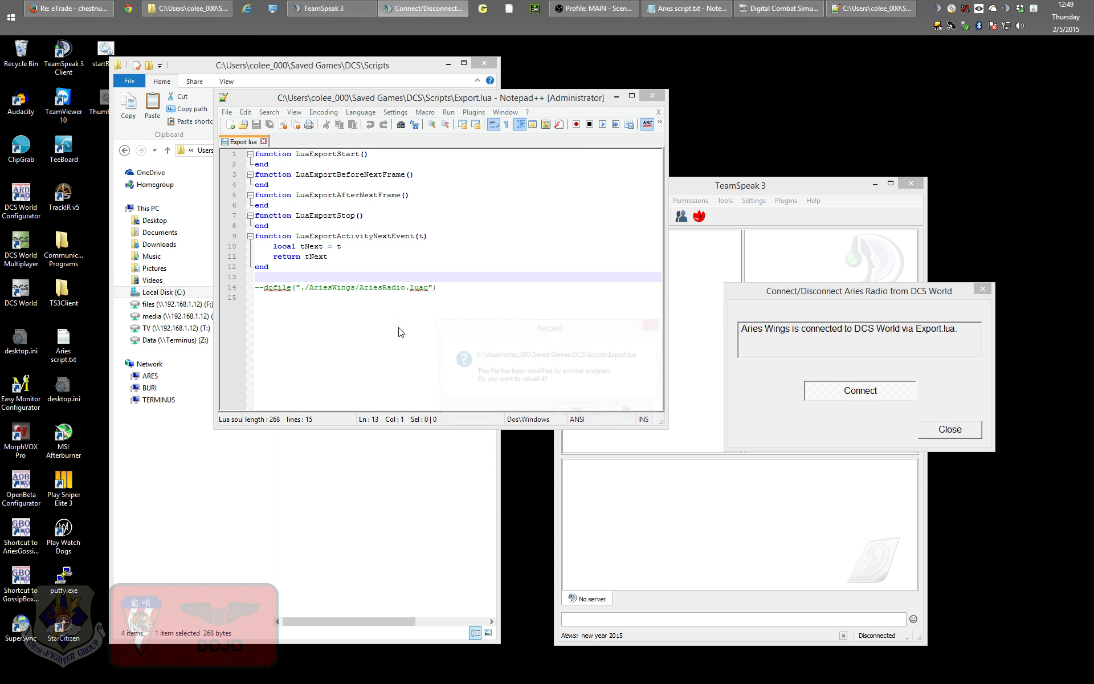
{"action": "left_click", "coordinate": [576, 415]}
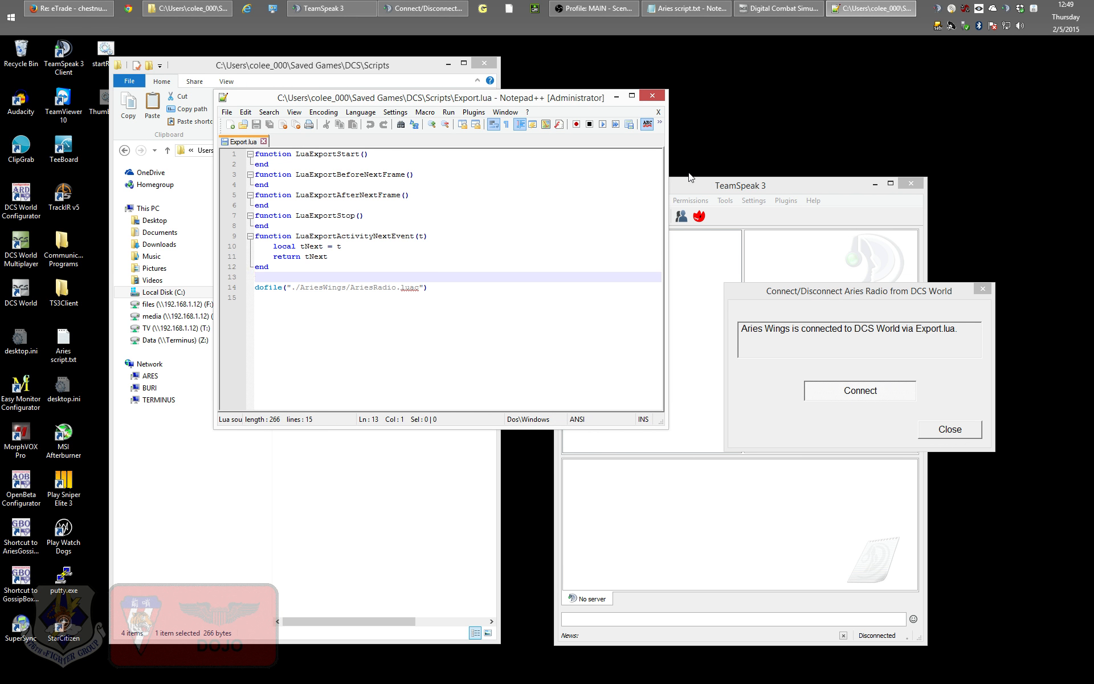
{"action": "left_click", "coordinate": [659, 99]}
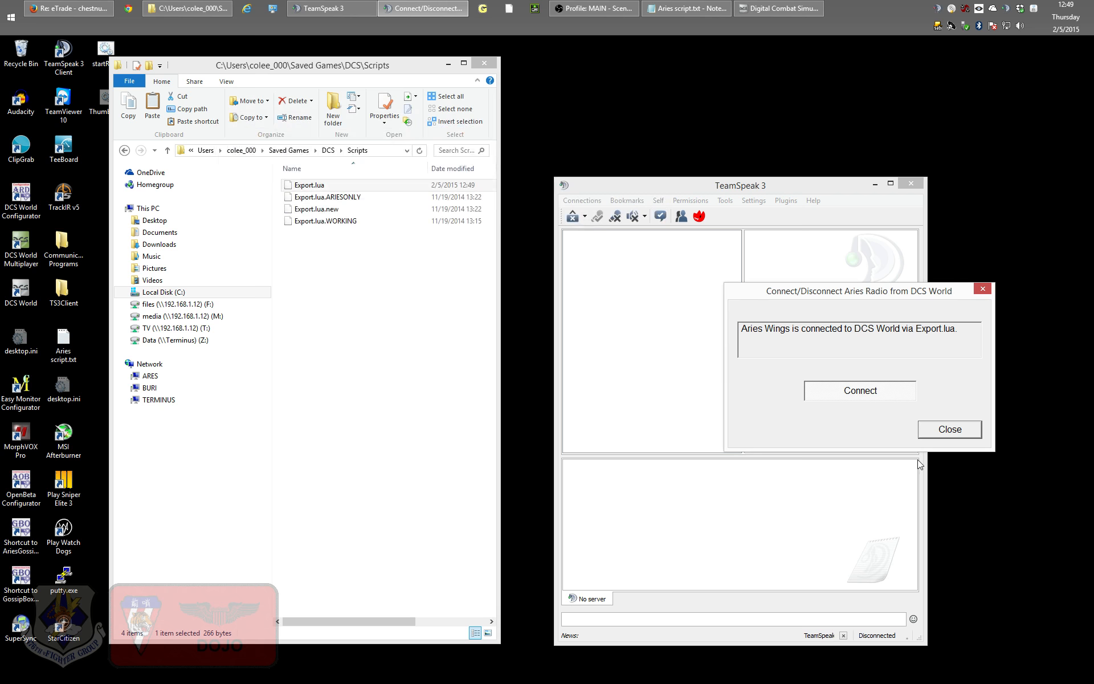
{"action": "left_click", "coordinate": [965, 430]}
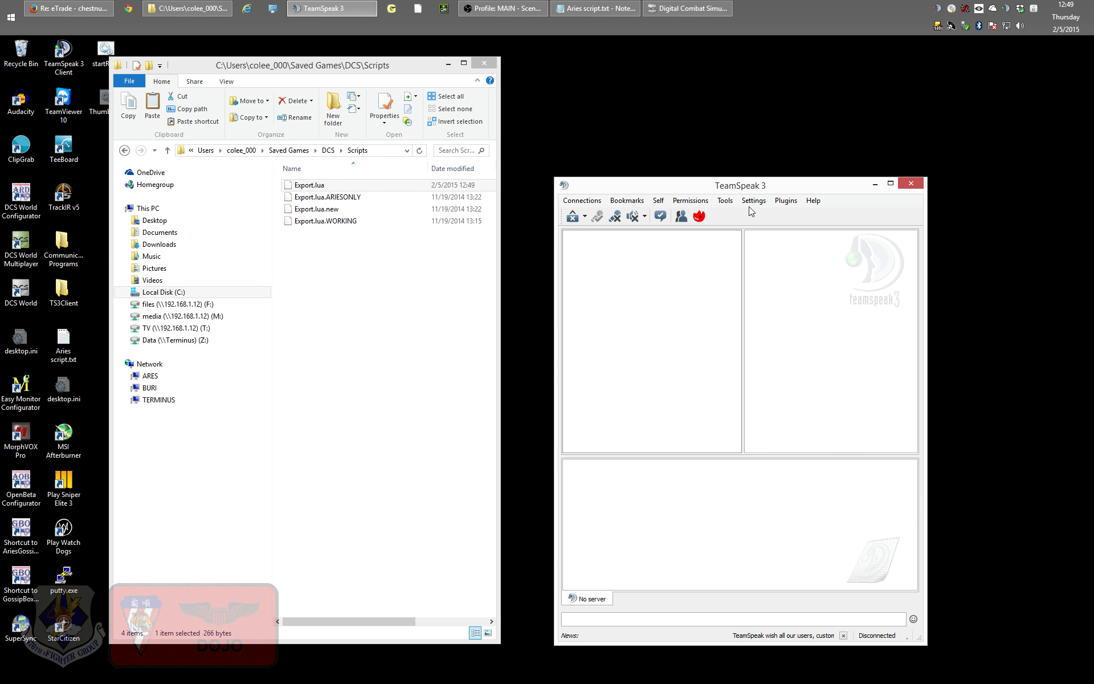
Connect to the bookmarked 476th server in TeamSpeak, and close the client
{"action": "left_click", "coordinate": [625, 202]}
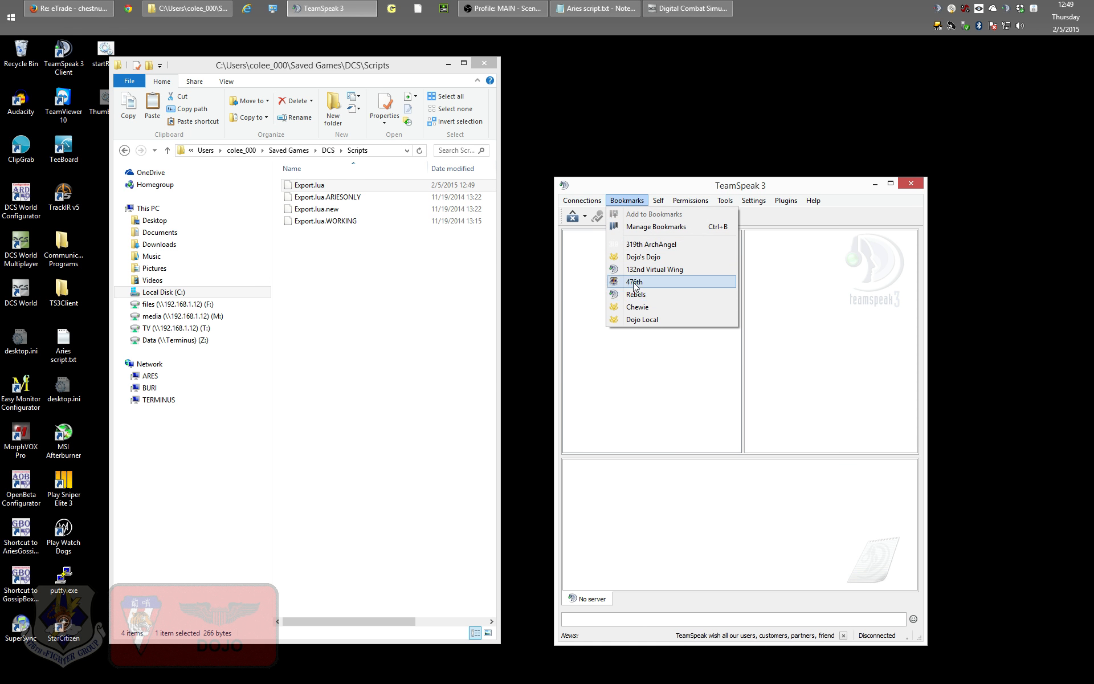
{"action": "left_click", "coordinate": [632, 282]}
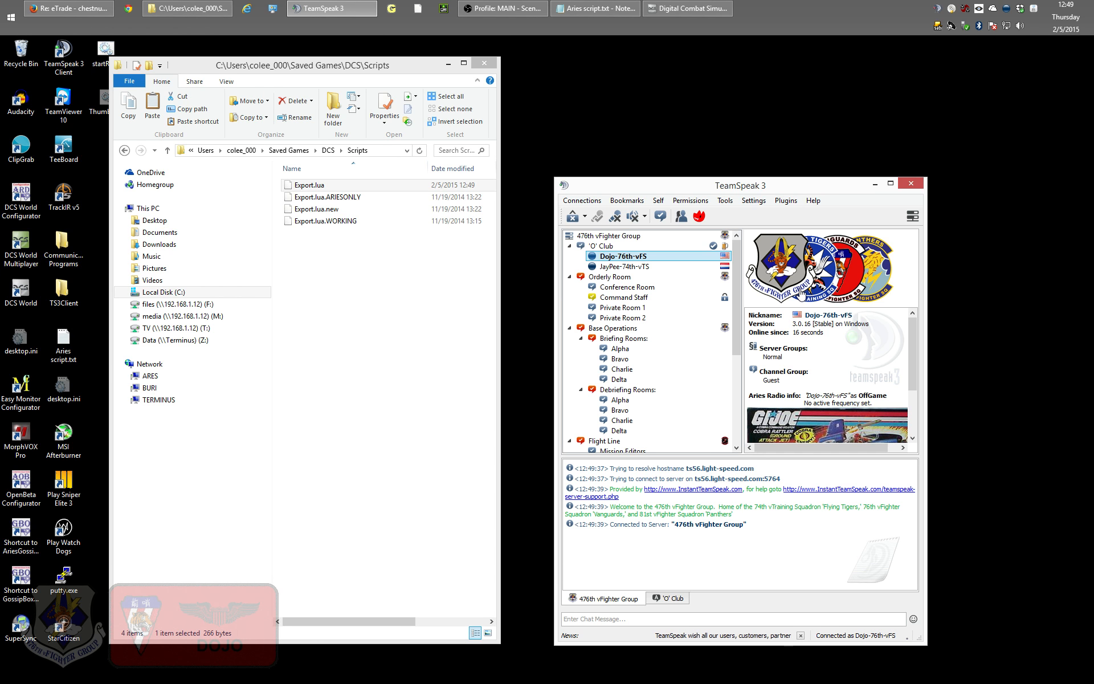
{"action": "left_click", "coordinate": [912, 184]}
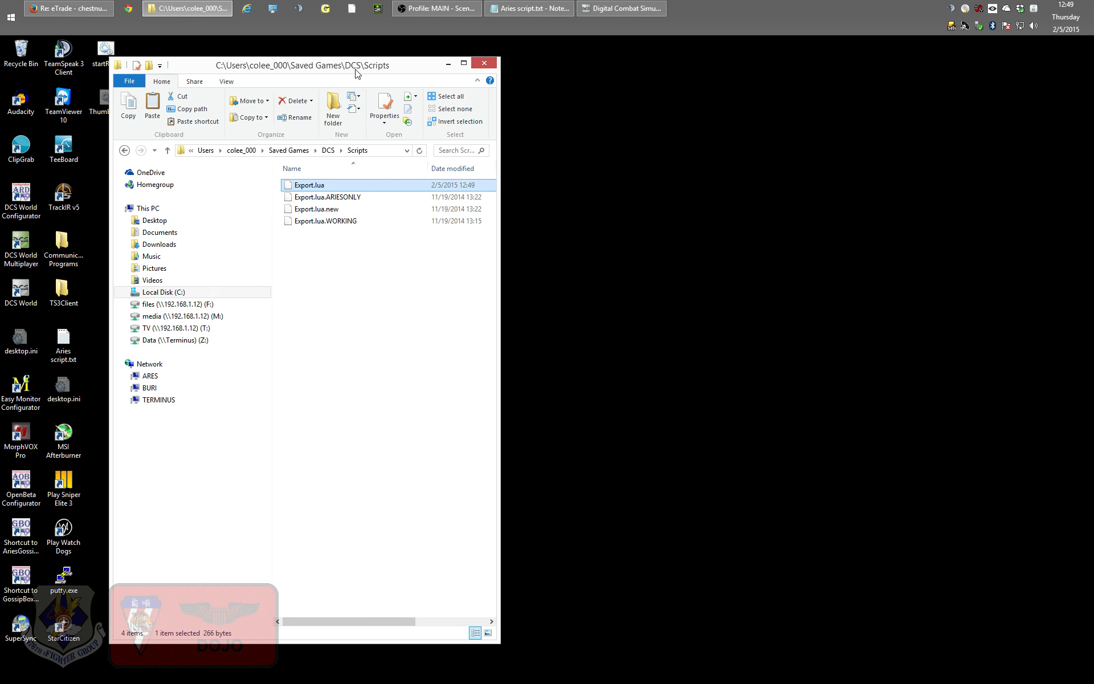
Launch the DCS World Configurator for Aries Radio and arrange its window side by side with the File Explorer window
{"action": "left_click_drag", "start_coordinate": [356, 73], "coordinate": [574, 70]}
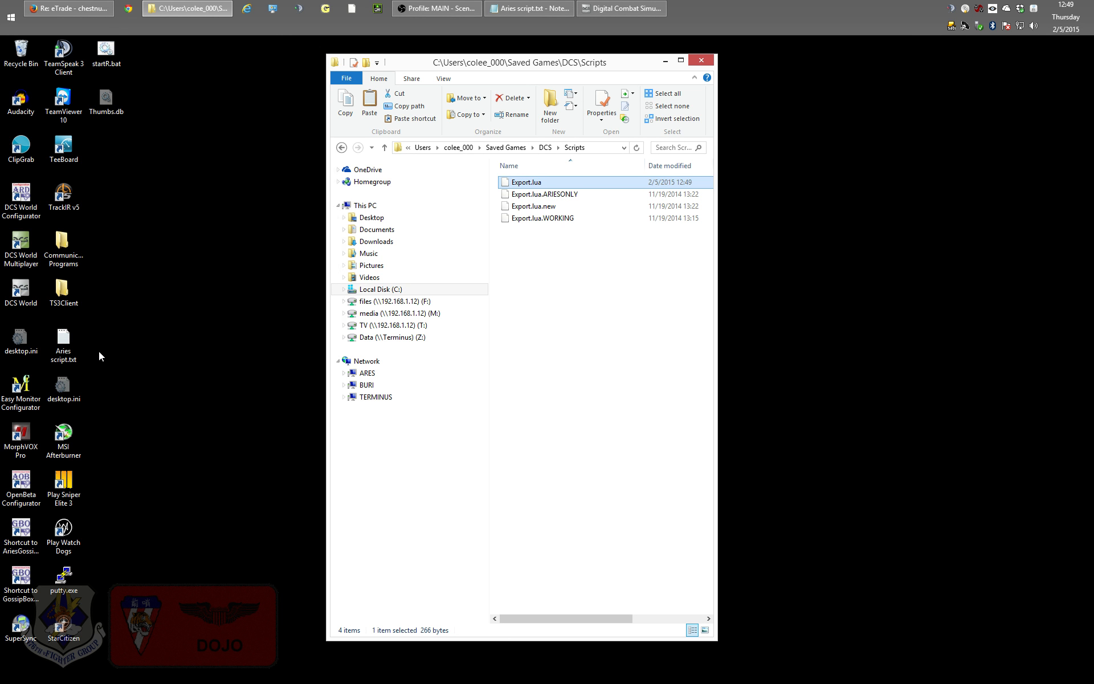
{"action": "left_click", "coordinate": [146, 557]}
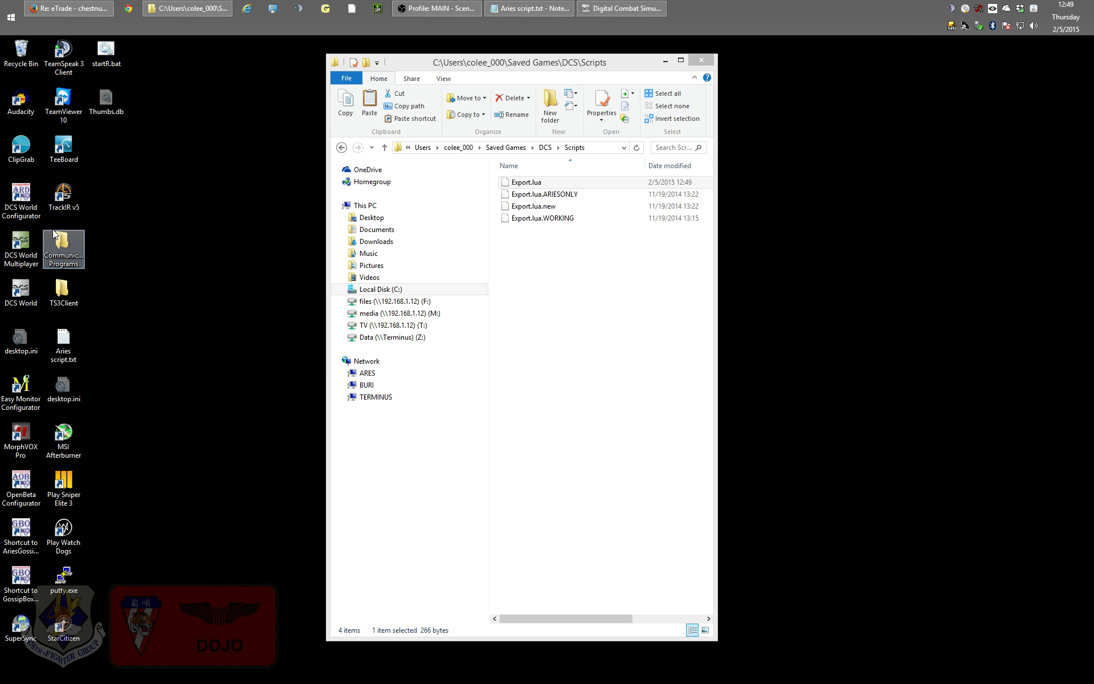
{"action": "double_click", "coordinate": [20, 194]}
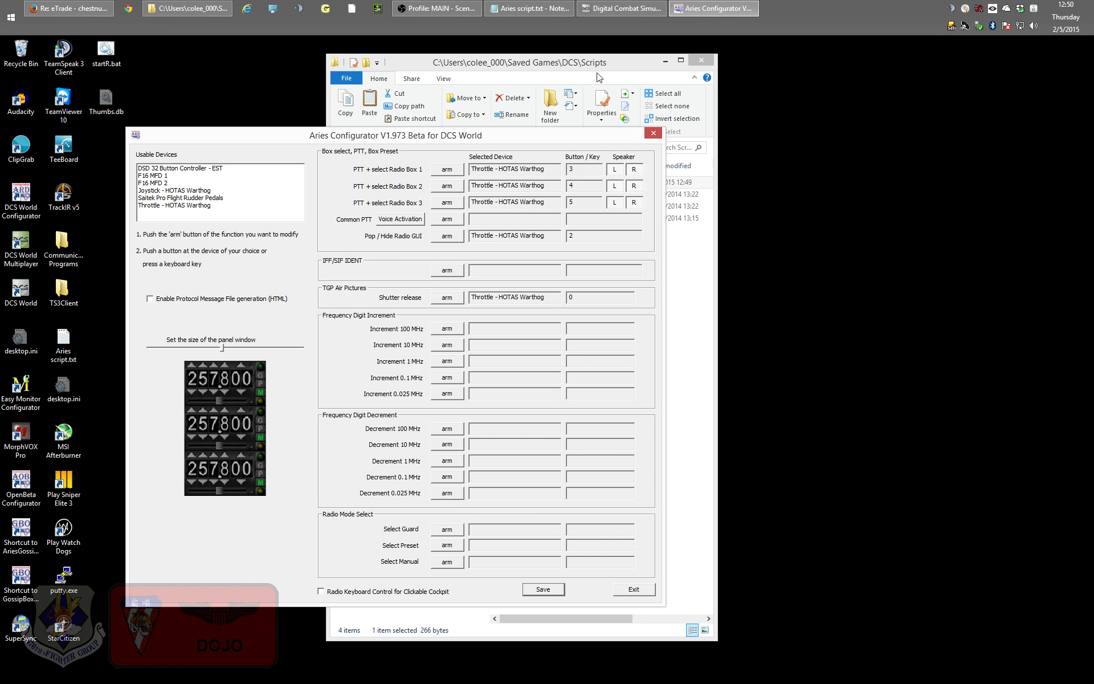
{"action": "left_click_drag", "start_coordinate": [594, 63], "coordinate": [956, 116]}
{"action": "left_click_drag", "start_coordinate": [572, 139], "coordinate": [473, 113]}
{"action": "left_click_drag", "start_coordinate": [838, 109], "coordinate": [775, 73]}
{"action": "left_click", "coordinate": [854, 290]}
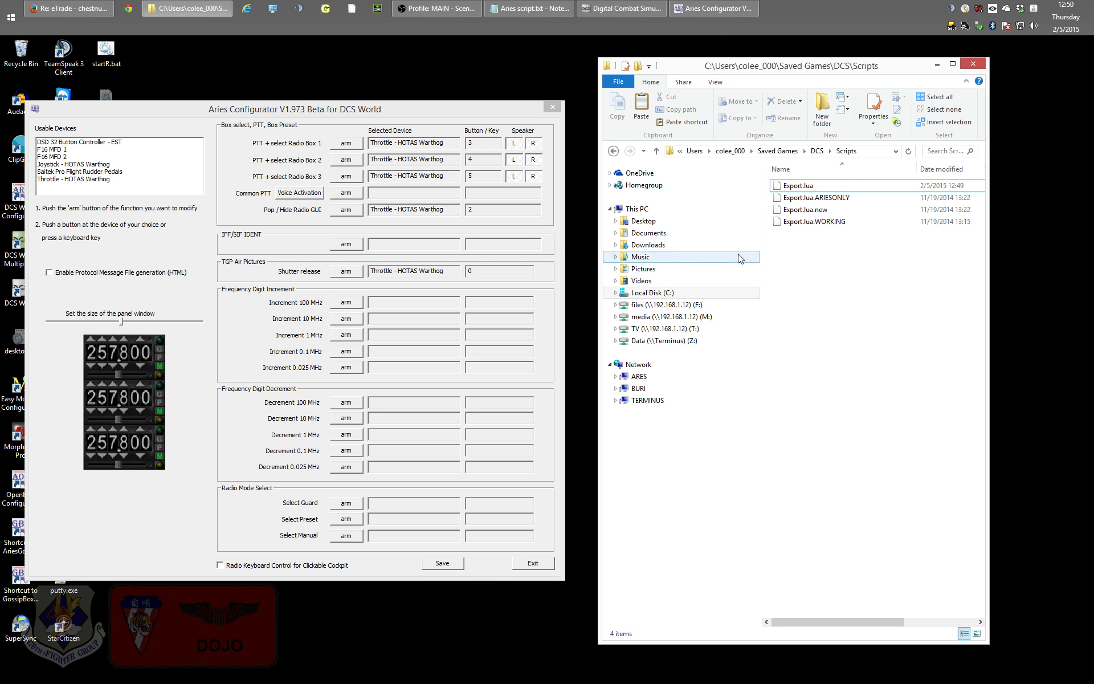
{"action": "left_click", "coordinate": [443, 228]}
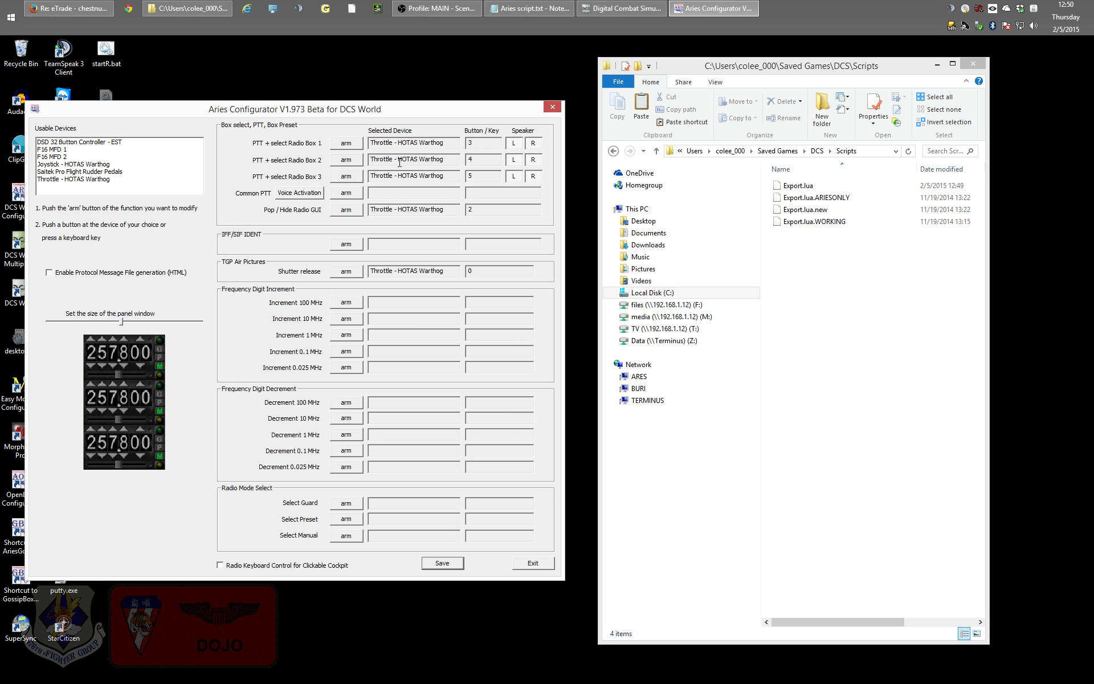
Browse in File Explorer to the Program Files\Eagle Dynamics\DCS World\AriesWings folder on drive C
{"action": "left_click", "coordinate": [639, 294]}
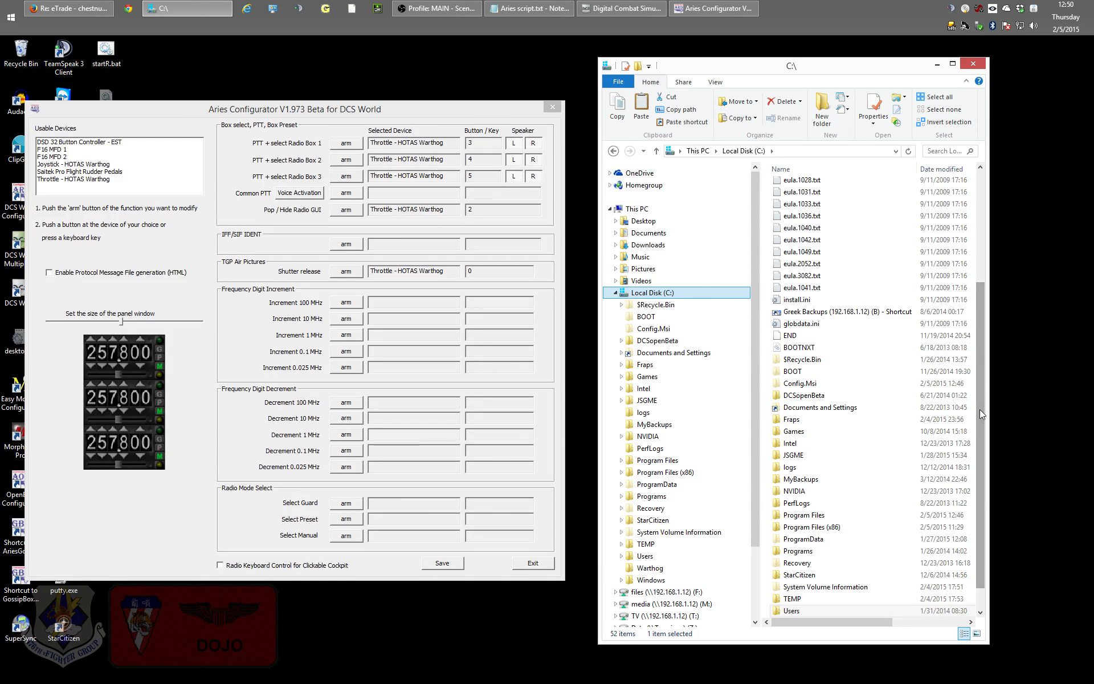
{"action": "scroll", "coordinate": [888, 462], "scroll_direction": "down", "scroll_amount": 1}
{"action": "double_click", "coordinate": [806, 492]}
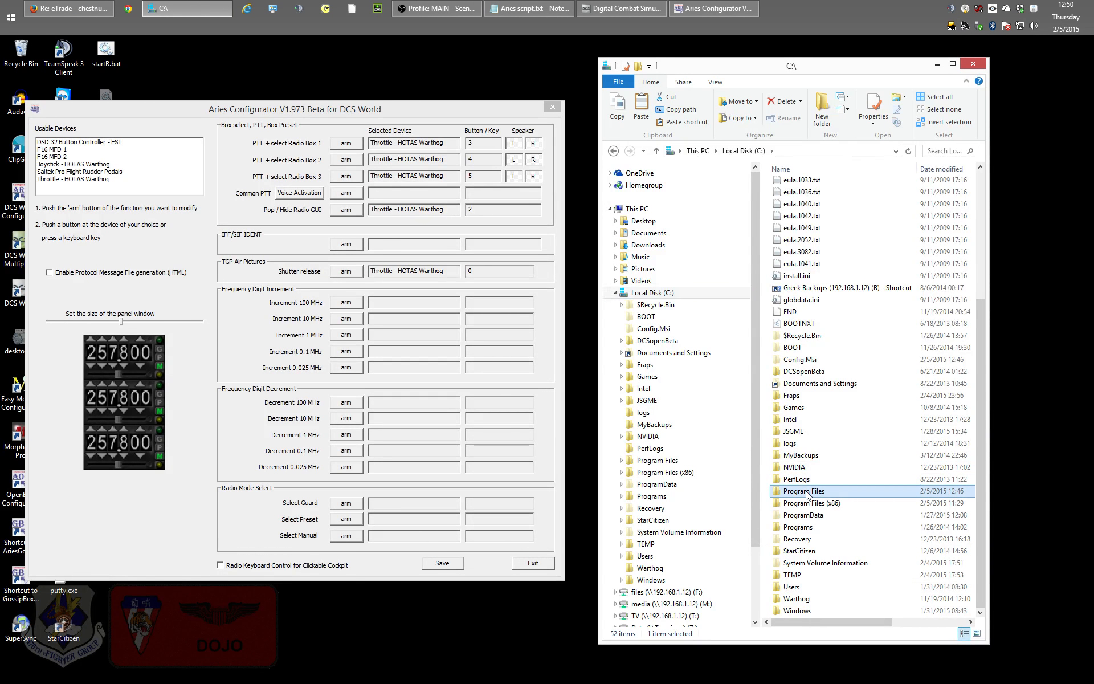
{"action": "left_click", "coordinate": [802, 282]}
{"action": "double_click", "coordinate": [803, 282]}
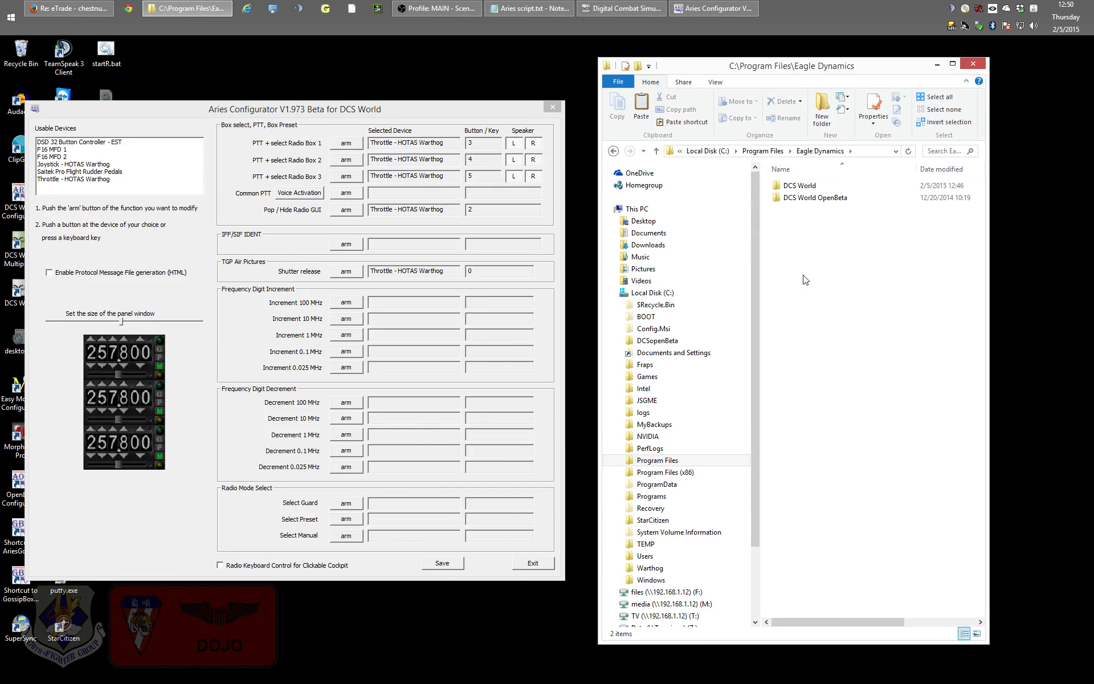
{"action": "double_click", "coordinate": [809, 187]}
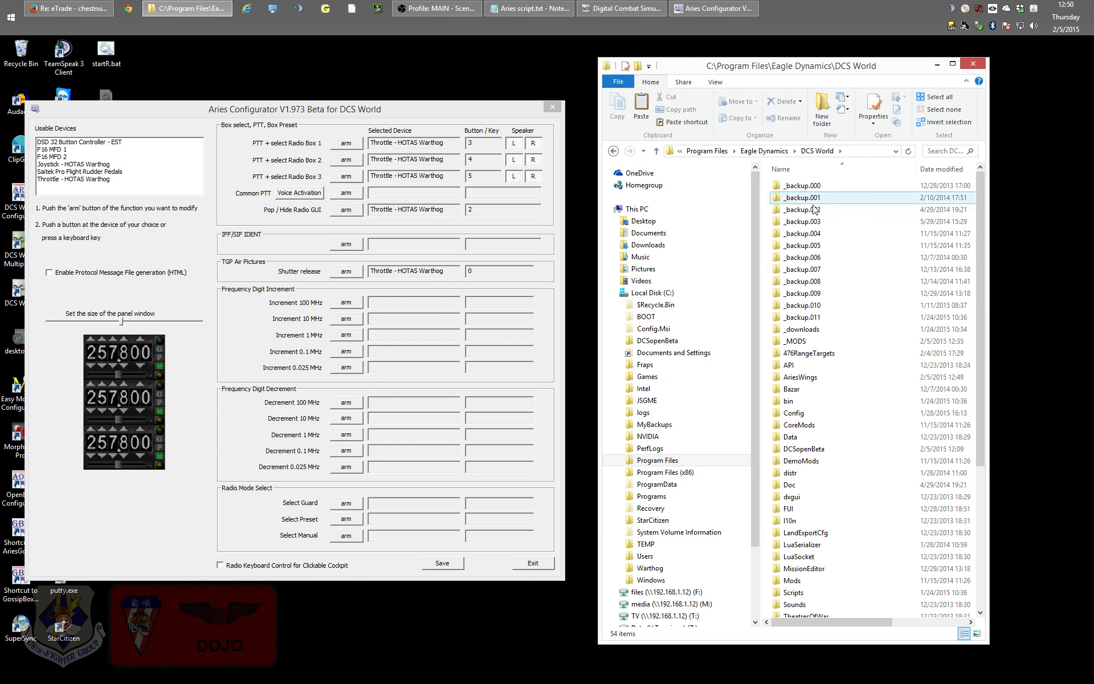
{"action": "double_click", "coordinate": [801, 377]}
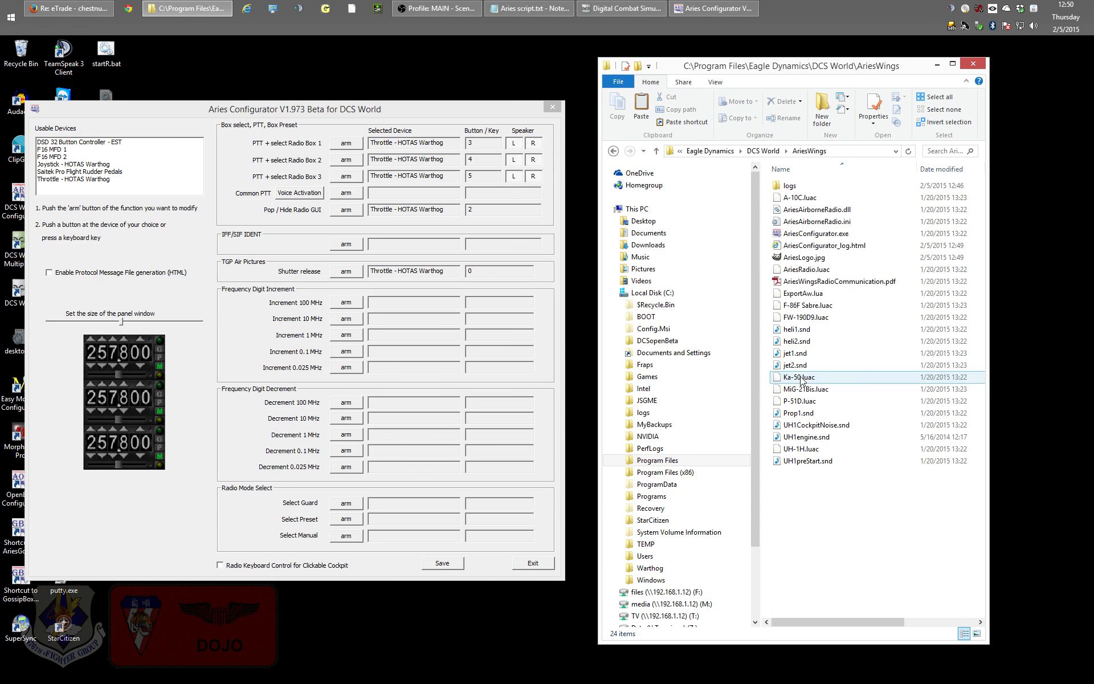
Open AriesAirborneRadio.ini in Notepad++ and place its window beside Aries Configurator
{"action": "left_click", "coordinate": [804, 223]}
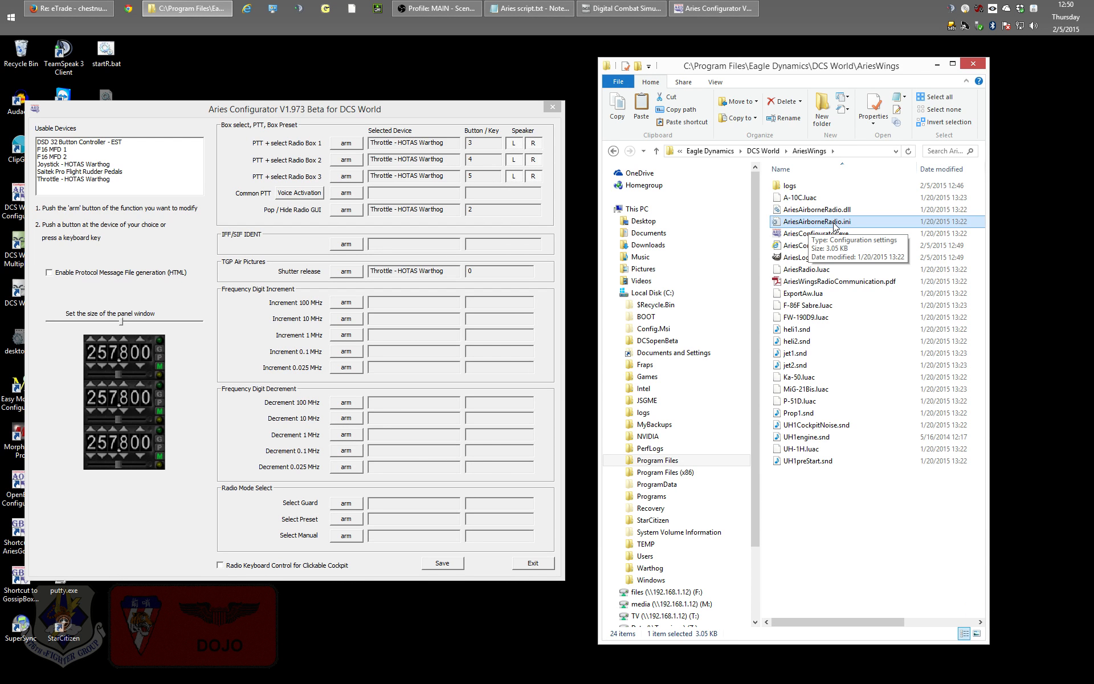
{"action": "right_click", "coordinate": [828, 225]}
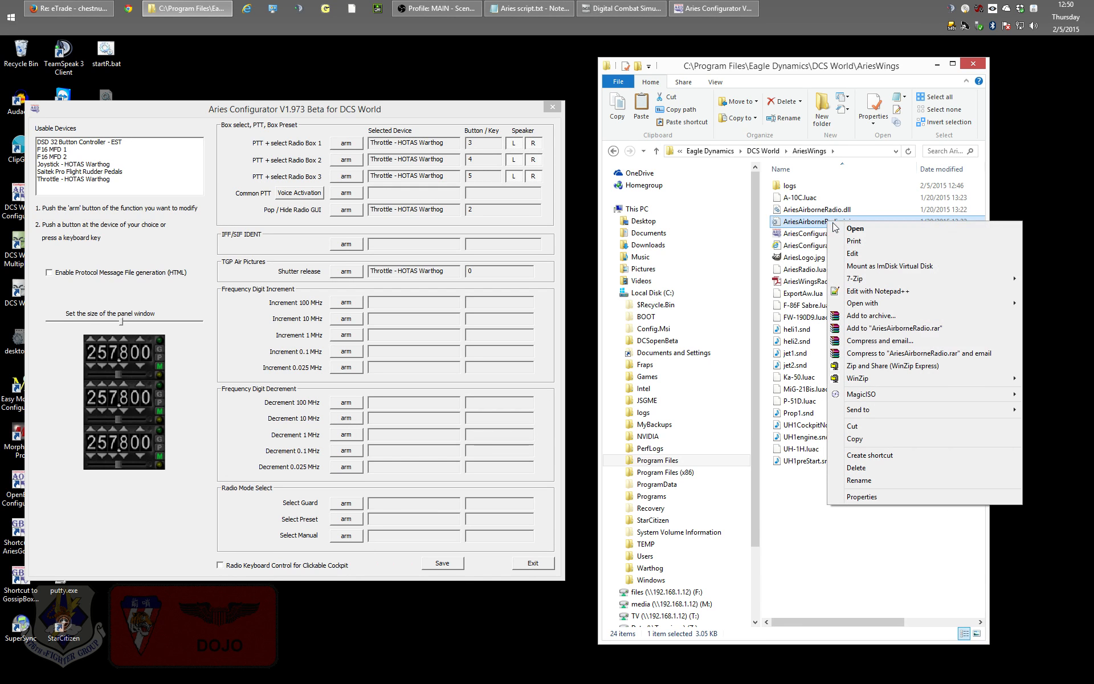
{"action": "left_click", "coordinate": [857, 291]}
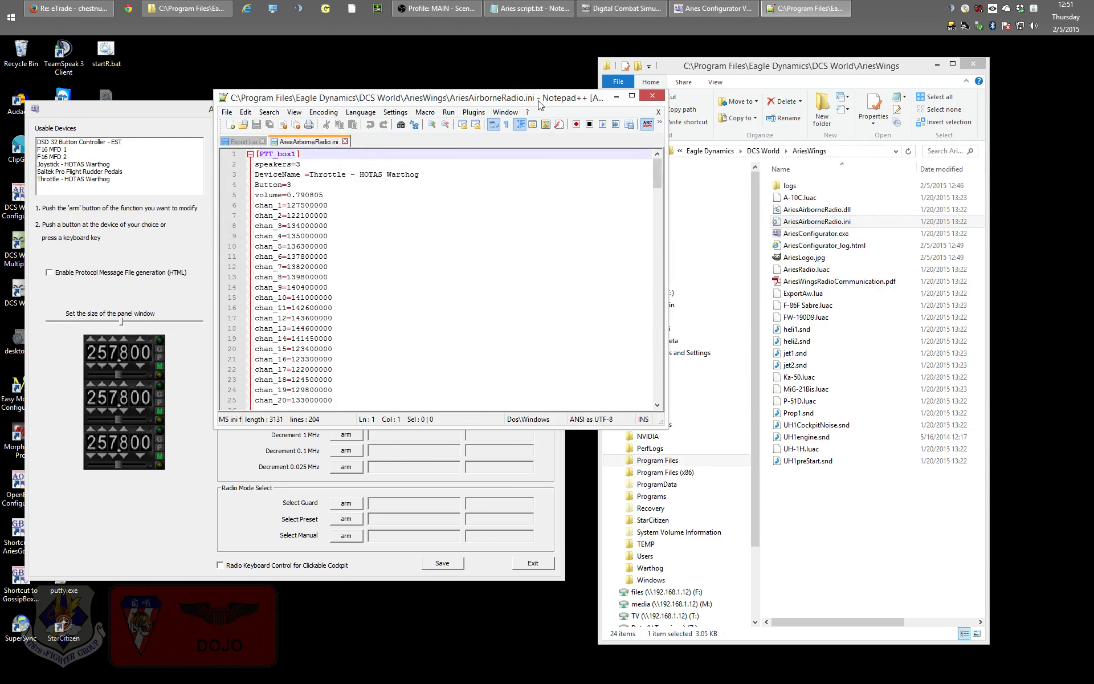
{"action": "left_click_drag", "start_coordinate": [541, 104], "coordinate": [941, 137]}
Compare the Radio Box 1 device and button in Aries Configurator with the PTT_box1 entries in AriesAirborneRadio.ini
{"action": "left_click", "coordinate": [342, 117]}
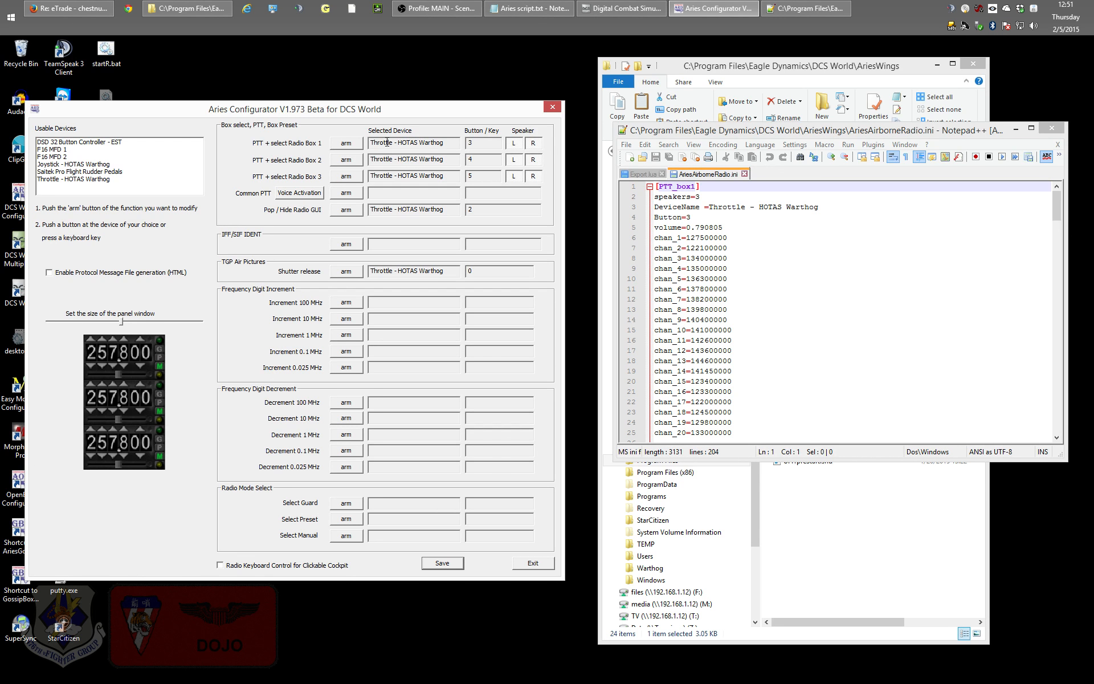
{"action": "left_click", "coordinate": [478, 144]}
{"action": "left_click", "coordinate": [707, 218]}
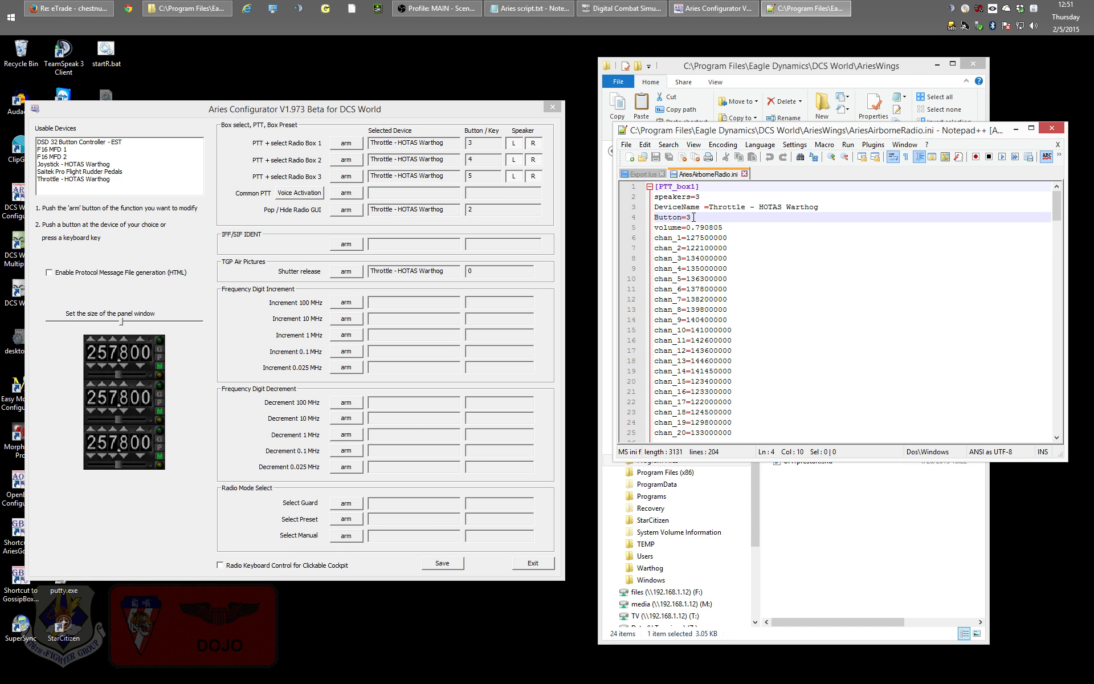
{"action": "left_click", "coordinate": [478, 143]}
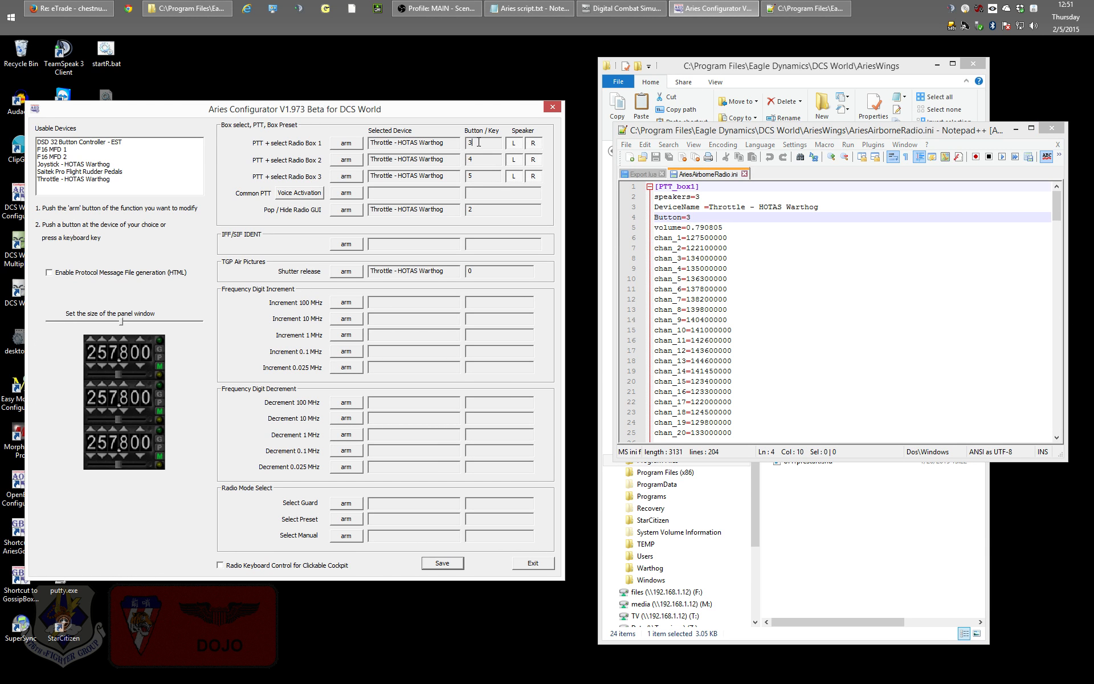
Assign button 2 of the HOTAS Warthog throttle to PTT + select Radio Box 1, and save the configuration
{"action": "left_click", "coordinate": [353, 147]}
{"action": "left_click", "coordinate": [700, 218]}
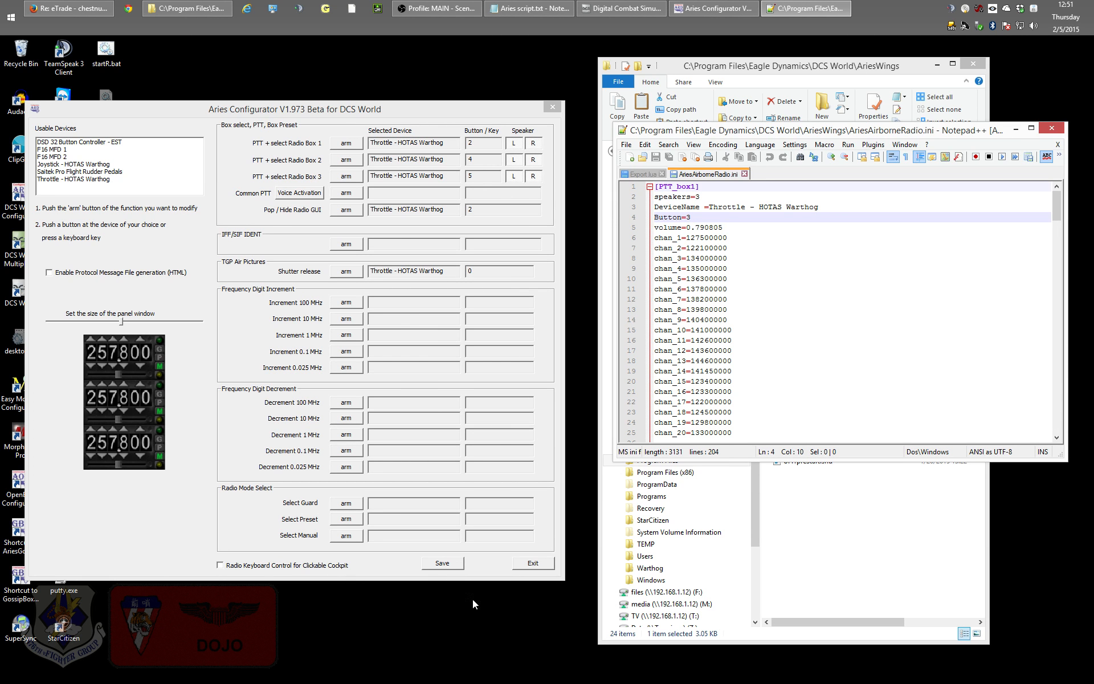
{"action": "left_click", "coordinate": [439, 566]}
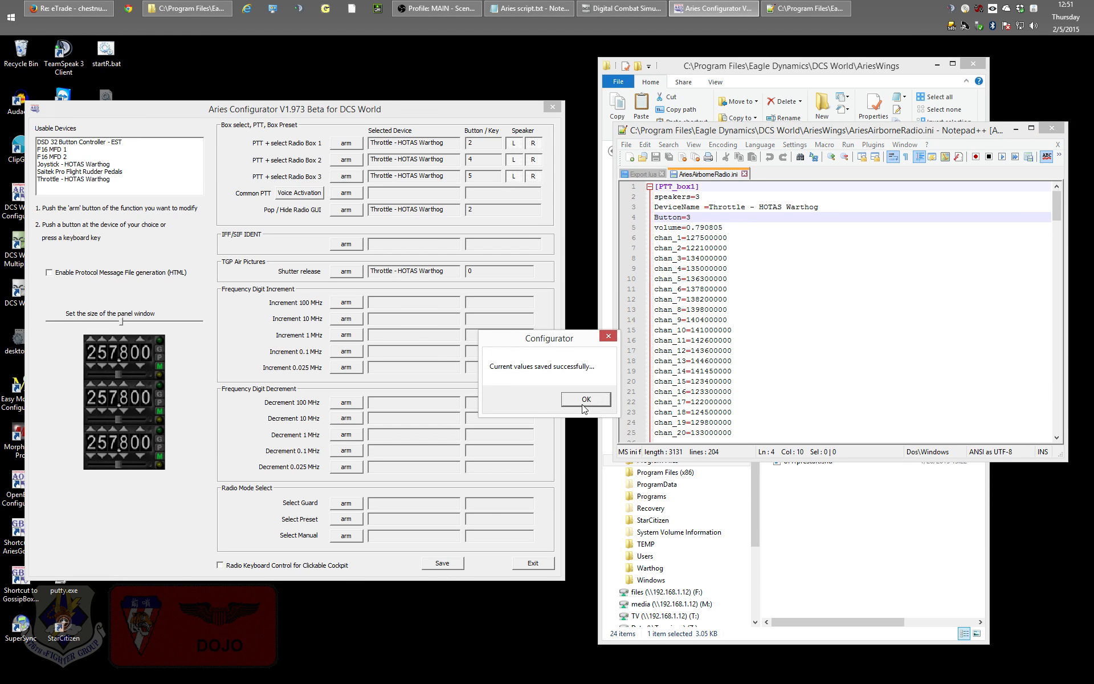
{"action": "left_click", "coordinate": [584, 405]}
Reload AriesAirborneRadio.ini, check its modified date and Radio Box 1 button against the configurator, and close Notepad++
{"action": "left_click", "coordinate": [622, 372]}
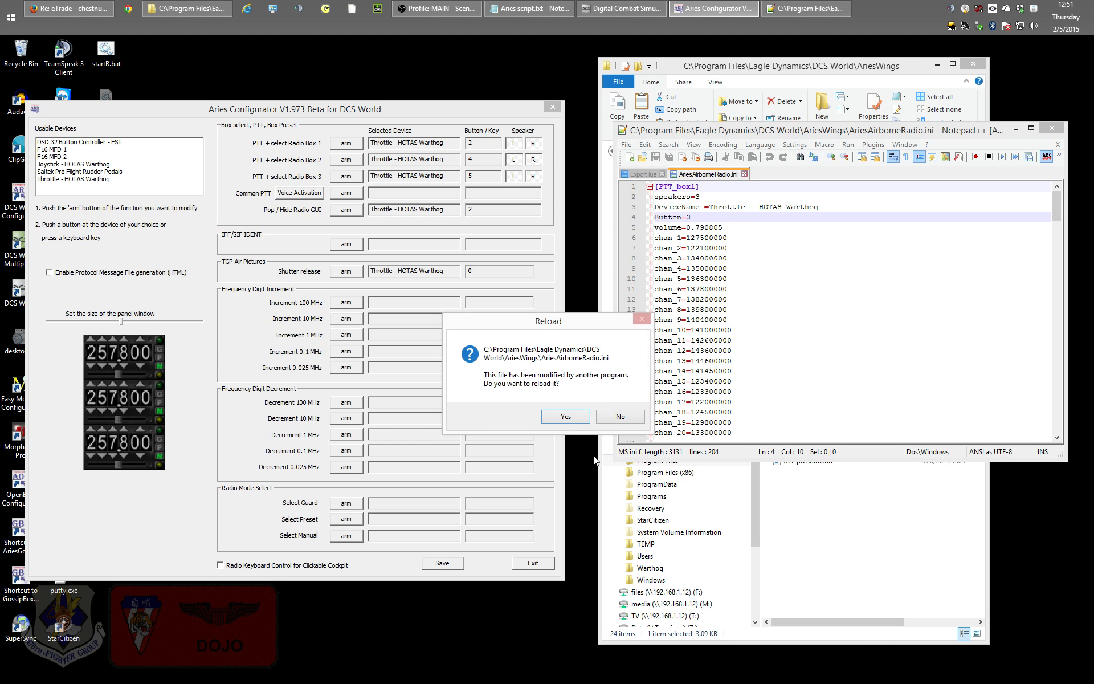
{"action": "left_click", "coordinate": [565, 417]}
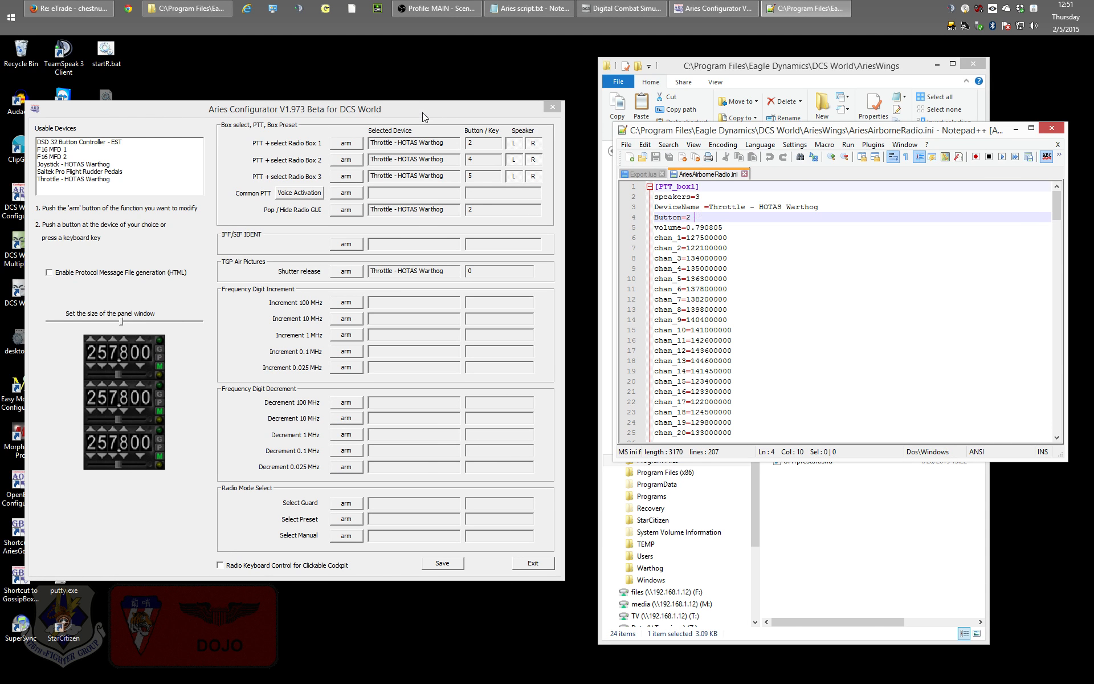
{"action": "left_click_drag", "start_coordinate": [789, 136], "coordinate": [793, 477]}
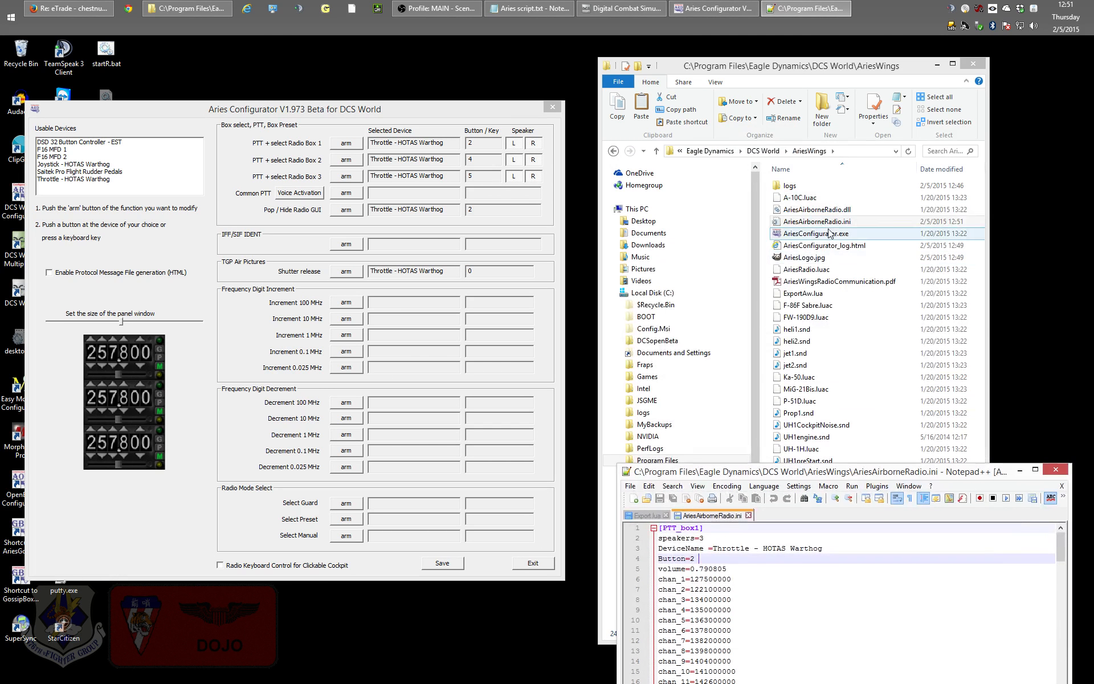
{"action": "left_click", "coordinate": [822, 226]}
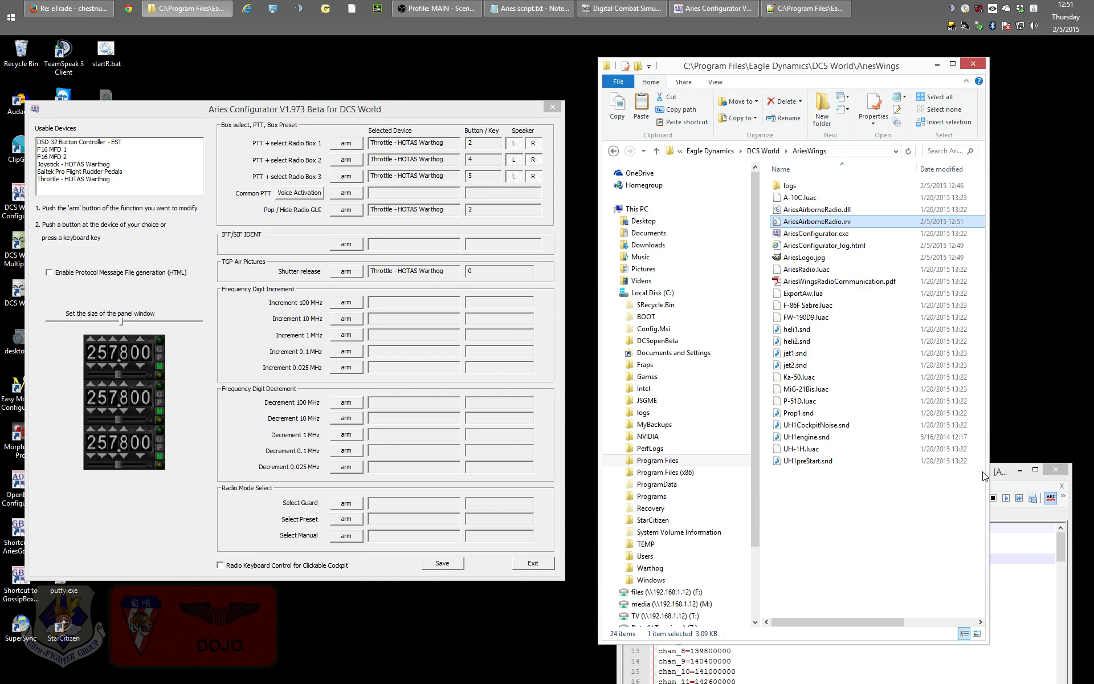
{"action": "left_click", "coordinate": [1008, 469]}
{"action": "left_click_drag", "start_coordinate": [967, 476], "coordinate": [958, 212]}
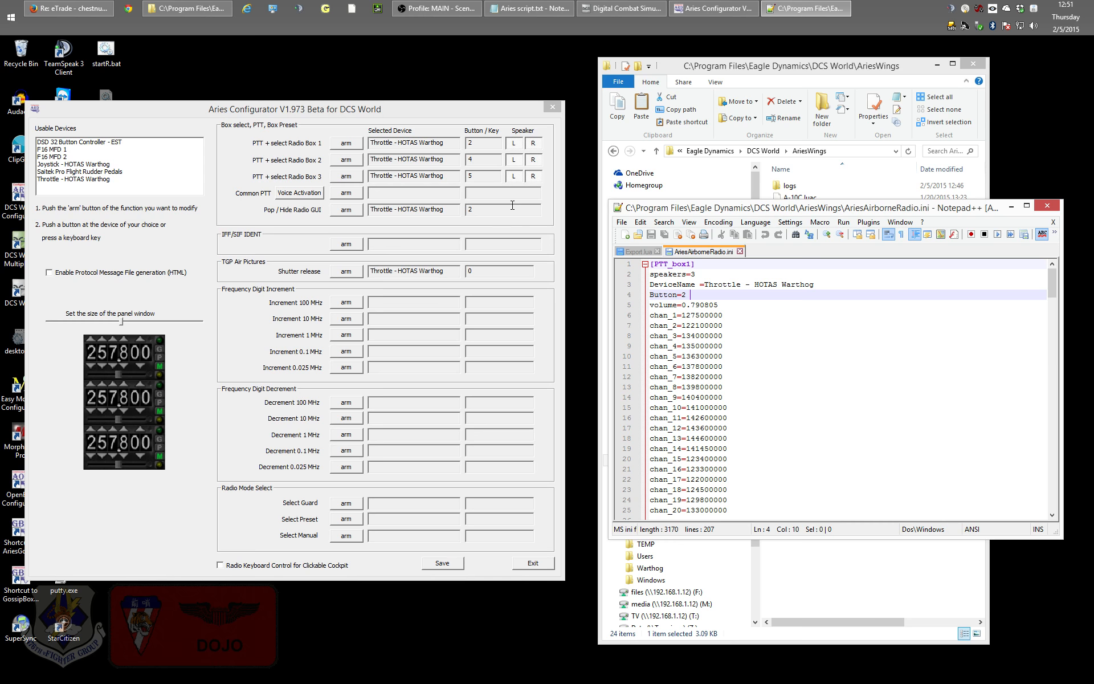
{"action": "left_click", "coordinate": [479, 141]}
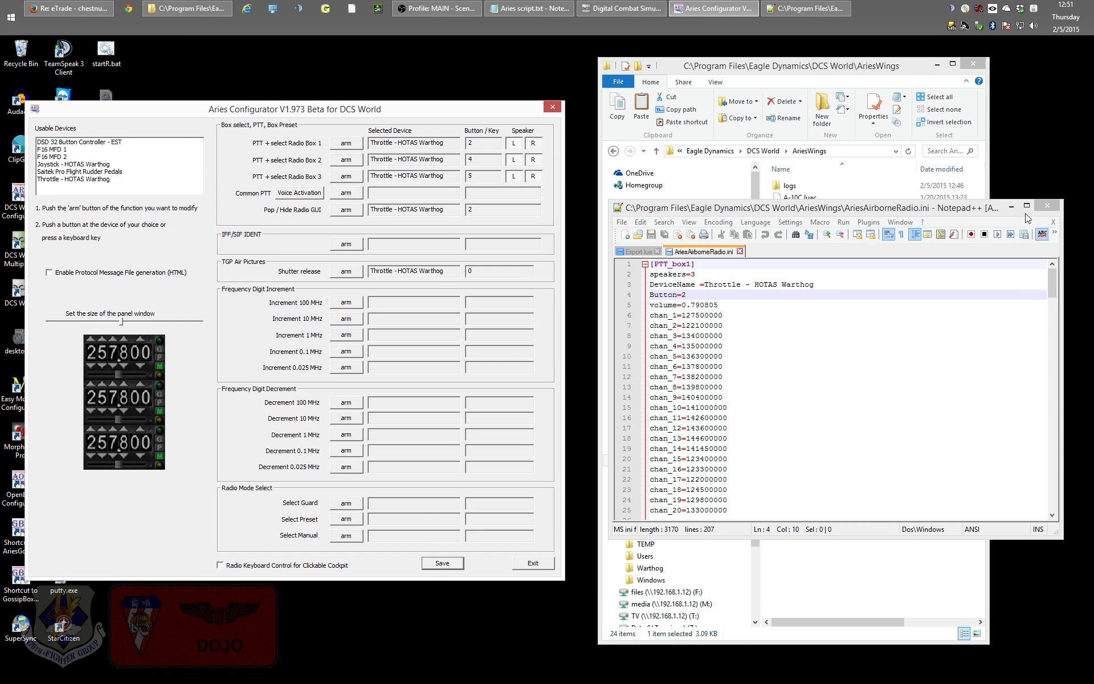
{"action": "left_click", "coordinate": [1047, 205]}
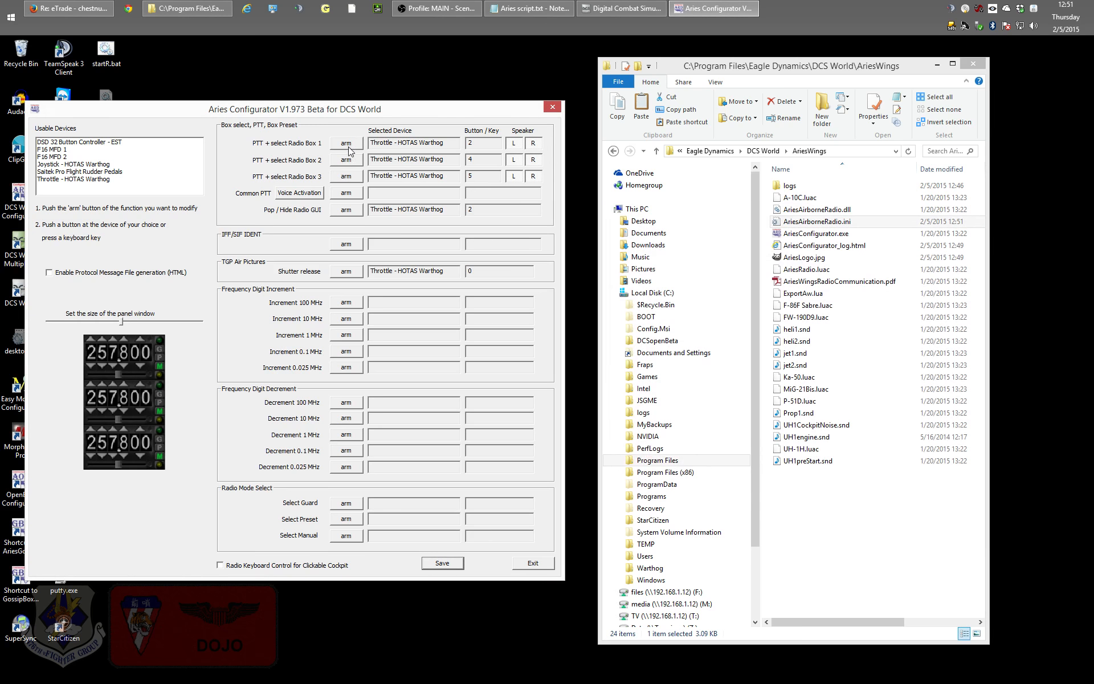
Bind Radio Box 1 to throttle button 3 and Pop / Hide Radio GUI to button 2, clear Shutter release, and save the configuration
{"action": "left_click", "coordinate": [346, 143]}
{"action": "left_click", "coordinate": [348, 210]}
{"action": "left_click", "coordinate": [344, 272]}
{"action": "left_click", "coordinate": [442, 563]}
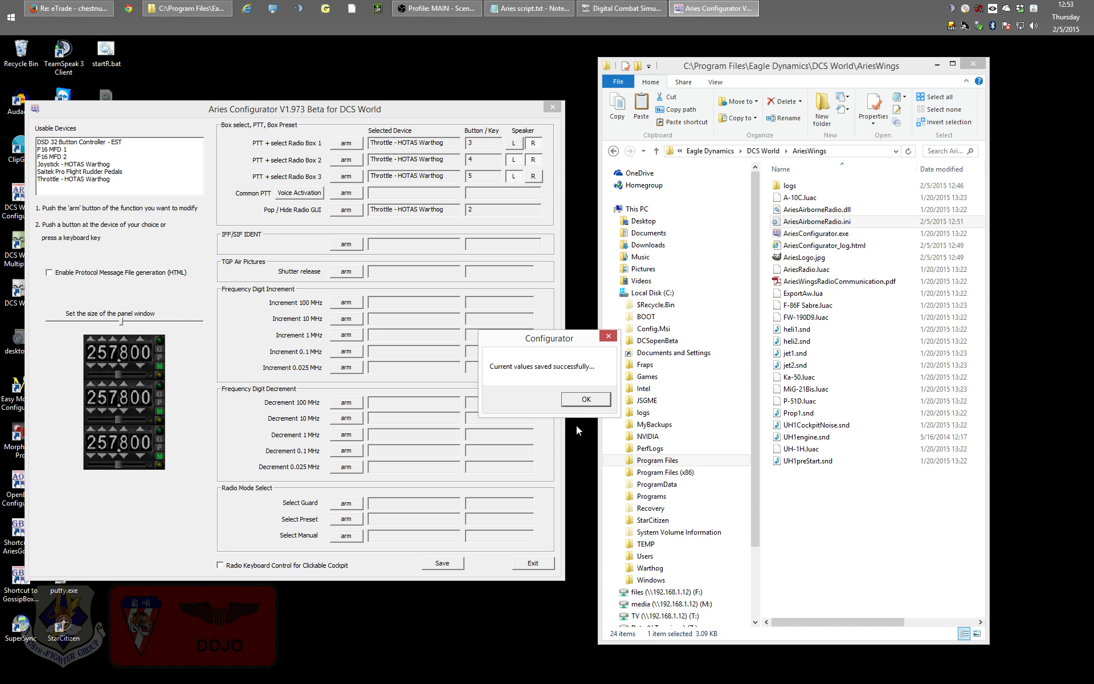
{"action": "left_click", "coordinate": [593, 399]}
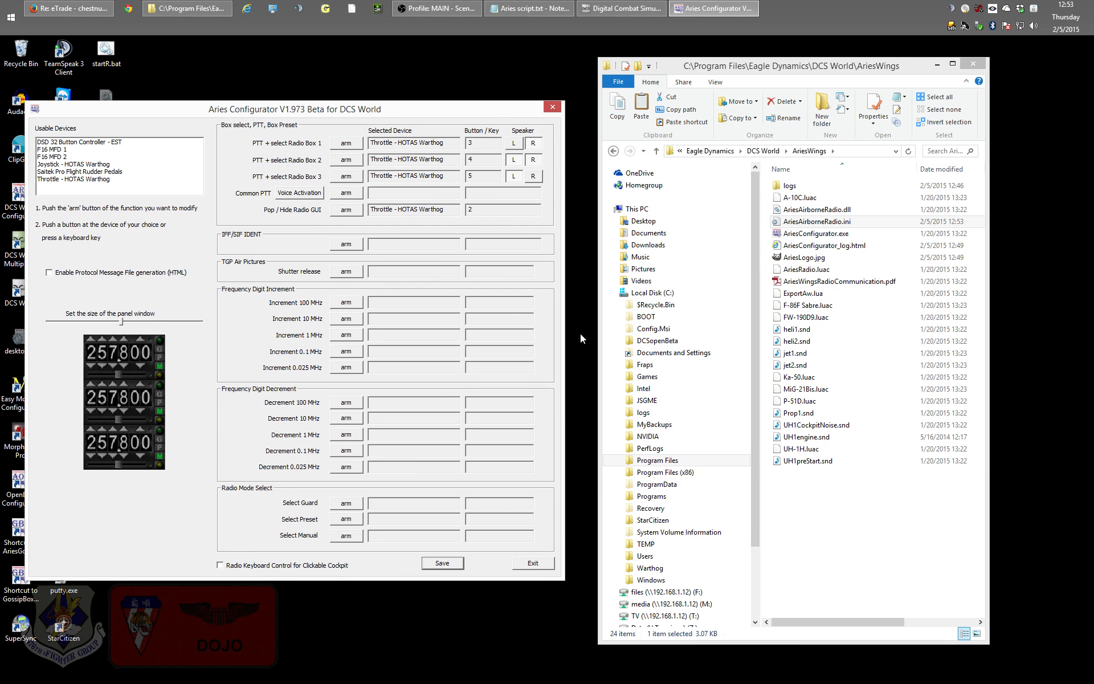
{"action": "left_click", "coordinate": [809, 221]}
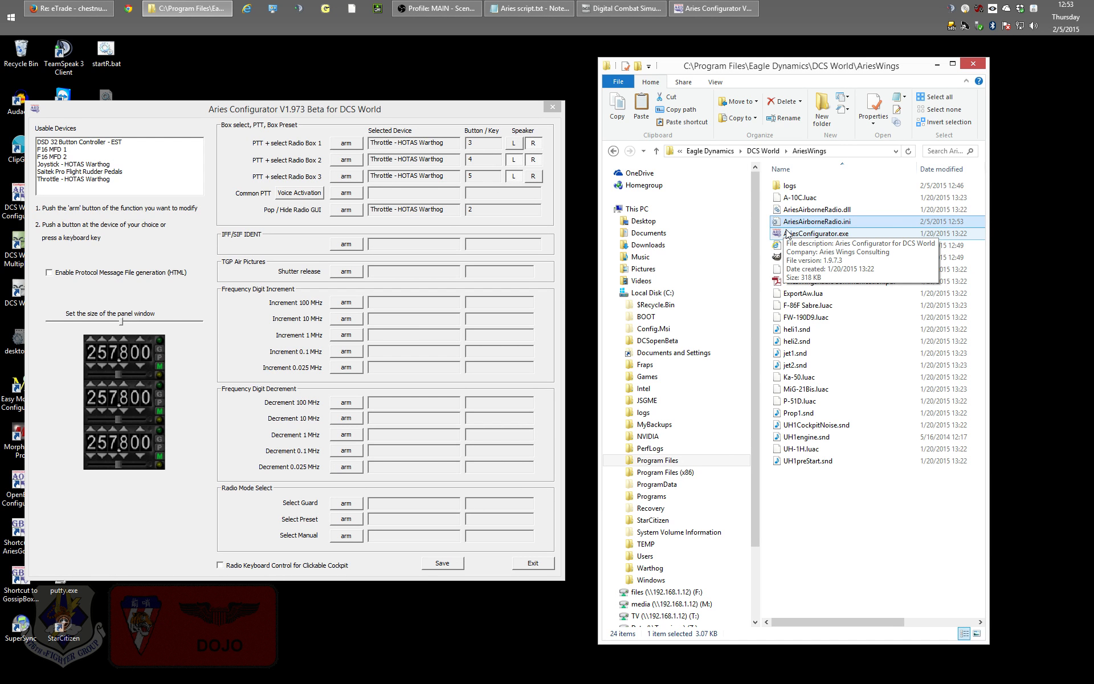
Open AriesAirborneRadio.ini in Notepad++ beside Aries Configurator and review its sections from PTT_box1 through the soundMod and aircraft mod entries
{"action": "right_click", "coordinate": [803, 221]}
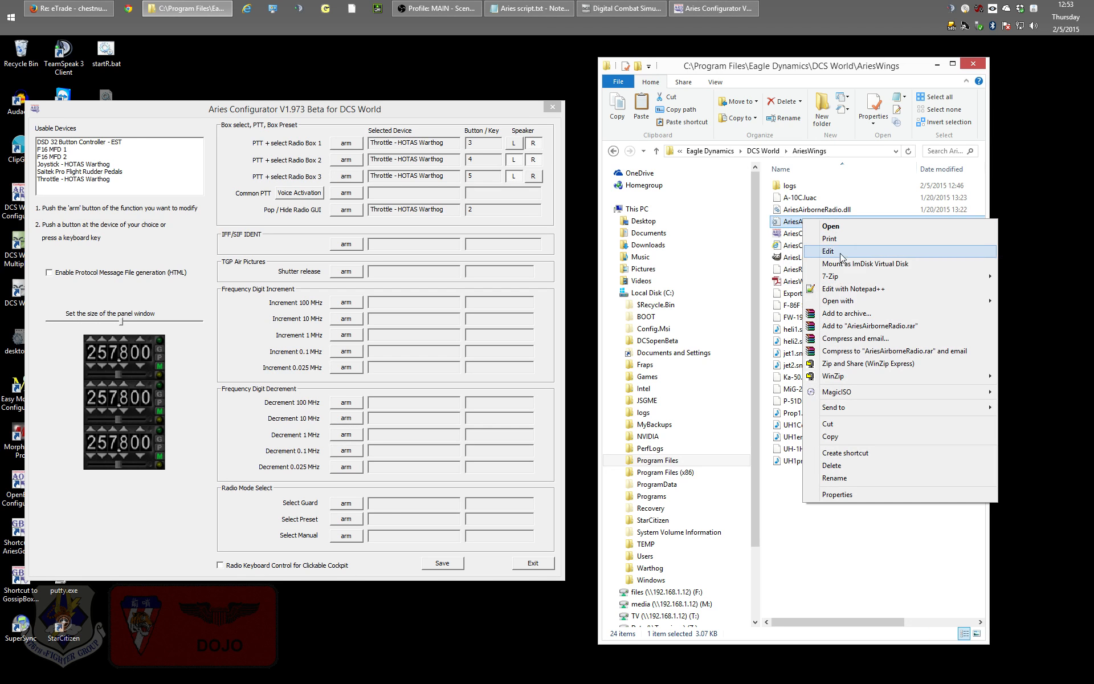
{"action": "left_click", "coordinate": [833, 289]}
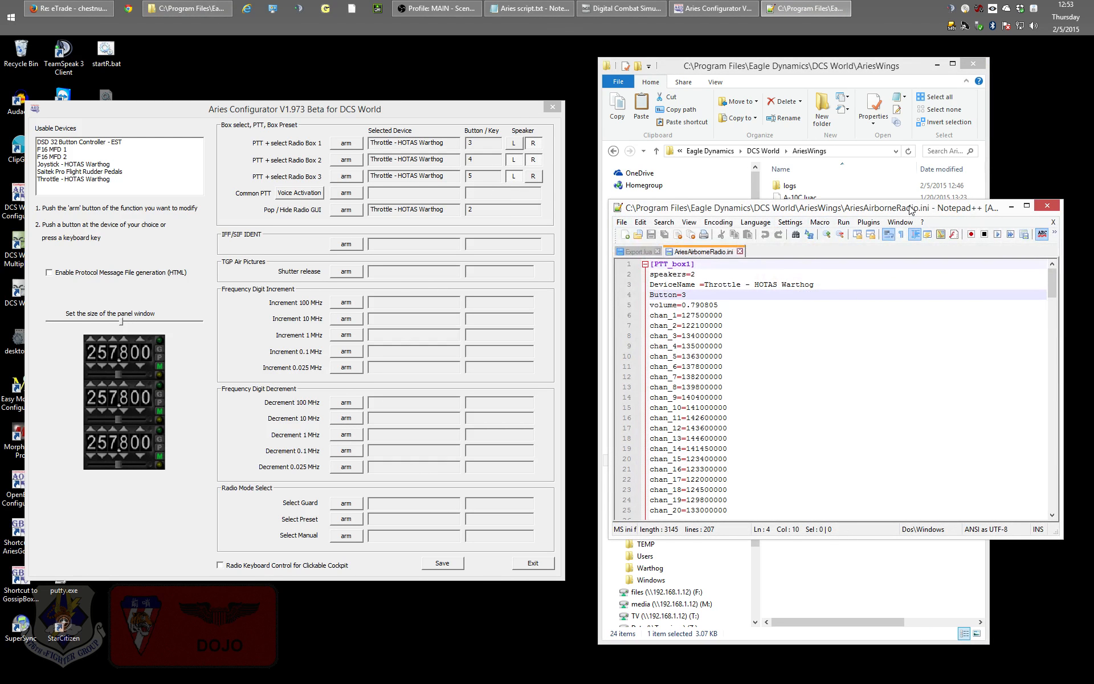
{"action": "left_click_drag", "start_coordinate": [910, 211], "coordinate": [898, 47]}
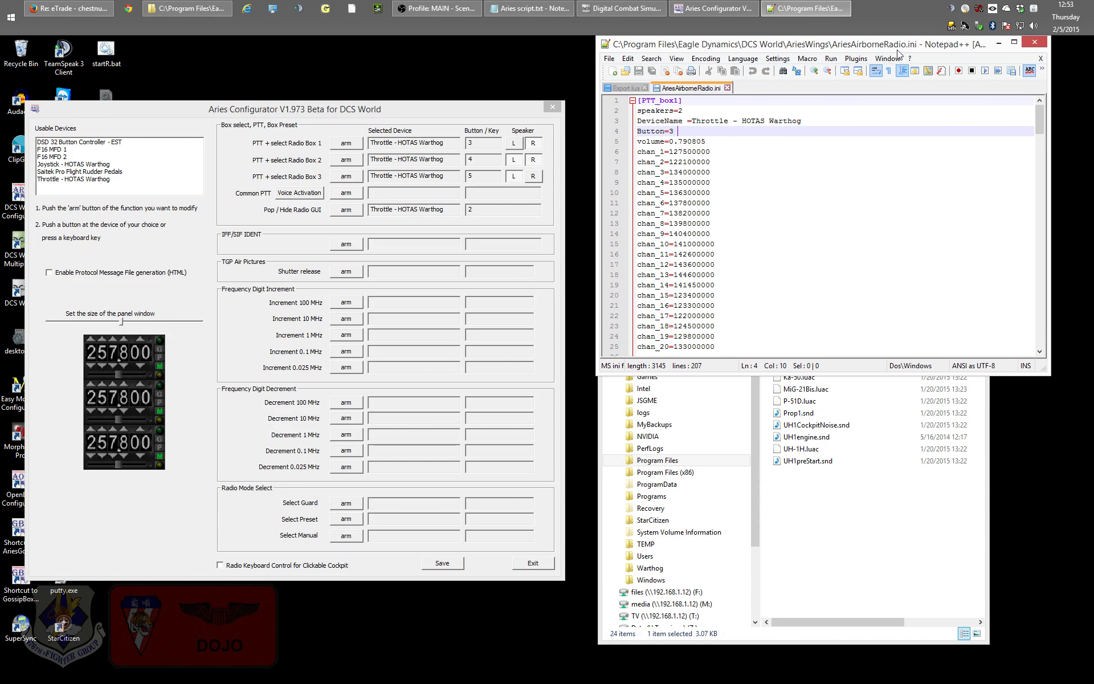
{"action": "left_click_drag", "start_coordinate": [898, 373], "coordinate": [899, 514]}
{"action": "scroll", "coordinate": [826, 355], "scroll_direction": "down", "scroll_amount": 20}
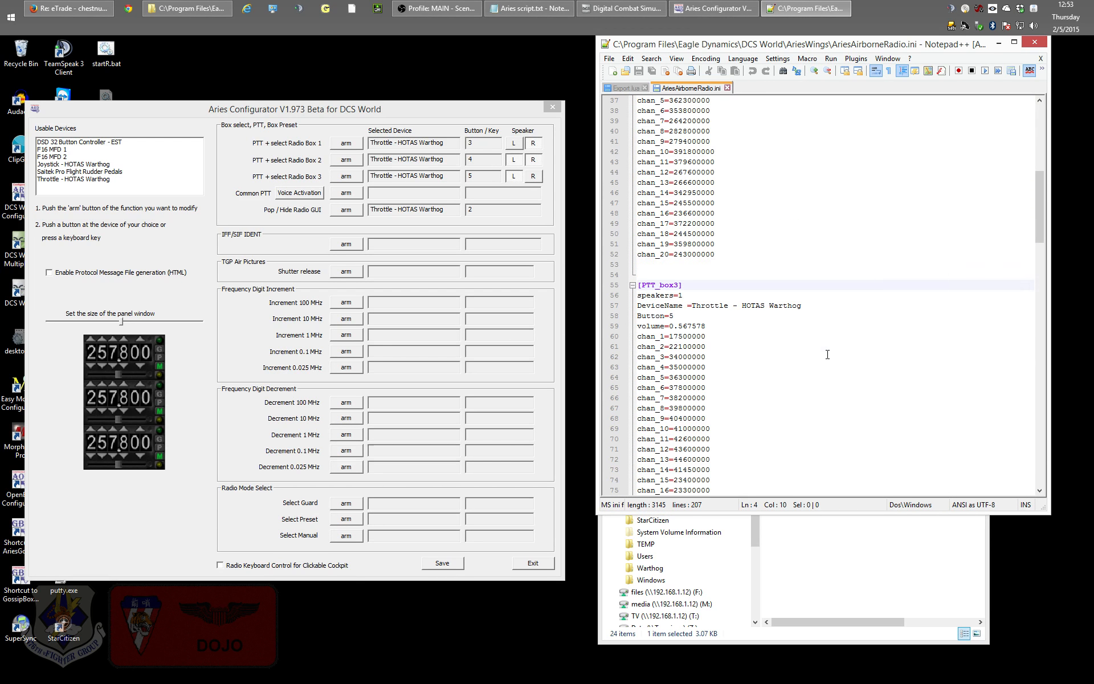
{"action": "scroll", "coordinate": [826, 354], "scroll_direction": "down", "scroll_amount": 20}
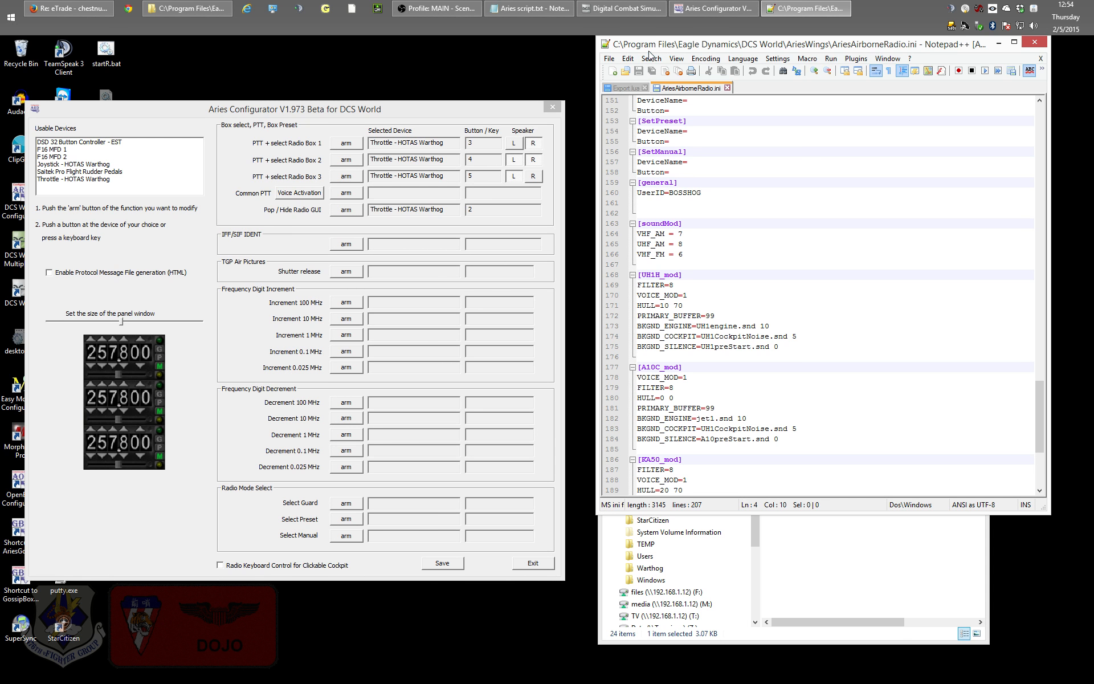
Switch to TeamSpeak 3, connect to the bookmarked 476th server, and join the Private Room 1 channel
{"action": "left_click", "coordinate": [634, 32]}
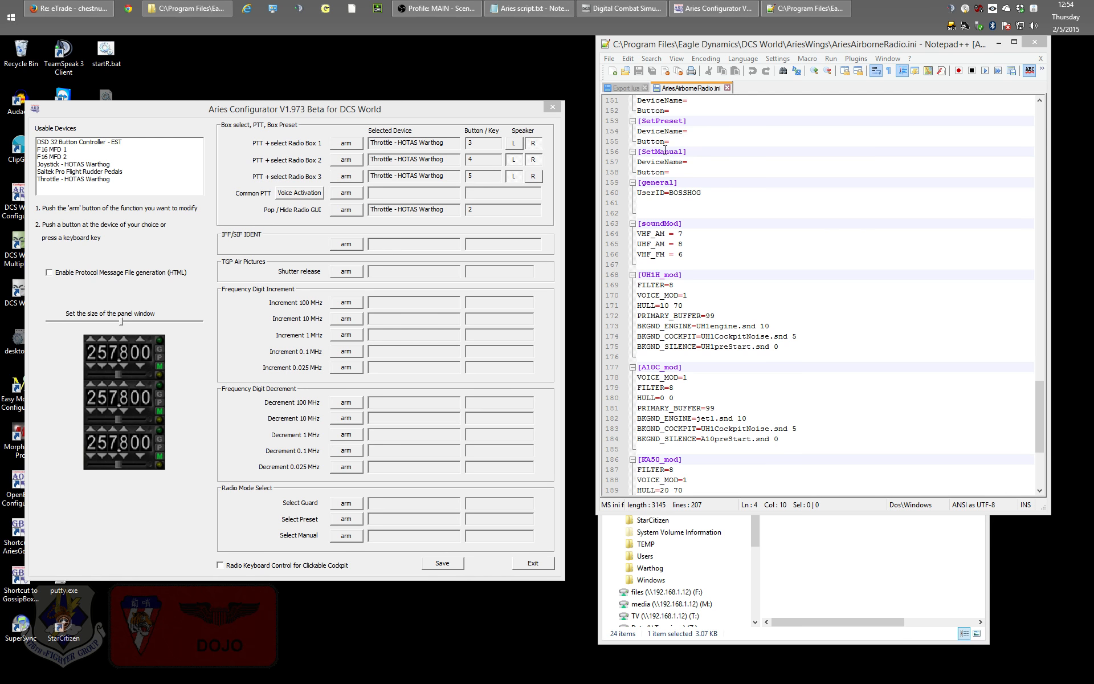
{"action": "left_click", "coordinate": [664, 49]}
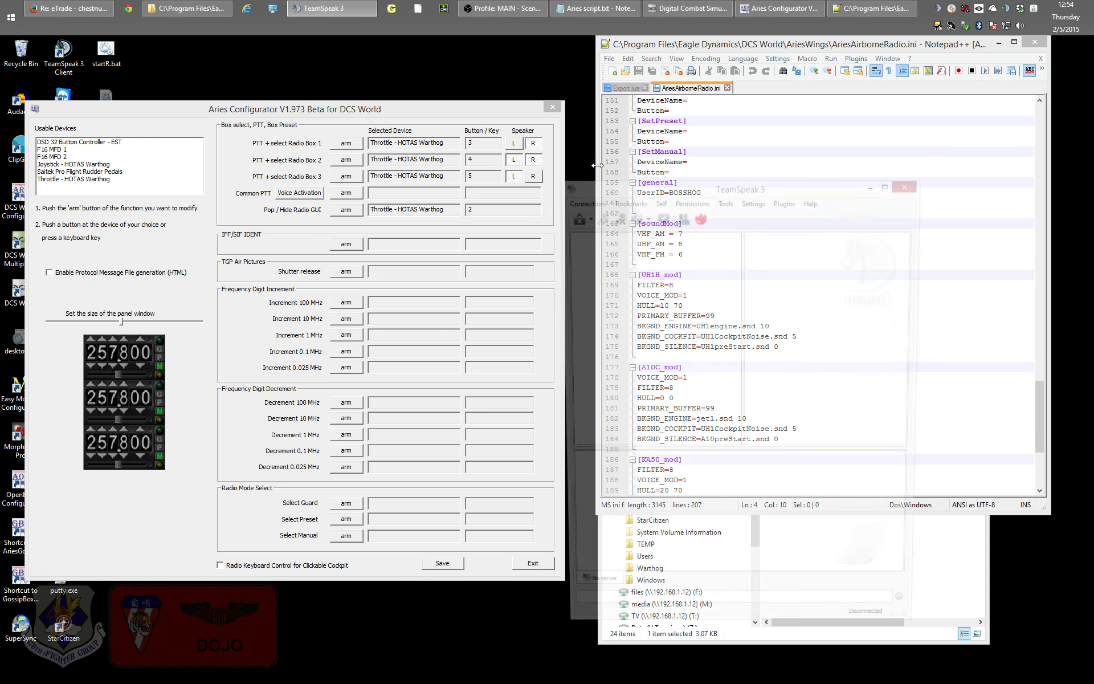
{"action": "left_click", "coordinate": [627, 200]}
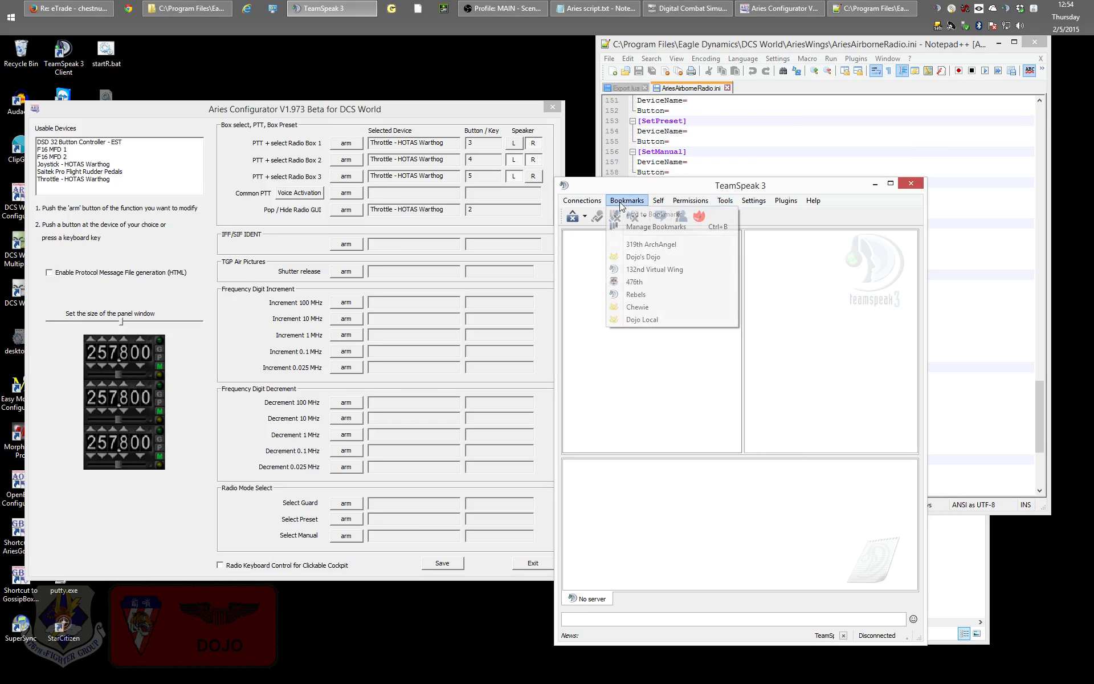
{"action": "left_click", "coordinate": [637, 284]}
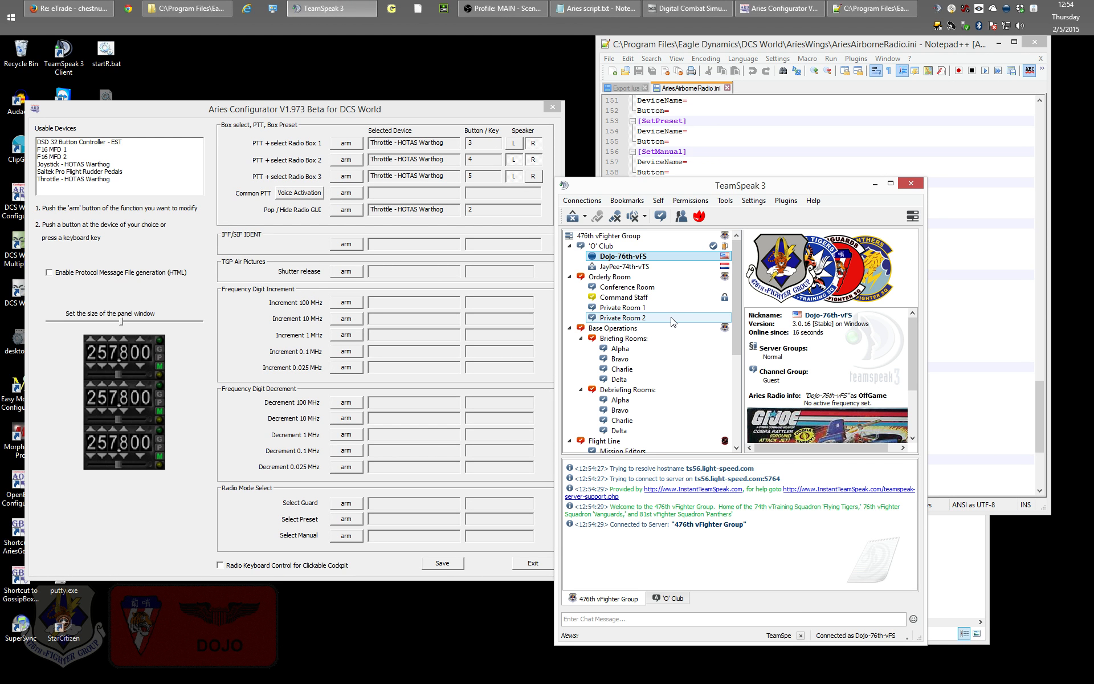
{"action": "double_click", "coordinate": [621, 308]}
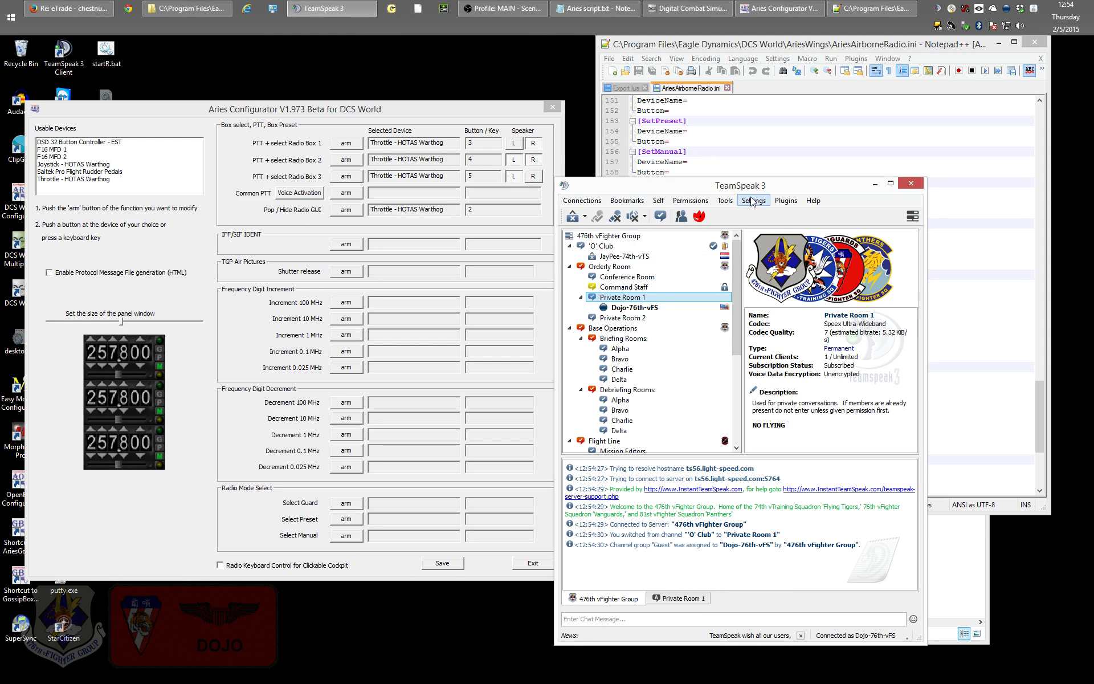
Check whether Radio Communication Quality is available in TeamSpeak's Aries Radio plugin options
{"action": "left_click", "coordinate": [785, 200]}
{"action": "mouse_move", "coordinate": [793, 218]}
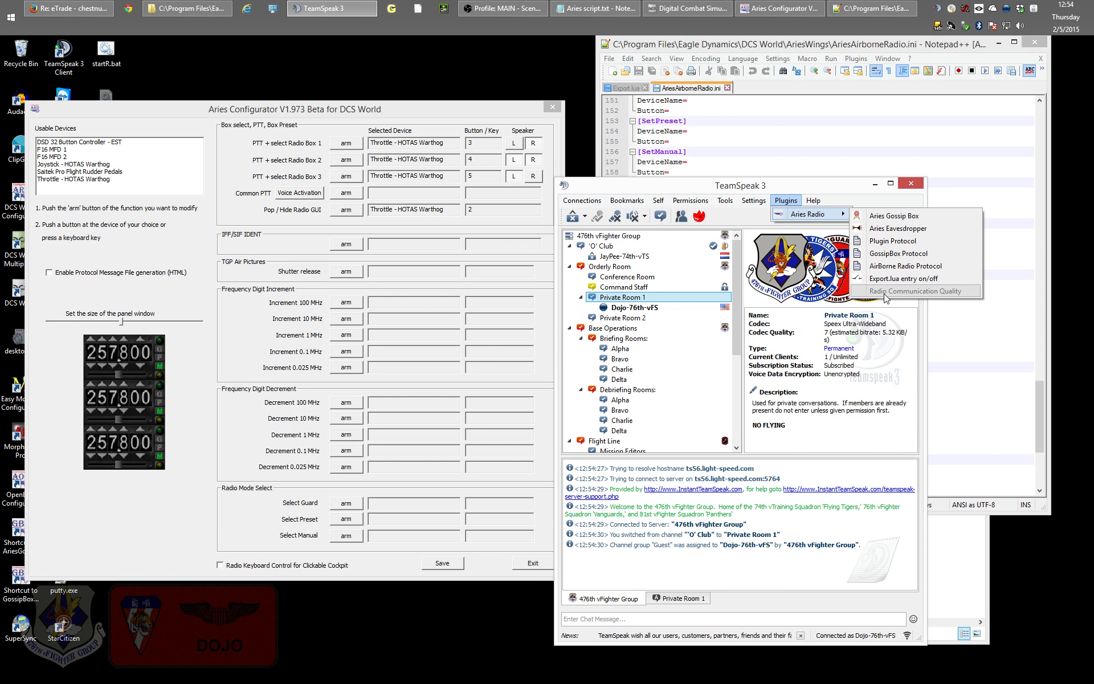
{"action": "left_click", "coordinate": [846, 187]}
Launch the DCS A-10C mission, place the TeamSpeak window beside the briefing, and start flying
{"action": "left_click", "coordinate": [699, 11]}
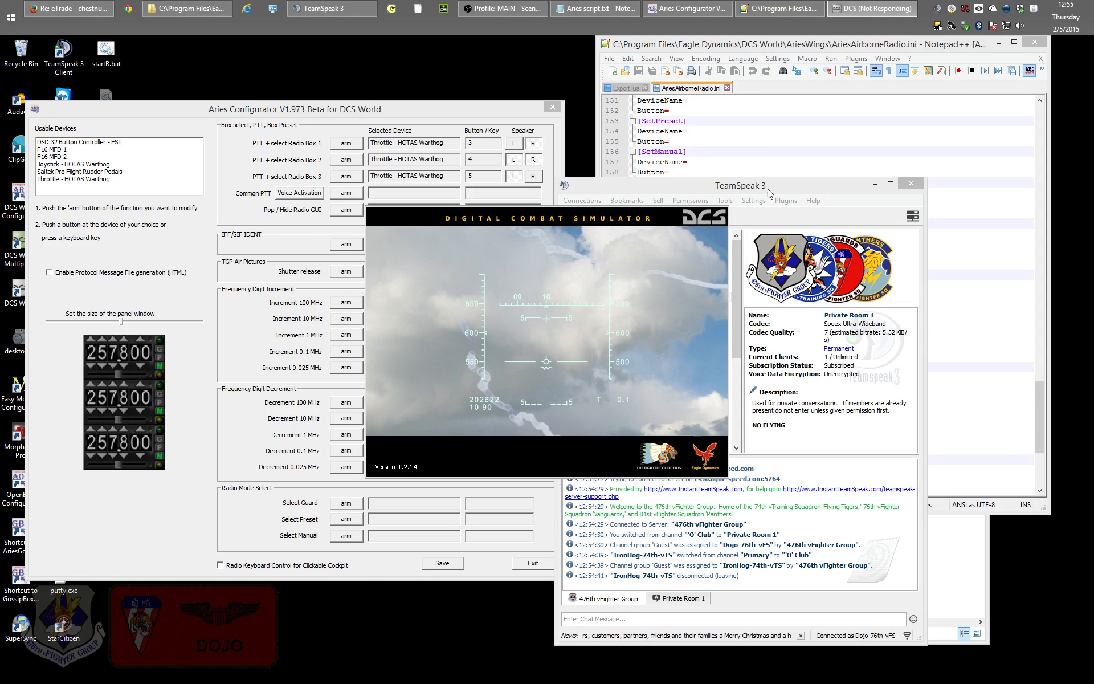
{"action": "left_click_drag", "start_coordinate": [769, 191], "coordinate": [852, 204]}
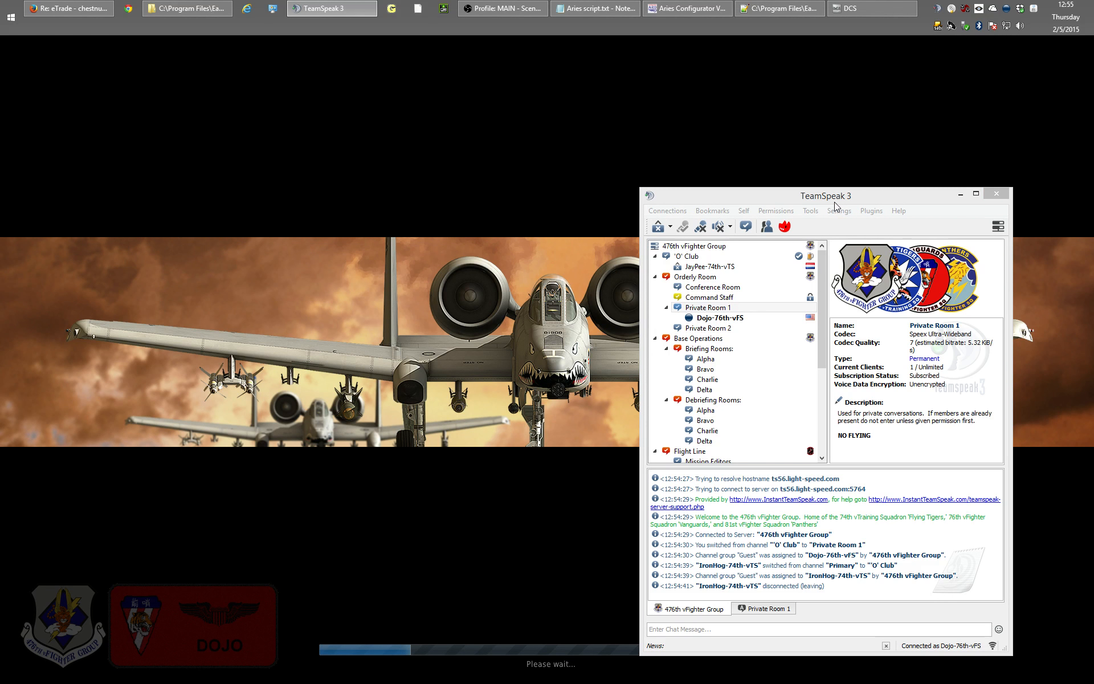
{"action": "left_click_drag", "start_coordinate": [832, 202], "coordinate": [906, 140]}
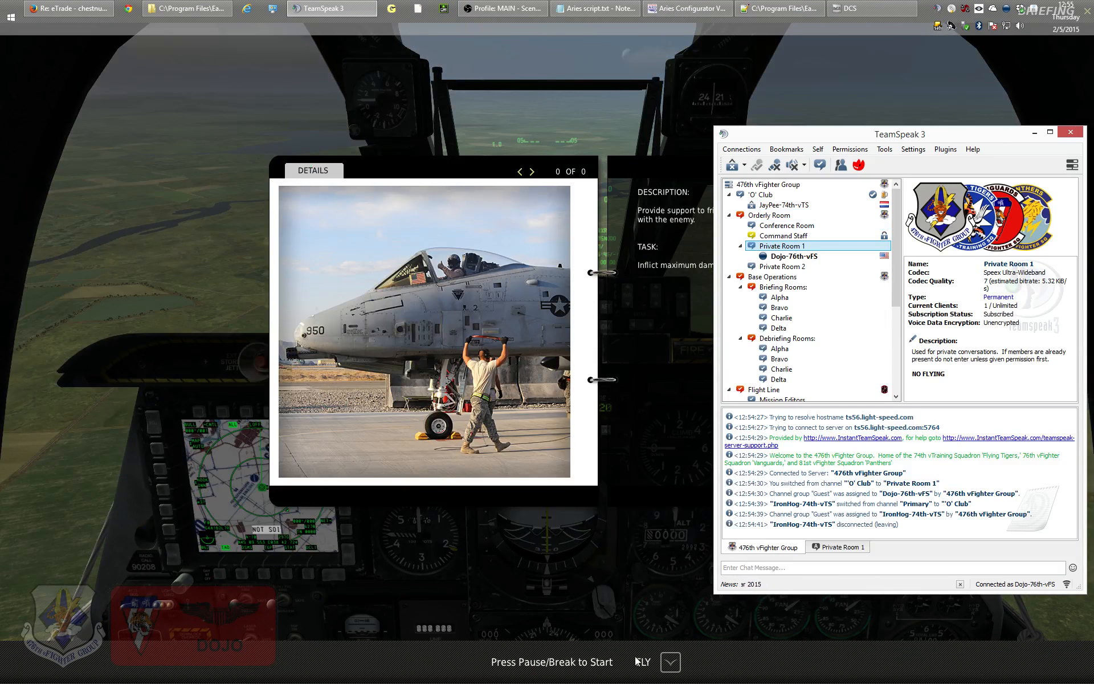
{"action": "left_click", "coordinate": [670, 662]}
{"action": "left_click", "coordinate": [670, 662]}
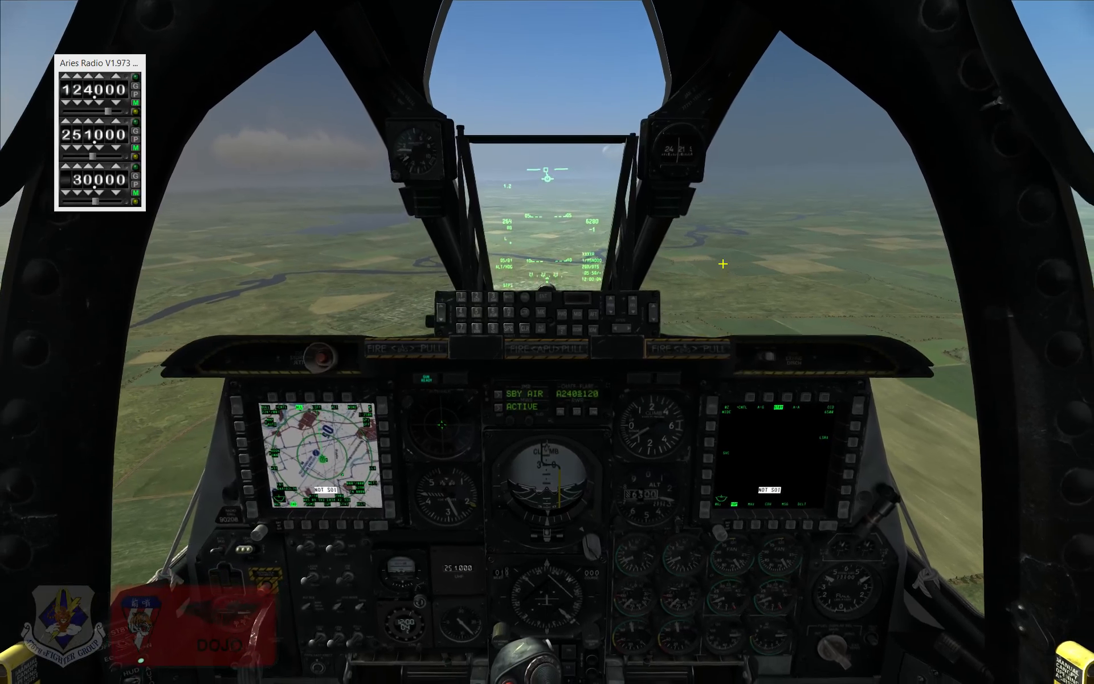
Switch back to TeamSpeak, open the Aries Radio plugin's Radio Communication Quality settings, and place that window clear of the radio panel
{"action": "key", "text": "alt+Tab"}
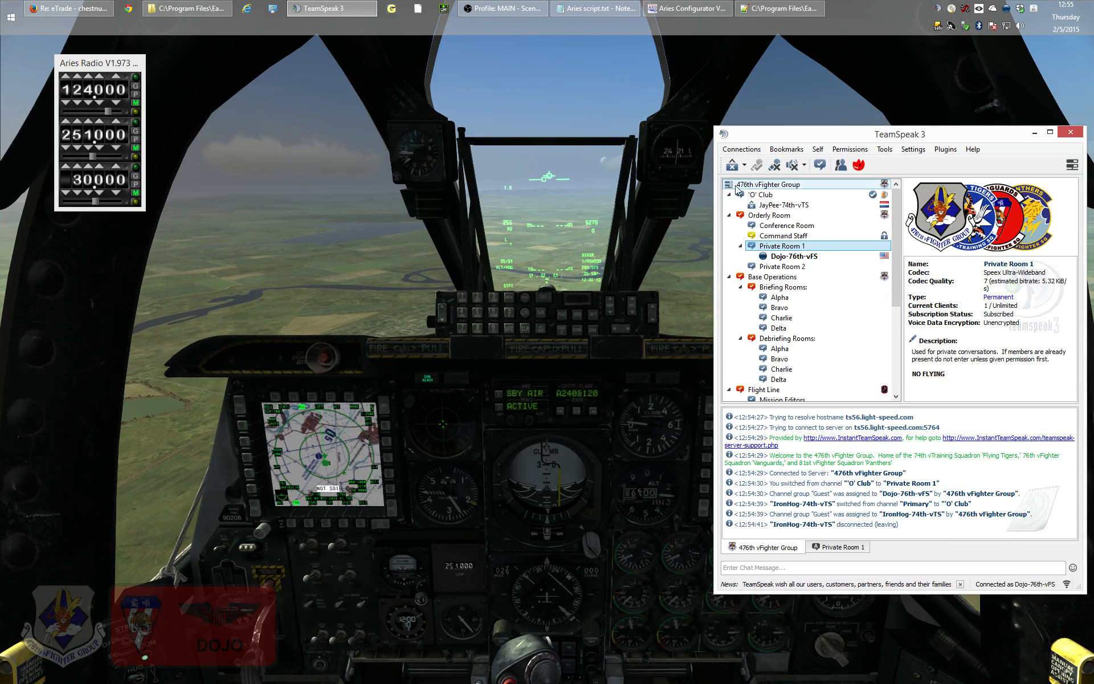
{"action": "left_click", "coordinate": [950, 151]}
{"action": "mouse_move", "coordinate": [963, 162]}
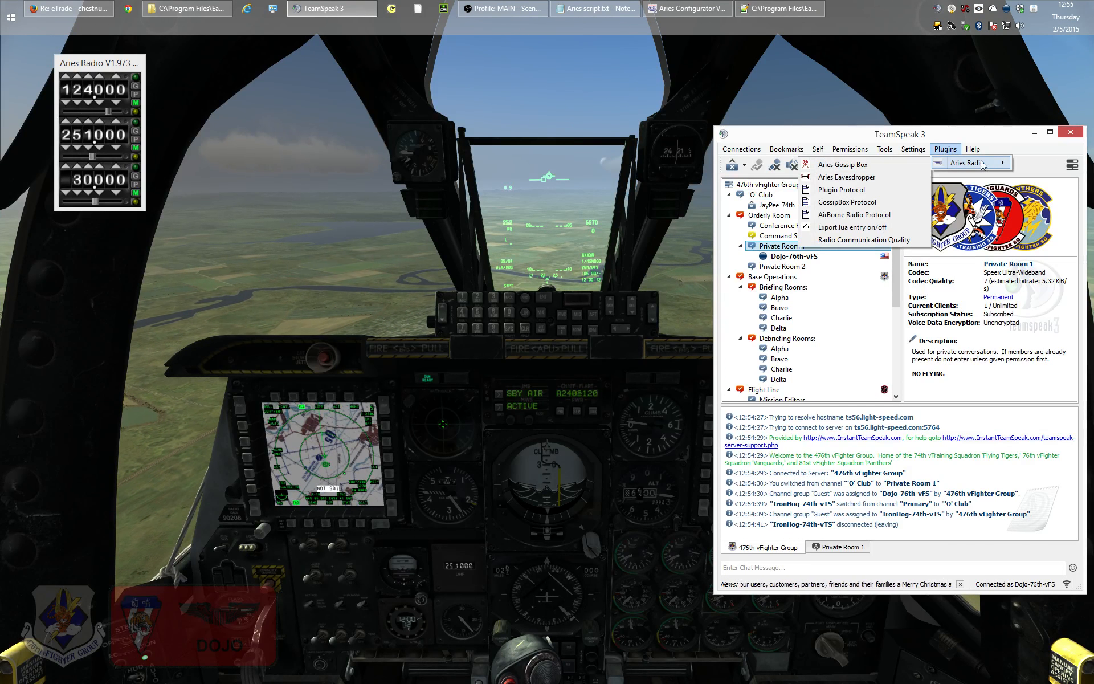
{"action": "left_click", "coordinate": [848, 244]}
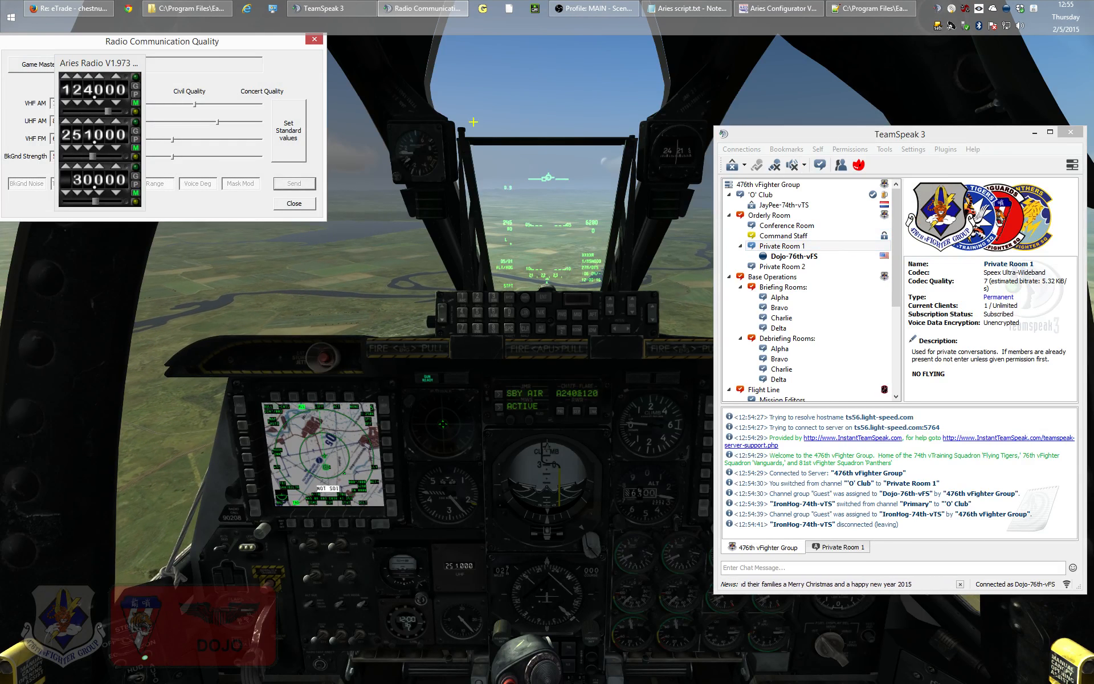
{"action": "left_click_drag", "start_coordinate": [288, 52], "coordinate": [574, 159]}
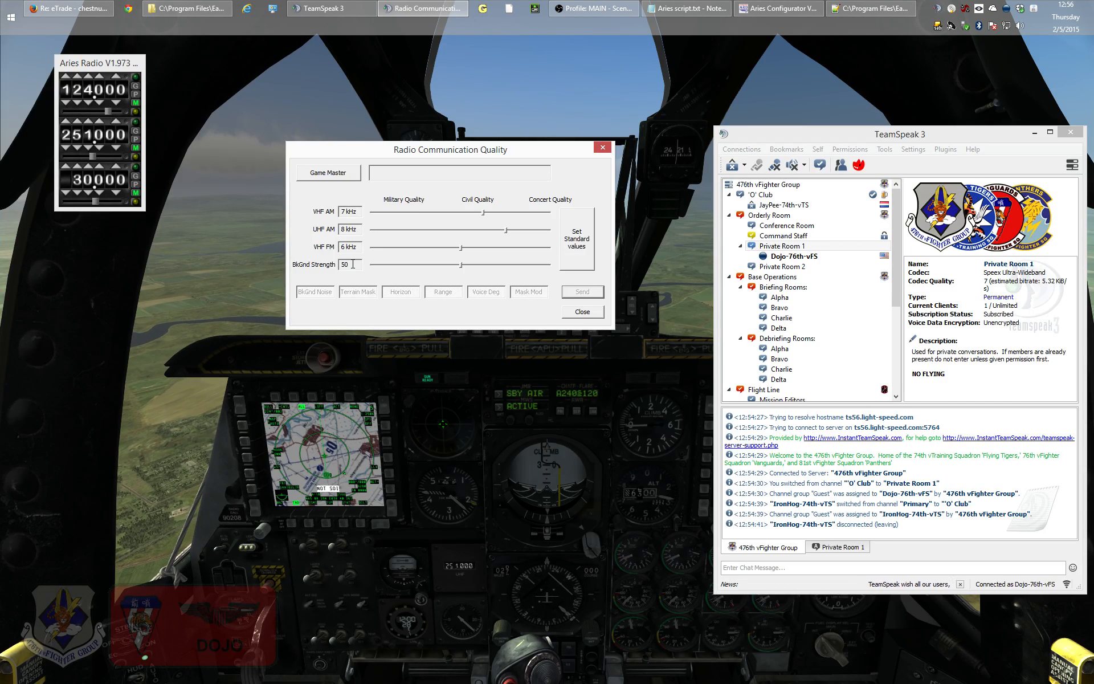
{"action": "left_click_drag", "start_coordinate": [437, 156], "coordinate": [478, 152]}
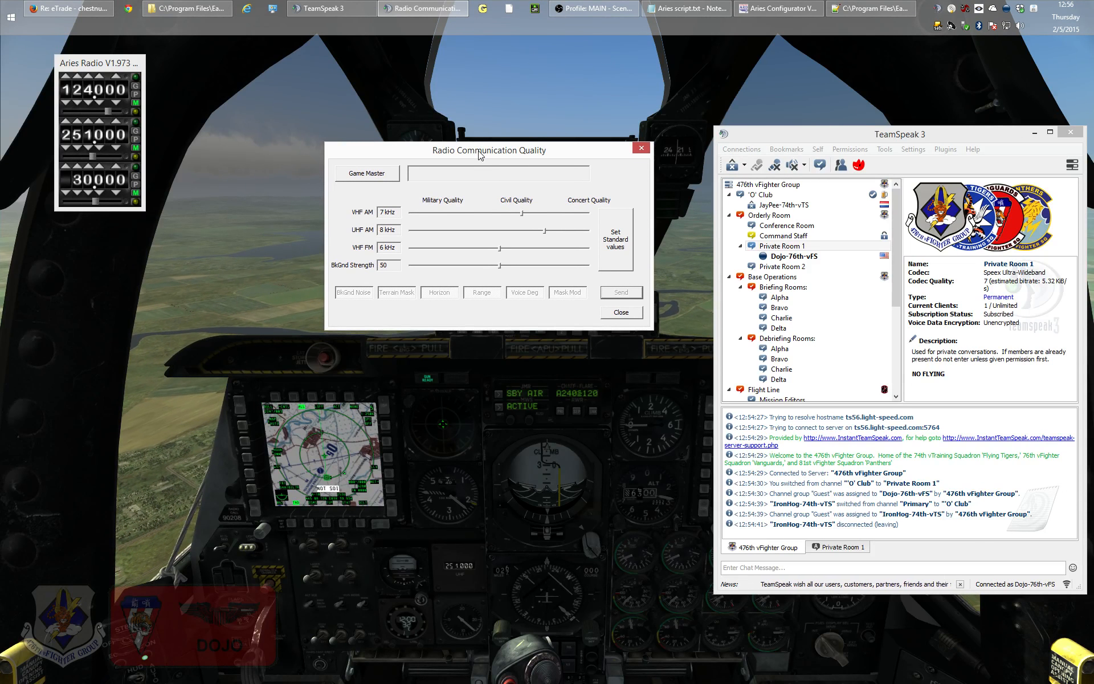
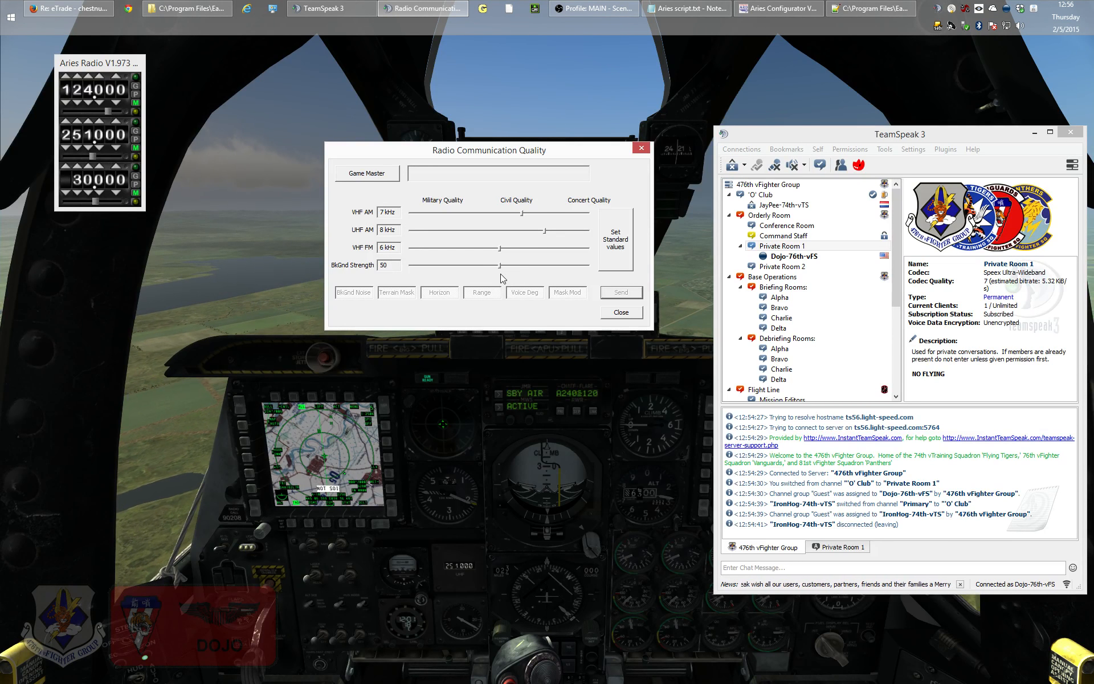
Try a higher background strength, return it to 50, and take the Game Master role for the radio quality settings
{"action": "left_click", "coordinate": [502, 266]}
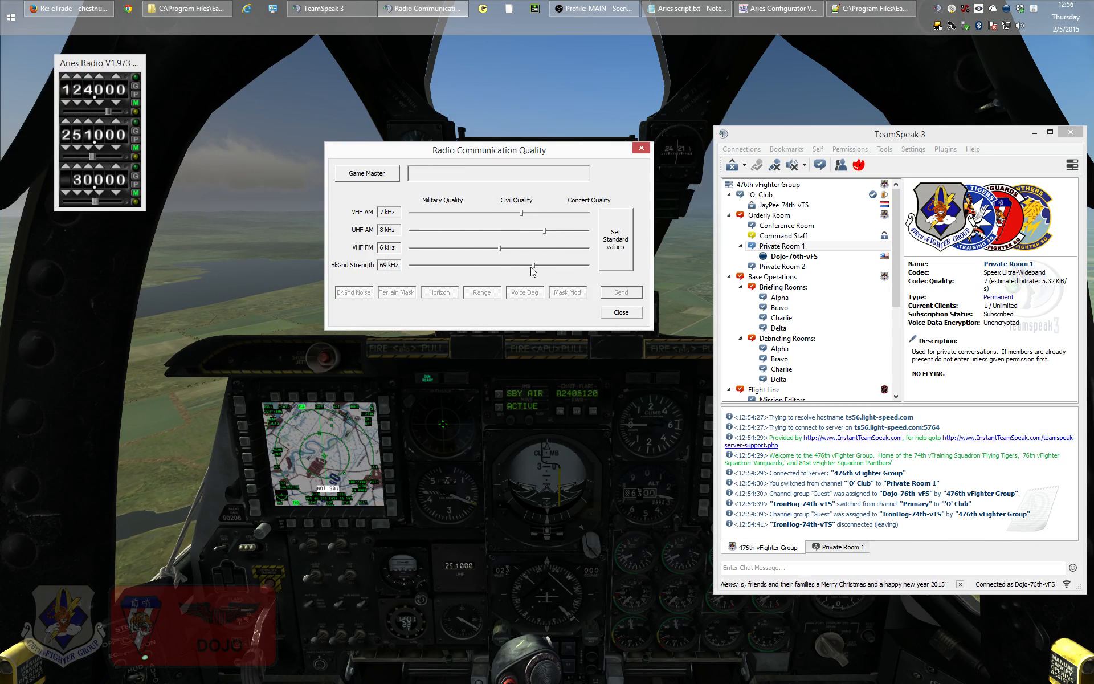
{"action": "left_click_drag", "start_coordinate": [536, 266], "coordinate": [501, 268]}
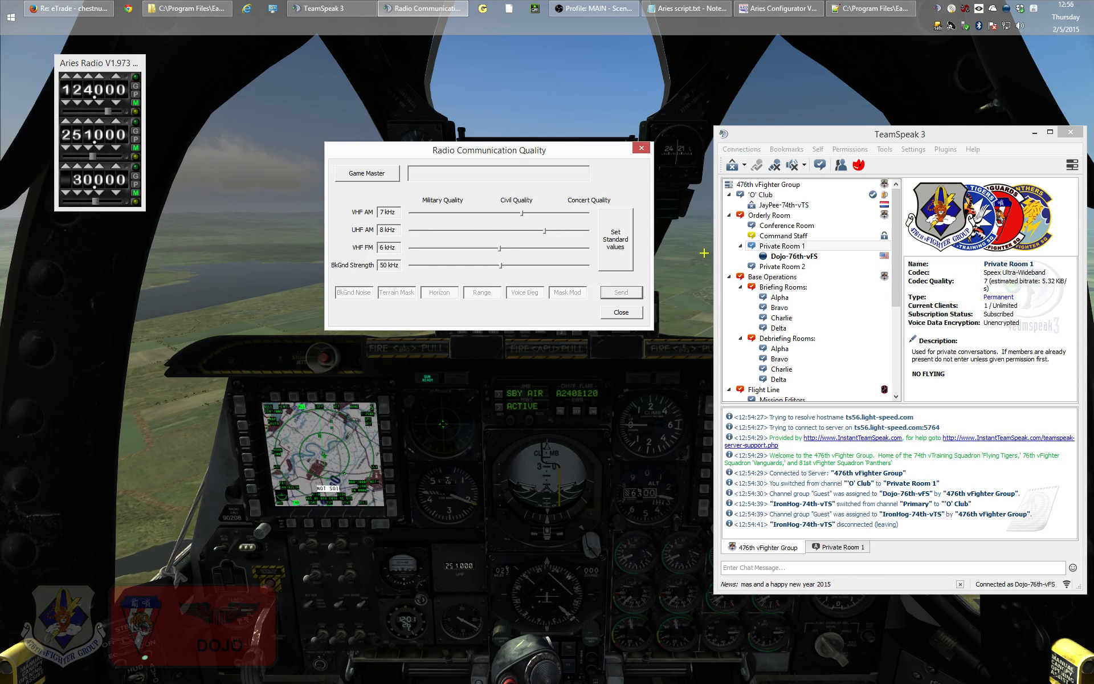
{"action": "left_click", "coordinate": [367, 175]}
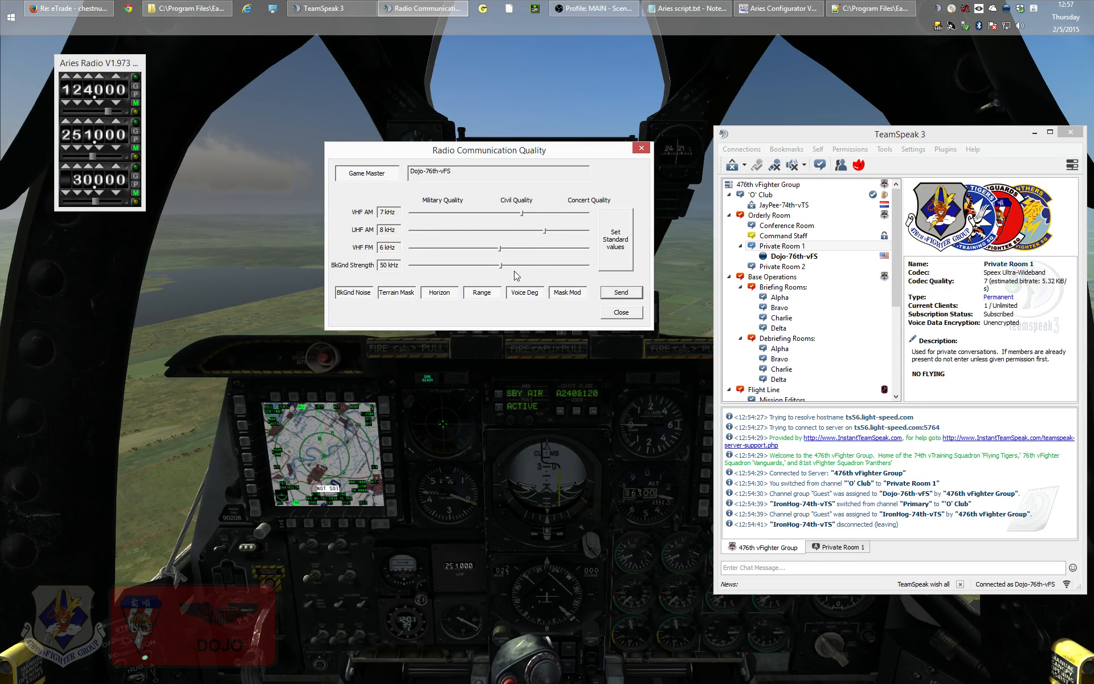
Set the background strength to 100 and the VHF AM, UHF AM and VHF FM quality to 10 kHz each
{"action": "left_click_drag", "start_coordinate": [501, 265], "coordinate": [586, 265]}
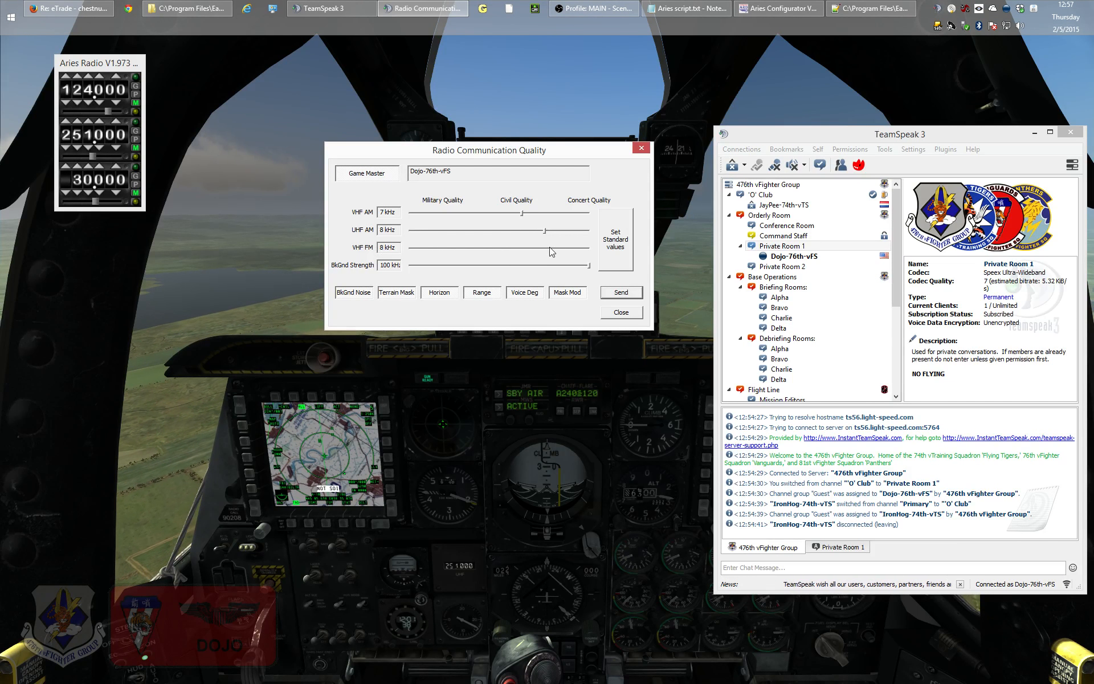
{"action": "left_click_drag", "start_coordinate": [545, 230], "coordinate": [626, 233]}
{"action": "left_click_drag", "start_coordinate": [500, 249], "coordinate": [603, 250]}
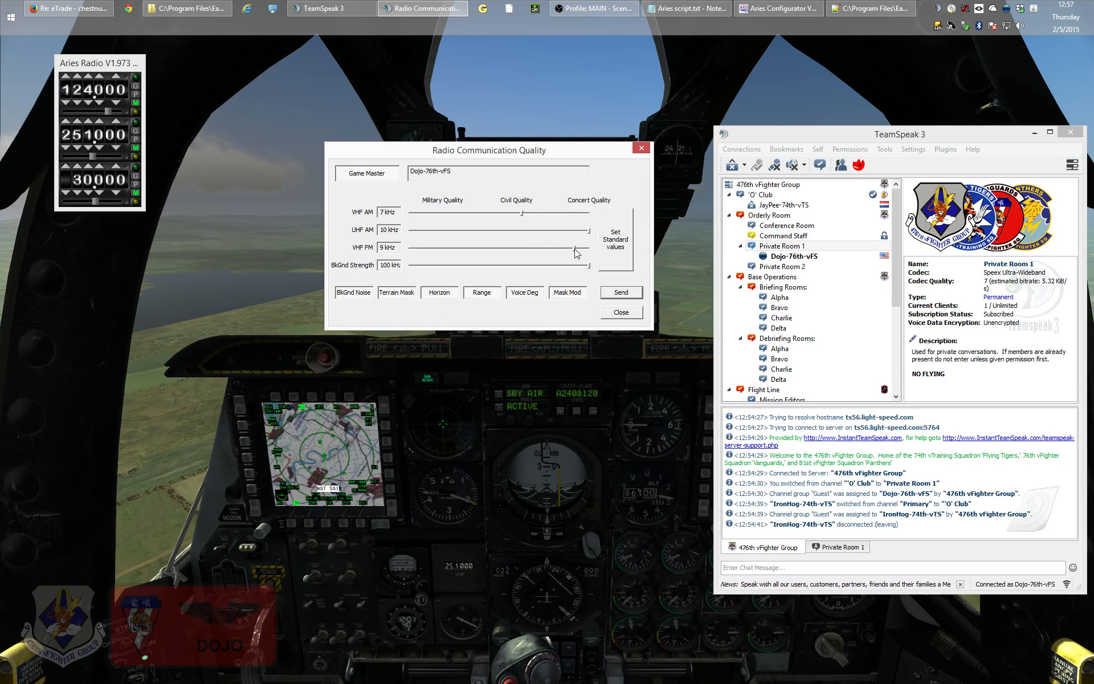
{"action": "left_click_drag", "start_coordinate": [522, 213], "coordinate": [609, 225]}
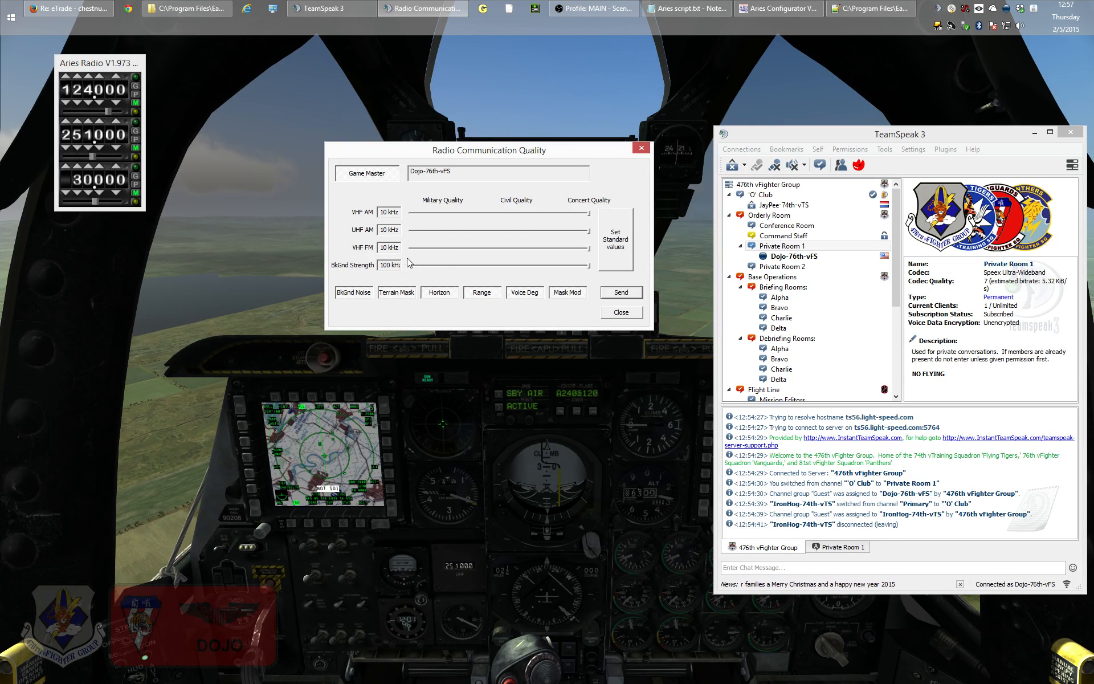
{"action": "left_click_drag", "start_coordinate": [505, 155], "coordinate": [511, 161]}
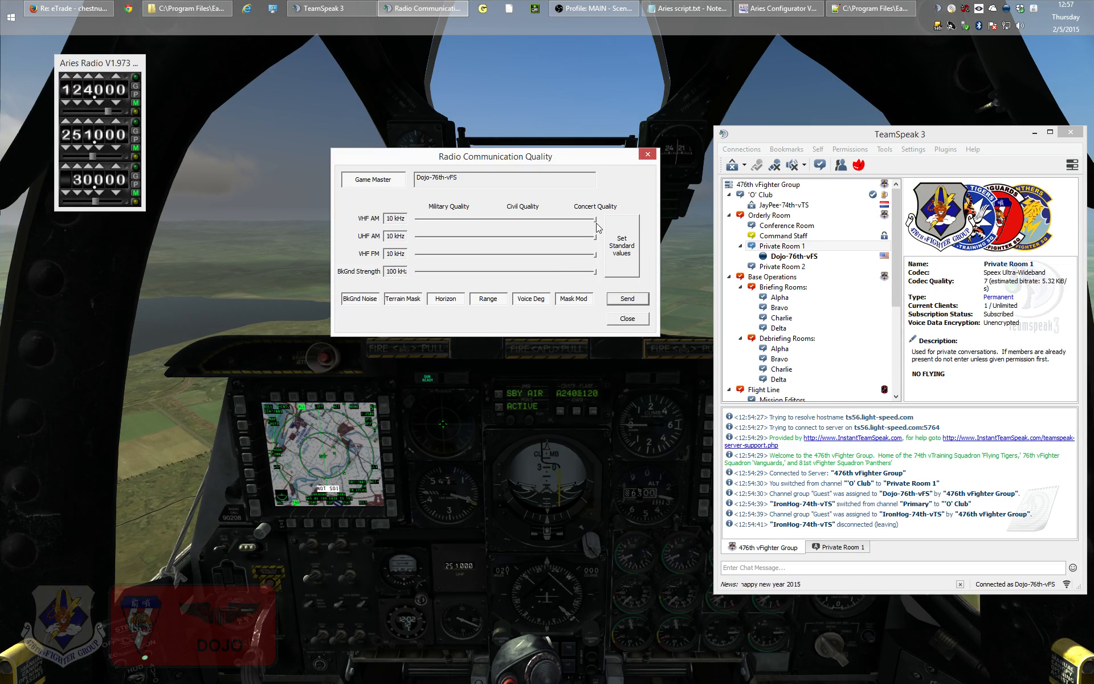
Lower the VHF AM, UHF AM and VHF FM radio quality to 2 kHz each
{"action": "mouse_move", "coordinate": [428, 222]}
{"action": "left_mouse_down"}
{"action": "mouse_move", "coordinate": [443, 223]}
{"action": "mouse_move", "coordinate": [421, 224]}
{"action": "mouse_move", "coordinate": [432, 225]}
{"action": "left_mouse_up"}
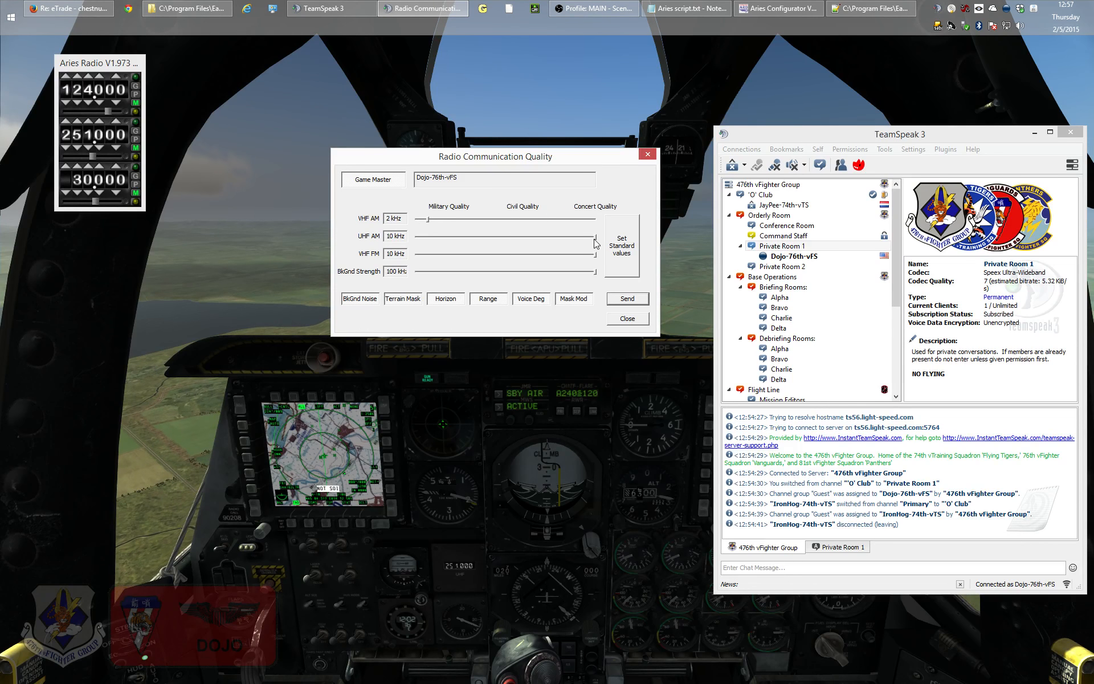
{"action": "left_click_drag", "start_coordinate": [596, 238], "coordinate": [438, 238]}
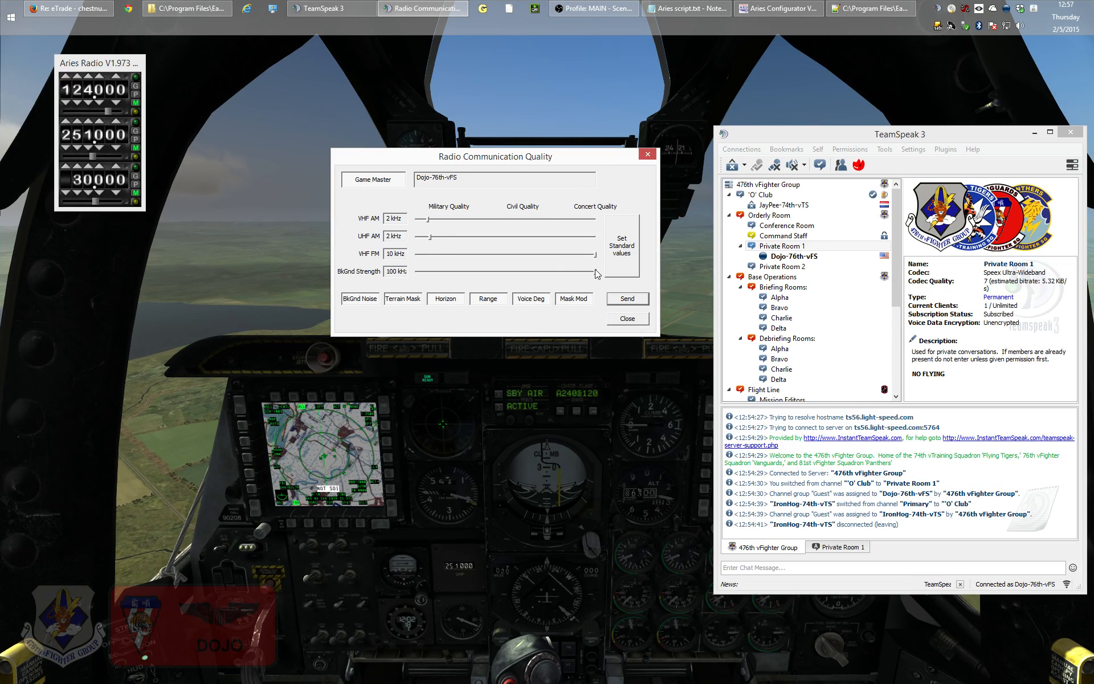
{"action": "left_click_drag", "start_coordinate": [595, 255], "coordinate": [434, 260]}
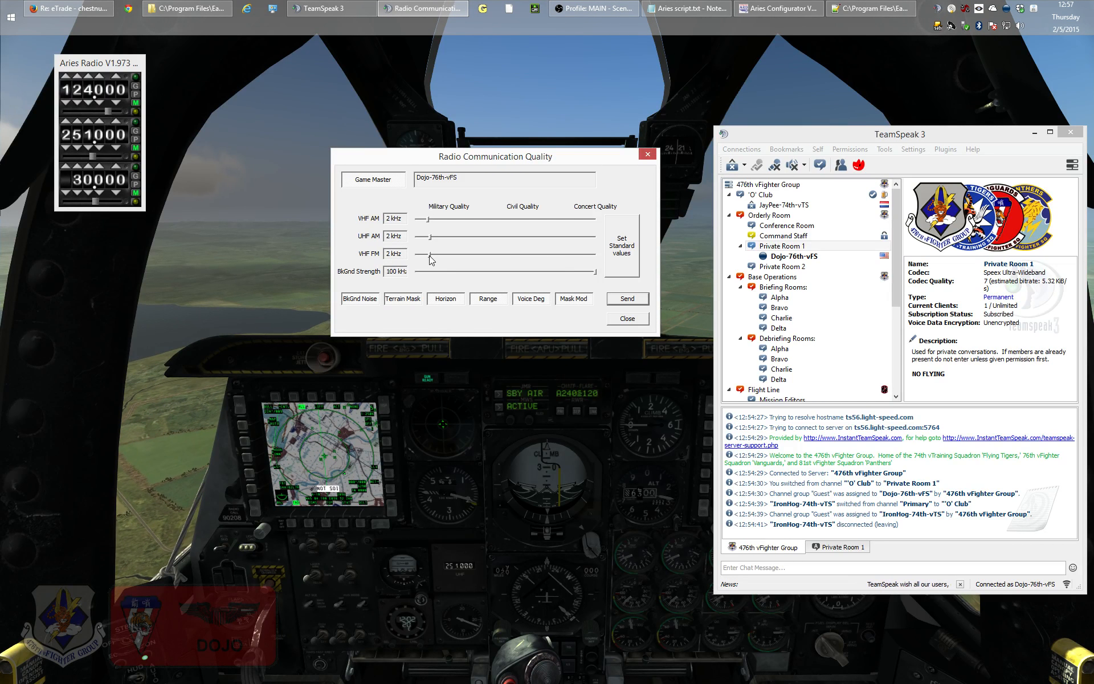
Return to DCS, quit the mission to the desktop windows, and reload the modified AriesAirborneRadio.ini in Notepad++
{"action": "left_click", "coordinate": [835, 101]}
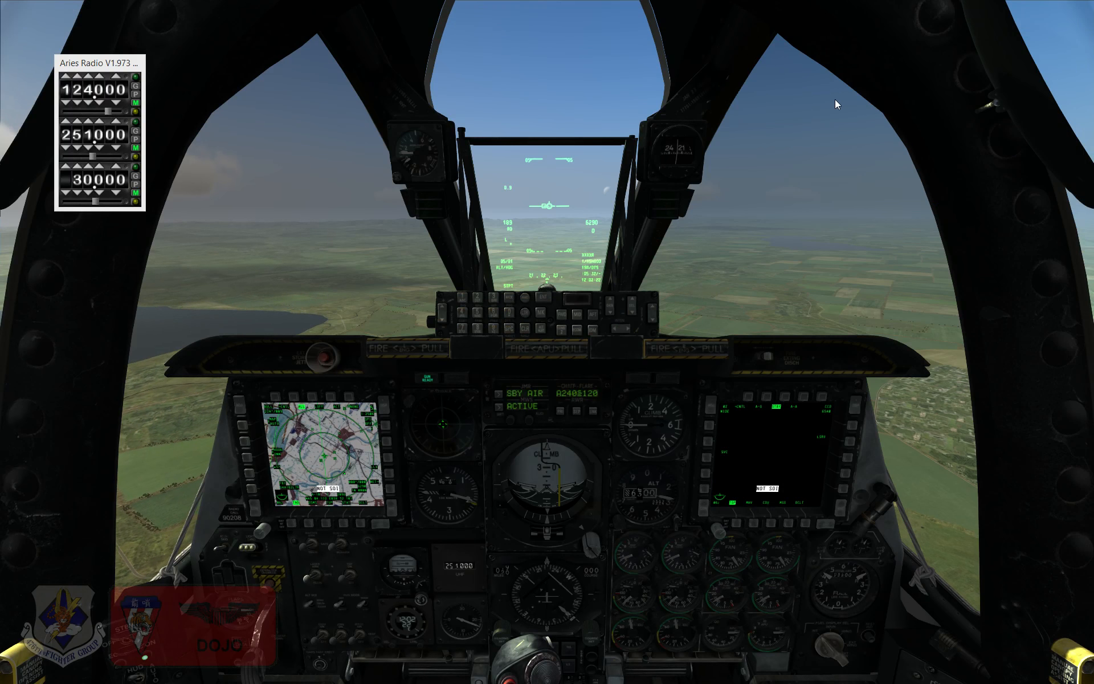
{"action": "key", "text": "Escape"}
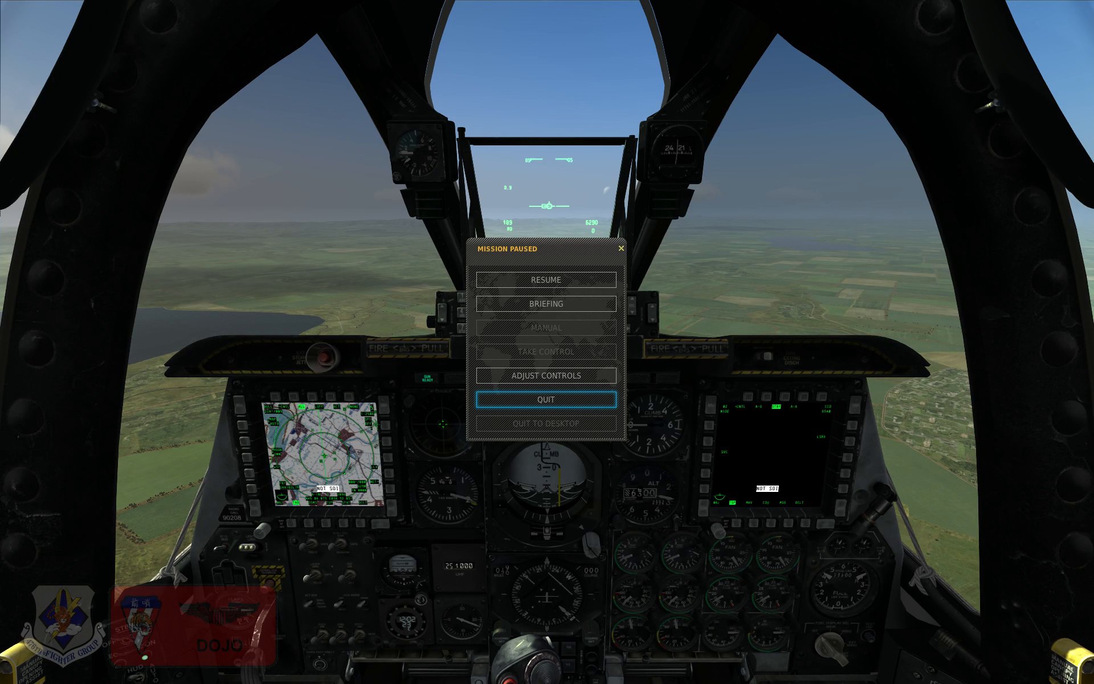
{"action": "left_click", "coordinate": [545, 399]}
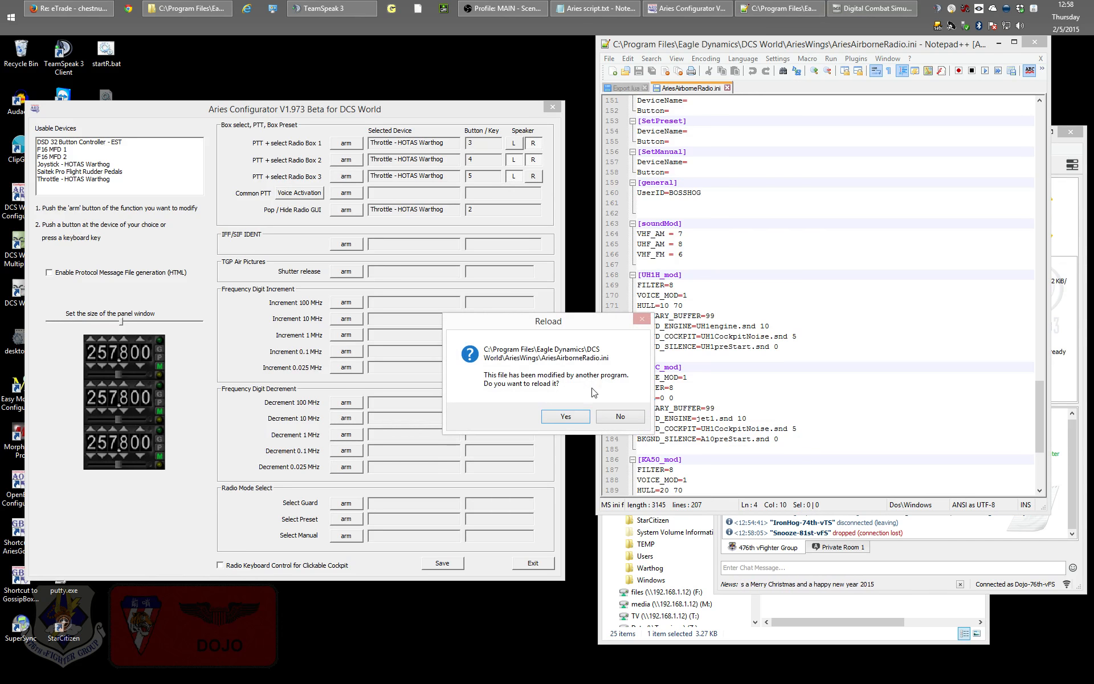
{"action": "left_click", "coordinate": [565, 416]}
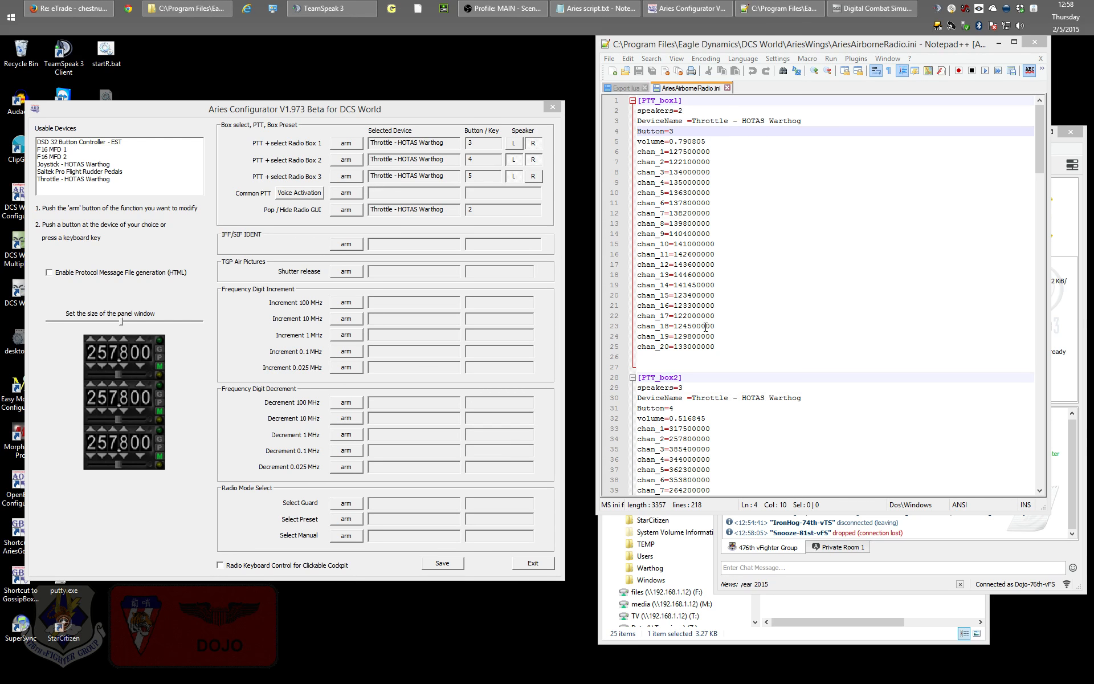
Find the soundMod section of AriesAirborneRadio.ini and highlight its BkGndStrength line
{"action": "left_click", "coordinate": [705, 234]}
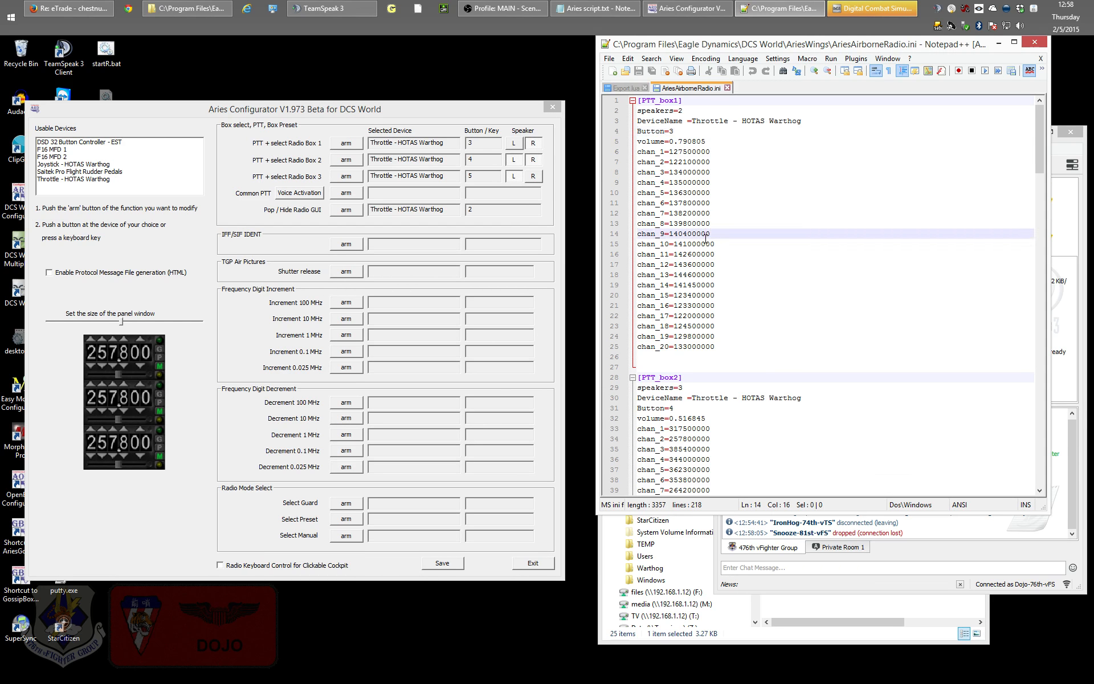
{"action": "scroll", "coordinate": [705, 245], "scroll_direction": "down", "scroll_amount": 20}
{"action": "scroll", "coordinate": [704, 245], "scroll_direction": "down", "scroll_amount": 20}
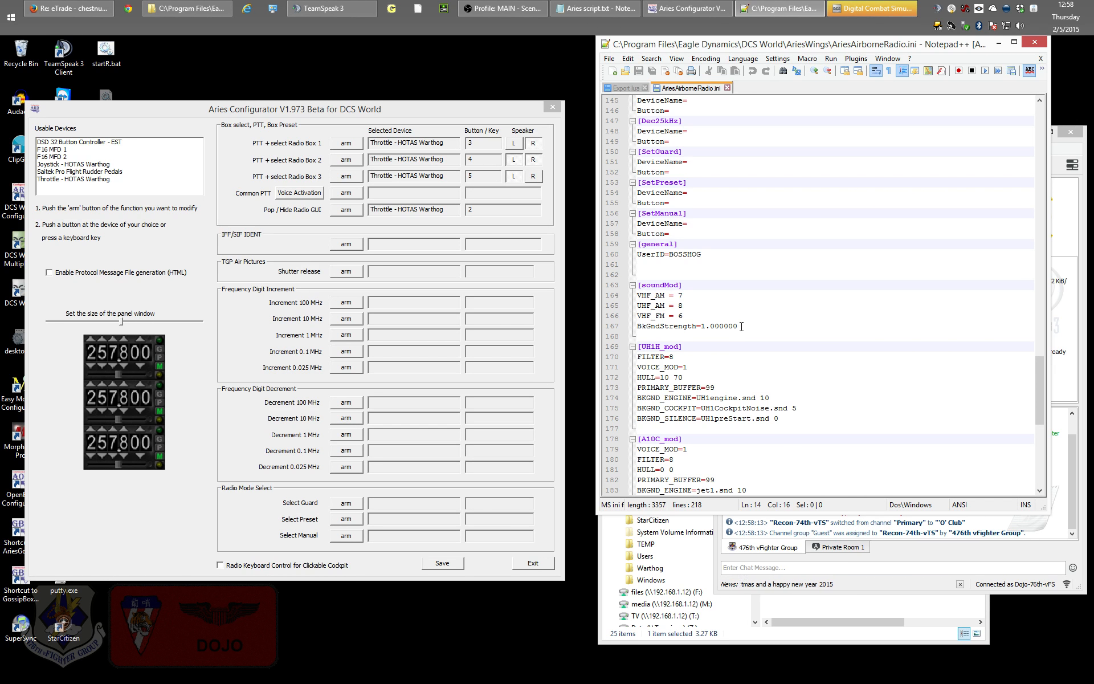
{"action": "left_click_drag", "start_coordinate": [741, 325], "coordinate": [630, 330]}
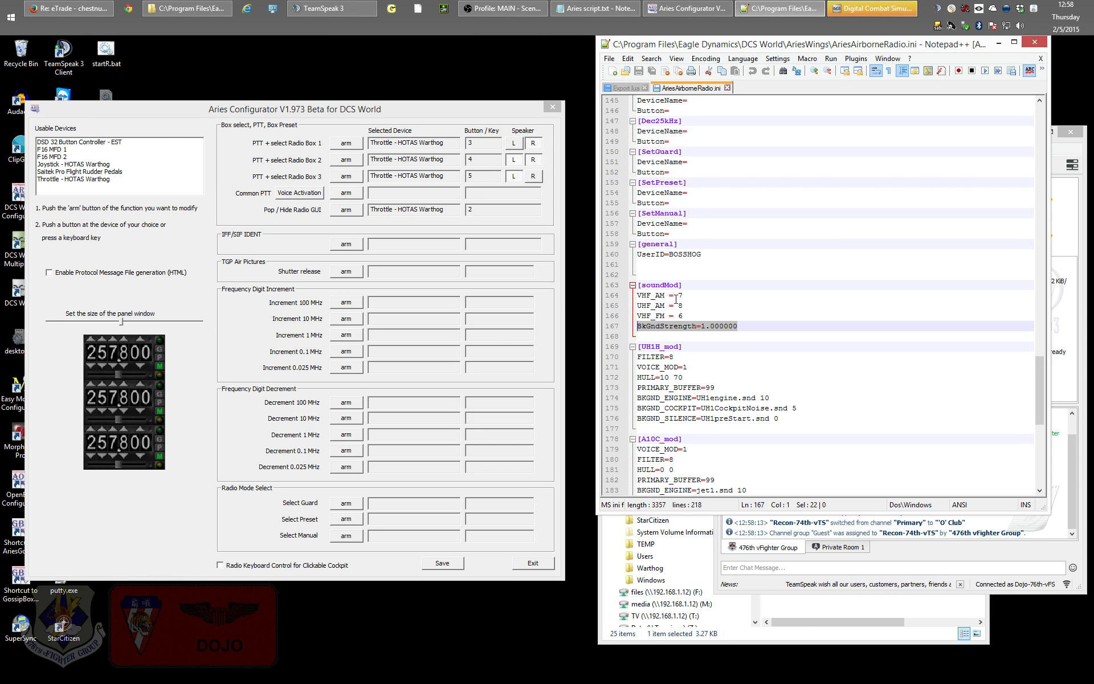
Set VHF_AM, UHF_AM and VHF_FM to 10 each in the soundMod section, then save and close the file
{"action": "left_click", "coordinate": [798, 295]}
{"action": "key", "text": "BackSpace"}
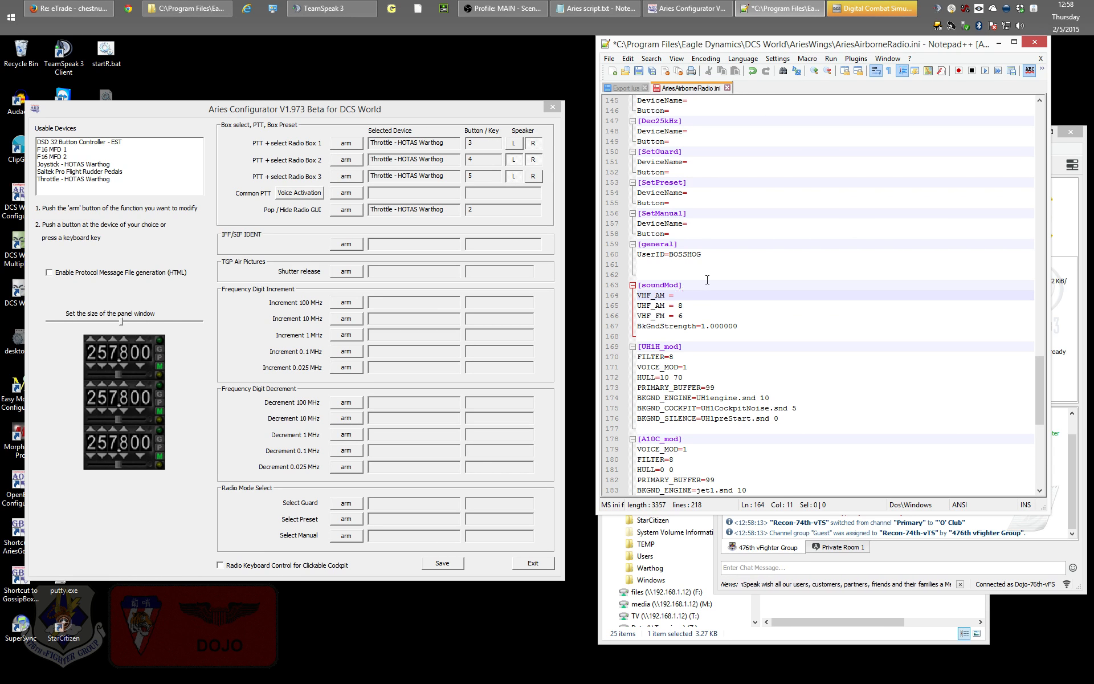
{"action": "type", "text": "10"}
{"action": "left_click", "coordinate": [689, 307]}
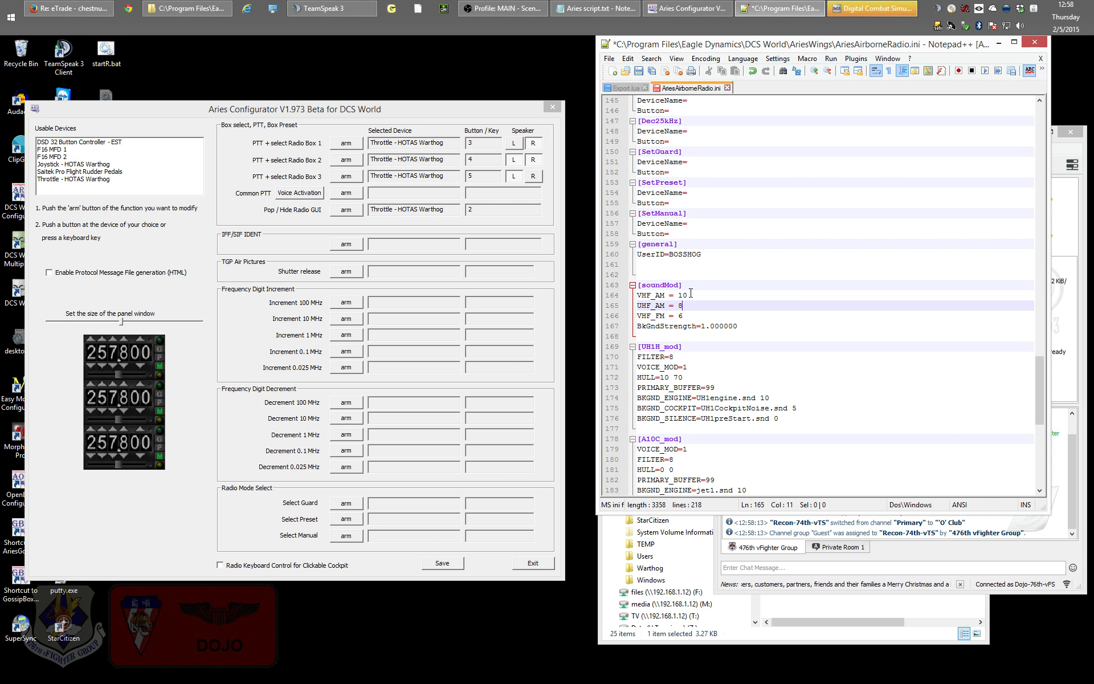
{"action": "key", "text": "BackSpace"}
{"action": "type", "text": "10"}
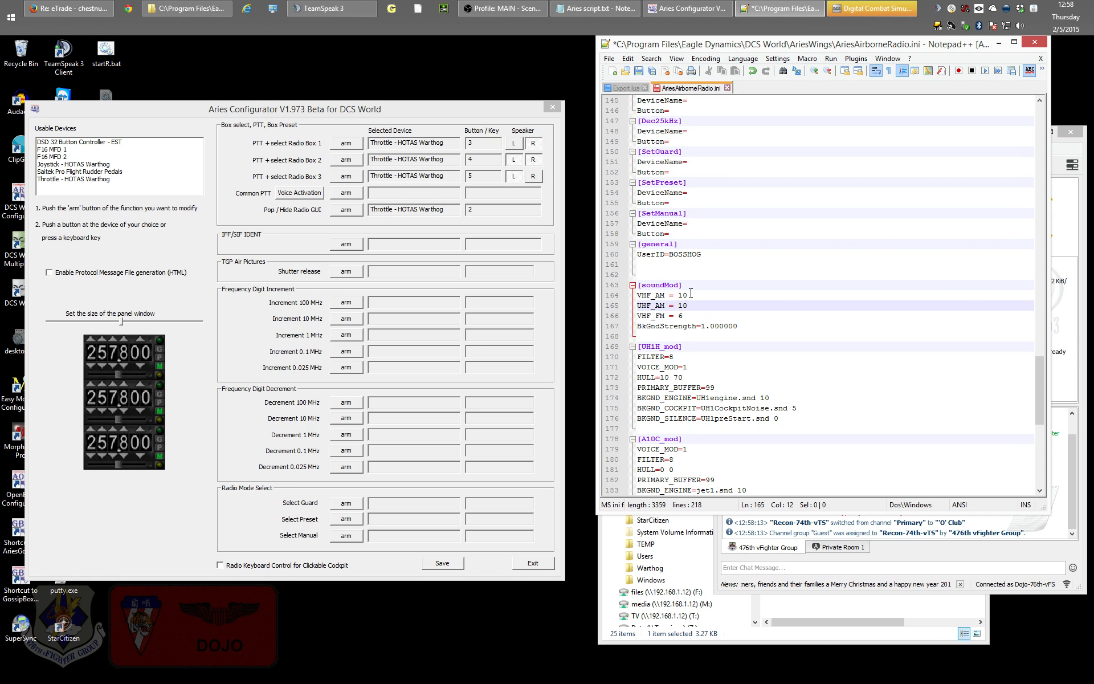
{"action": "left_click", "coordinate": [686, 316]}
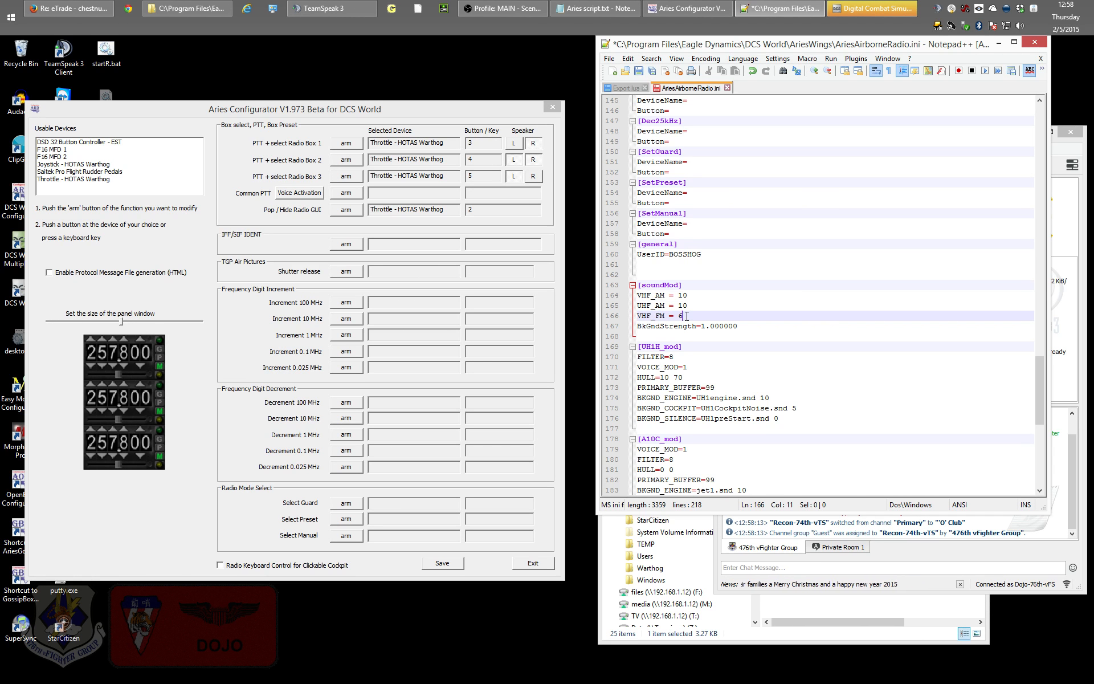
{"action": "key", "text": "BackSpace"}
{"action": "type", "text": "10"}
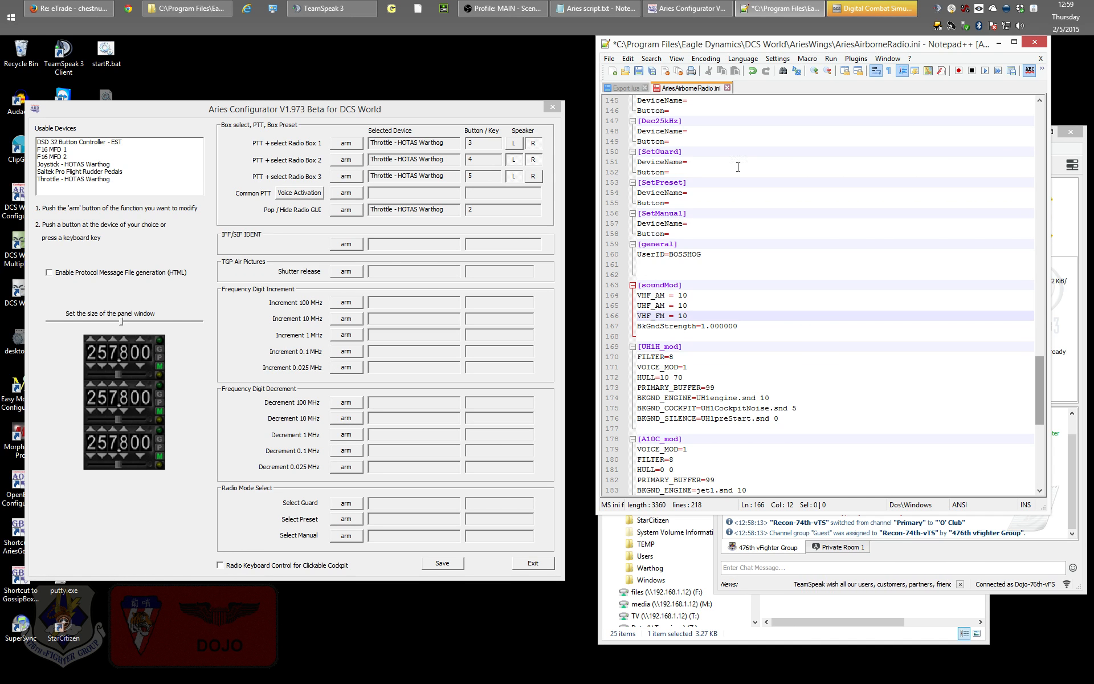
{"action": "left_click", "coordinate": [638, 71]}
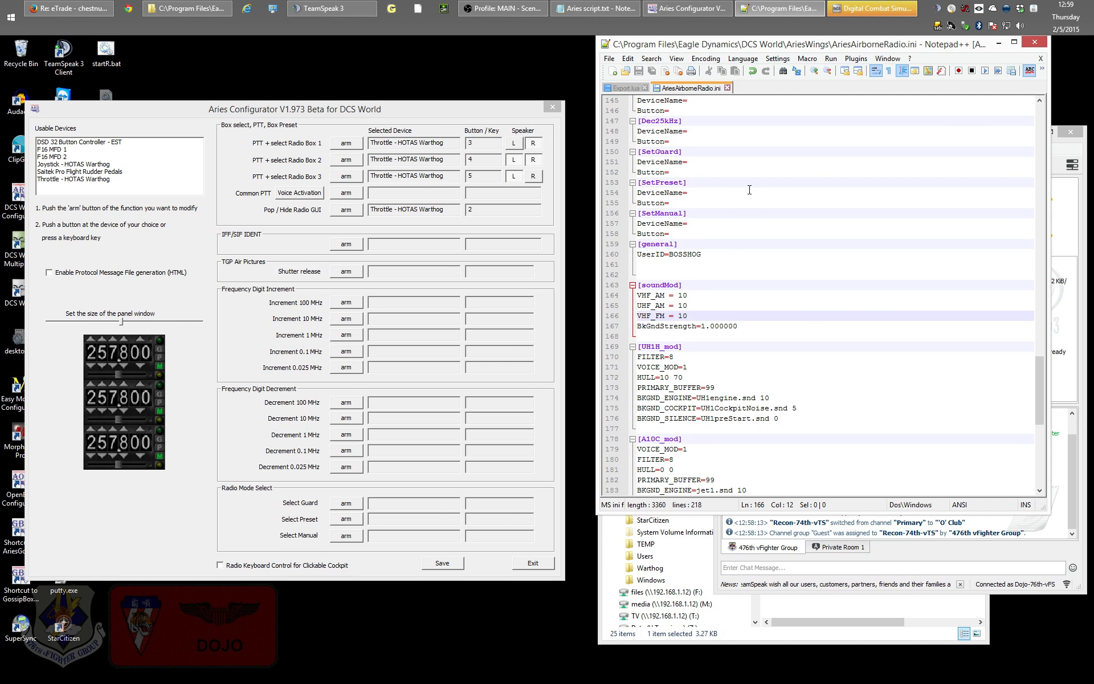
{"action": "left_click", "coordinate": [1034, 41]}
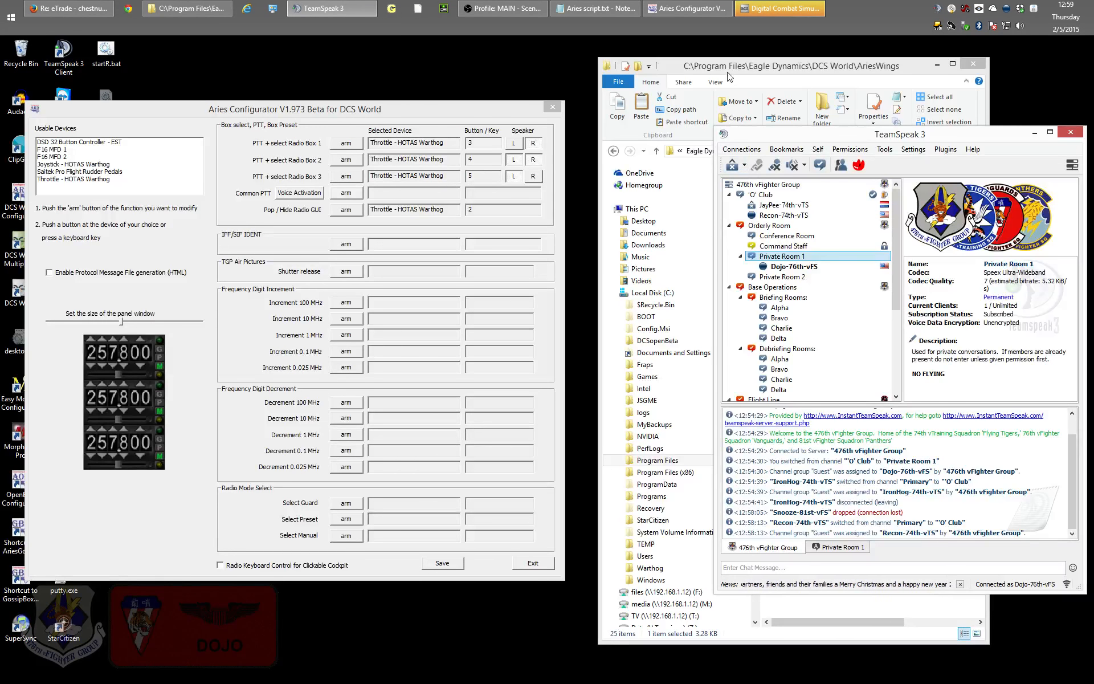
Bring the AriesWings folder window to the front, examine its full path and select AriesAirborneRadio.ini
{"action": "left_click", "coordinate": [735, 90]}
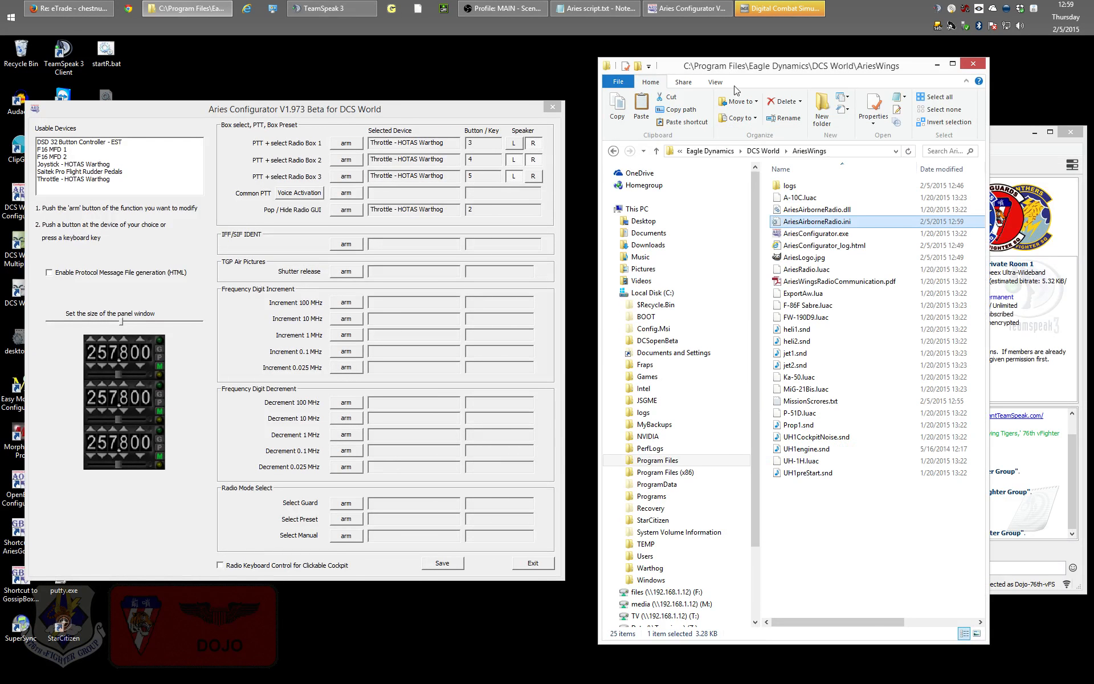
{"action": "left_click", "coordinate": [840, 151]}
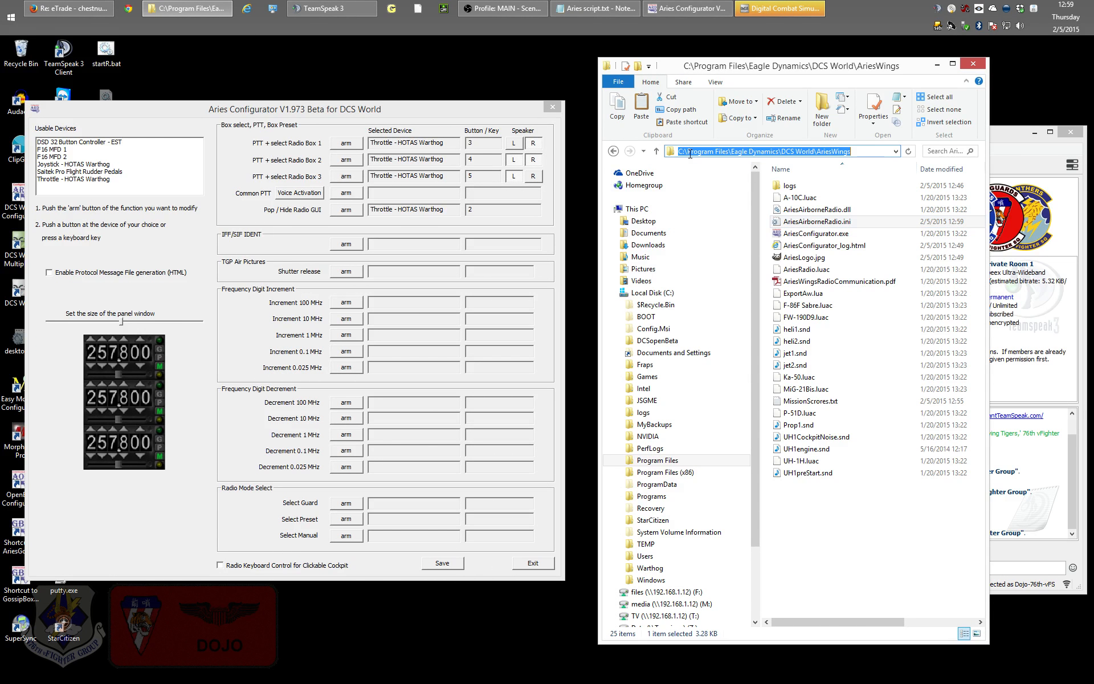
{"action": "left_click", "coordinate": [759, 151]}
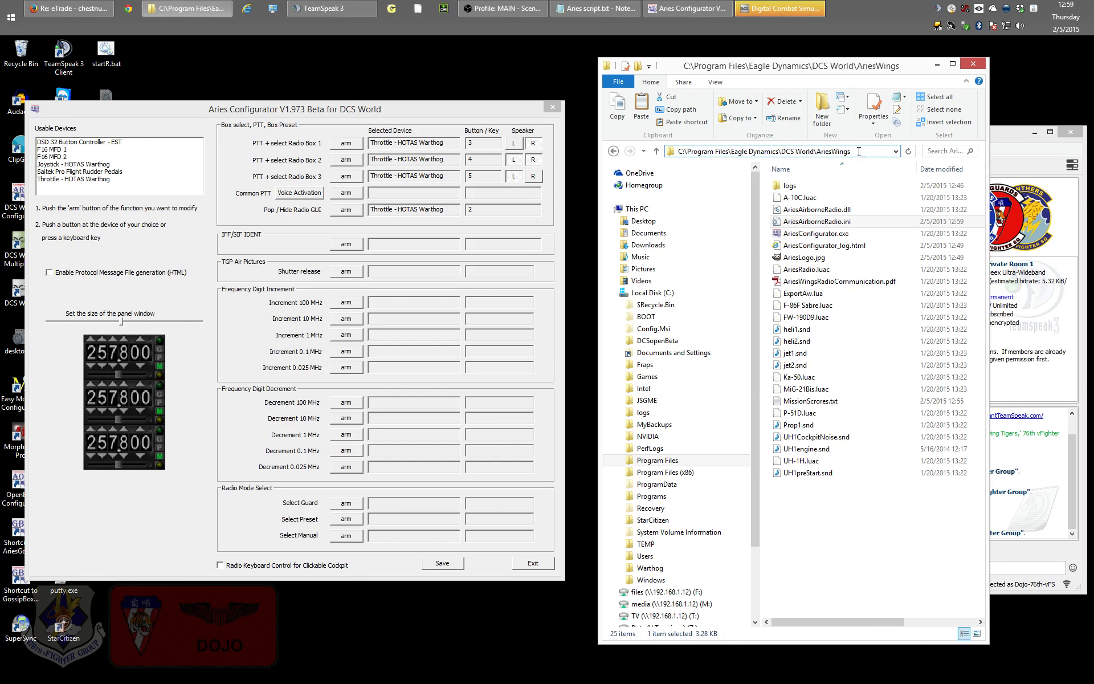
{"action": "left_click", "coordinate": [829, 226]}
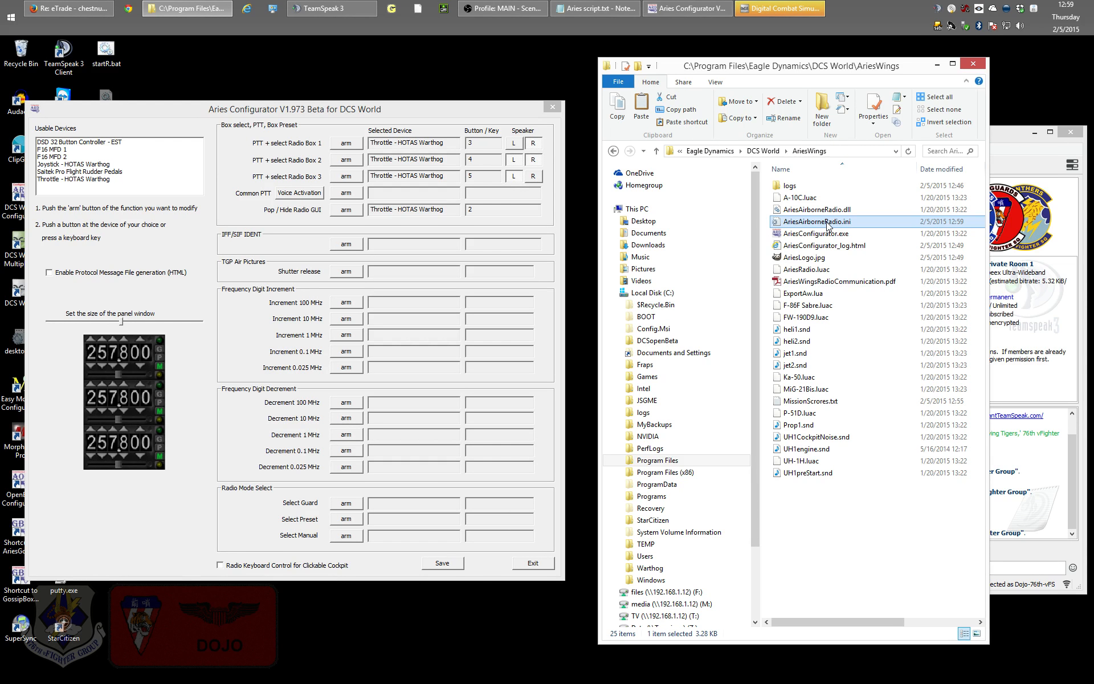
{"action": "right_click", "coordinate": [826, 227]}
{"action": "left_click", "coordinate": [783, 226]}
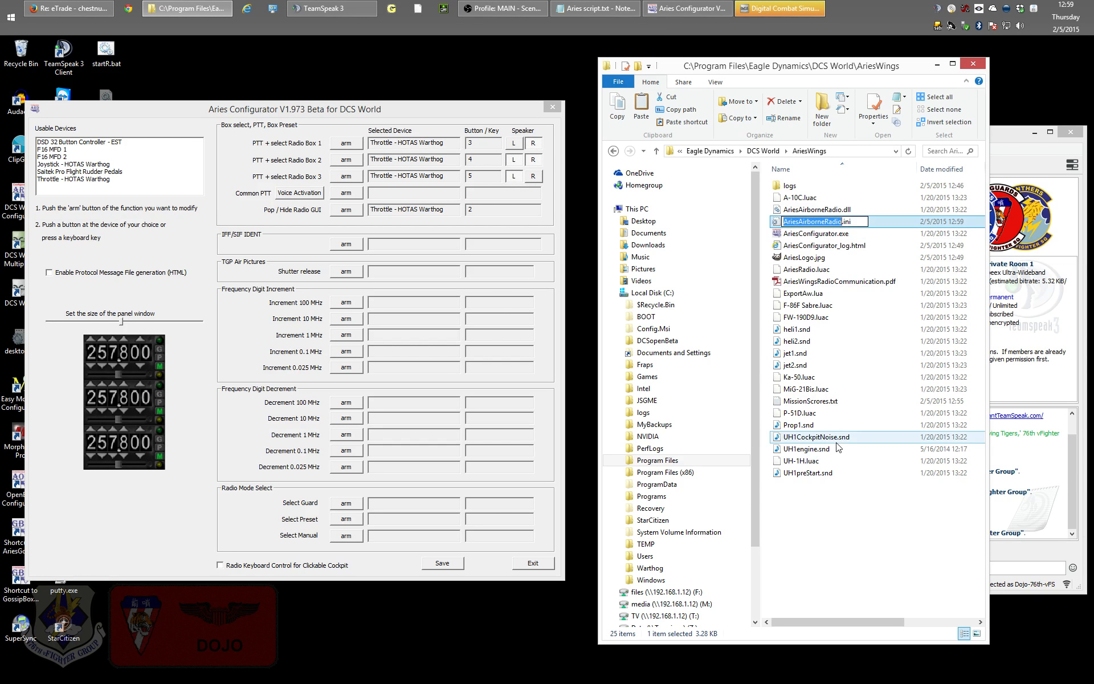
{"action": "left_click", "coordinate": [825, 499]}
{"action": "left_click", "coordinate": [792, 224]}
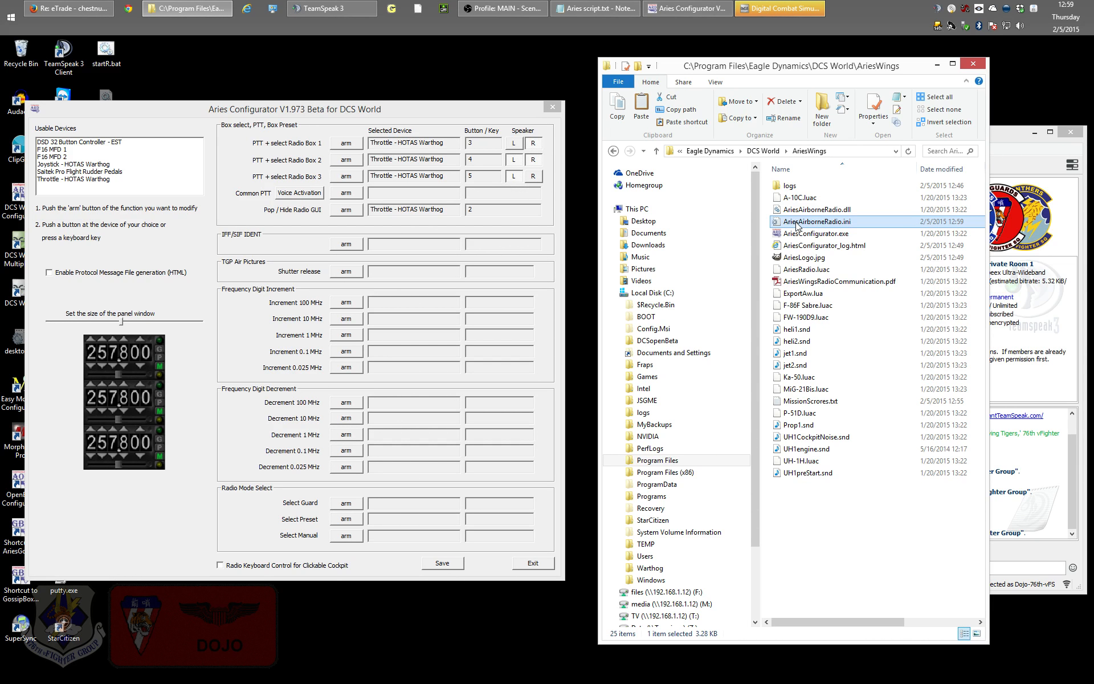
{"action": "left_click", "coordinate": [481, 109]}
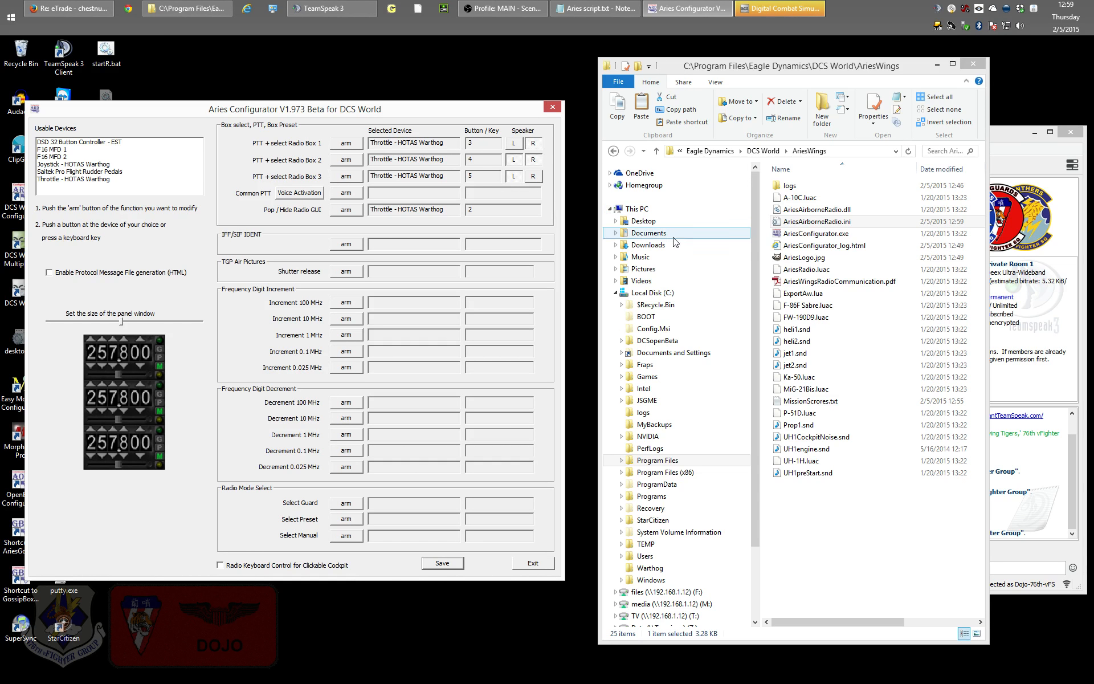
{"action": "left_click", "coordinate": [794, 221]}
{"action": "left_click", "coordinate": [795, 223]}
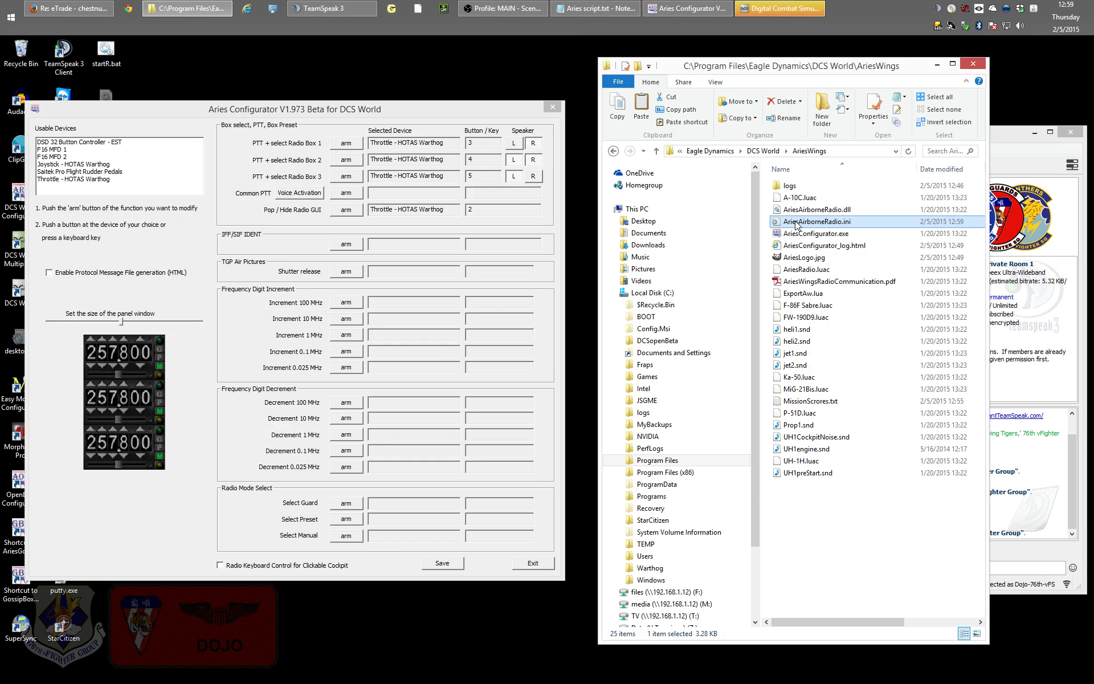
{"action": "left_click", "coordinate": [548, 198]}
Copy AriesAirborneRadio.ini from the AriesWings folder to the clipboard
{"action": "left_click", "coordinate": [813, 222]}
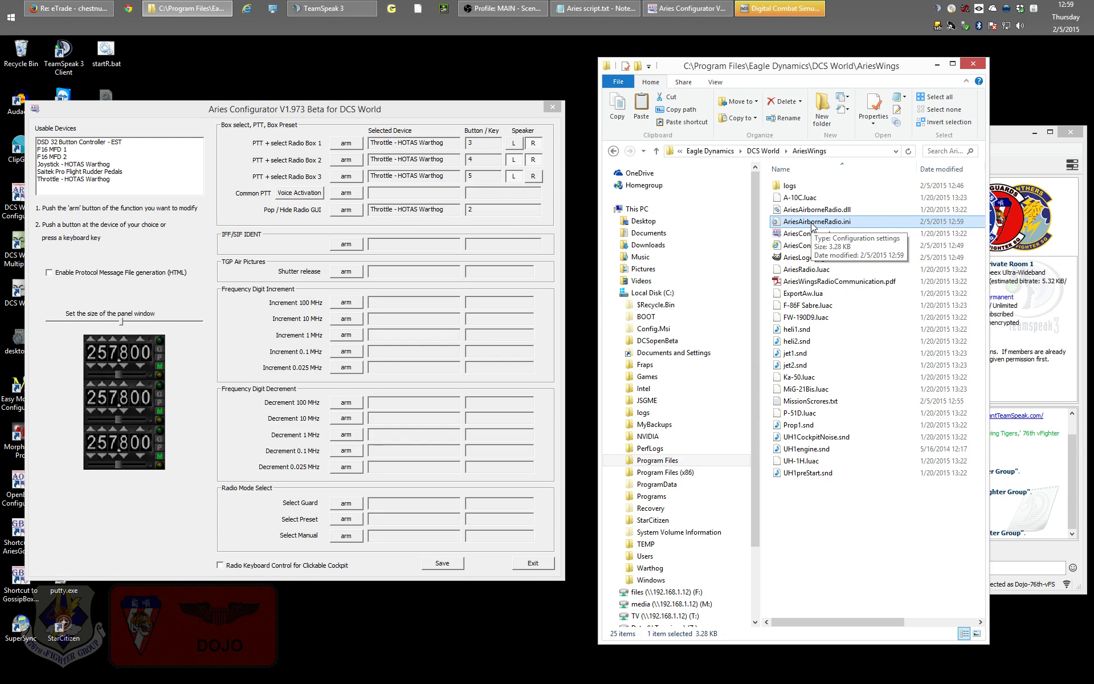
{"action": "right_click", "coordinate": [811, 224]}
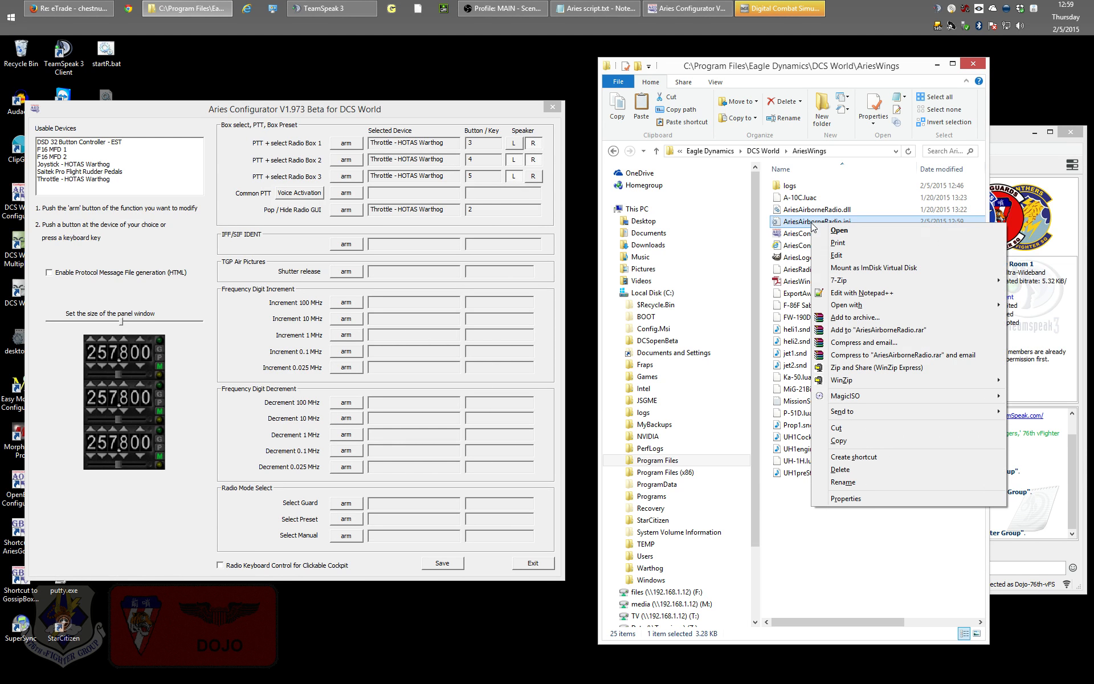
{"action": "left_click", "coordinate": [833, 442]}
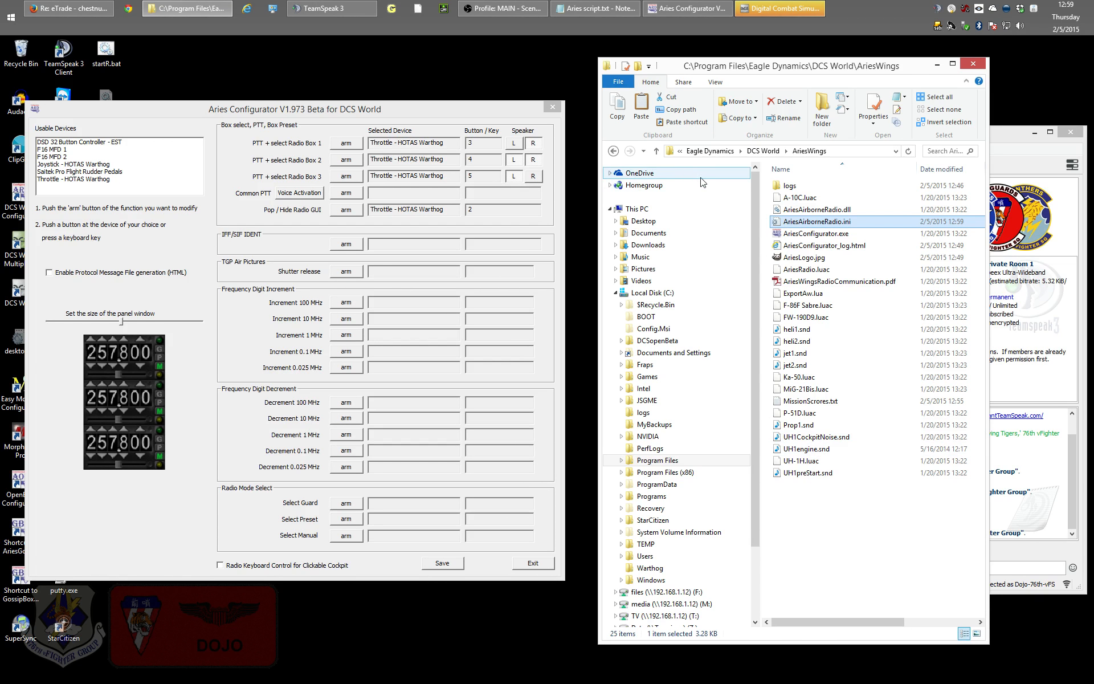
Go up to the DCS World installation folder and open its _MODS folder
{"action": "left_click", "coordinate": [657, 151]}
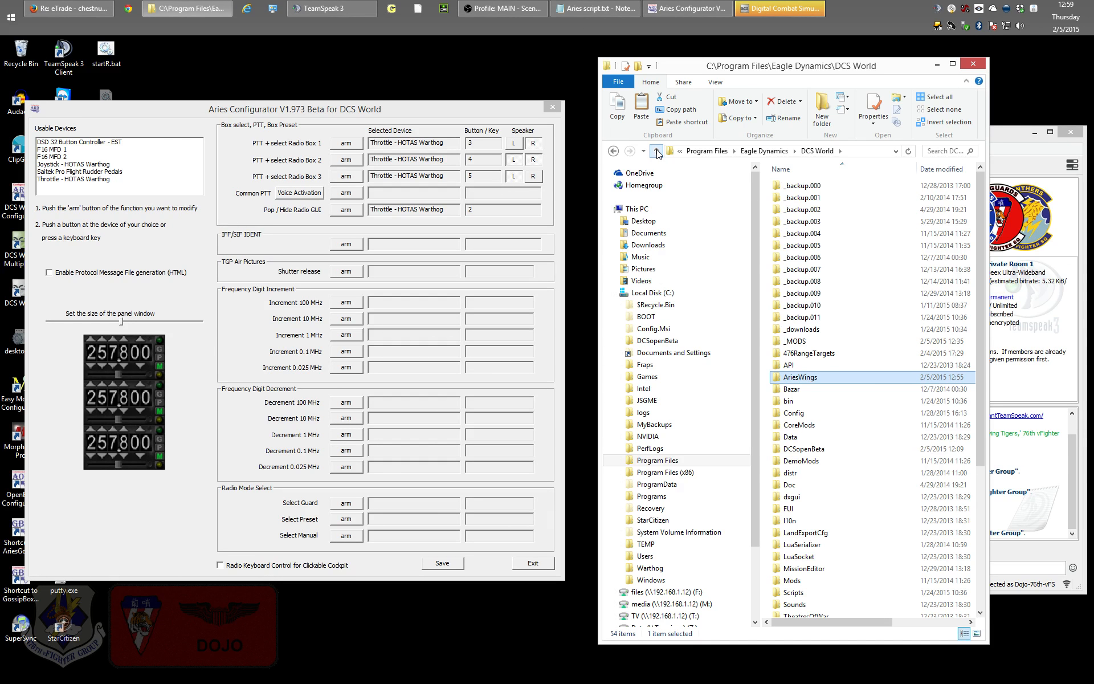
{"action": "left_click", "coordinate": [656, 151]}
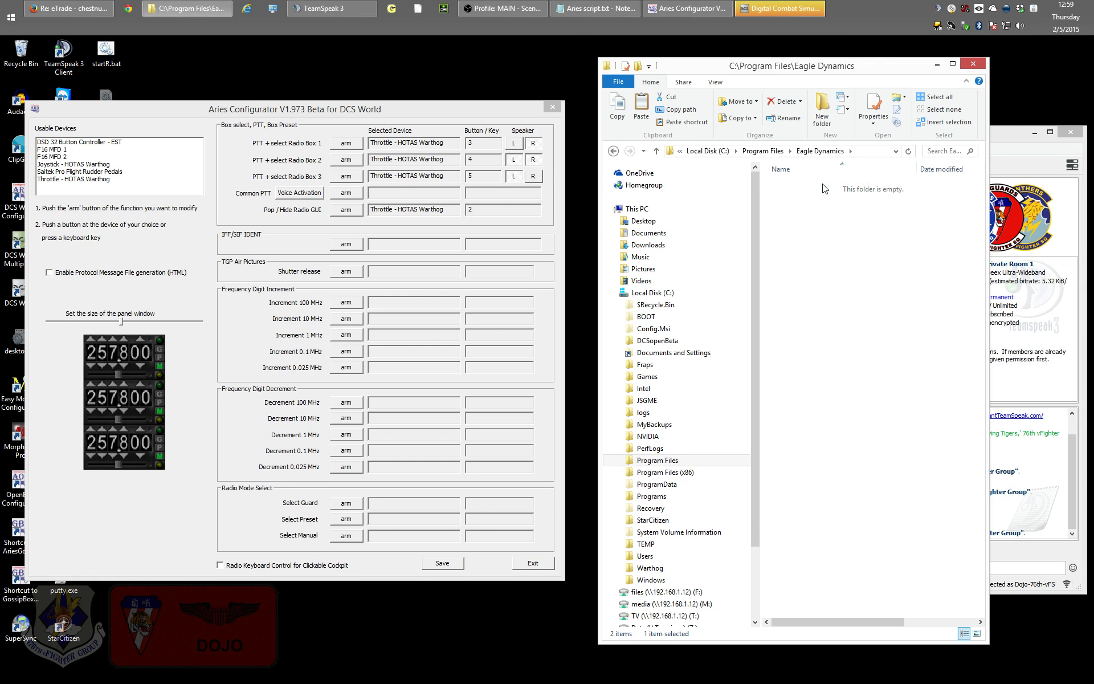
{"action": "double_click", "coordinate": [825, 188]}
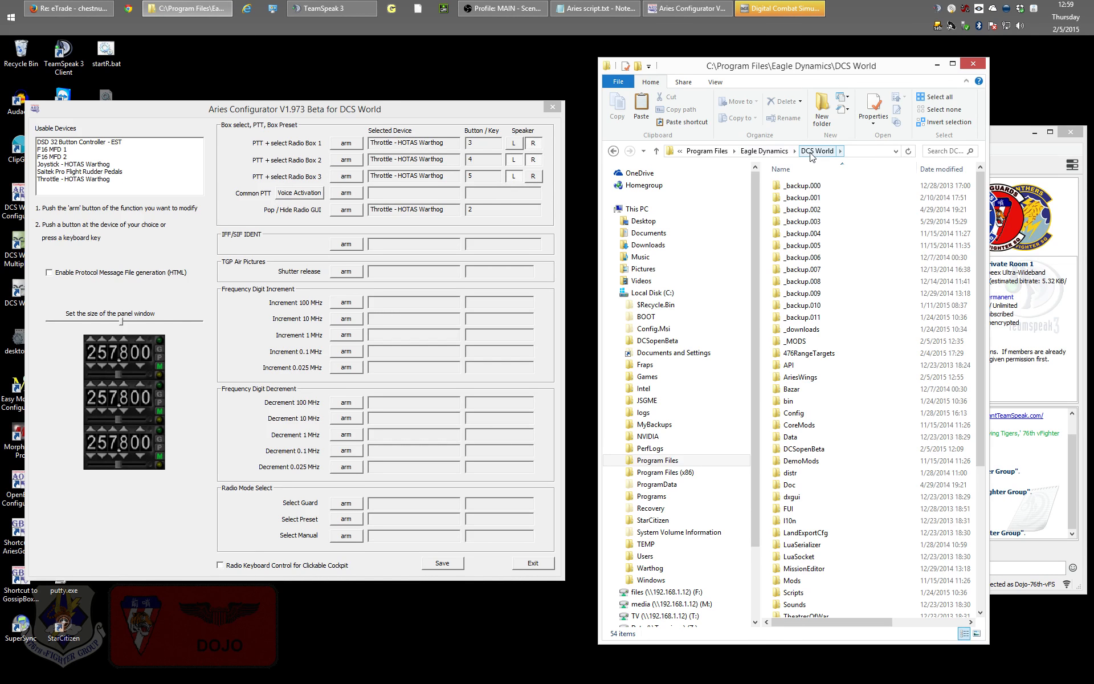
{"action": "double_click", "coordinate": [804, 341]}
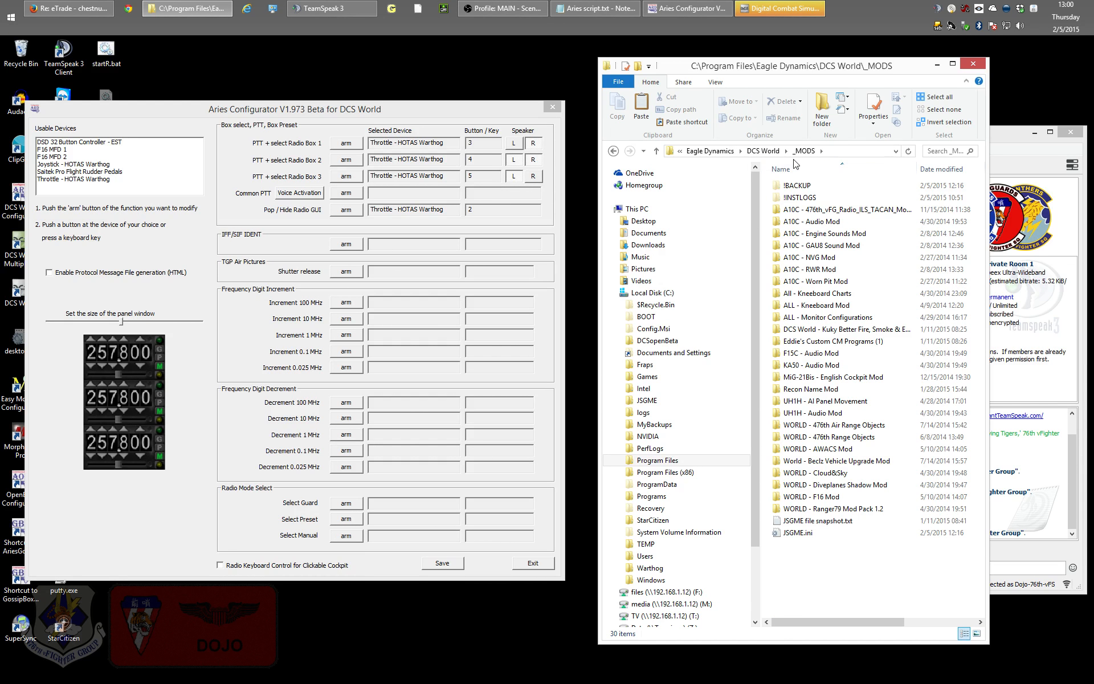
Create a folder named "Dojo's Aries Settings" in _MODS and open it
{"action": "right_click", "coordinate": [792, 570]}
{"action": "mouse_move", "coordinate": [840, 541]}
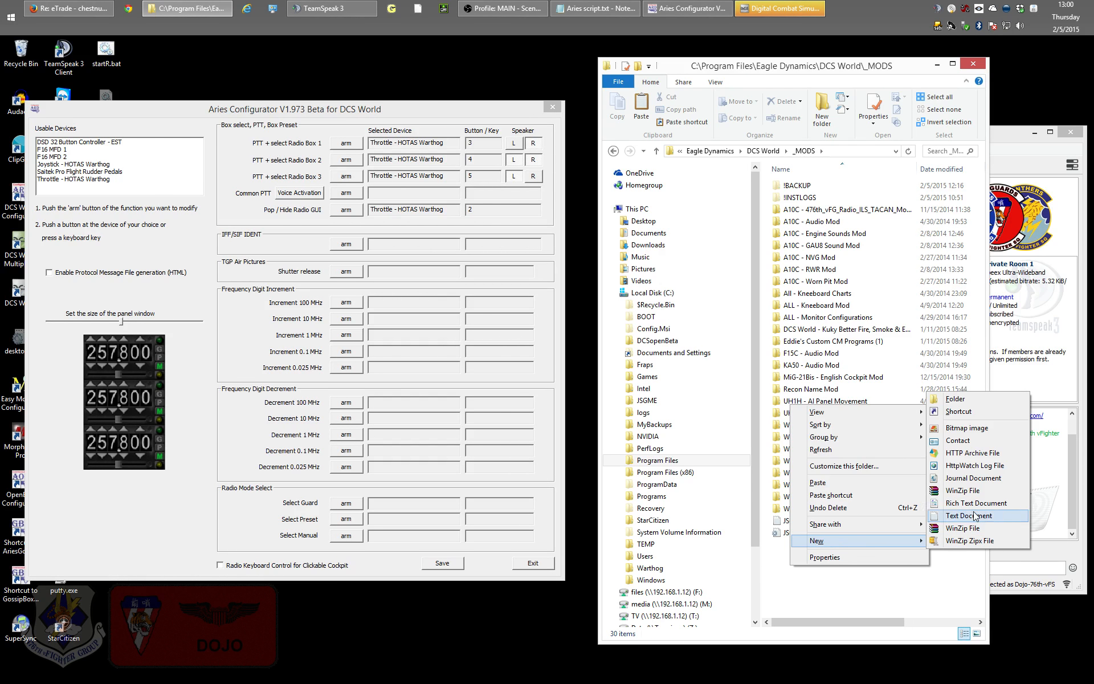
{"action": "left_click", "coordinate": [956, 399]}
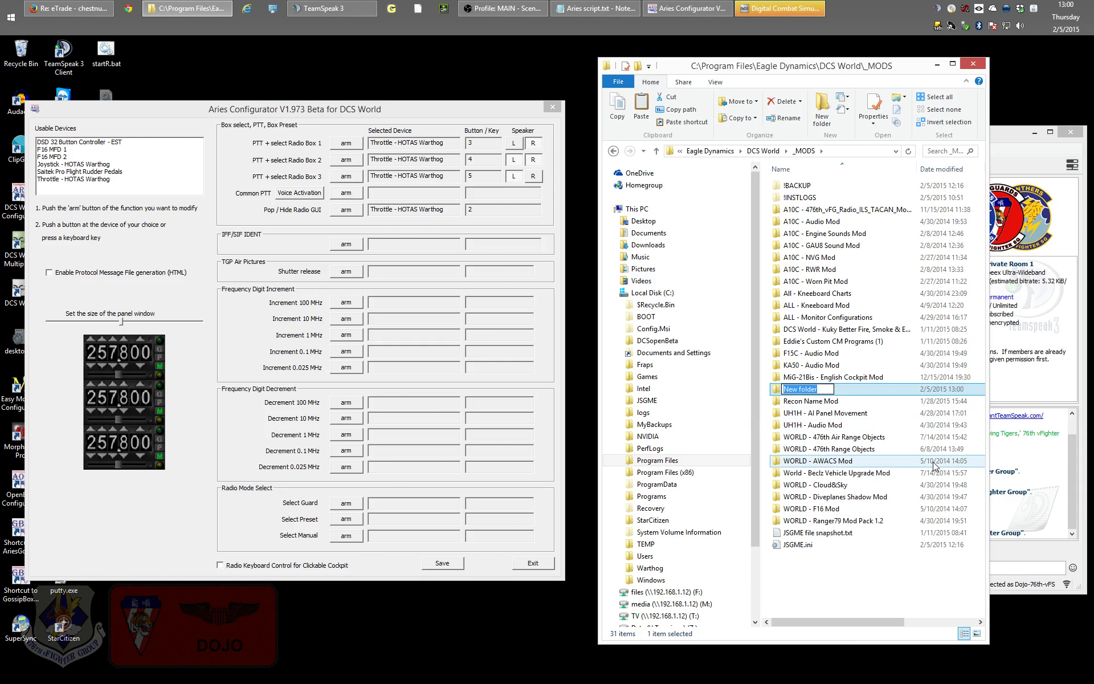
{"action": "type", "text": "Dojo's Aries Settings"}
{"action": "key", "text": "Return"}
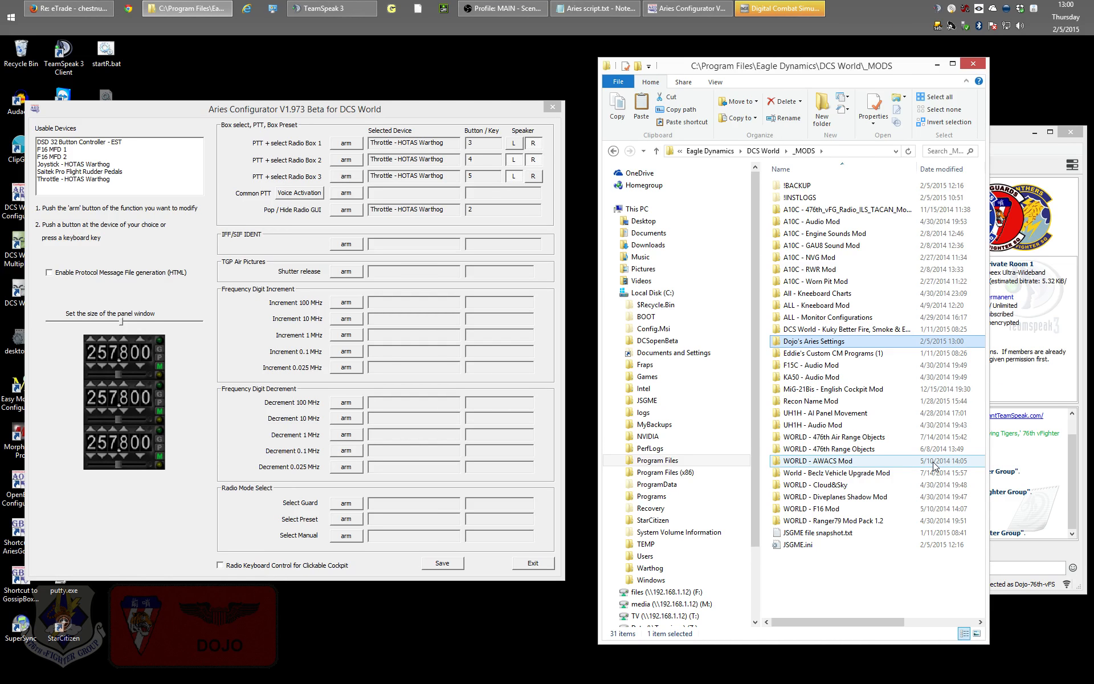
{"action": "key", "text": "Return"}
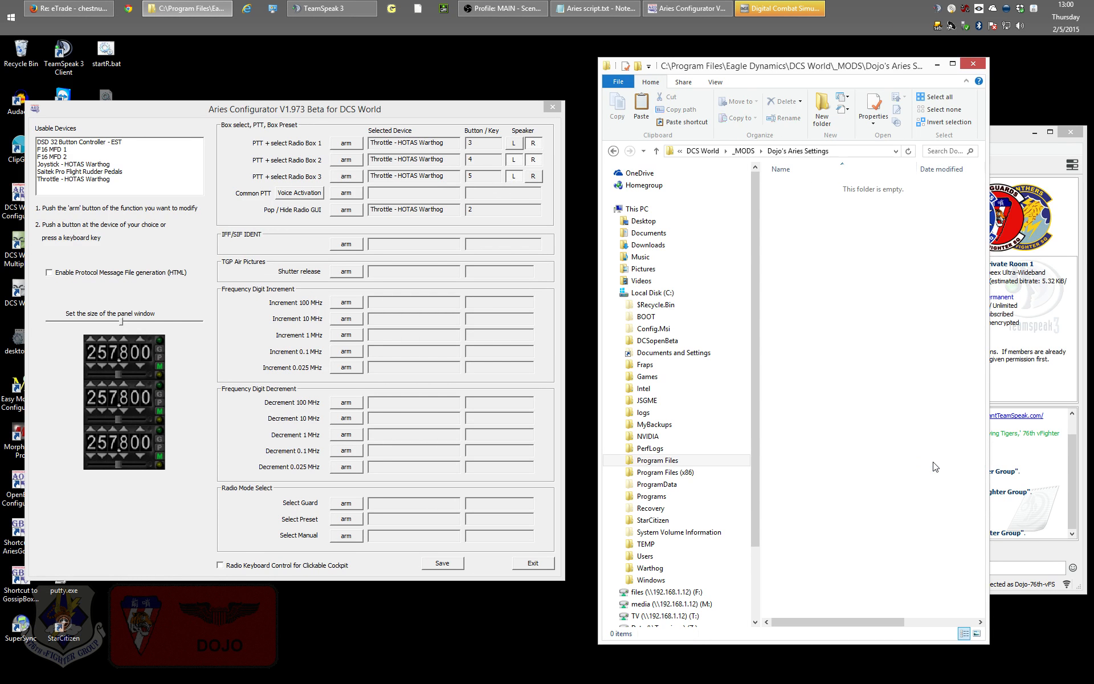
Create a subfolder named AriesWings inside the new mod folder
{"action": "left_click", "coordinate": [854, 151]}
{"action": "right_click", "coordinate": [798, 223]}
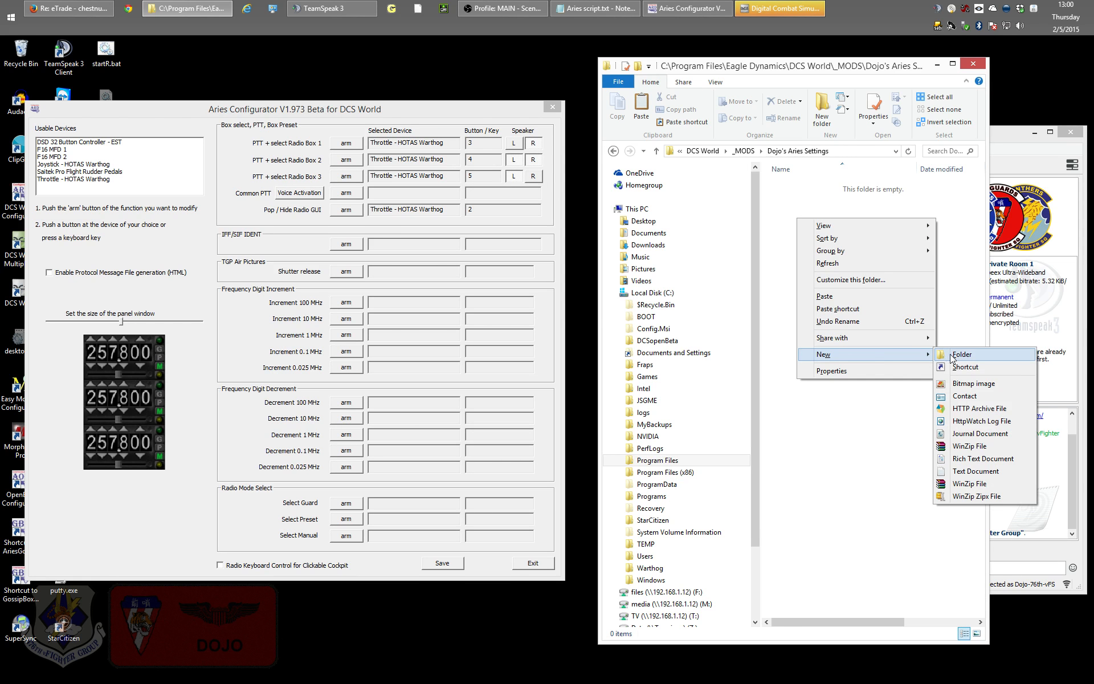
{"action": "left_click", "coordinate": [952, 358]}
{"action": "type", "text": "Areis"}
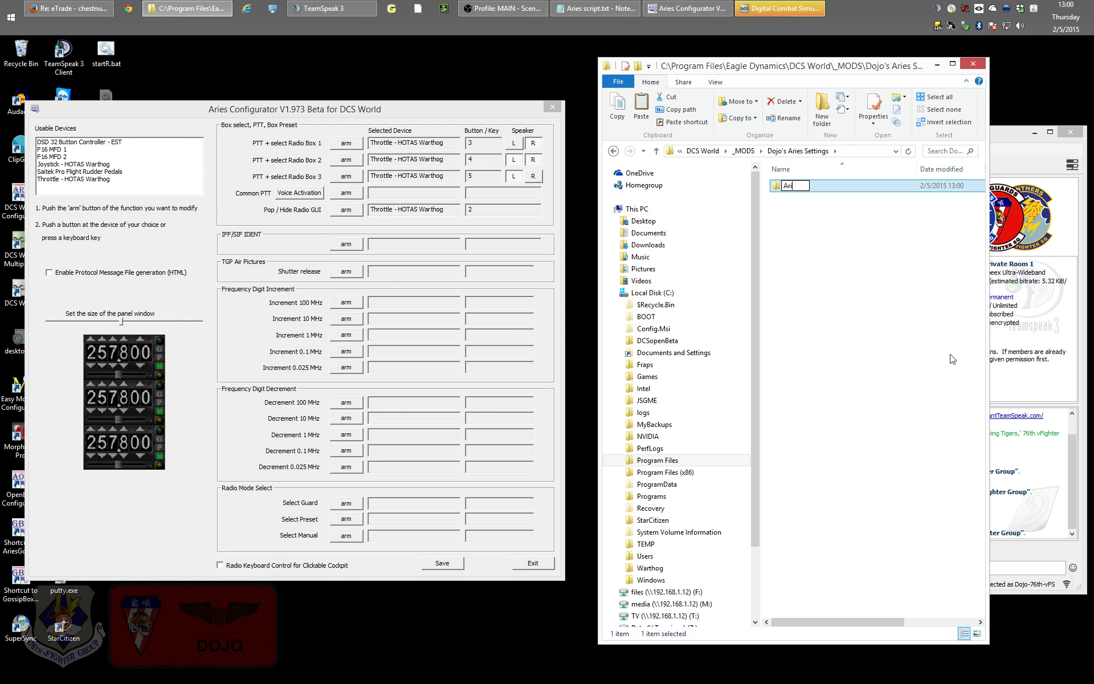
{"action": "type", "text": "Wings"}
{"action": "key", "text": "Return"}
Open a second folder window at the DCS World directory to compare its AriesWings folder with the mod's folder structure
{"action": "left_click_drag", "start_coordinate": [905, 76], "coordinate": [636, 107]}
{"action": "key", "text": "ctrl+n"}
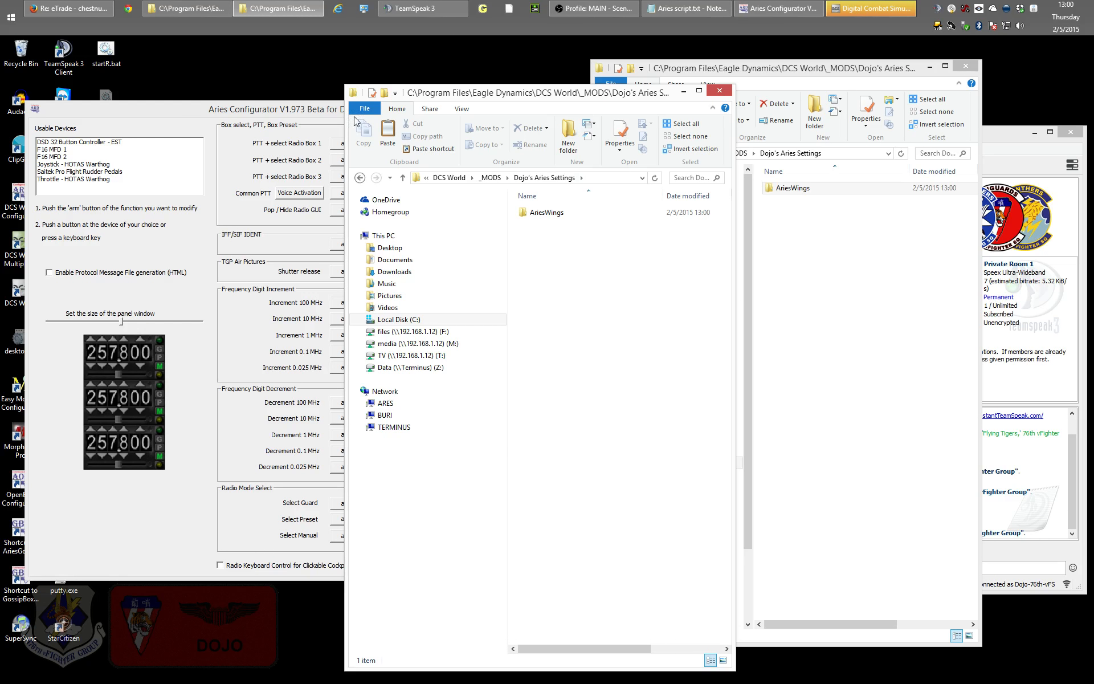
{"action": "left_click", "coordinate": [402, 178]}
{"action": "left_click", "coordinate": [402, 178]}
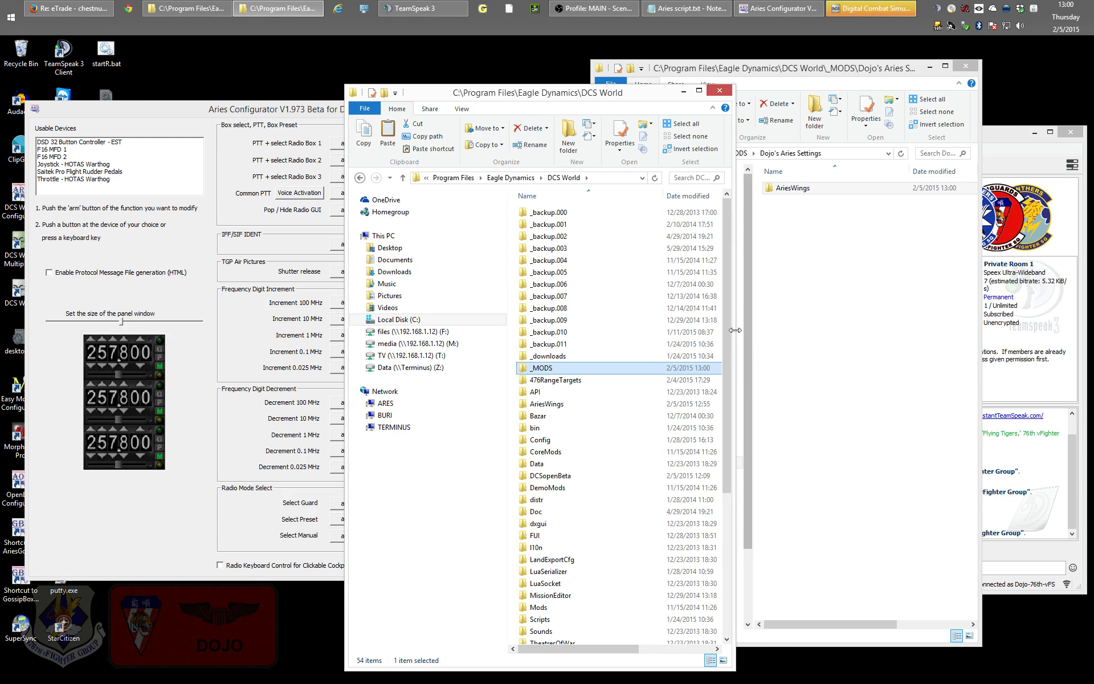
{"action": "left_click", "coordinate": [625, 180]}
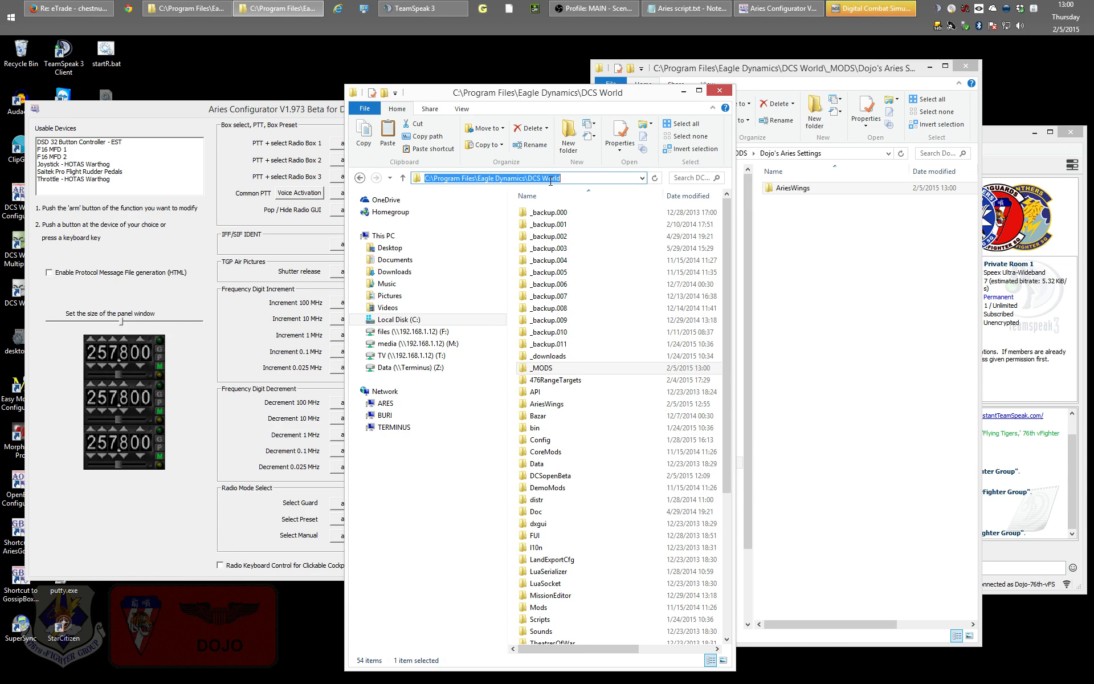
{"action": "left_click", "coordinate": [544, 404]}
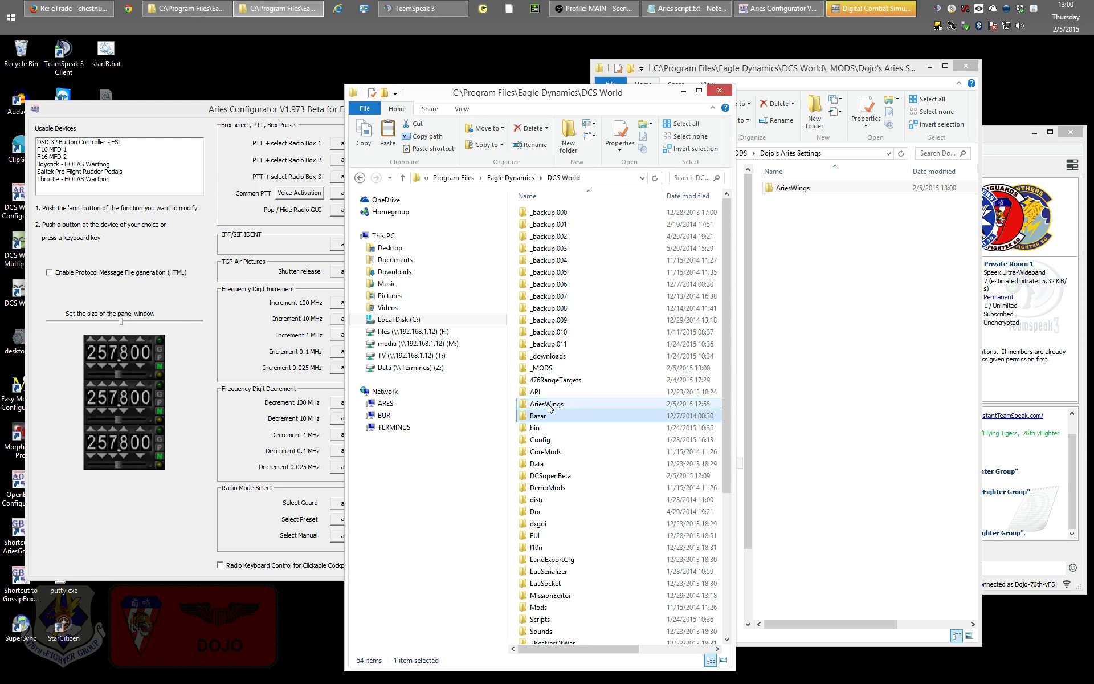
Paste the copied AriesAirborneRadio.ini into the AriesWings folder inside Dojo's Aries Settings
{"action": "left_click", "coordinate": [808, 190]}
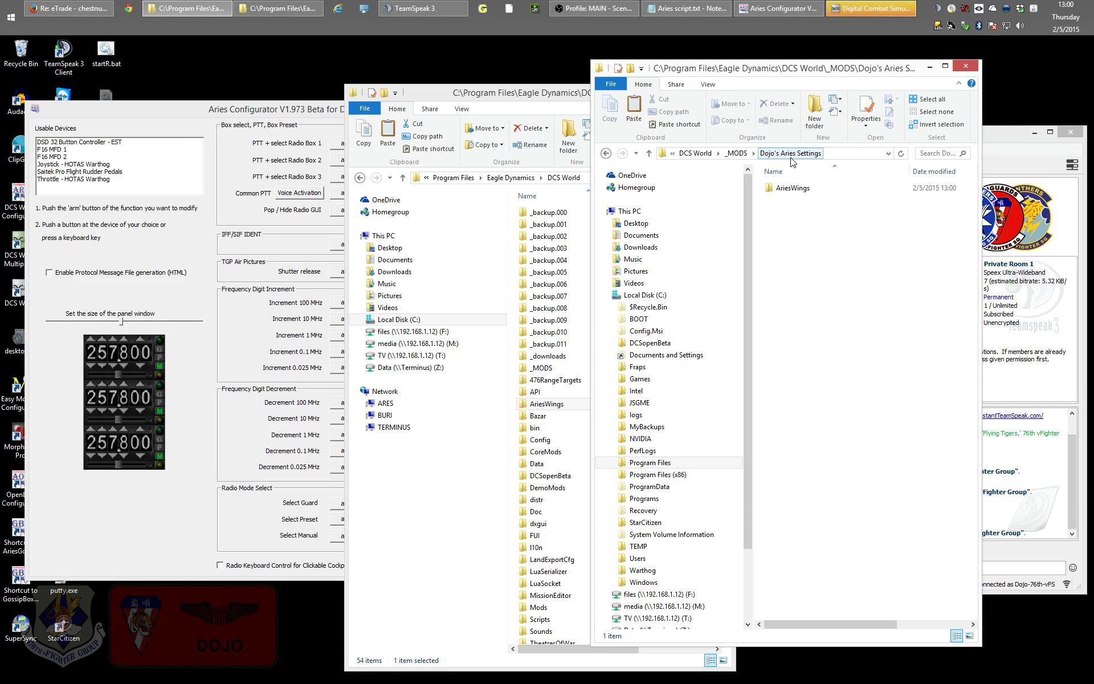
{"action": "left_click", "coordinate": [794, 193]}
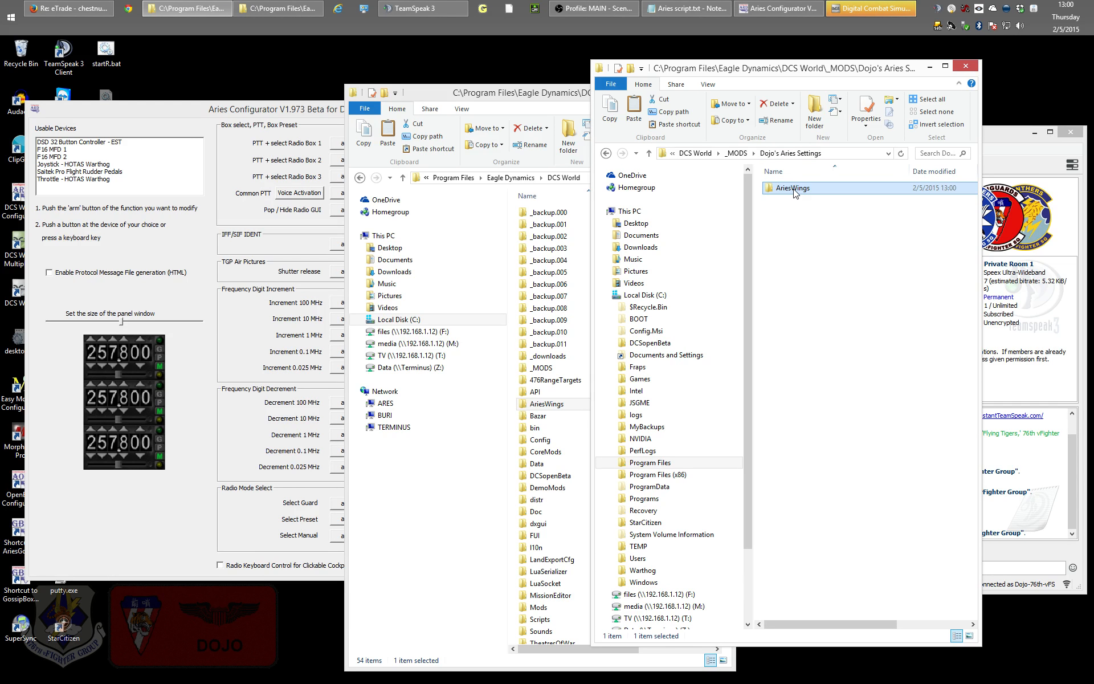
{"action": "double_click", "coordinate": [794, 192]}
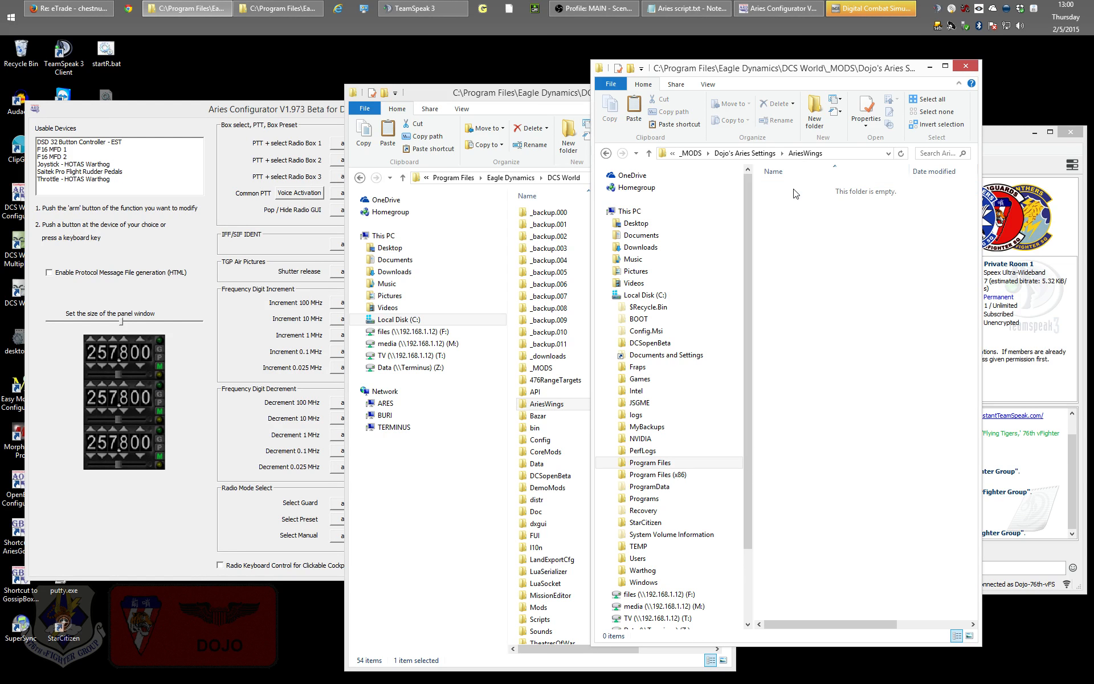
{"action": "right_click", "coordinate": [843, 234]}
{"action": "left_click", "coordinate": [870, 310]}
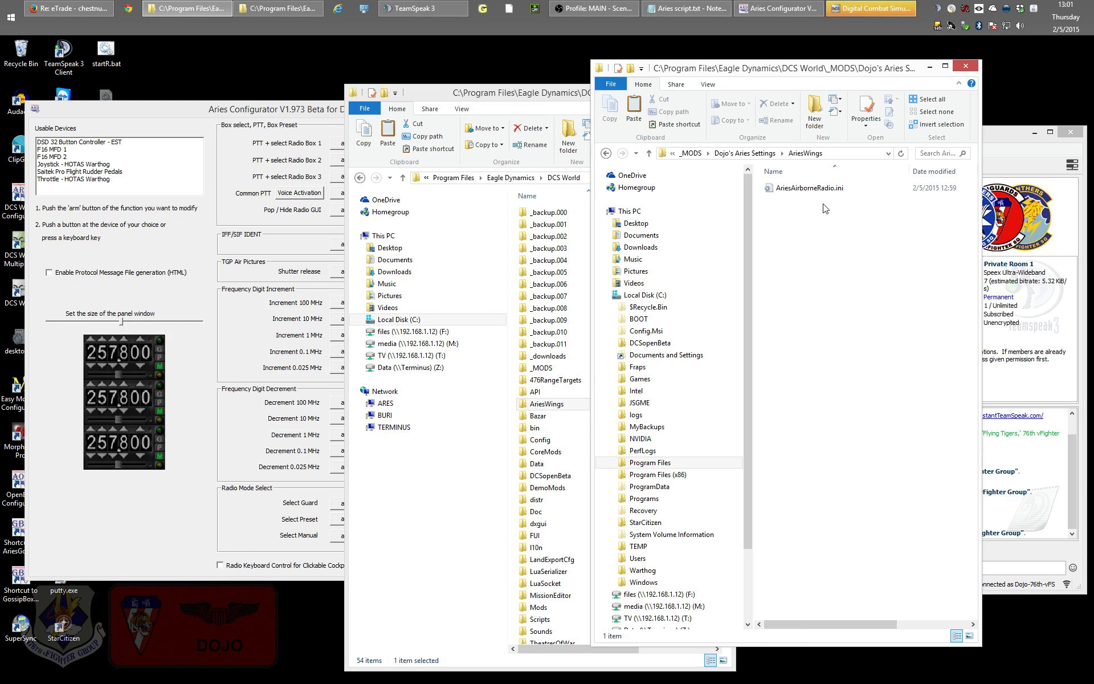
{"action": "left_click", "coordinate": [815, 188]}
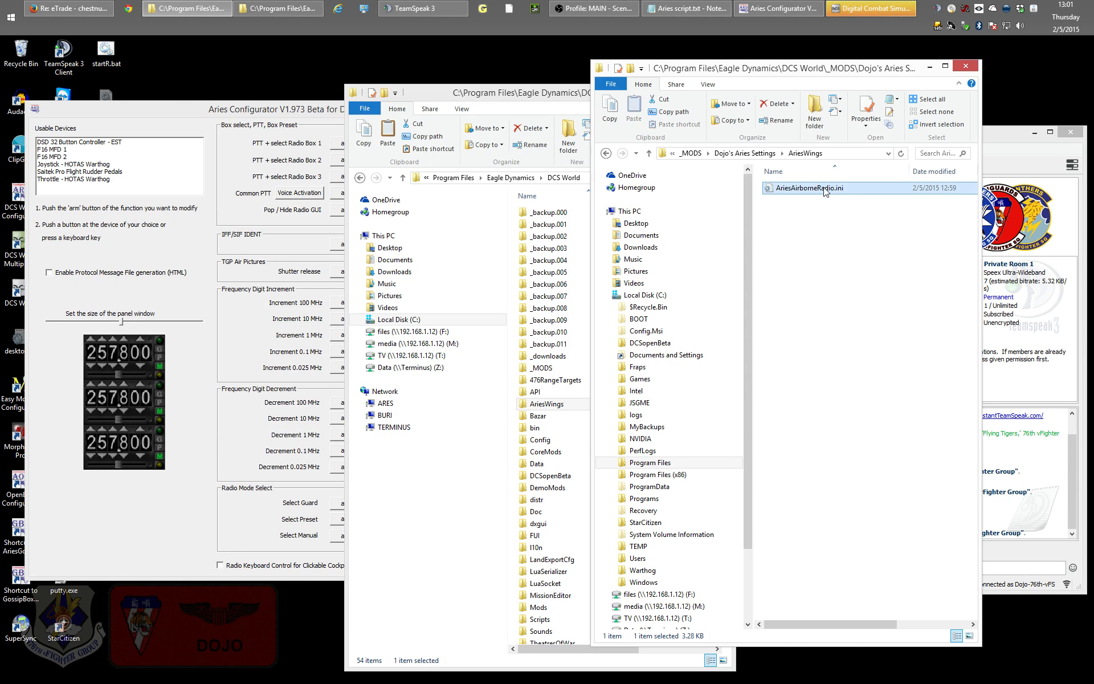
Review the radio button assignments in Aries Configurator, and close the mod's AriesWings folder window
{"action": "left_click", "coordinate": [291, 111]}
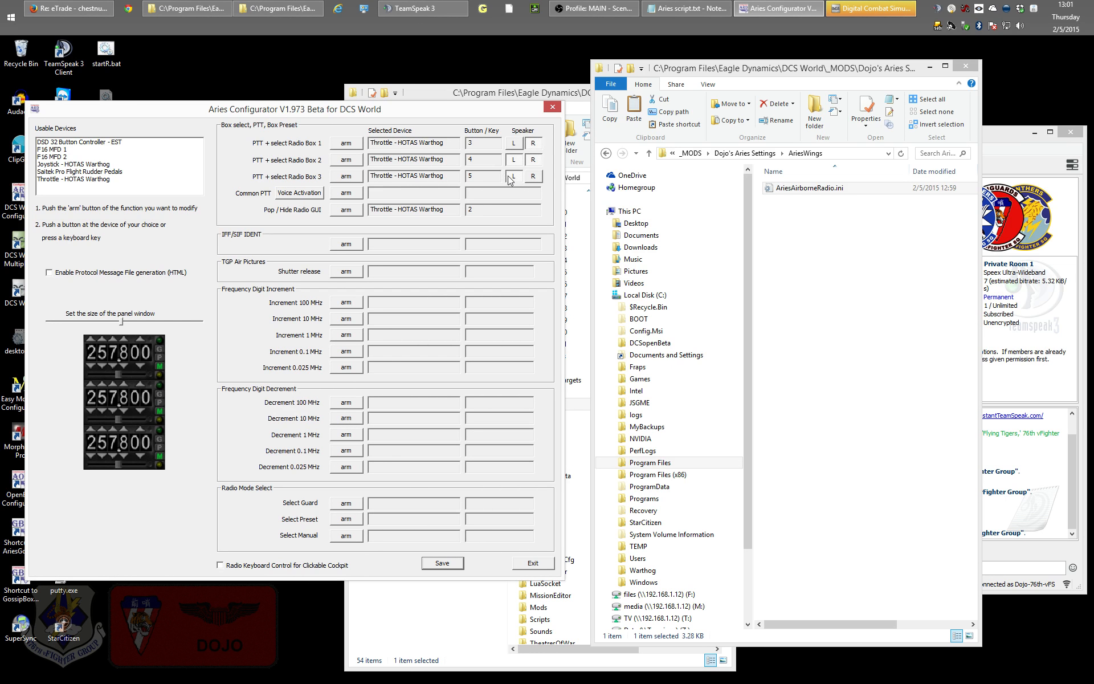
{"action": "left_click", "coordinate": [806, 265]}
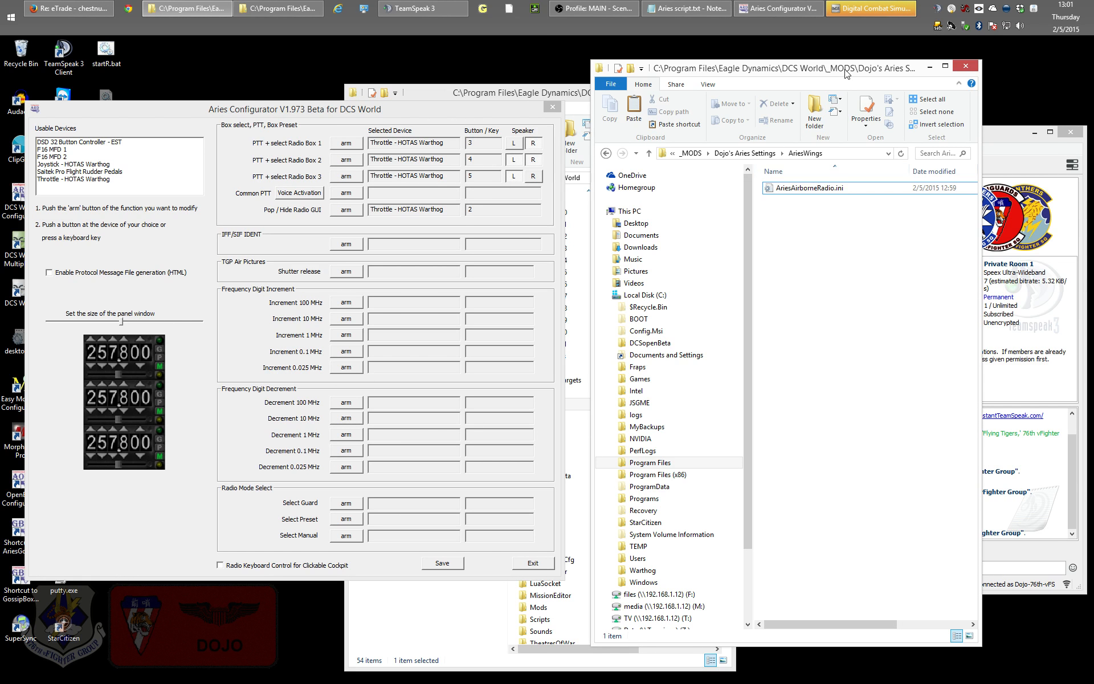
{"action": "left_click", "coordinate": [965, 68]}
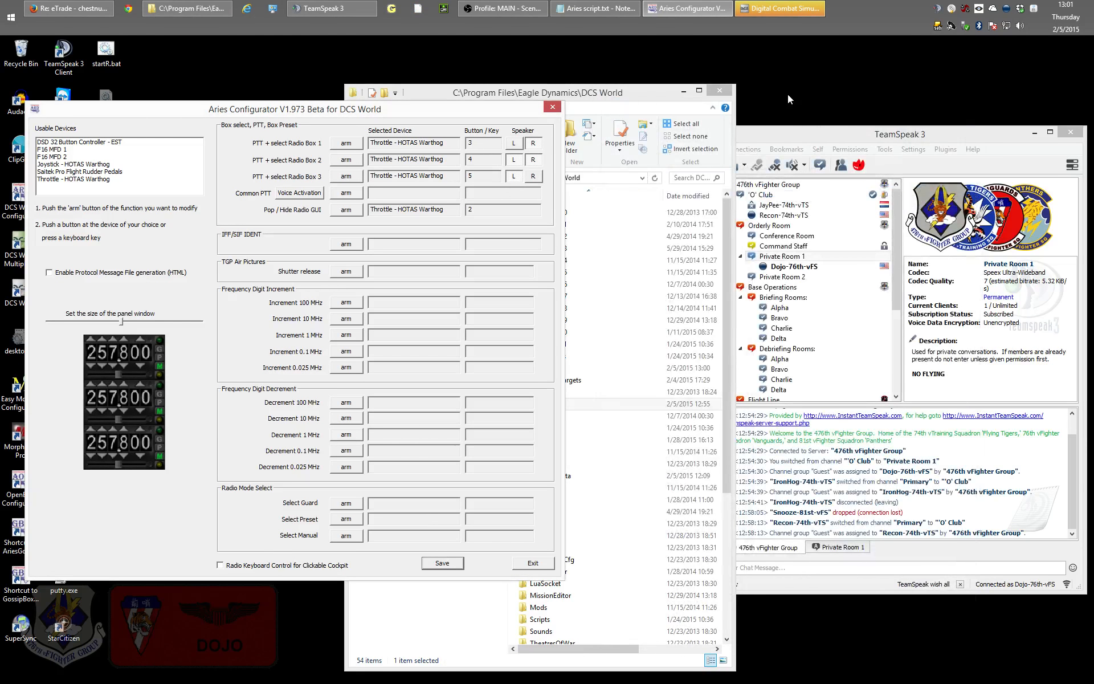
Switch to Generic Mod Enabler and enable the available mod Dojo's Aries Settings
{"action": "left_click", "coordinate": [392, 9]}
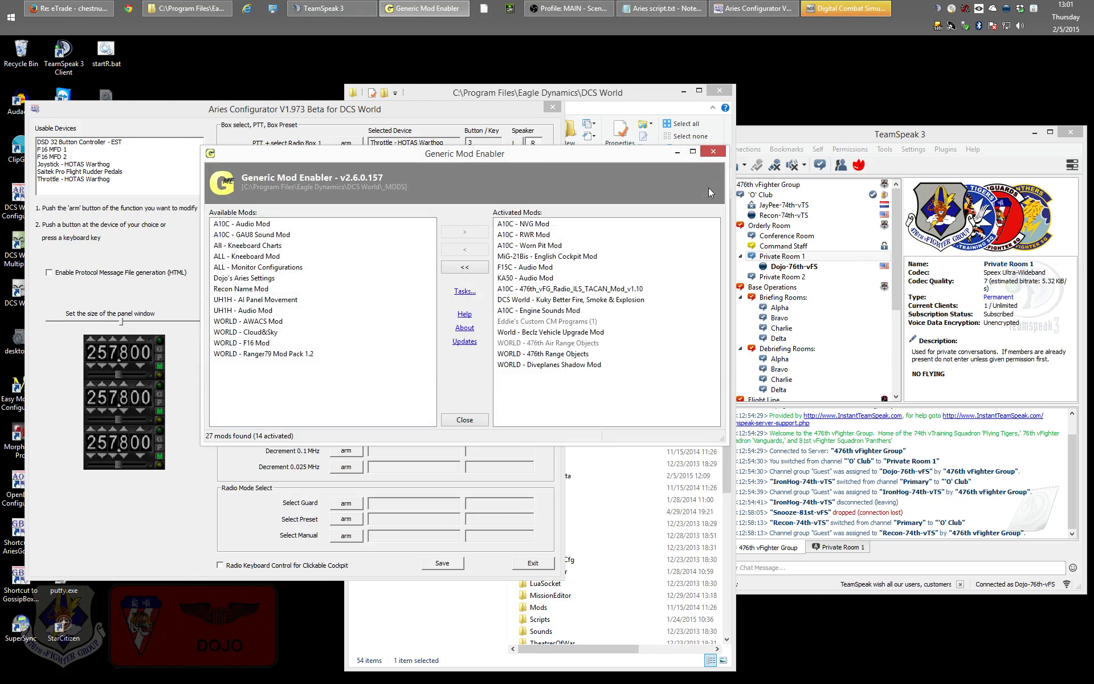
{"action": "left_click_drag", "start_coordinate": [569, 154], "coordinate": [756, 179]}
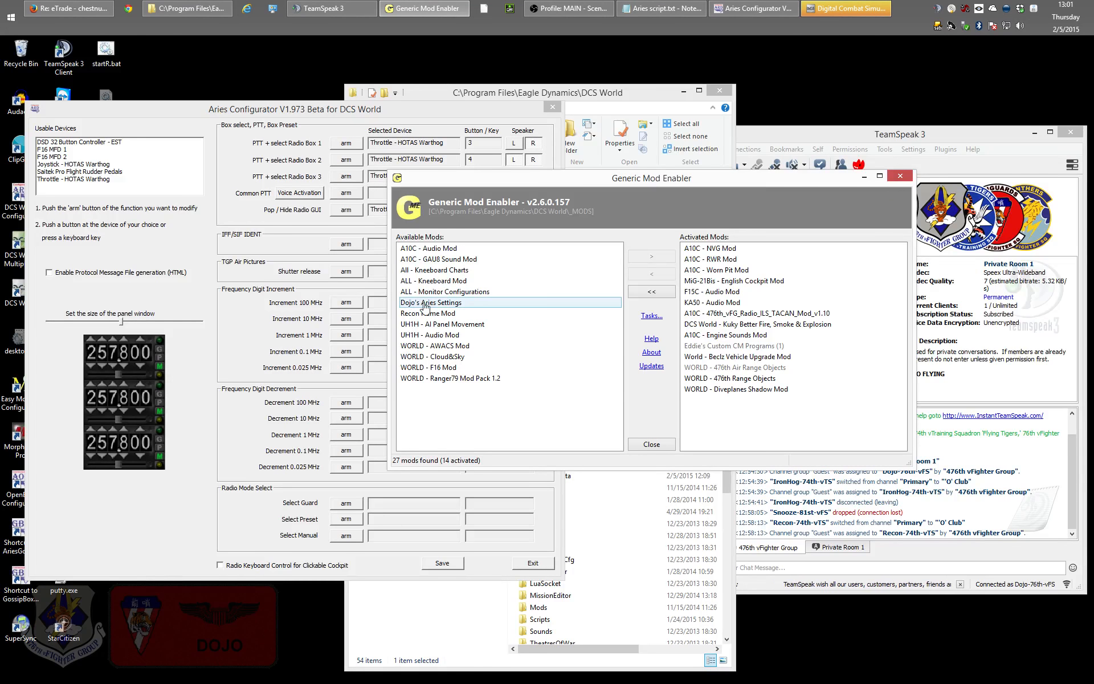
{"action": "left_click", "coordinate": [476, 303]}
{"action": "left_click_drag", "start_coordinate": [590, 178], "coordinate": [676, 168]}
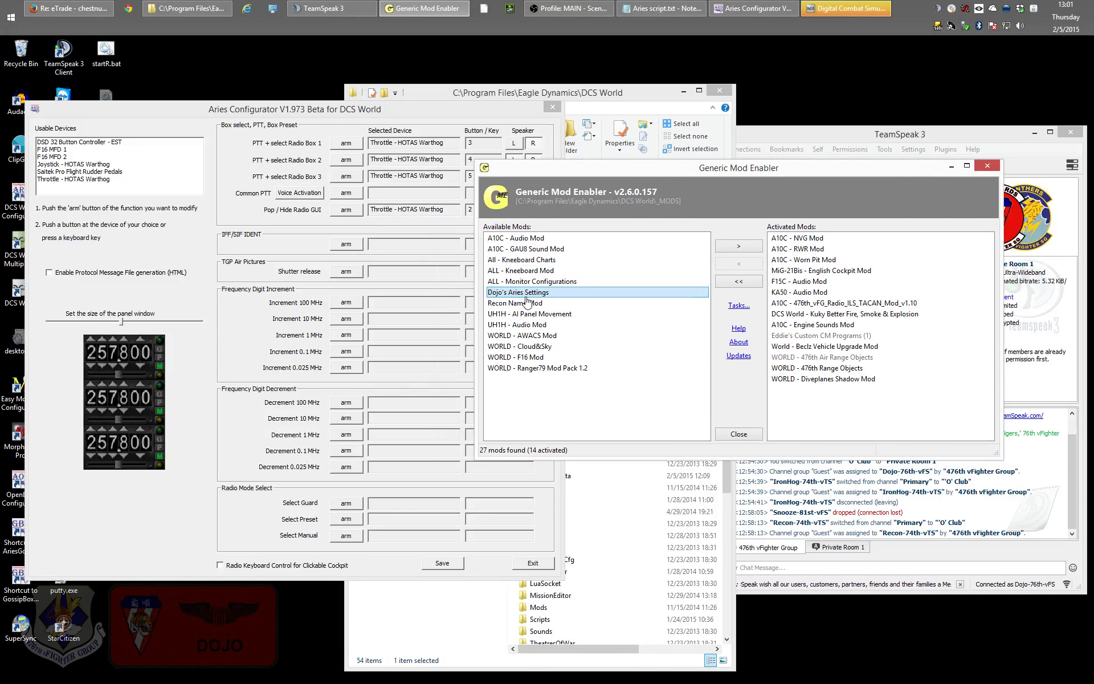
{"action": "key", "text": "Down"}
{"action": "key", "text": "Down"}
{"action": "key", "text": "Down"}
{"action": "key", "text": "Down"}
{"action": "key", "text": "Down"}
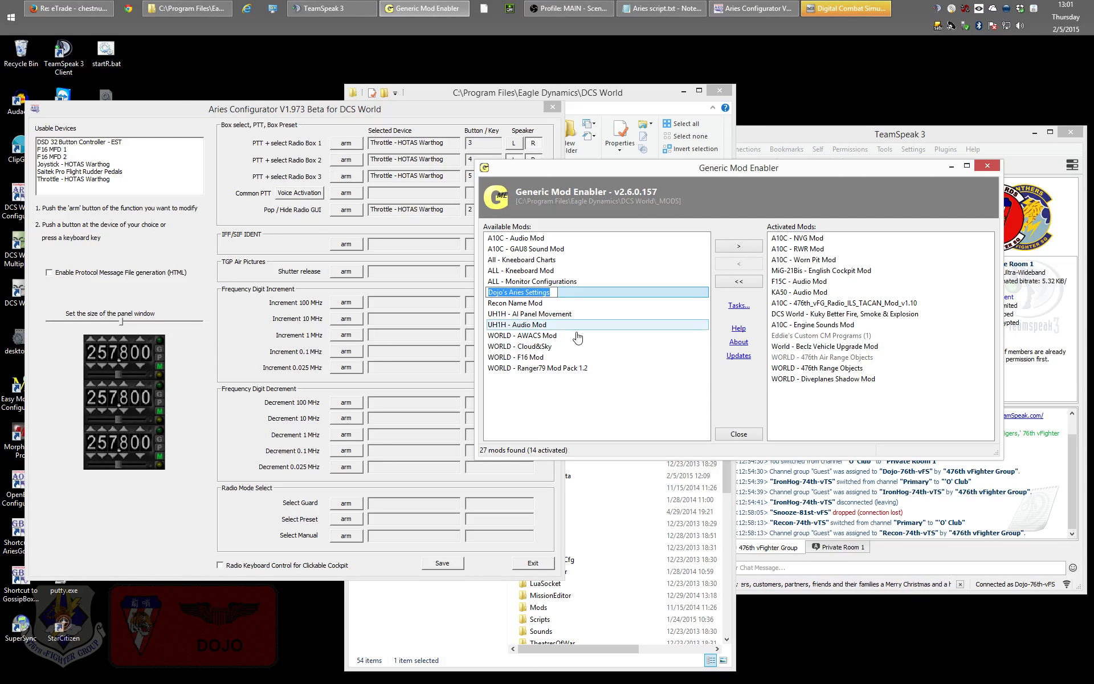
{"action": "left_click", "coordinate": [666, 292]}
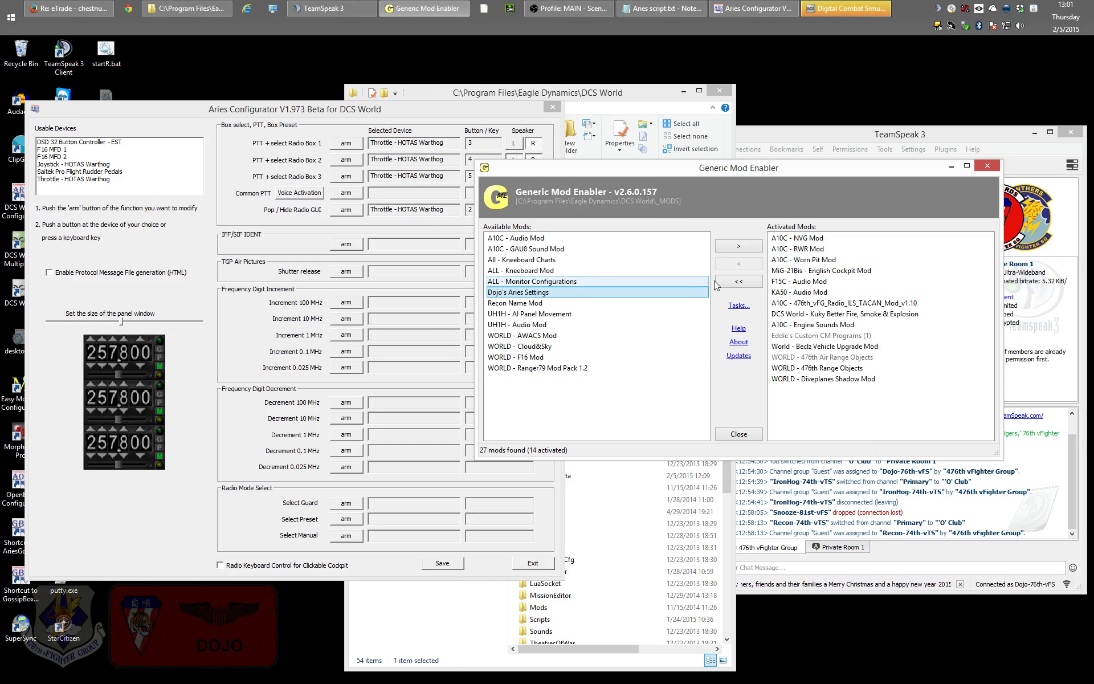
{"action": "left_click", "coordinate": [738, 248]}
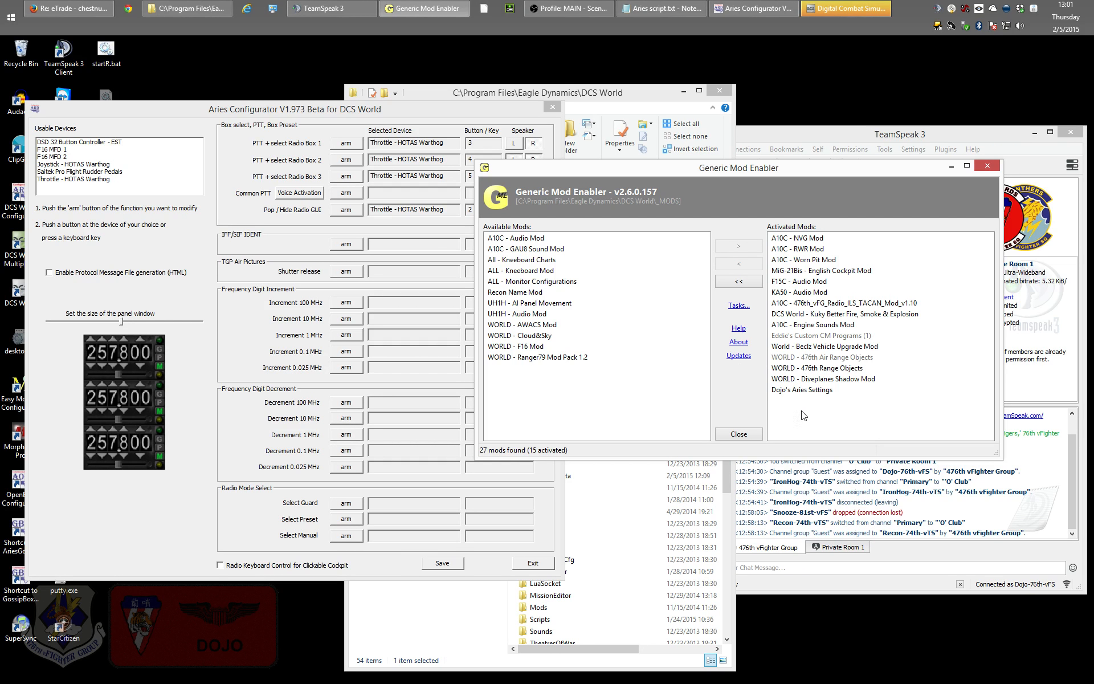
Disable the Dojo's Aries Settings mod, re-enable it, and leave it disabled
{"action": "left_click", "coordinate": [818, 392]}
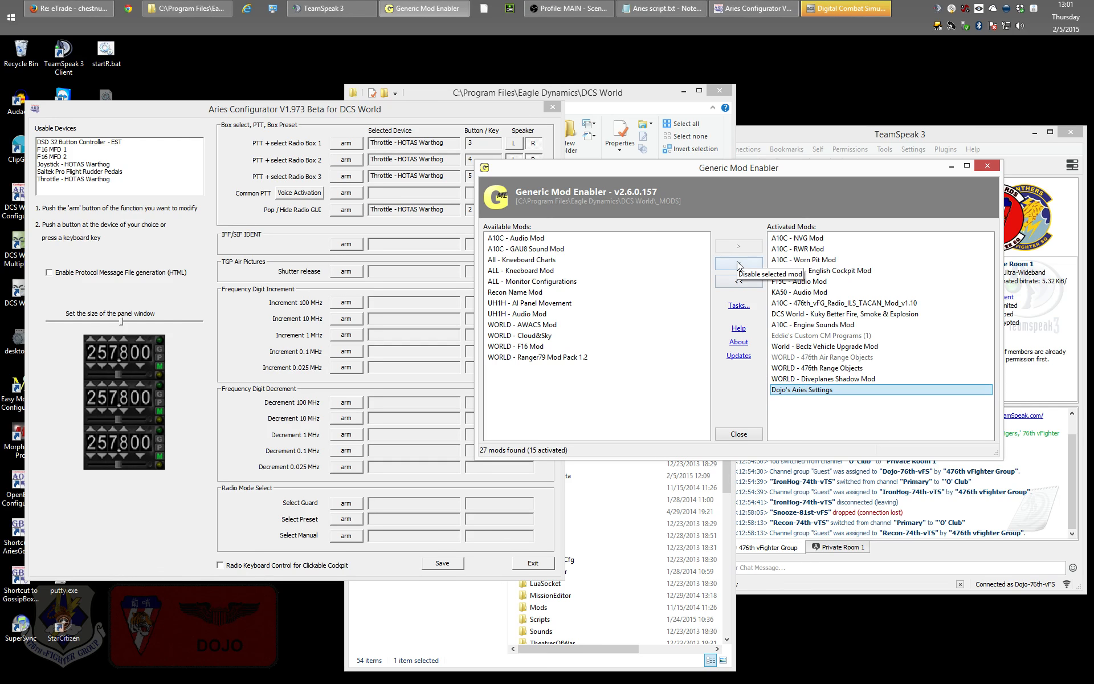
{"action": "left_click", "coordinate": [739, 266]}
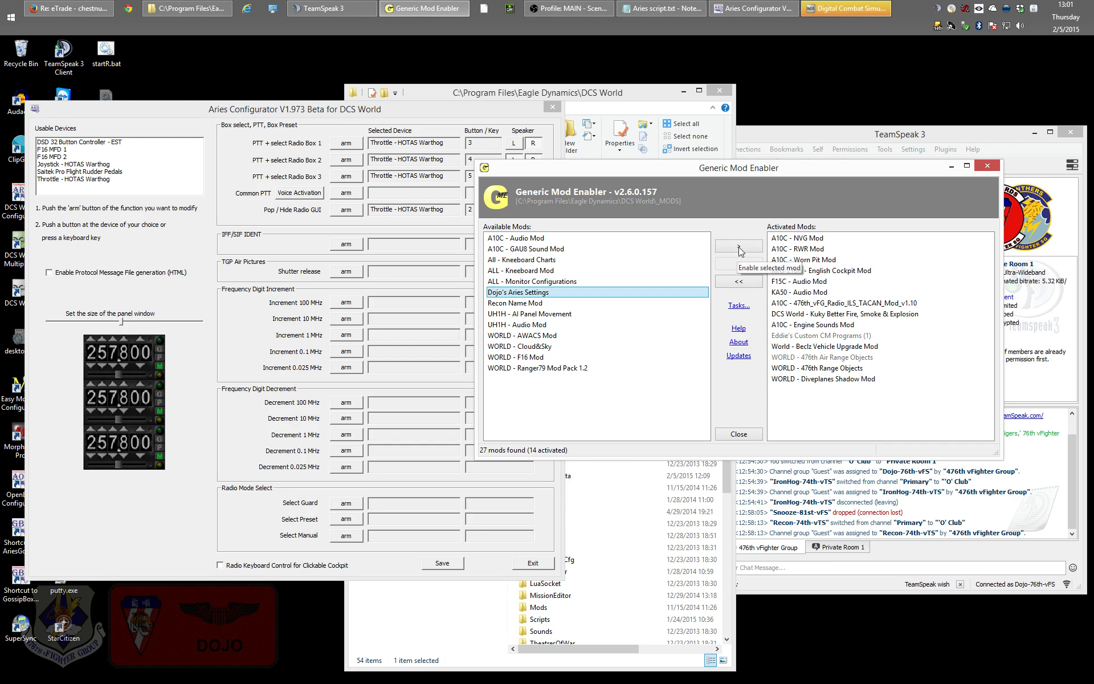
{"action": "left_click", "coordinate": [739, 246]}
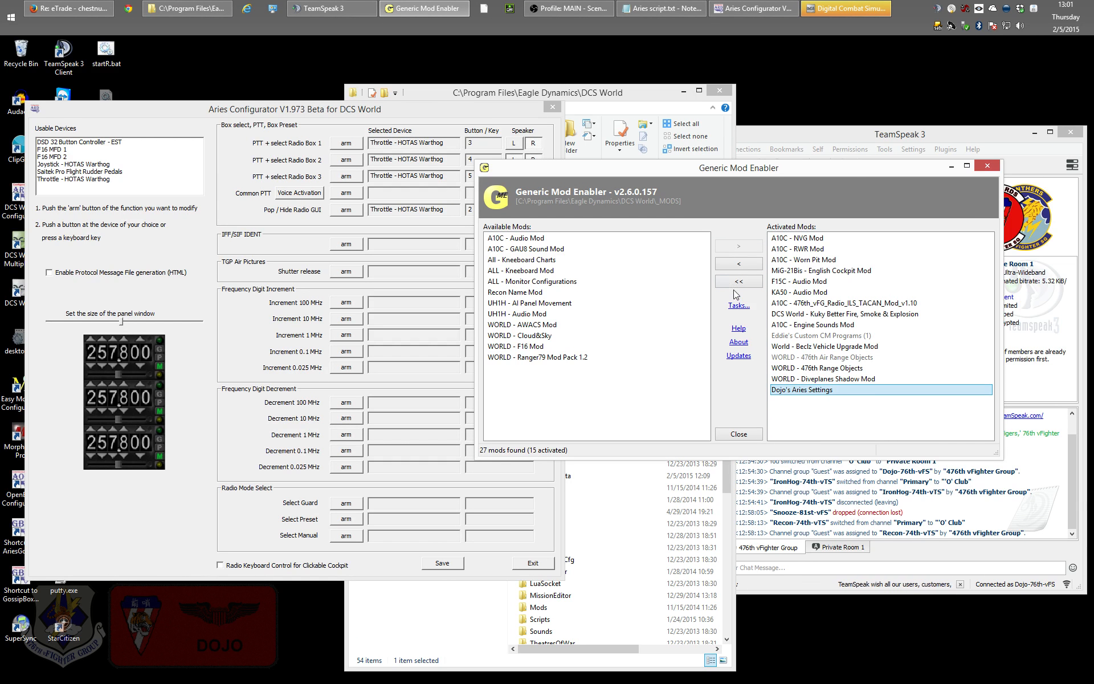
{"action": "left_click", "coordinate": [738, 265]}
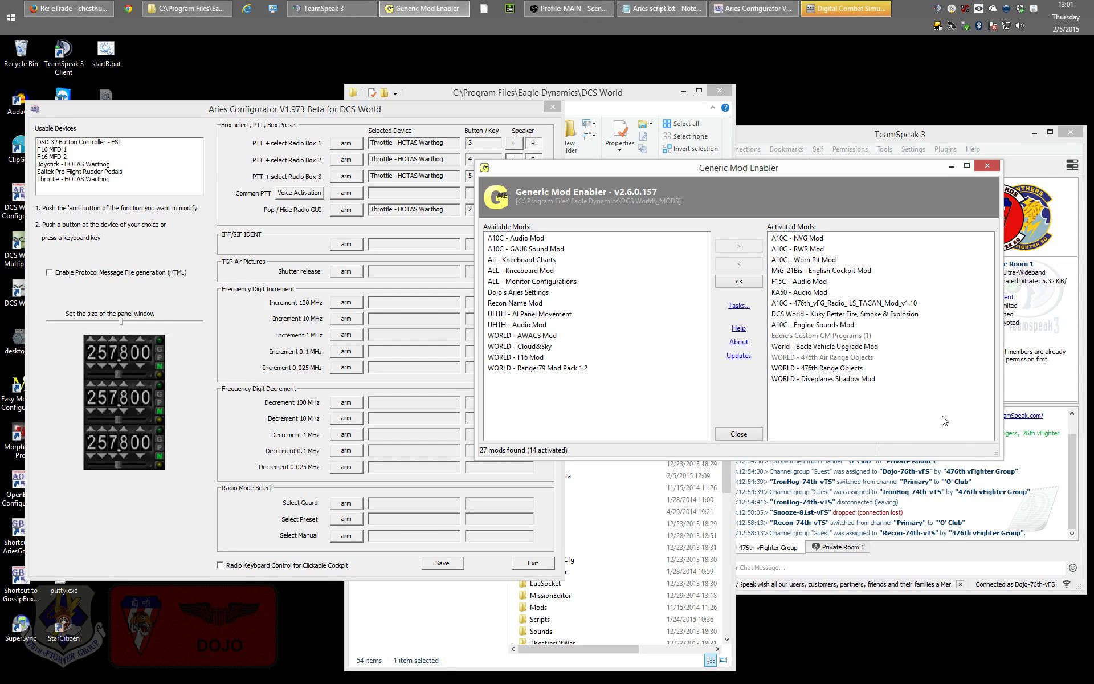
{"action": "left_click_drag", "start_coordinate": [831, 168], "coordinate": [878, 258]}
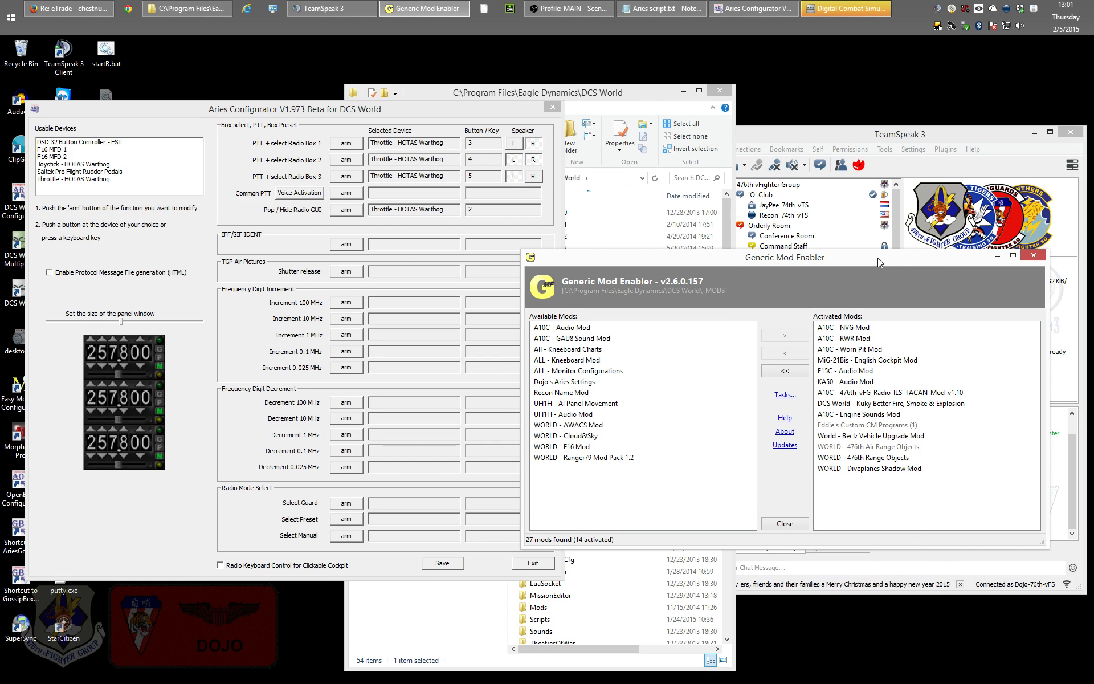